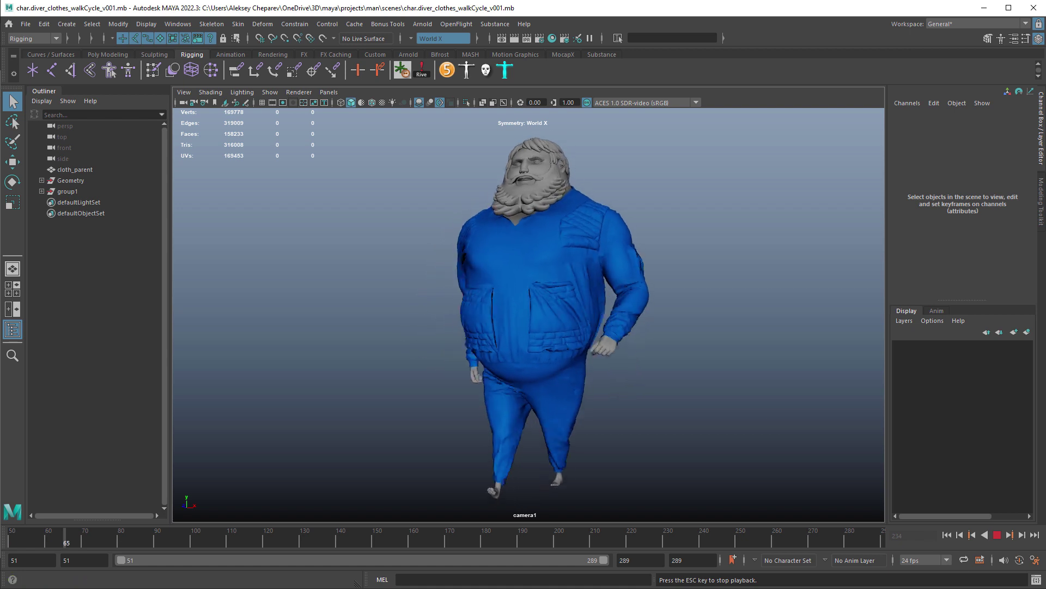
Step: Stop the walk-cycle playback and create a new empty scene
left_click(28, 24)
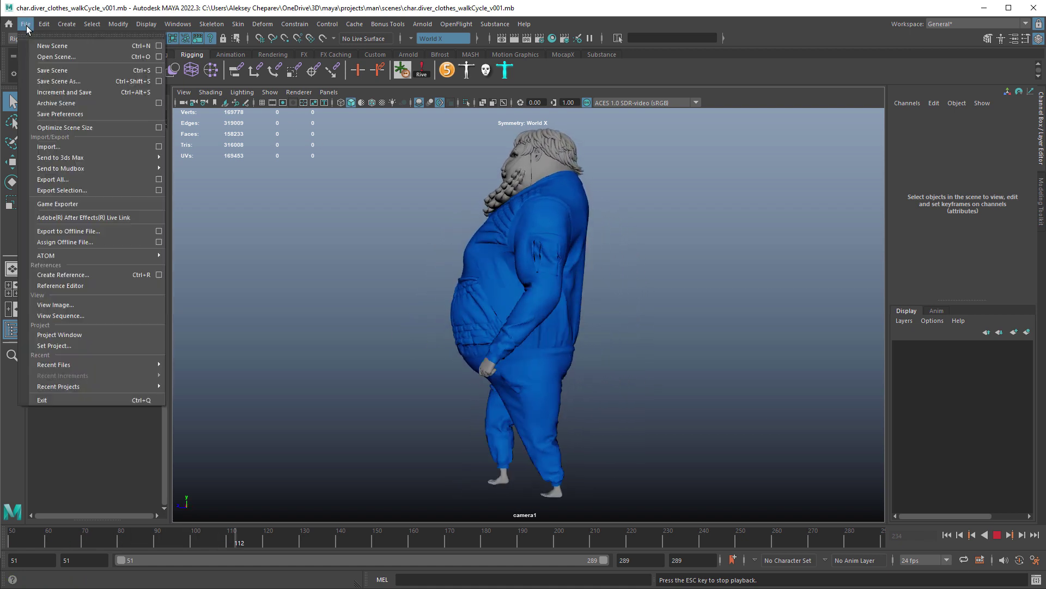
left_click(28, 24)
left_click(997, 535)
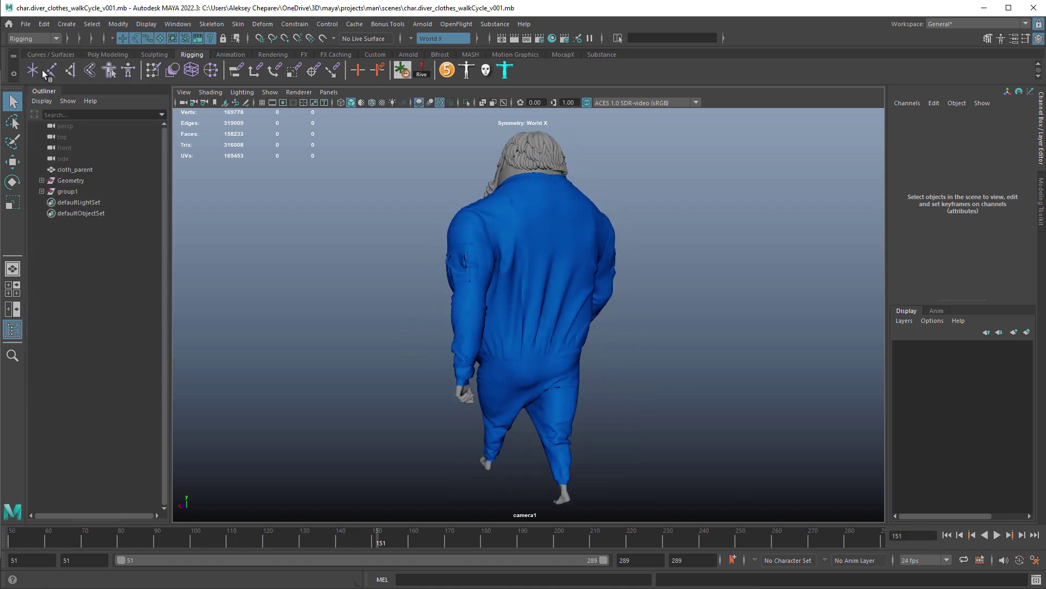
left_click(25, 24)
left_click(43, 36)
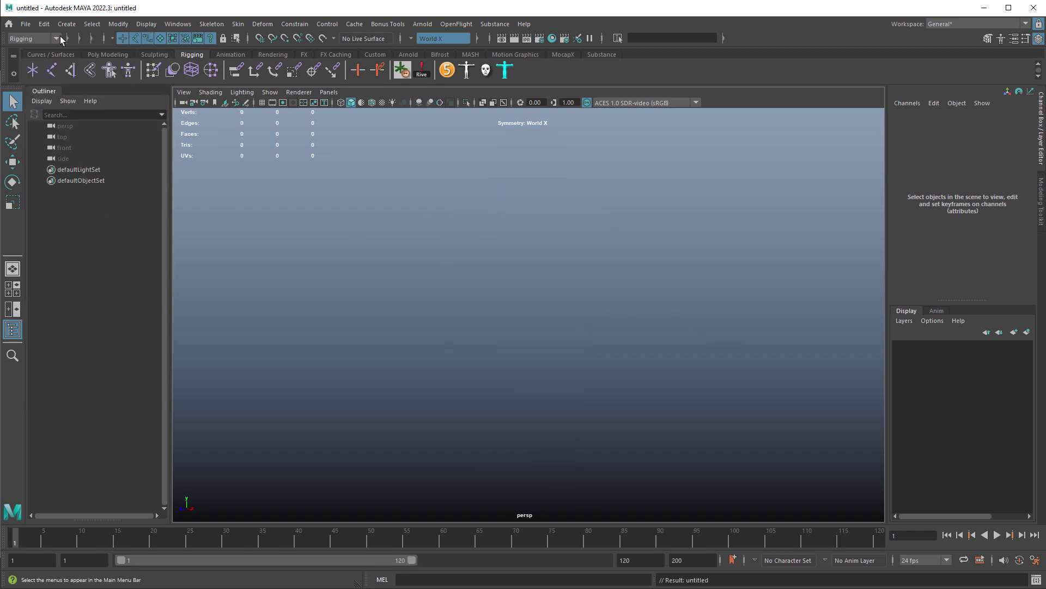
Step: Reference the rig file char.diver_rig_v010_Published.mb into the scene with the namespace model
left_click(25, 24)
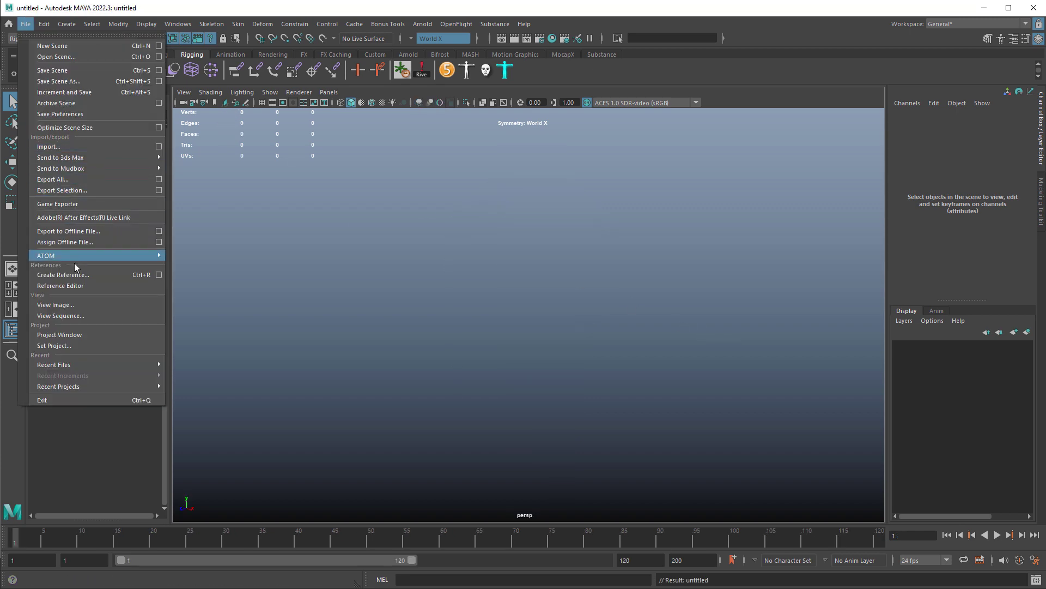
left_click(98, 275)
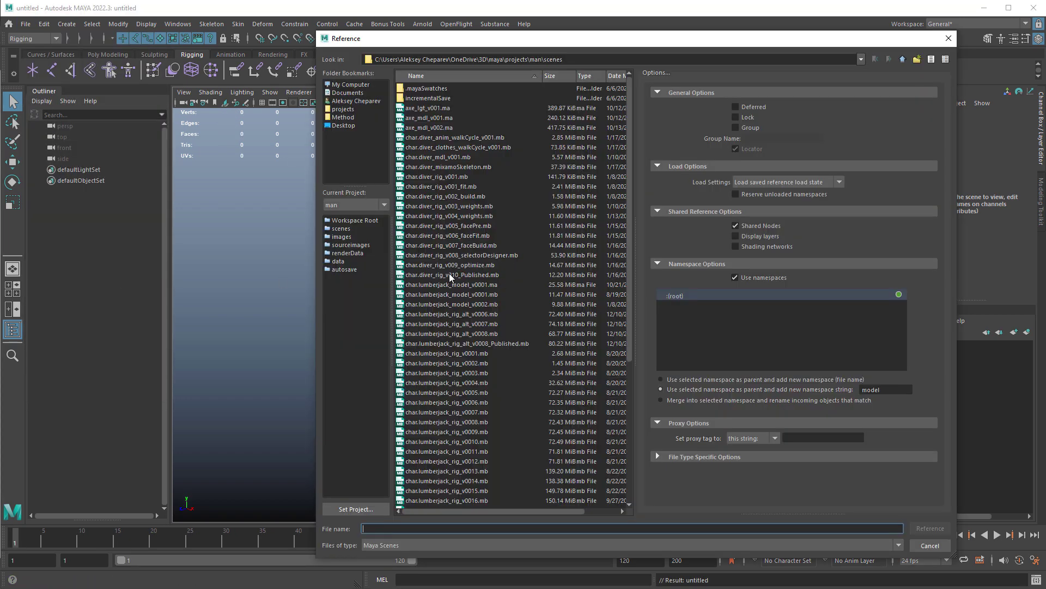
left_click(447, 276)
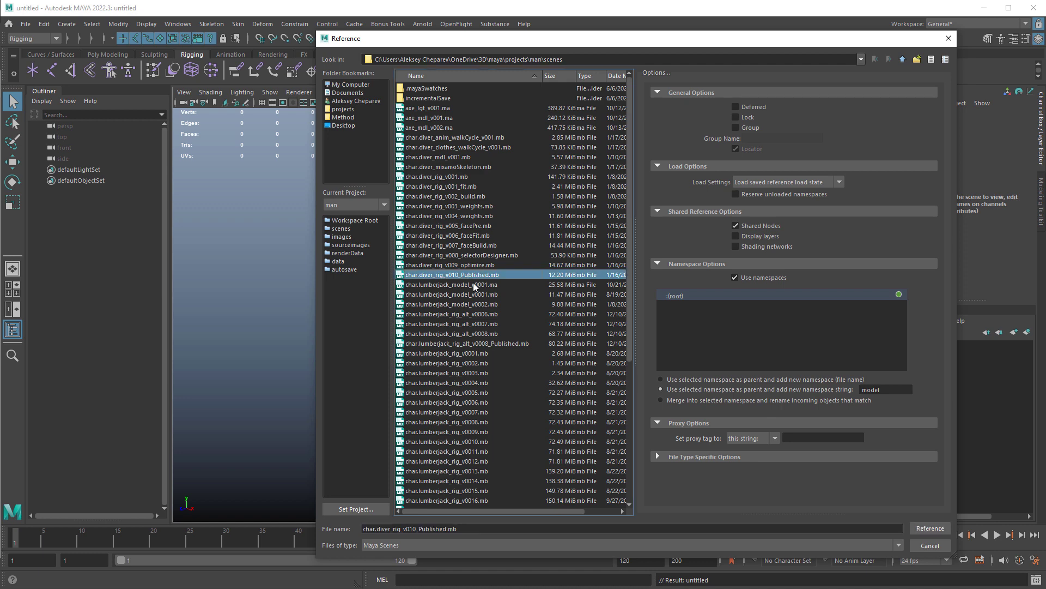
left_click(929, 528)
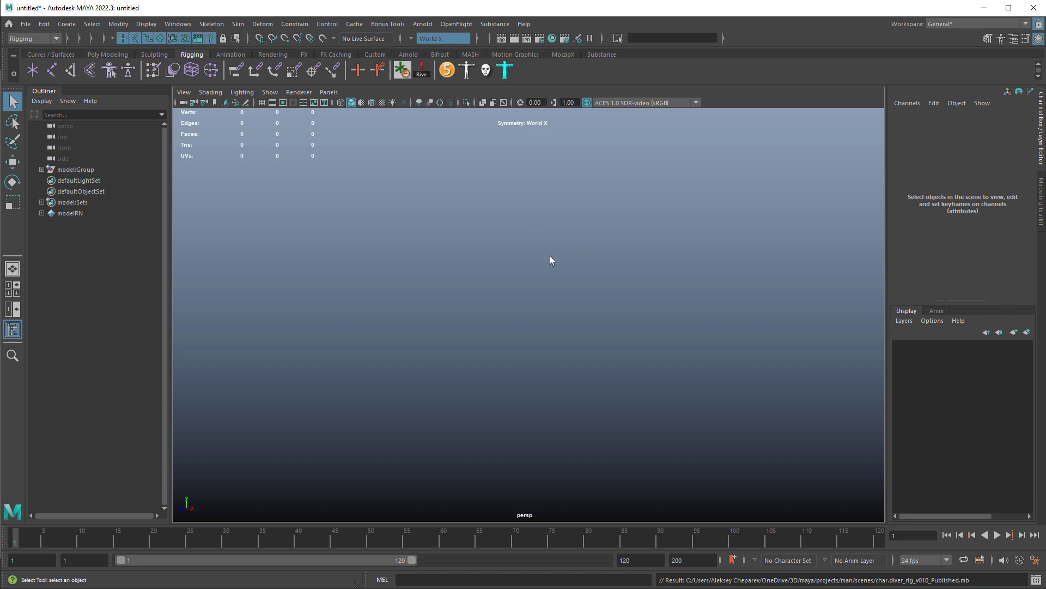
Step: Select the root joint model:Root_M inside model:DeformationSystem and turn on X-ray joint display in the viewport
left_click_drag(531, 362, 400, 258, "alt")
left_click_drag(627, 182, 552, 188, "alt")
left_click(41, 169)
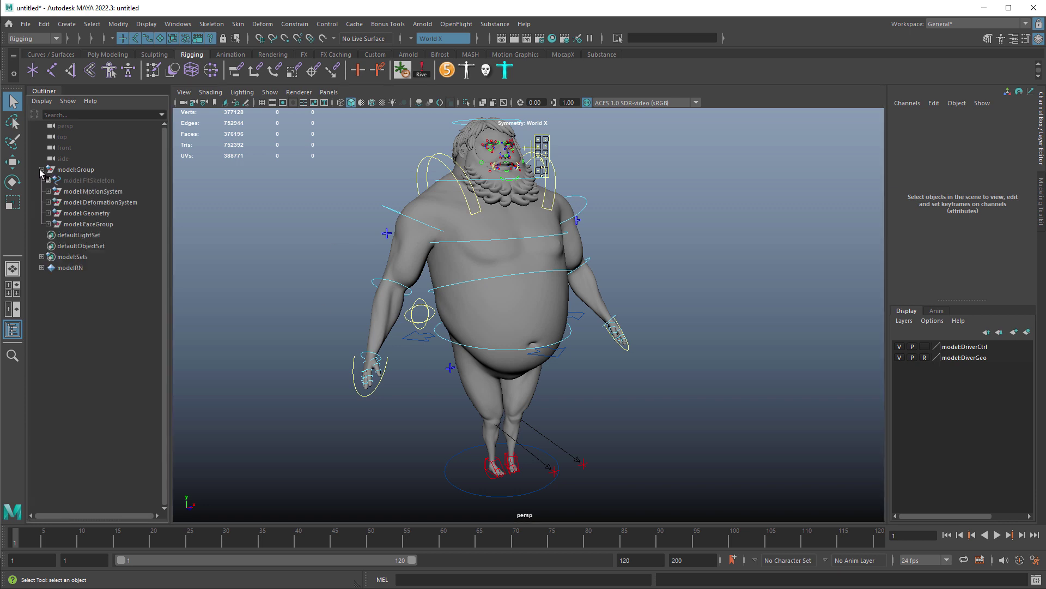
left_click(48, 202)
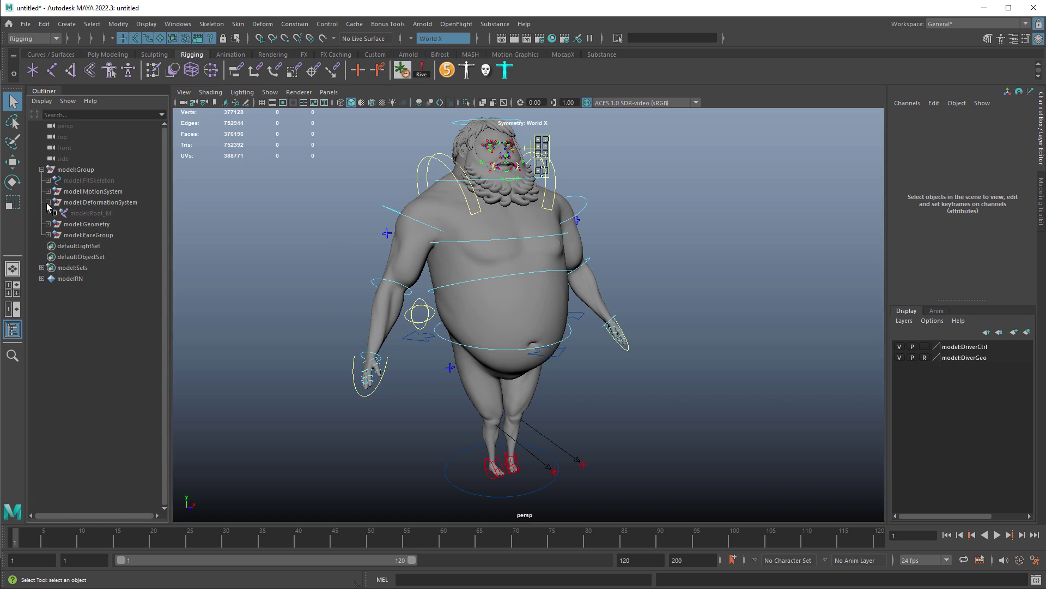
left_click(97, 213)
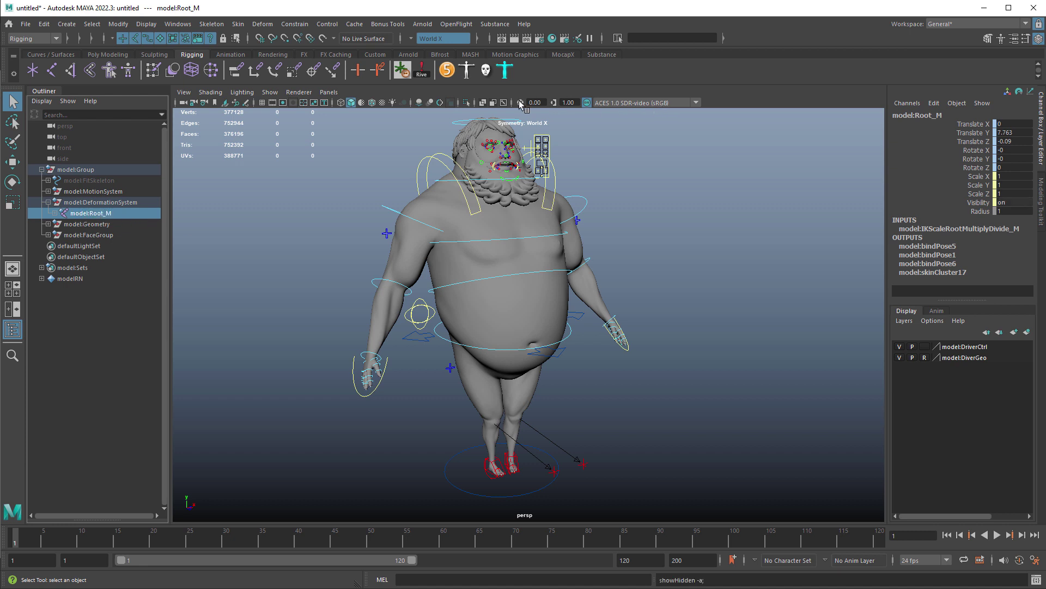
left_click(504, 103)
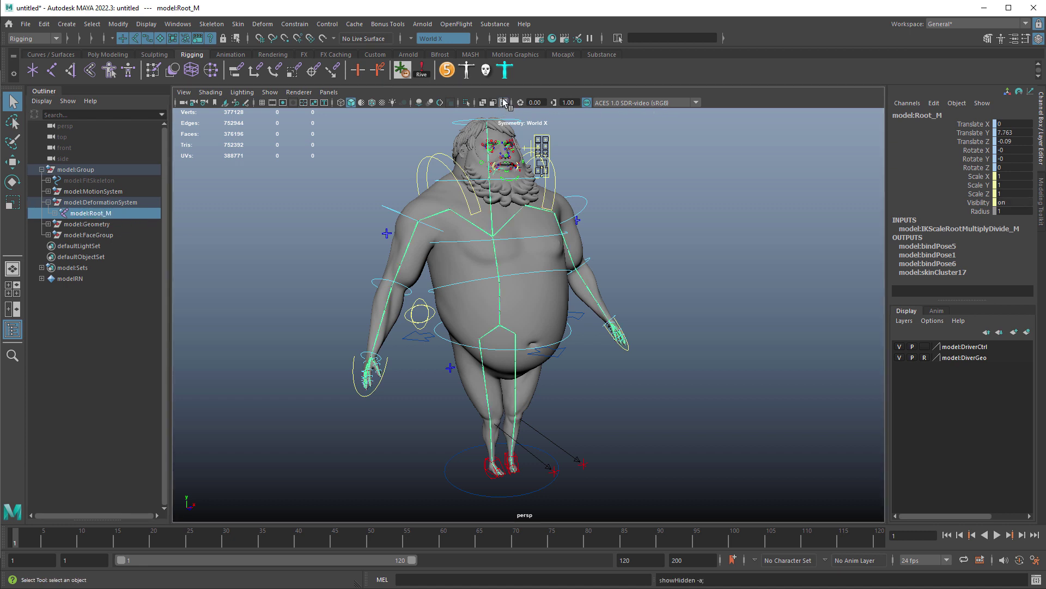
Step: Hide the model:DriverCtrl and model:DiverGeo display layers and clear the selection
left_click(899, 347)
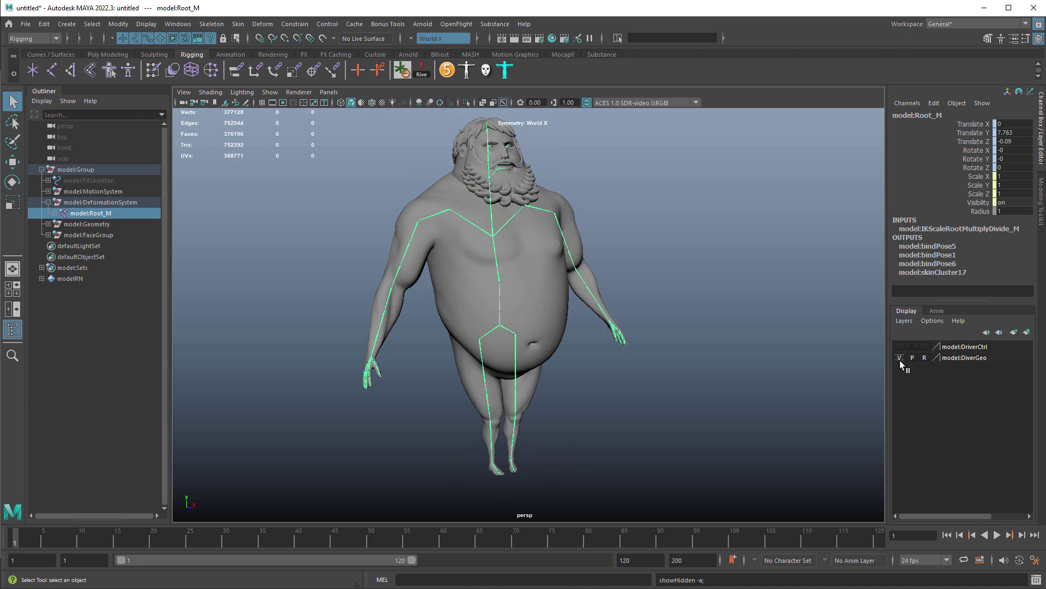
left_click(900, 358)
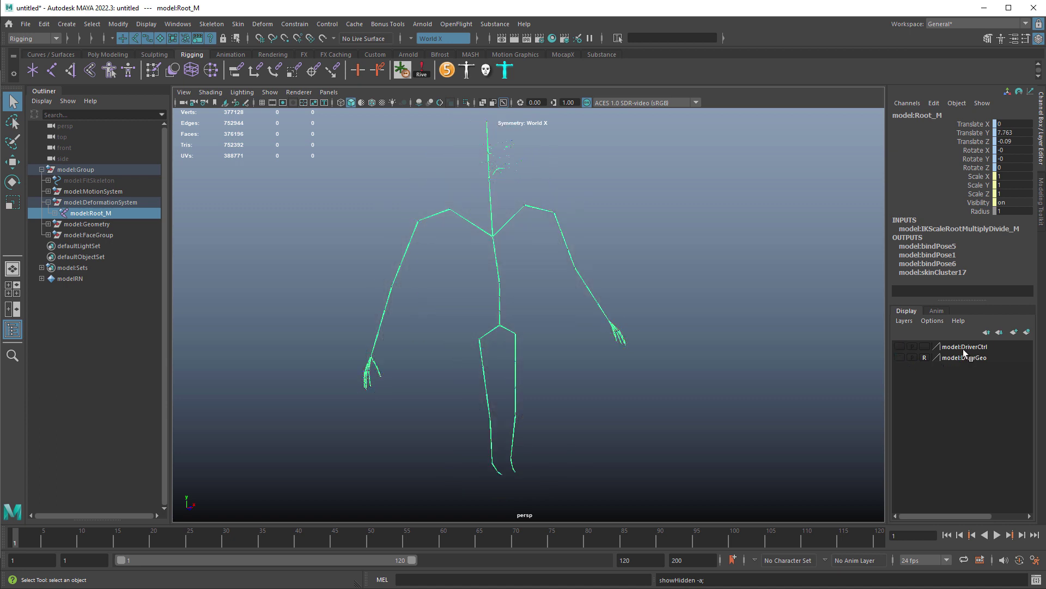
middle_click_drag(684, 275, 667, 287, "alt")
left_click_drag(669, 346, 688, 343, "alt")
left_click(721, 339)
right_click_drag(722, 339, 666, 328, "alt")
middle_click_drag(666, 329, 628, 324, "alt")
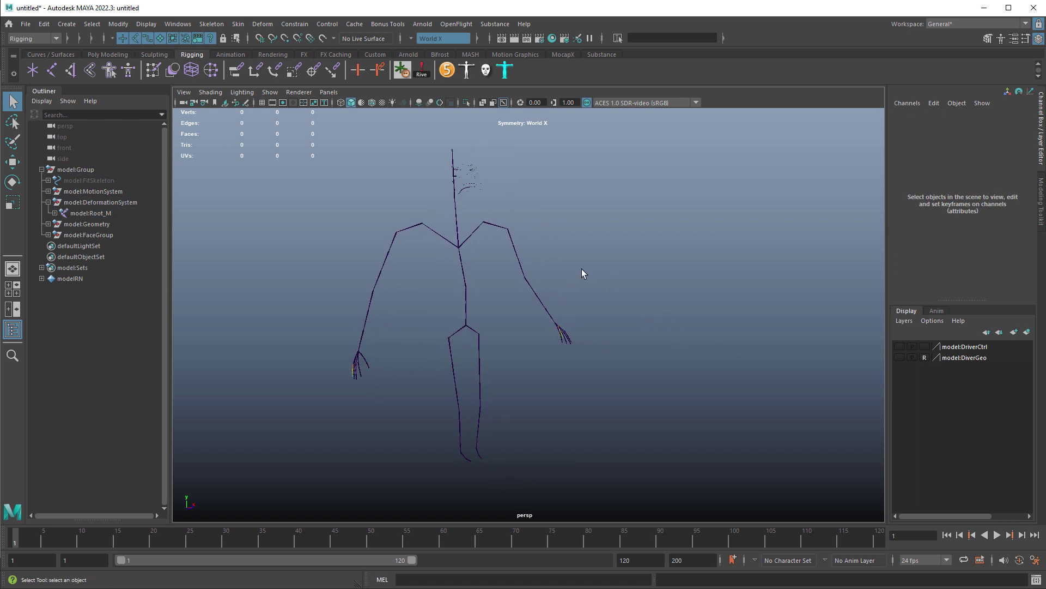
Step: Create a display layer from the model:Root_M skeleton and name it fitSkeleton
left_click(90, 213)
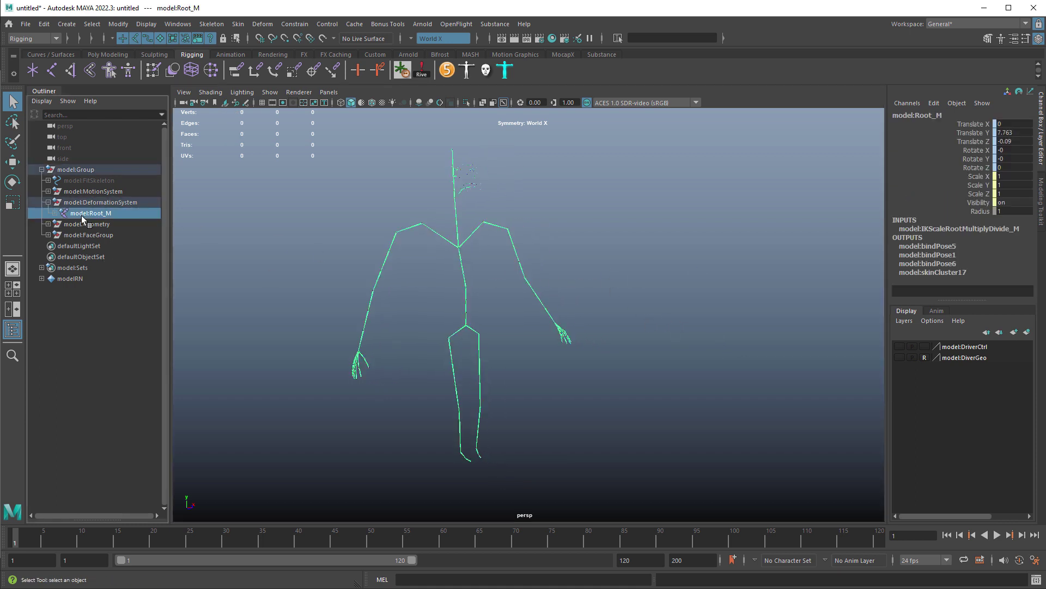
left_click(1027, 334)
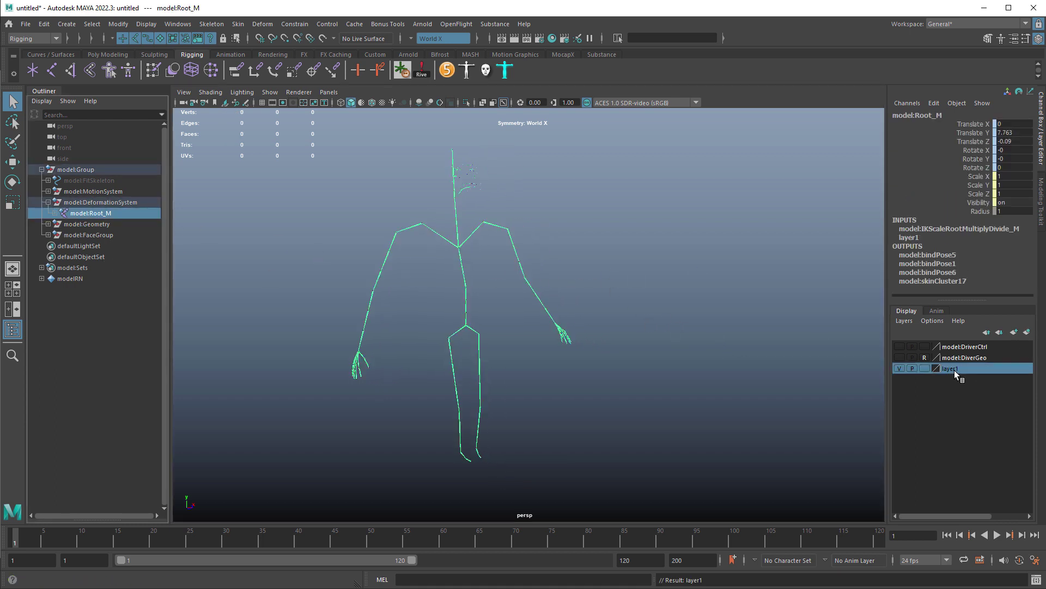
double_click(954, 370)
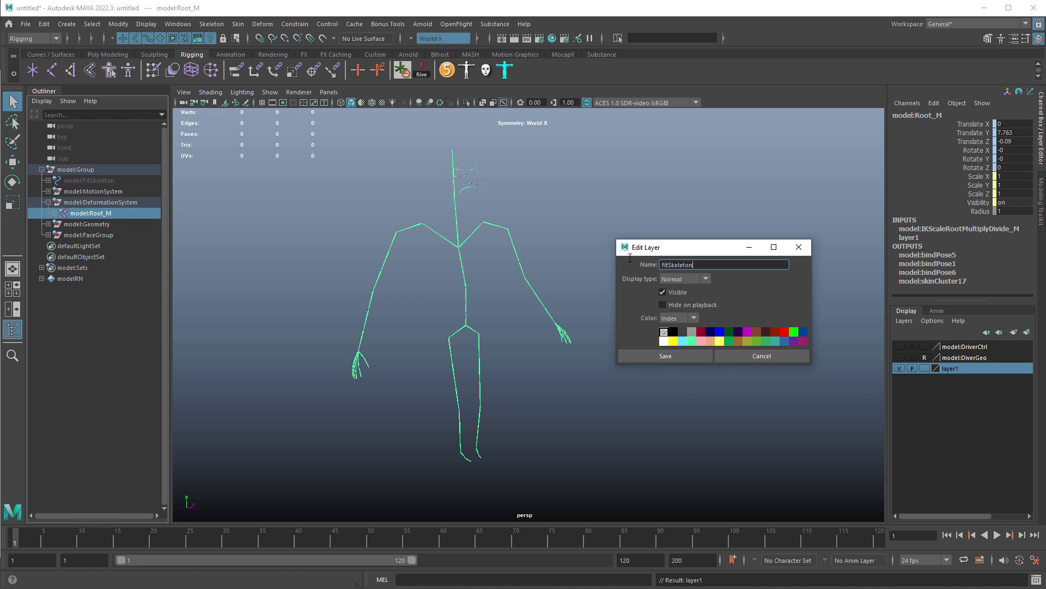
key("Return")
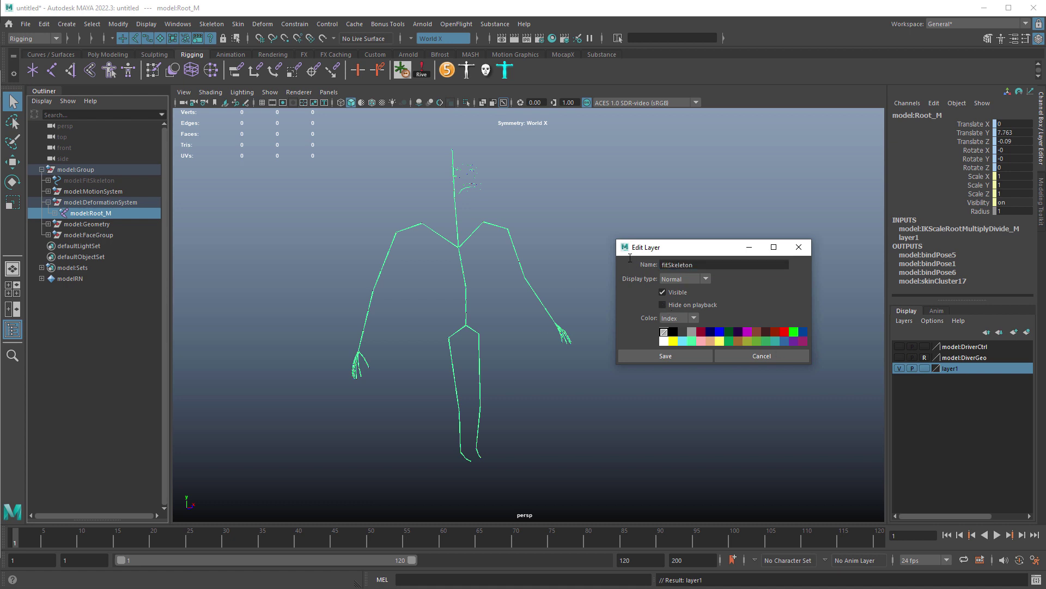
left_click(689, 355)
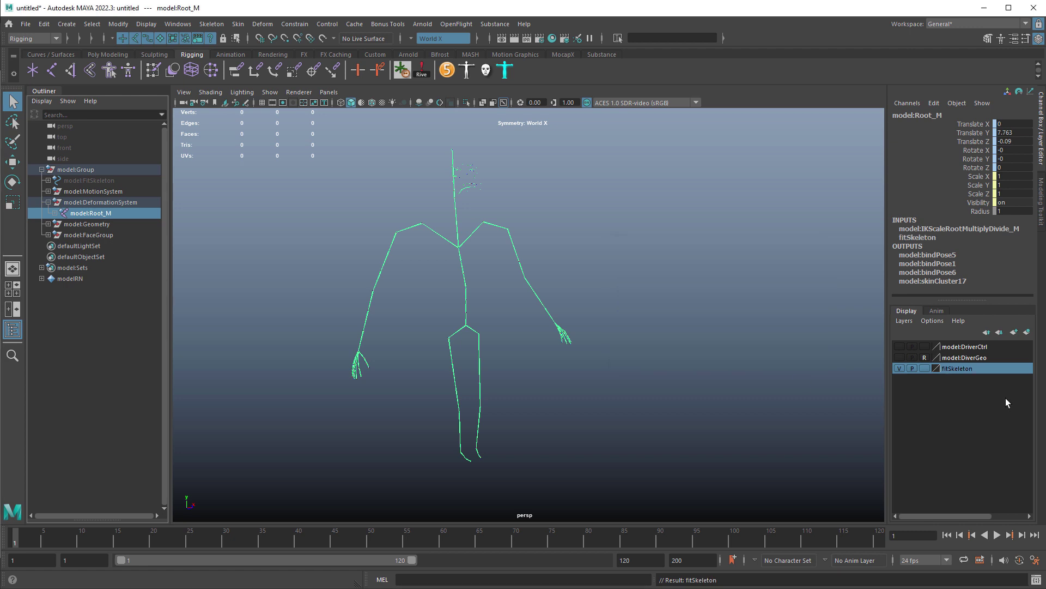
Step: Set the fitSkeleton layer to Reference display and test whether its joints can be selected in the viewport
left_click(924, 369)
left_click_drag(663, 325, 616, 322, "alt")
left_click_drag(345, 158, 551, 310)
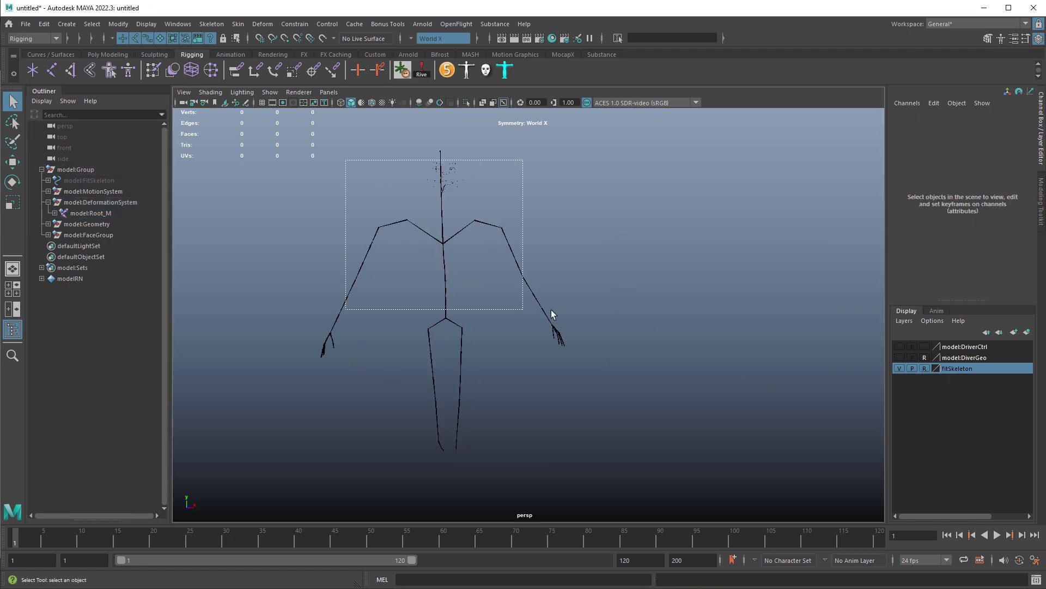
left_click_drag(336, 205, 518, 327)
left_click_drag(606, 306, 549, 297, "alt")
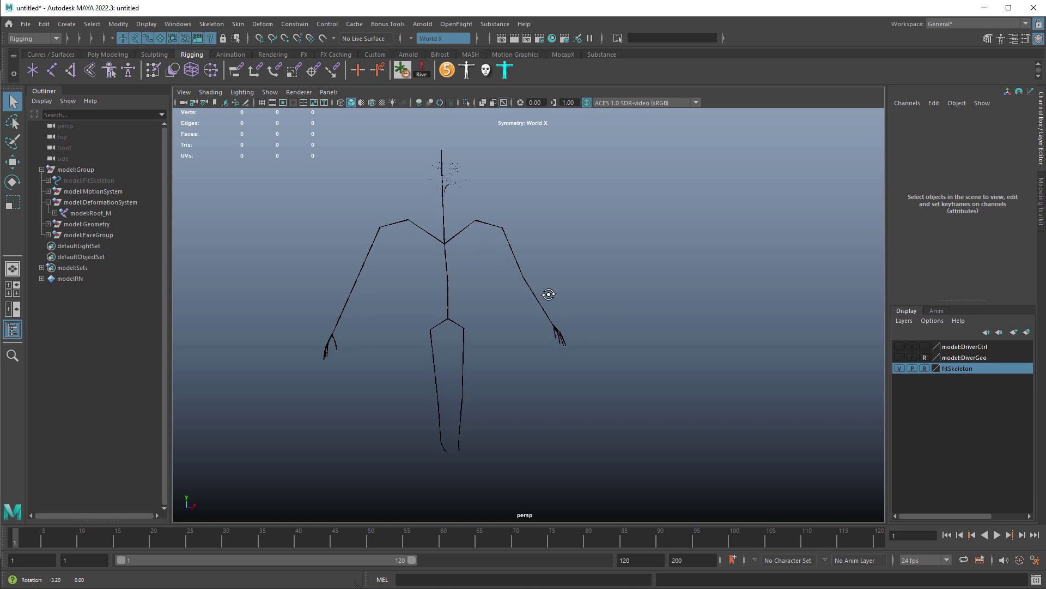
left_click(25, 24)
left_click(84, 149)
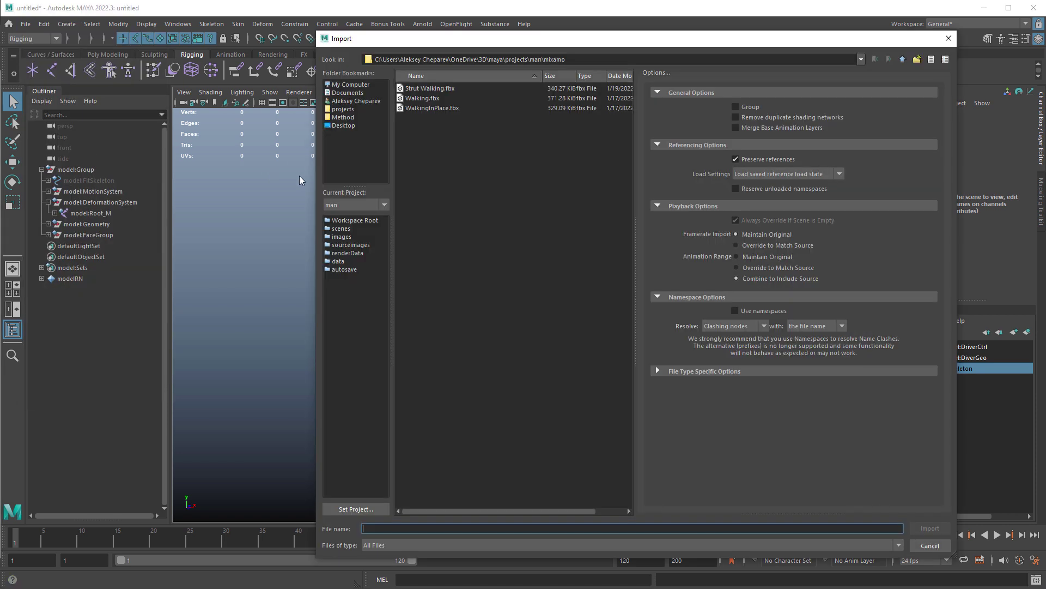
left_click(437, 90)
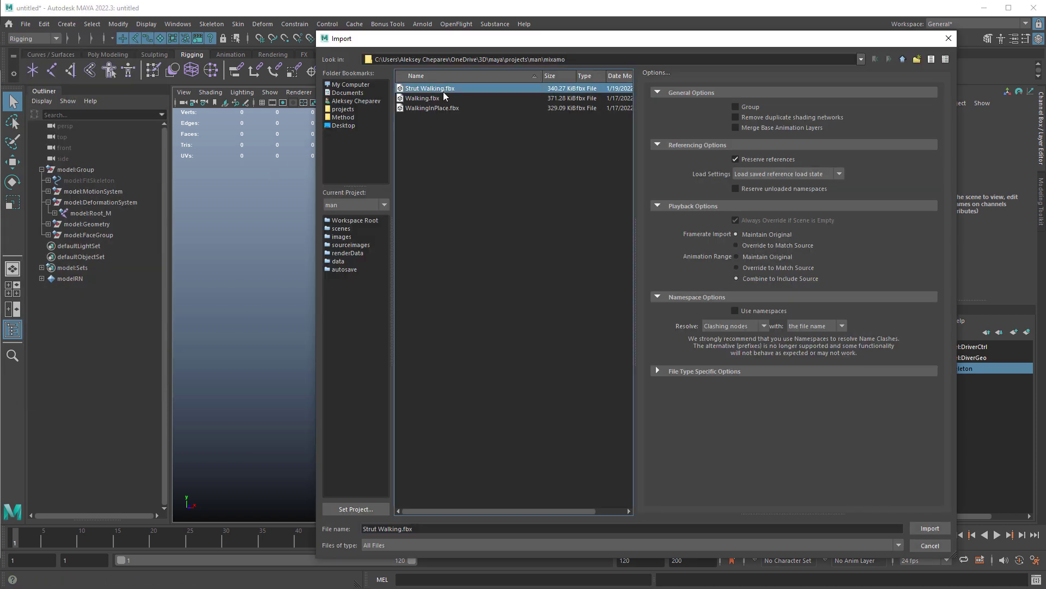
left_click(930, 545)
Step: Switch to Mixamo and examine the Strut Walking animation's In Place option and its download settings for skin and frames per second
key("alt+Tab")
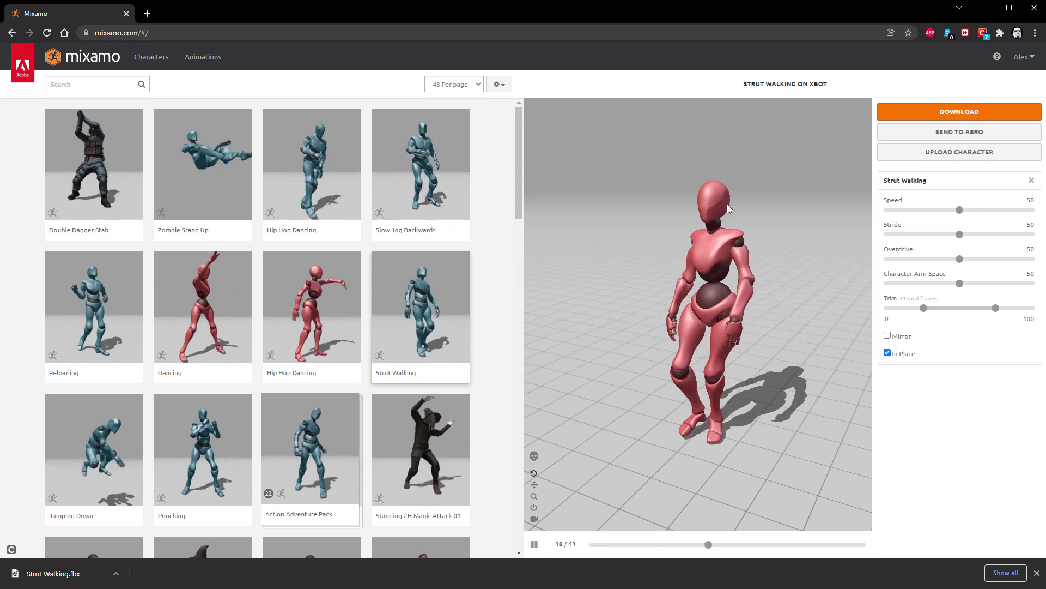
left_click(894, 355)
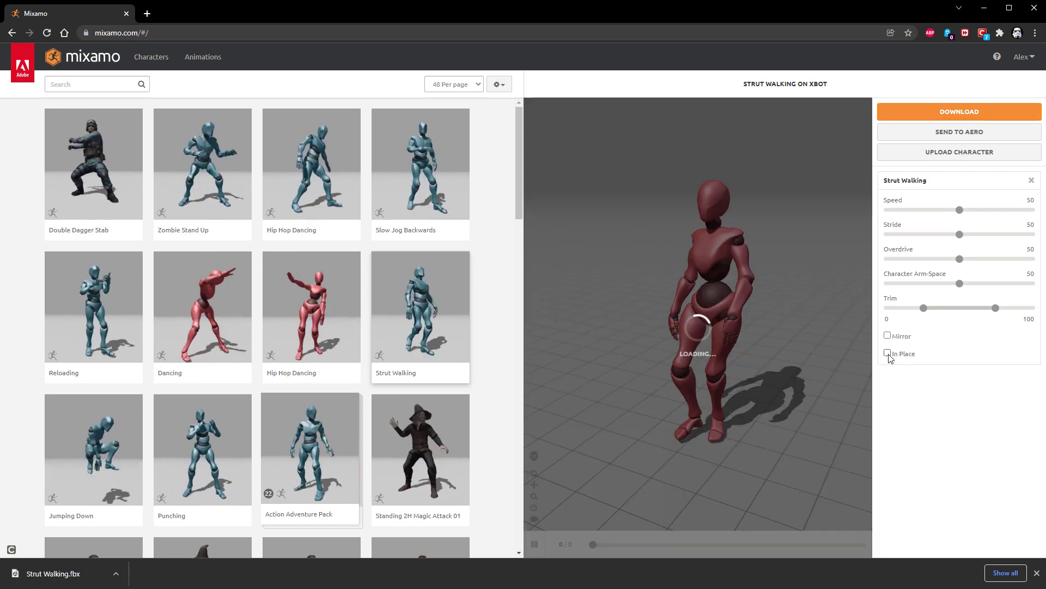
left_click(888, 354)
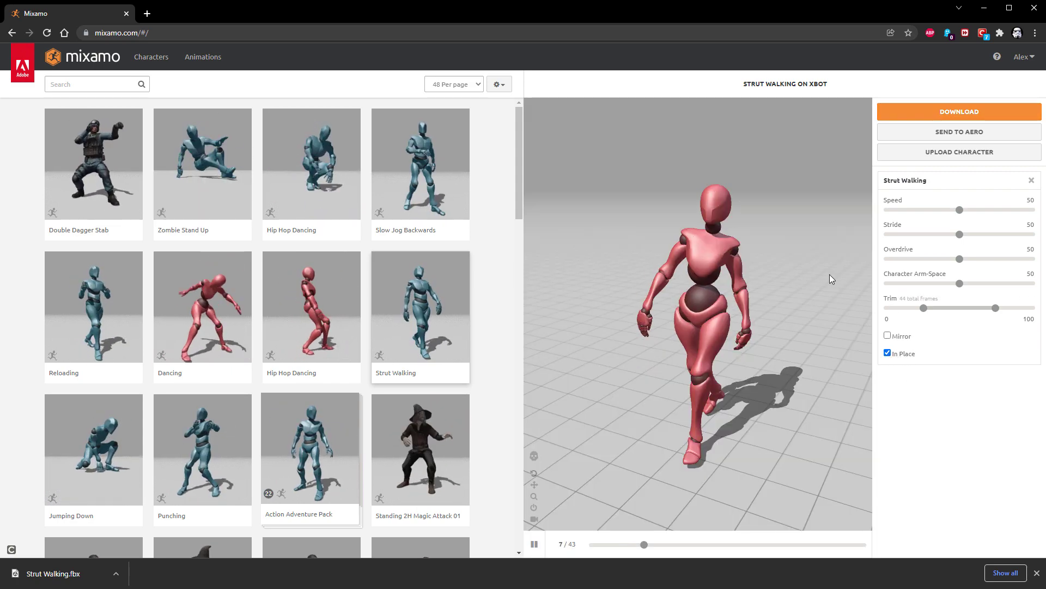
left_click(947, 112)
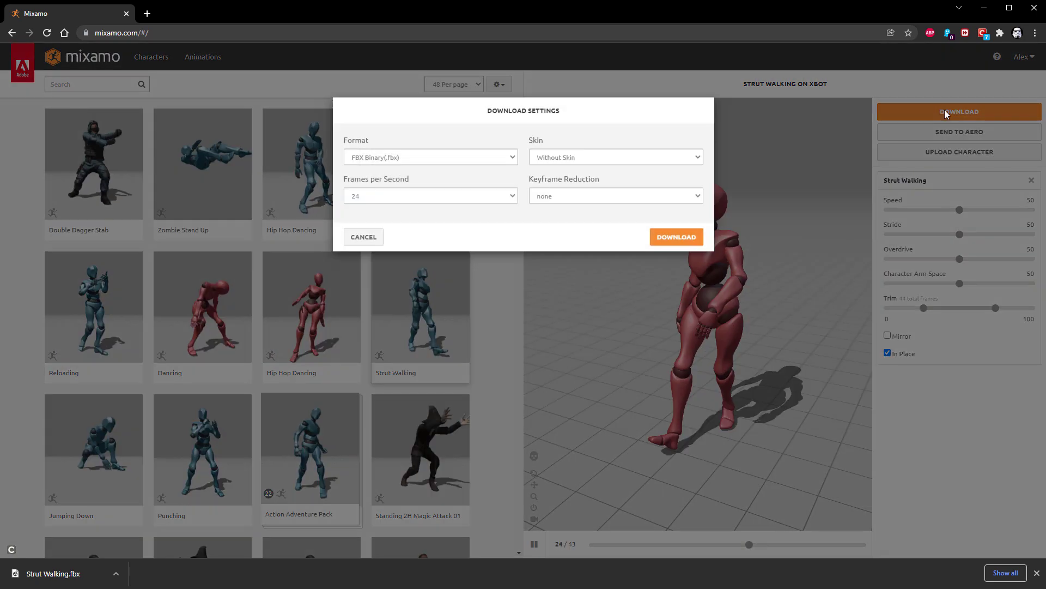
left_click(572, 158)
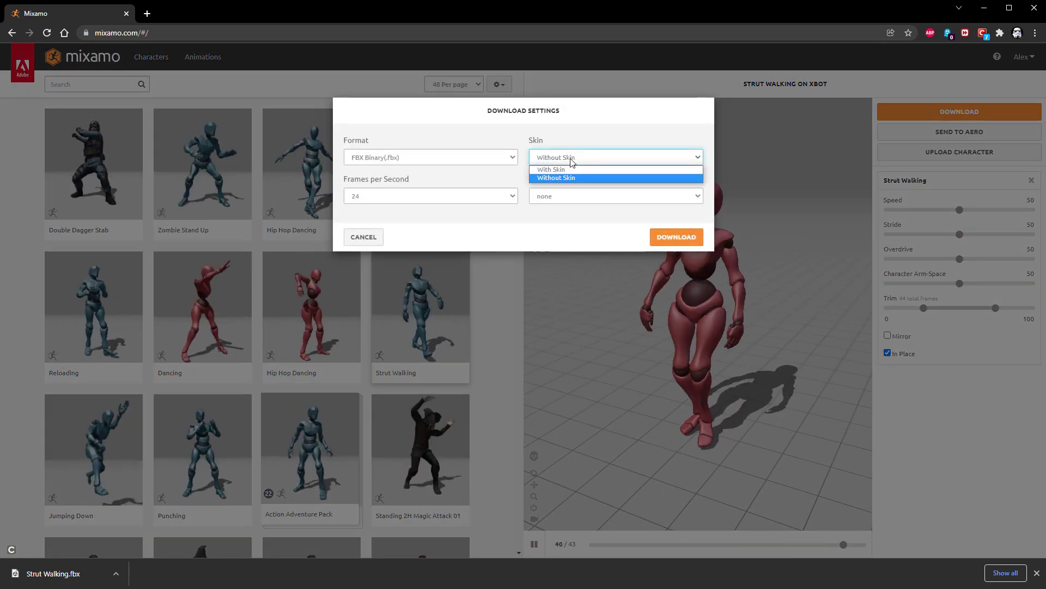
left_click(413, 199)
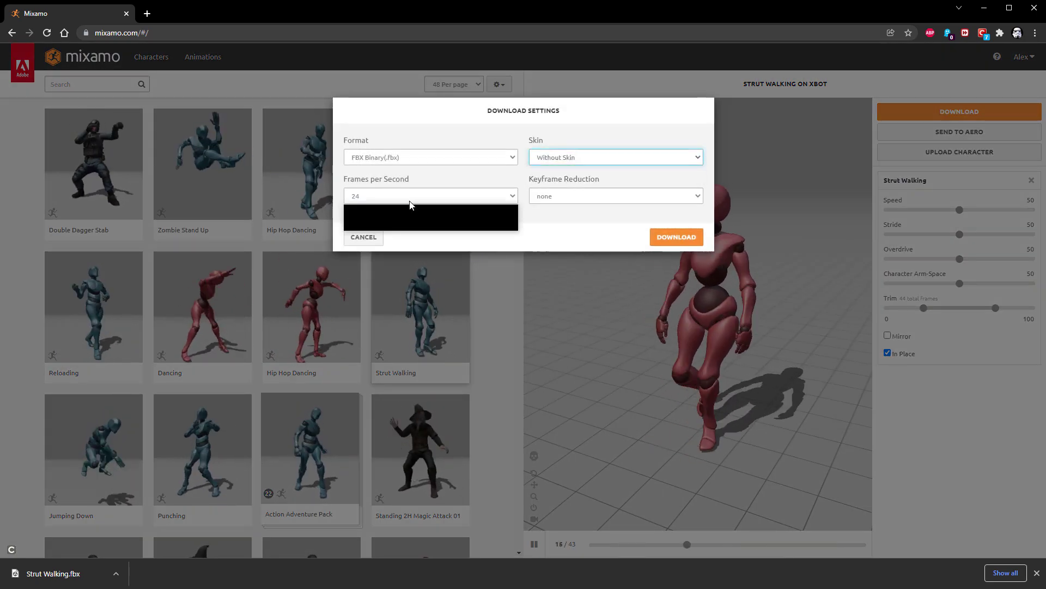
left_click(425, 206)
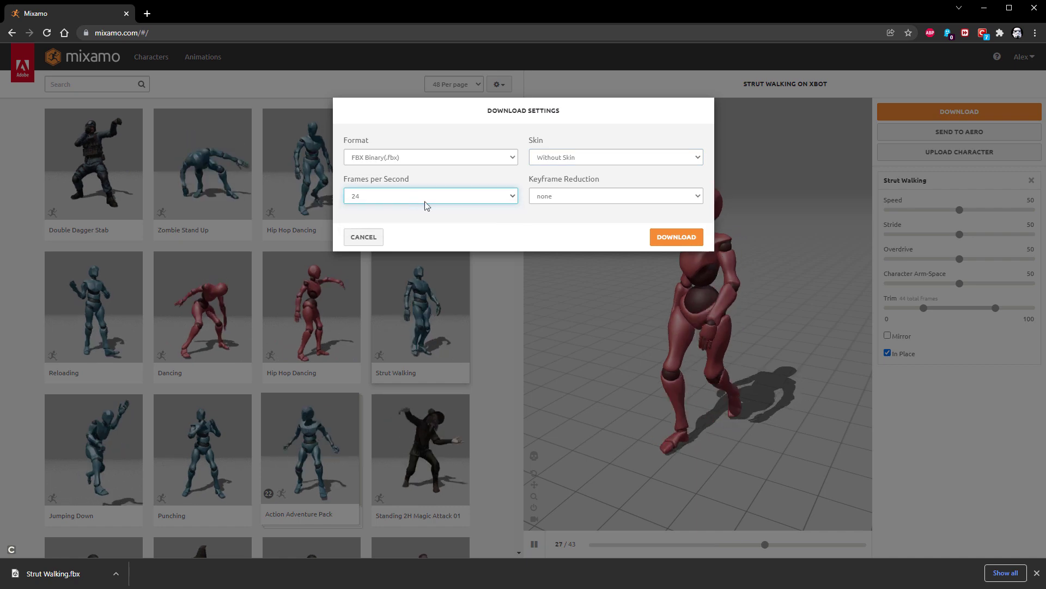
left_click(366, 237)
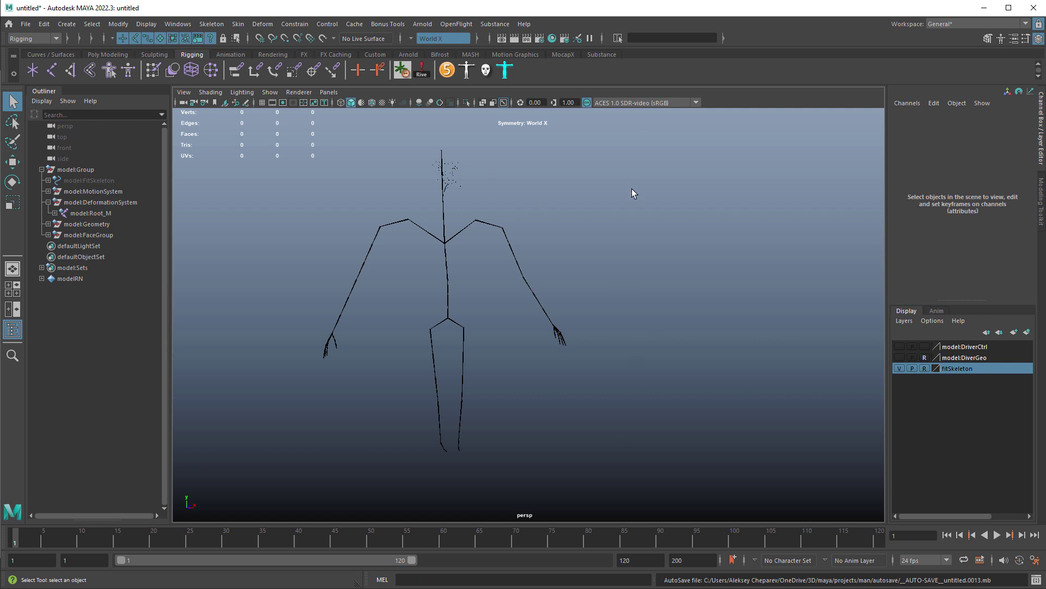
Step: Switch back to Maya, import the Strut Walking.fbx animation into the scene and collapse the model:Group hierarchy
left_click(25, 24)
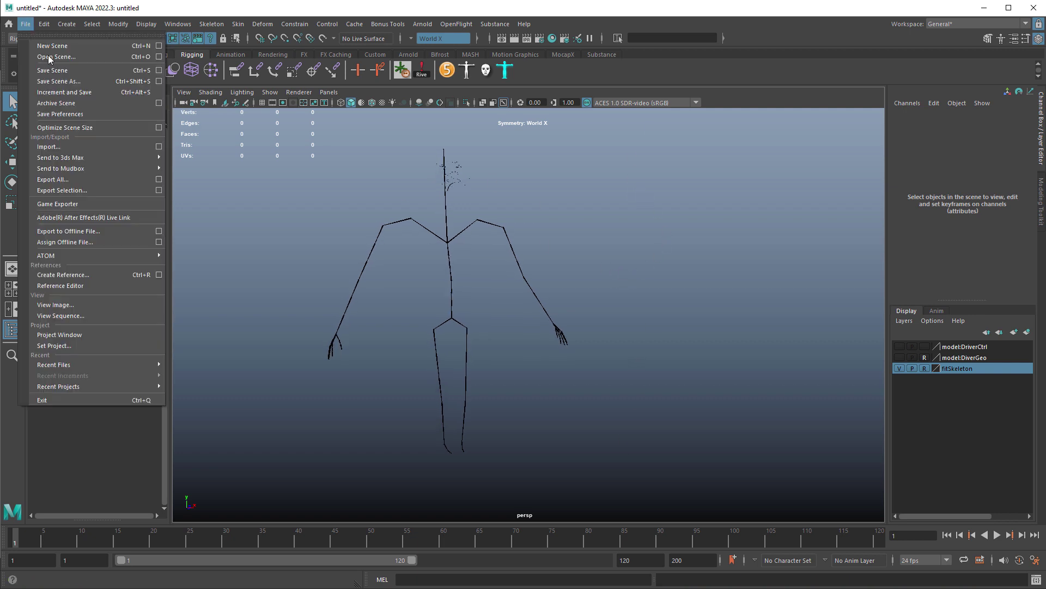
left_click(82, 147)
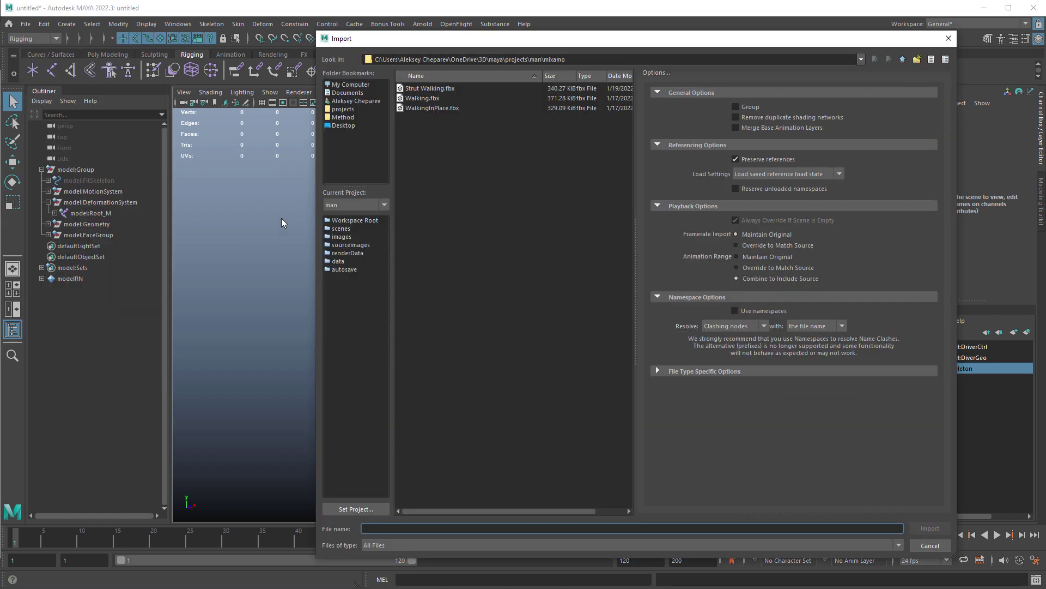
left_click(434, 89)
left_click(932, 530)
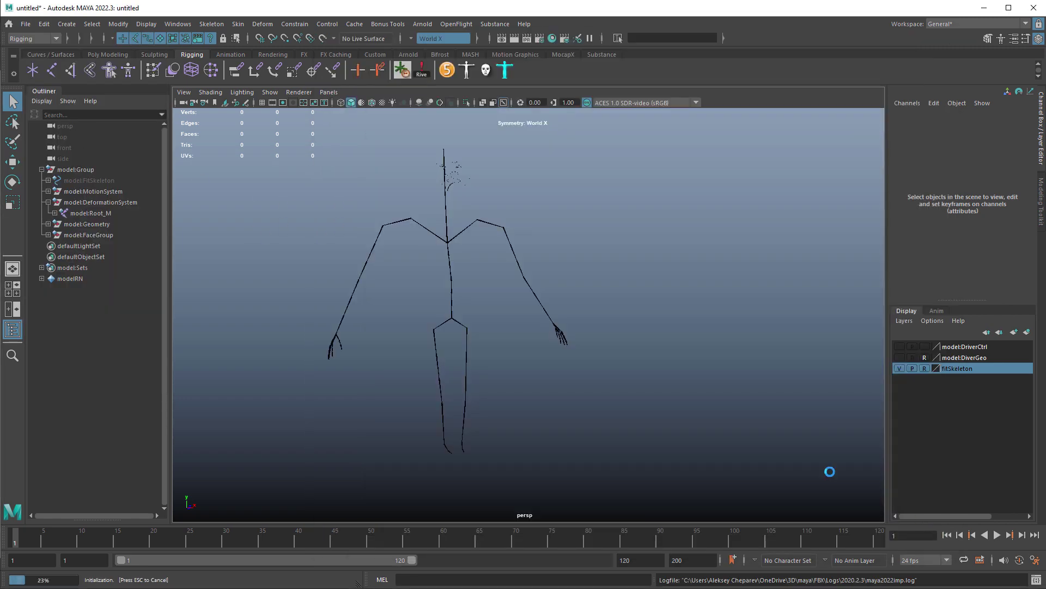
left_click(42, 170)
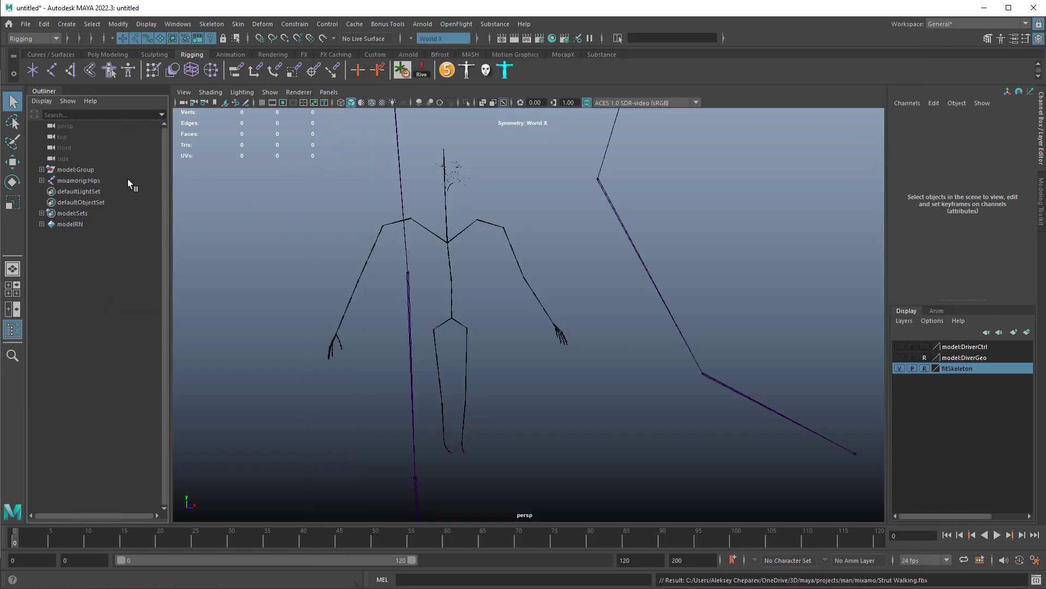
Step: Group the mixamorig:Hips skeleton under a new parent and set the group's Scale X, Y and Z to 0.1
left_click(91, 180)
right_click_drag(634, 314, 597, 305, "alt")
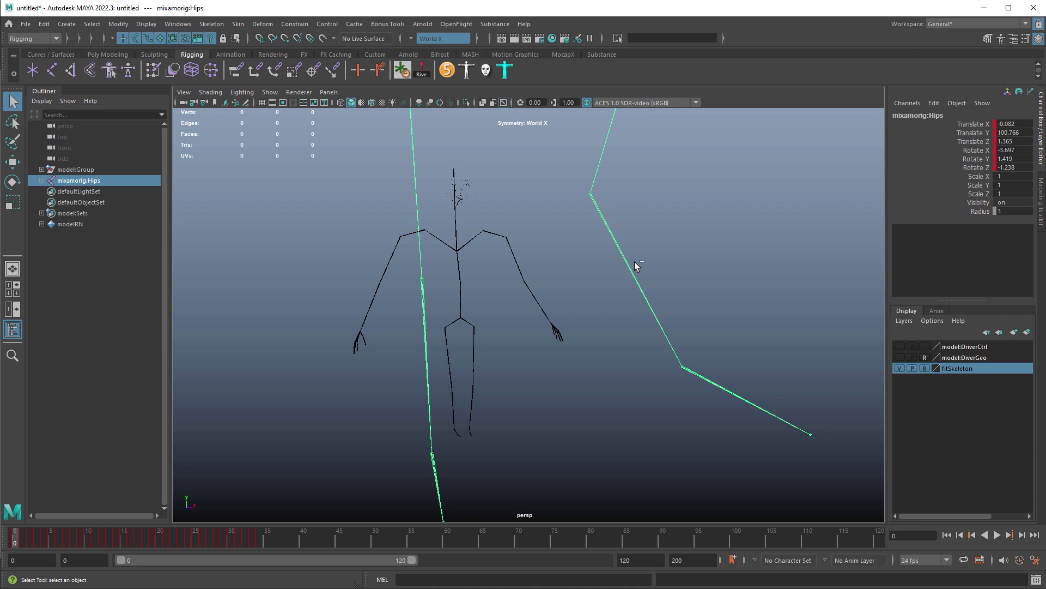
key("ctrl+g")
left_click_drag(1014, 194, 1008, 174)
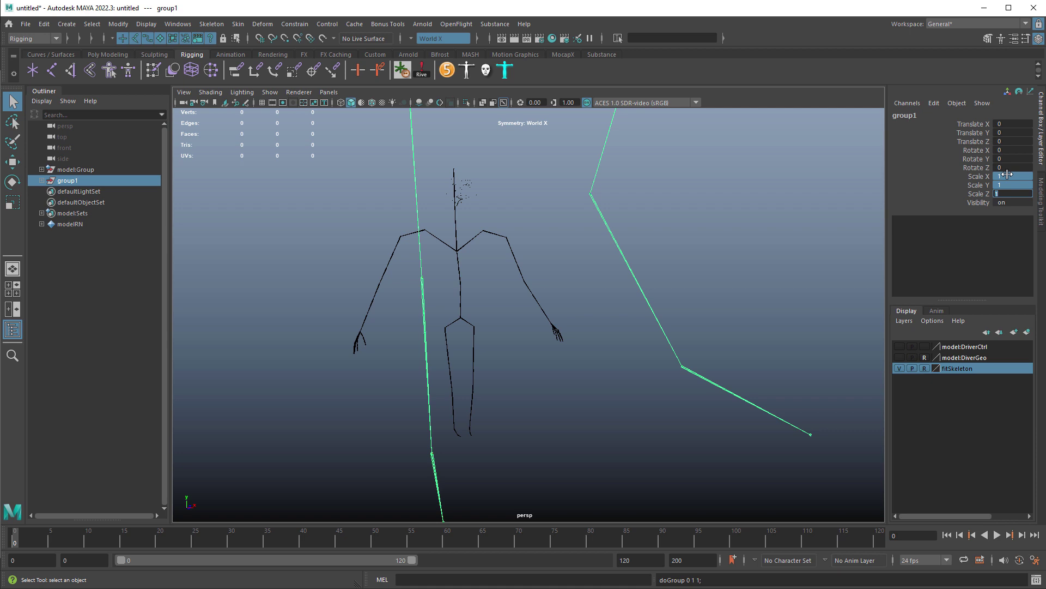
type("0.1")
key("Return")
left_click_drag(595, 302, 551, 298, "alt")
right_click_drag(551, 299, 567, 289, "alt")
middle_click_drag(568, 289, 574, 310, "alt")
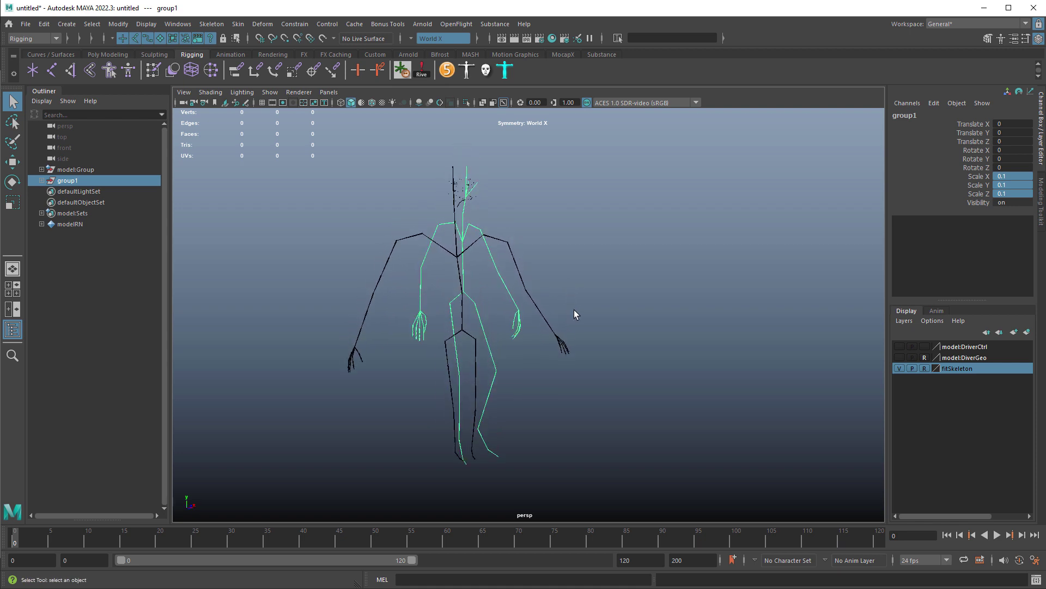
Step: Scale group1 uniformly to about 0.078 to match the character's hip height and check the fit in the front view
right_click_drag(596, 316, 609, 313, "alt")
key("r")
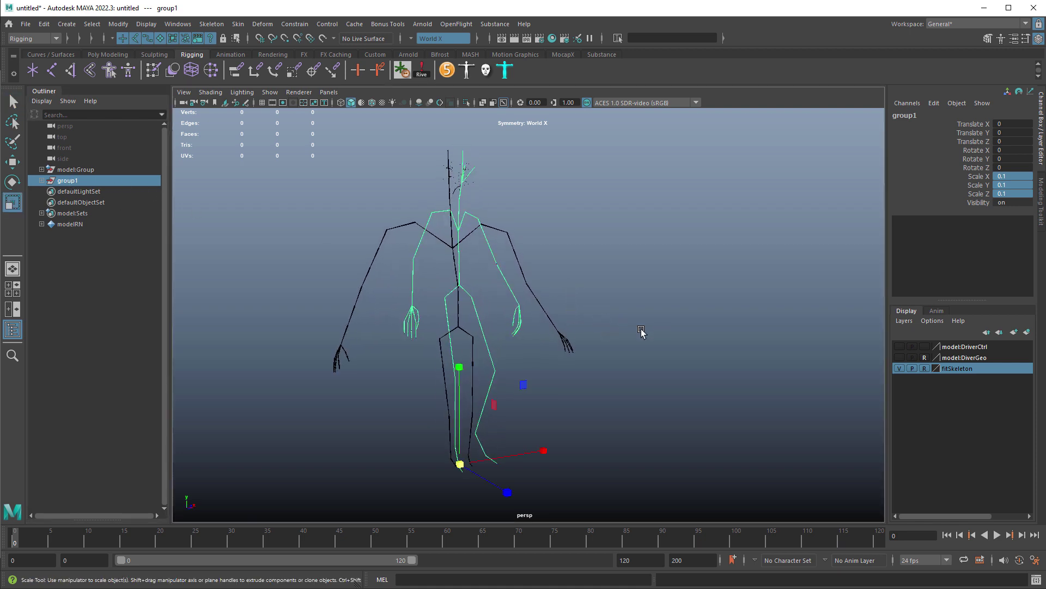
middle_click_drag(642, 329, 558, 320)
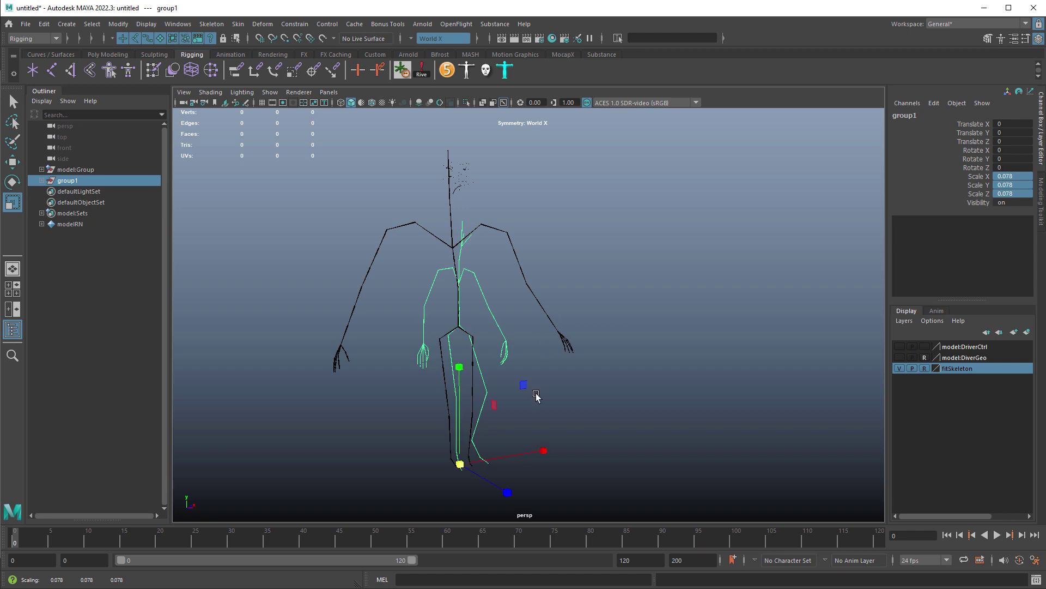
left_click_drag(536, 395, 610, 376, "alt")
right_click_drag(609, 376, 622, 374, "alt")
left_click_drag(621, 373, 667, 376, "alt")
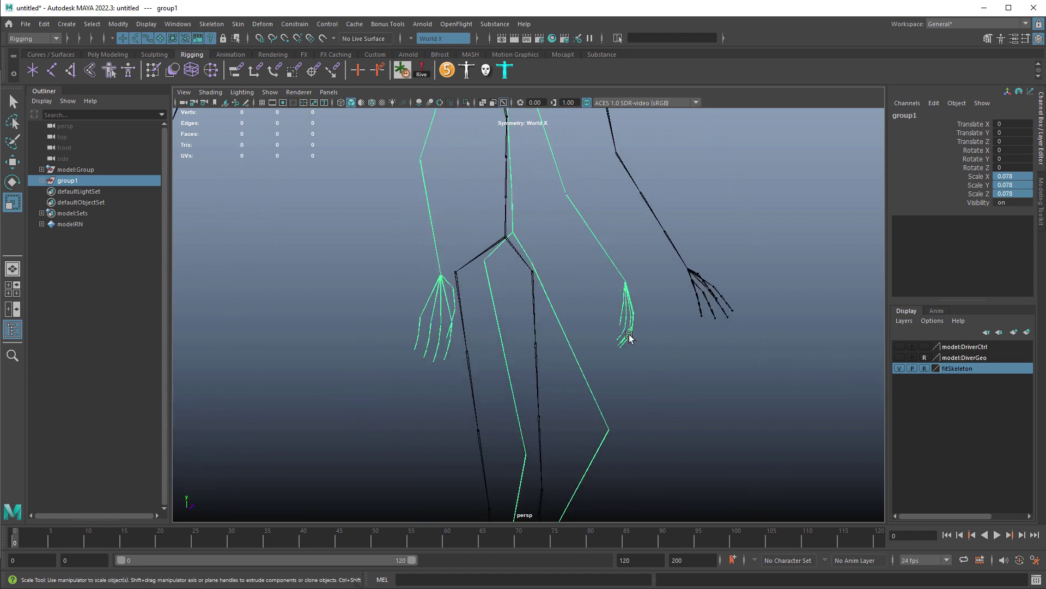
key("space")
key("space")
middle_click_drag(482, 257, 363, 347, "alt")
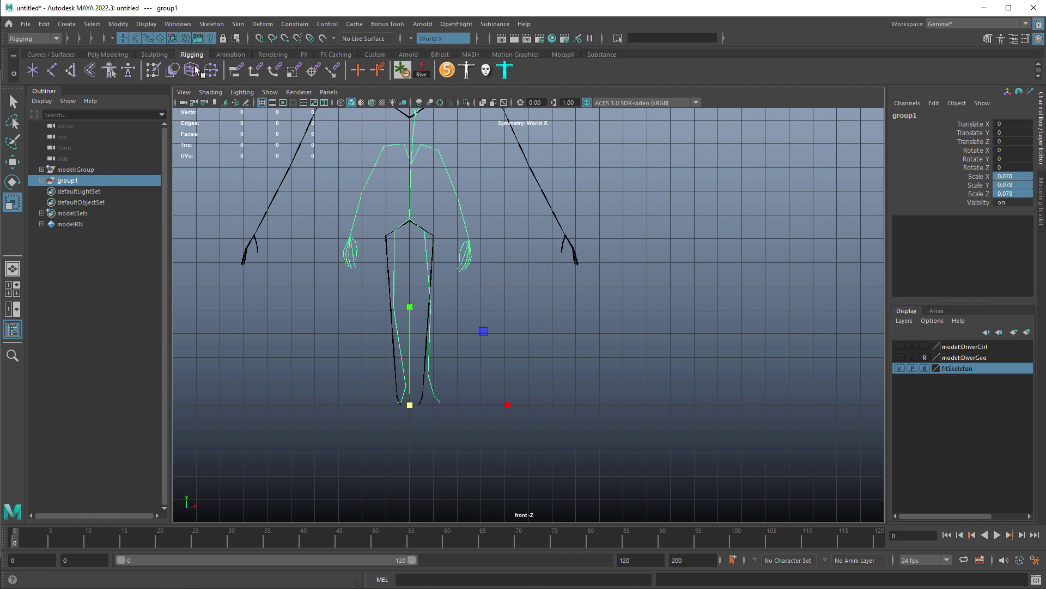
Step: Open MoCapMatcher from the biped selector and load the Mixamo template
left_click(466, 69)
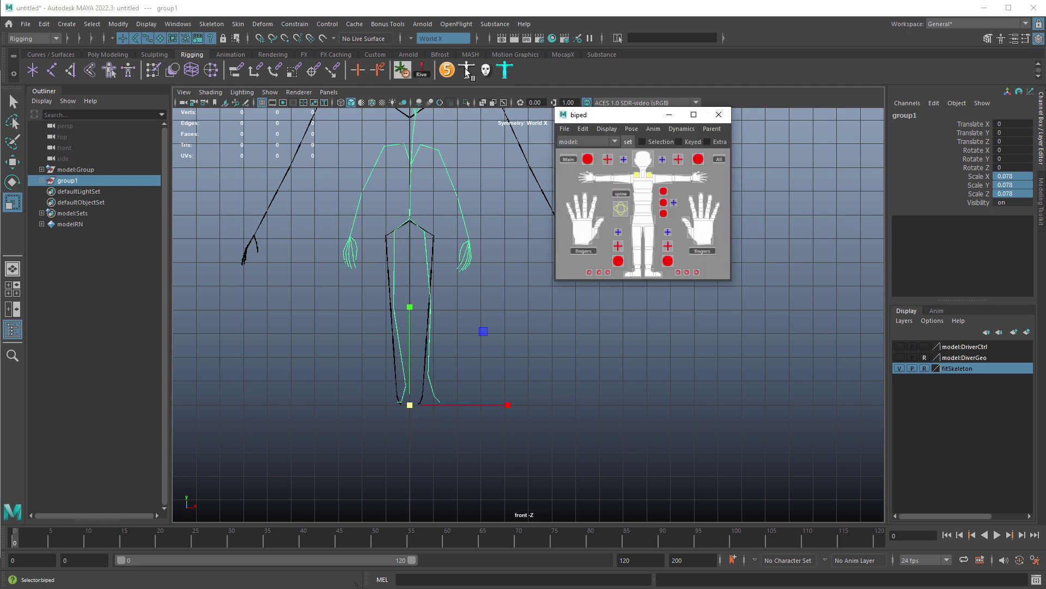
left_click(652, 129)
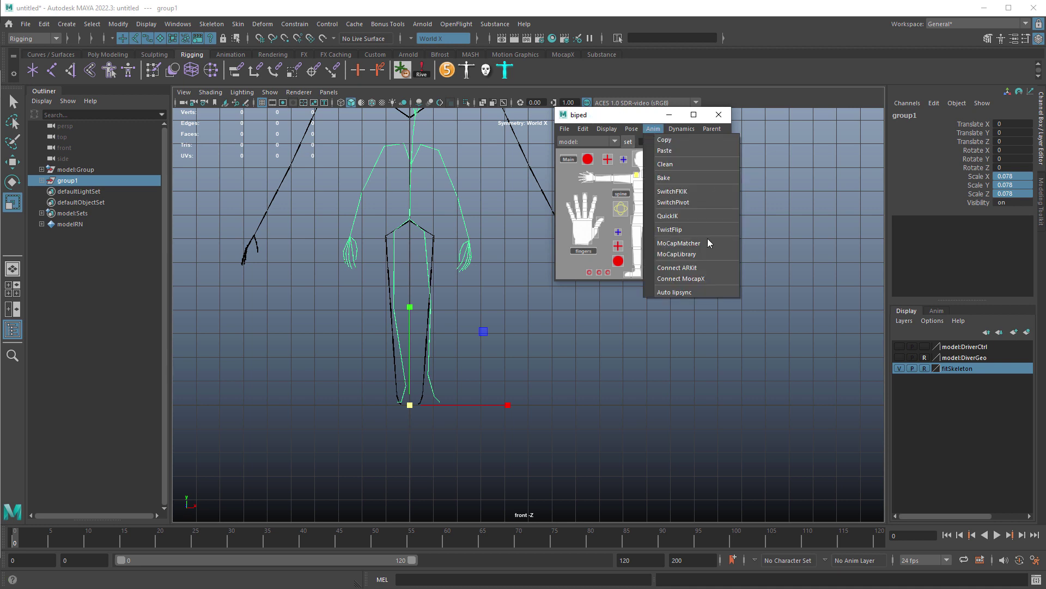
left_click(678, 243)
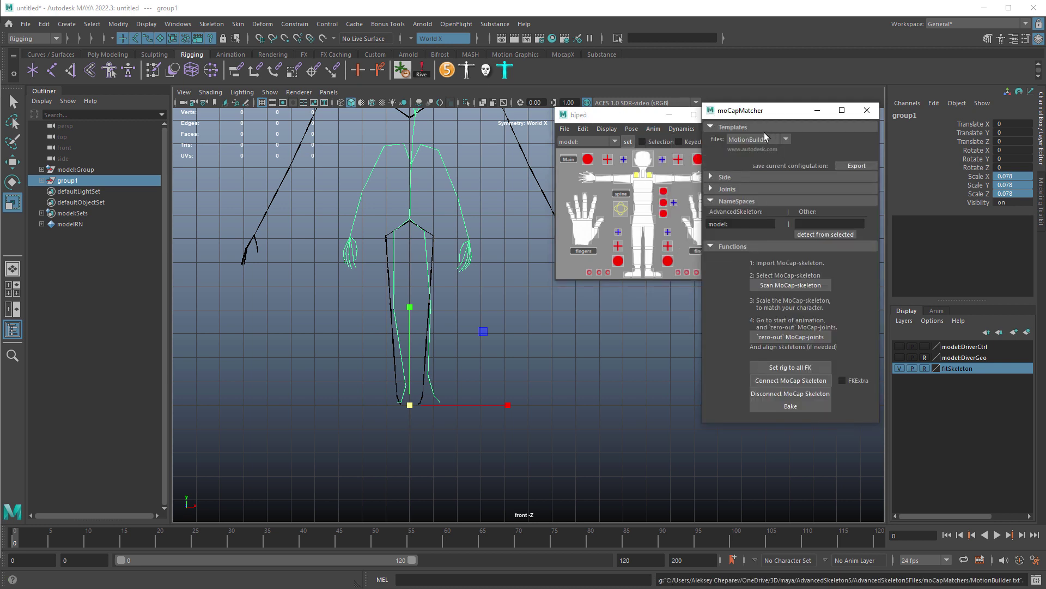
left_click(777, 142)
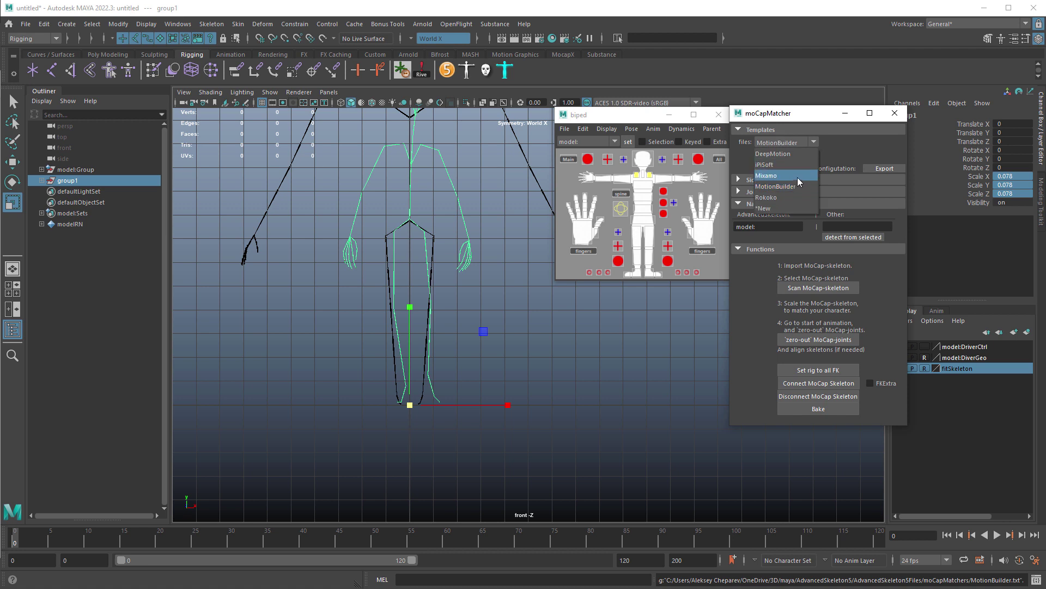
left_click(796, 177)
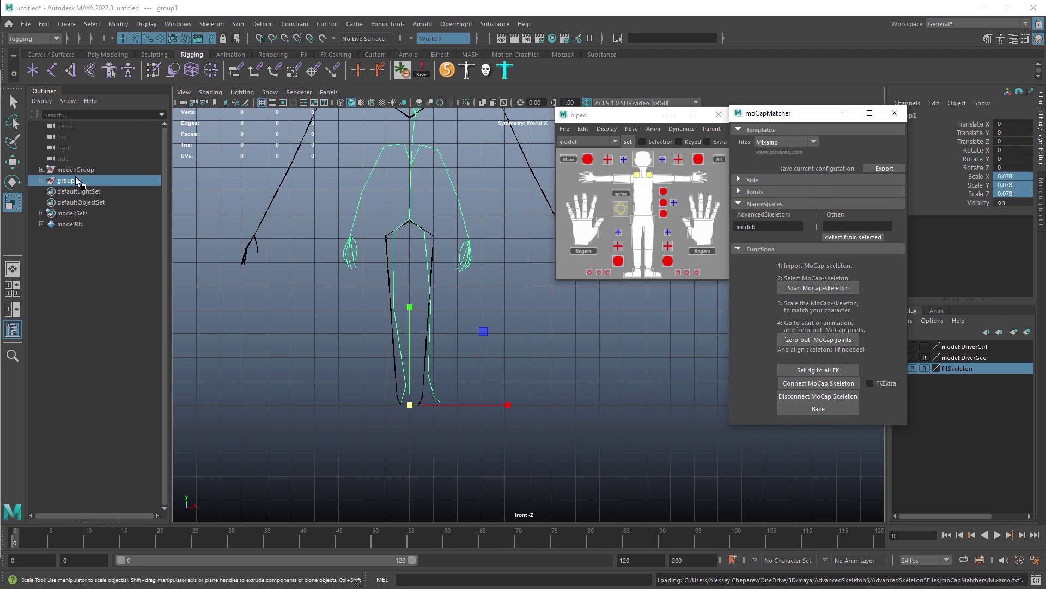
Step: Scan the mixamorig:Hips skeleton in MoCapMatcher and zero out its MoCap joints into a T-pose
left_click(42, 180)
left_click(77, 191)
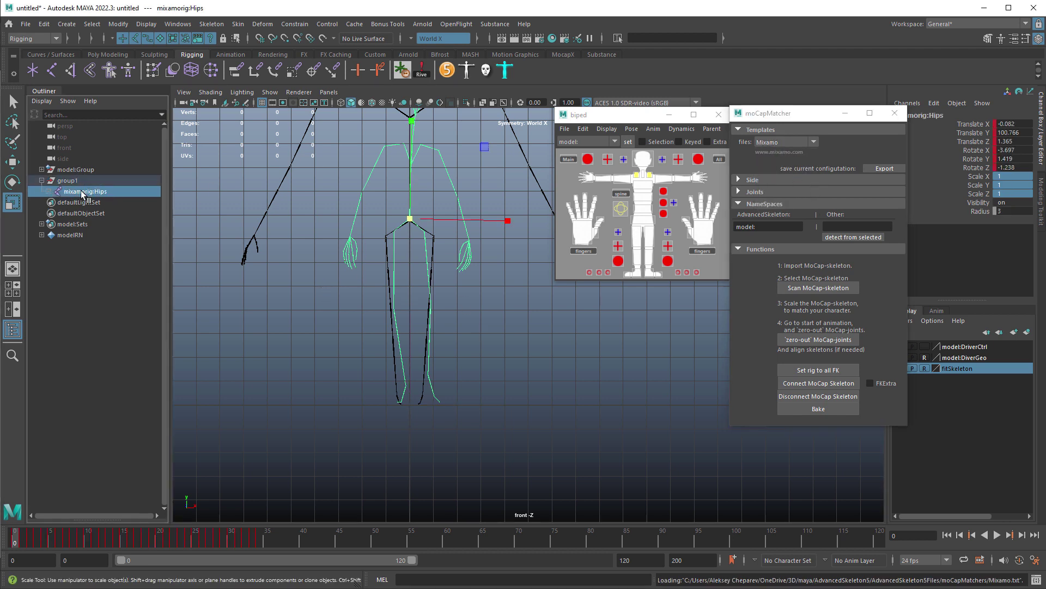
left_click(828, 288)
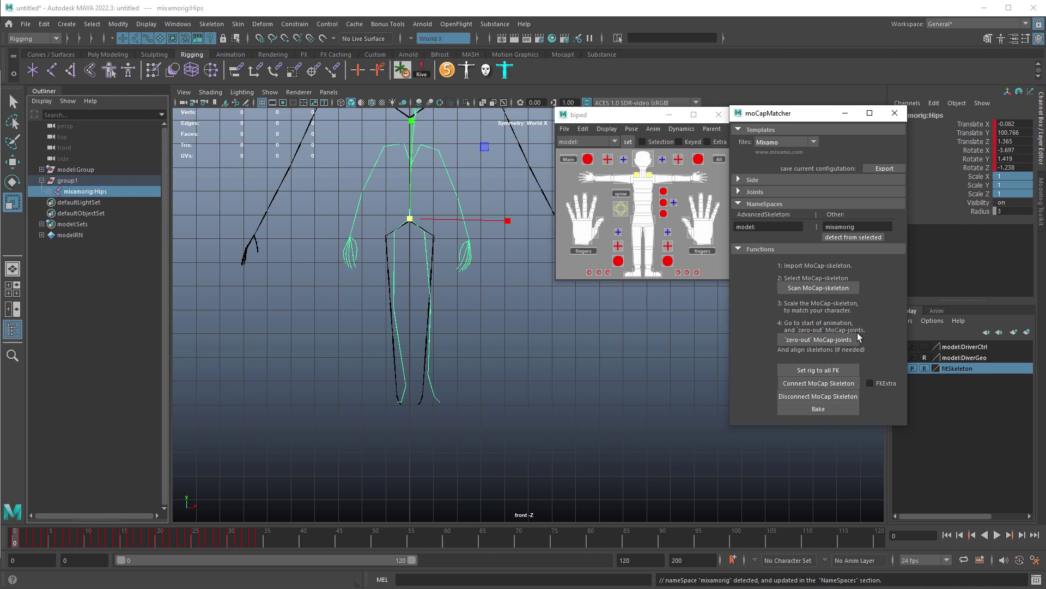
left_click(825, 339)
middle_click_drag(462, 223, 445, 293, "alt")
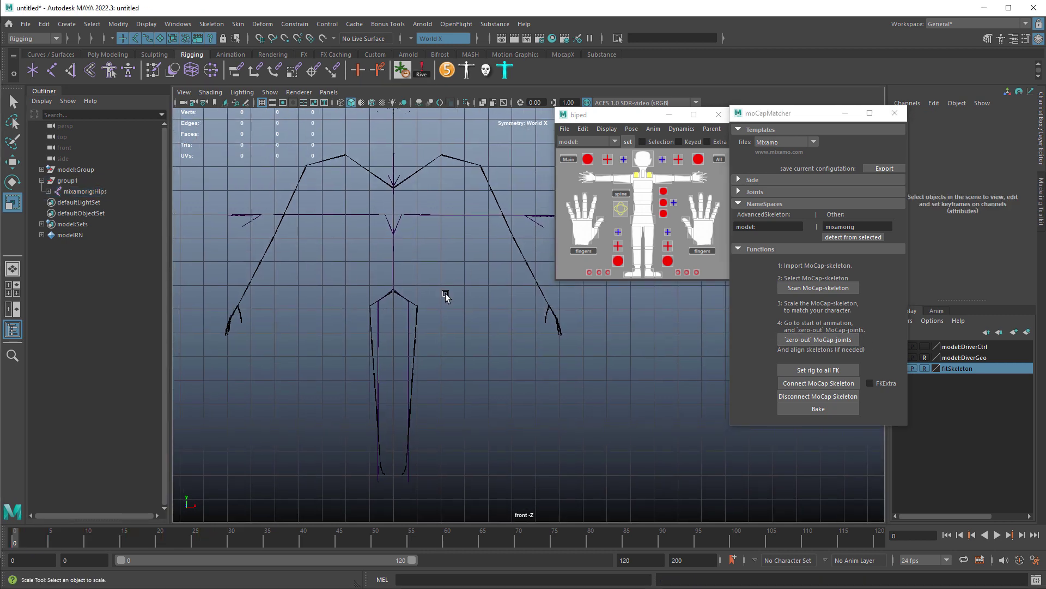
key("space")
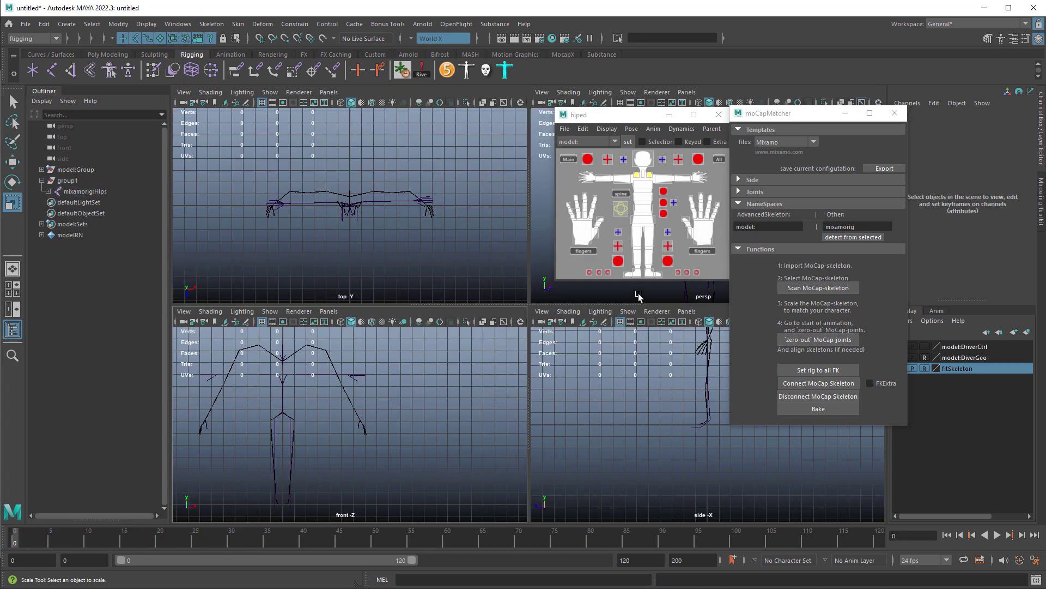
key("space")
scroll(425, 373, "down", 3)
middle_click_drag(478, 264, 430, 307, "alt")
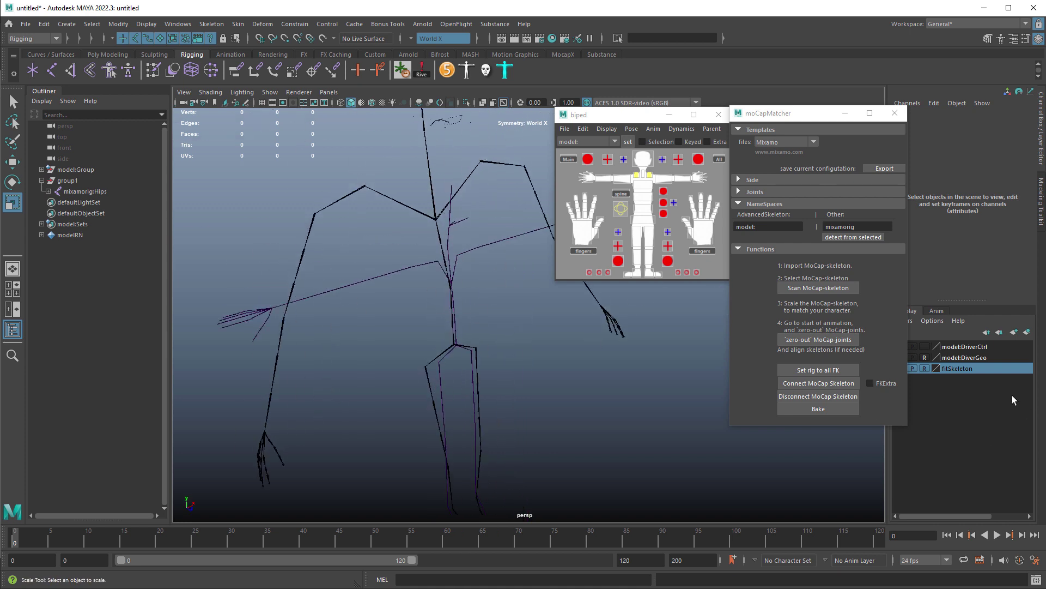
Step: Hide the fitSkeleton layer and examine the rotation values of the Mixamo hips and spine joints
left_click_drag(807, 116, 767, 112)
left_click(901, 369)
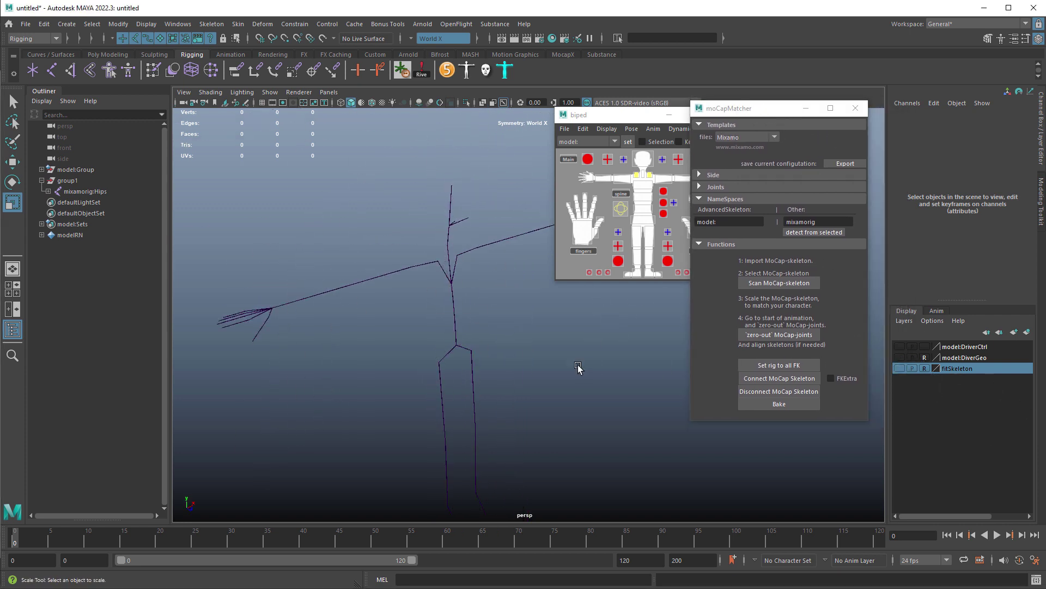
left_click_drag(578, 367, 545, 283, "alt")
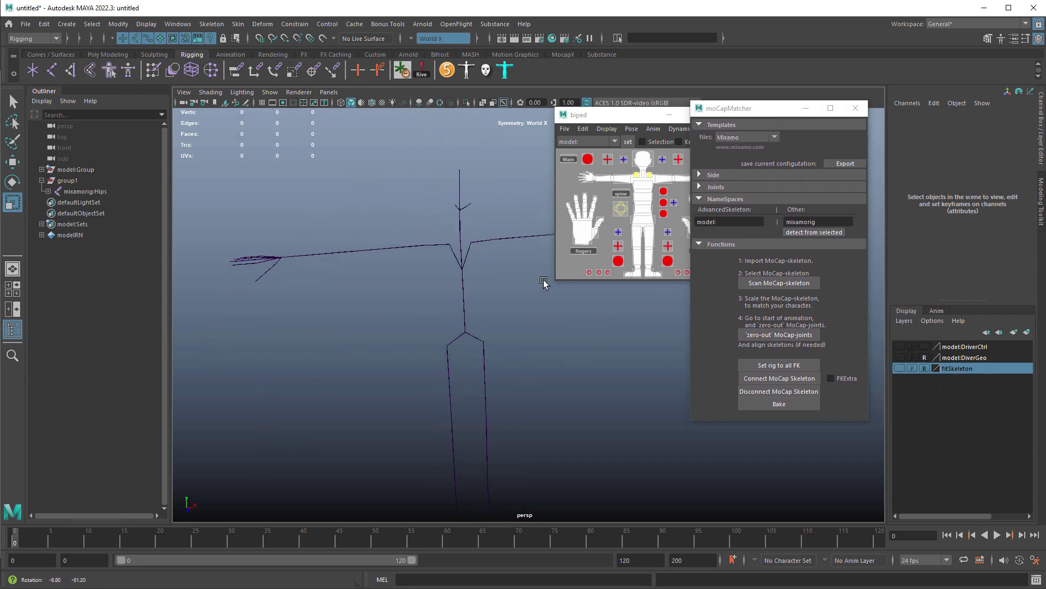
middle_click_drag(545, 283, 539, 334, "alt")
right_click_drag(482, 327, 594, 382, "alt")
left_click(432, 345)
key("q")
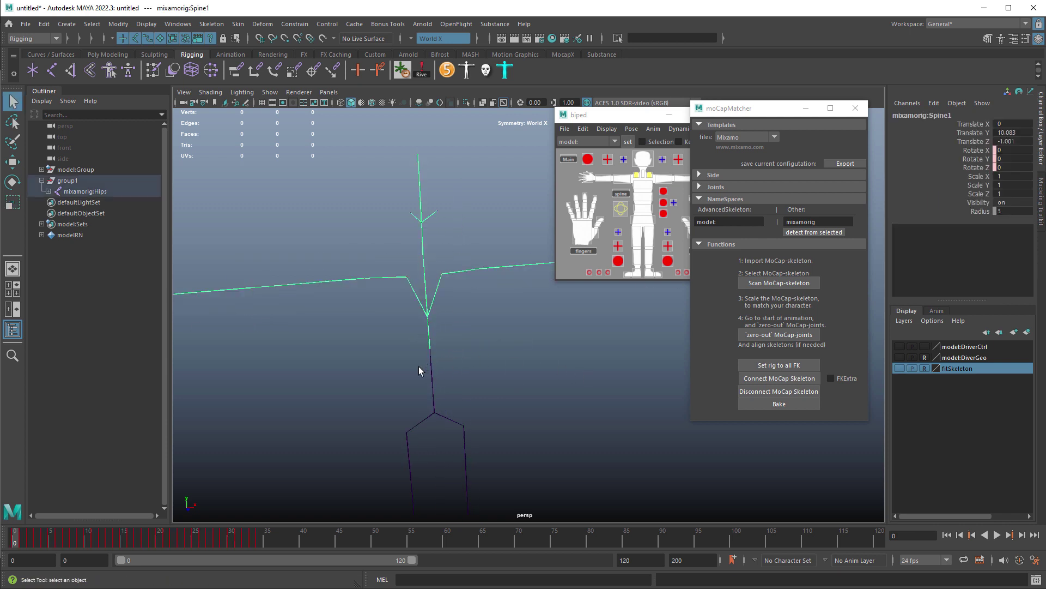
middle_click_drag(514, 363, 524, 343, "alt")
left_click_drag(524, 343, 537, 316, "alt")
right_click_drag(537, 316, 570, 330, "alt")
left_click_drag(421, 348, 452, 341)
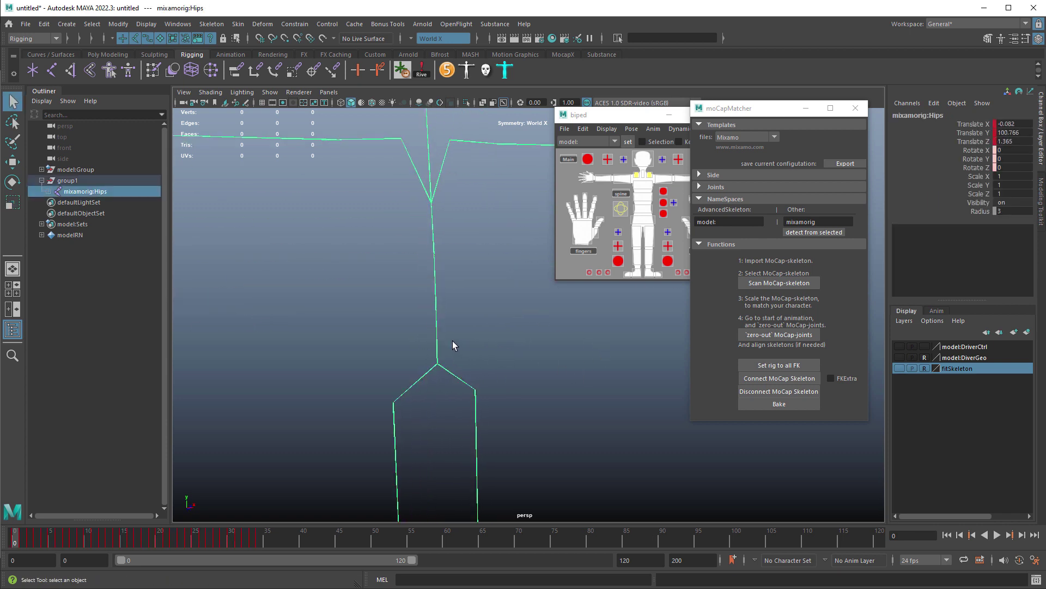
Step: Set Rotate Y and Rotate Z of the mixamorig:Spine joint to 0
left_click_drag(433, 281, 445, 283)
left_click(435, 306)
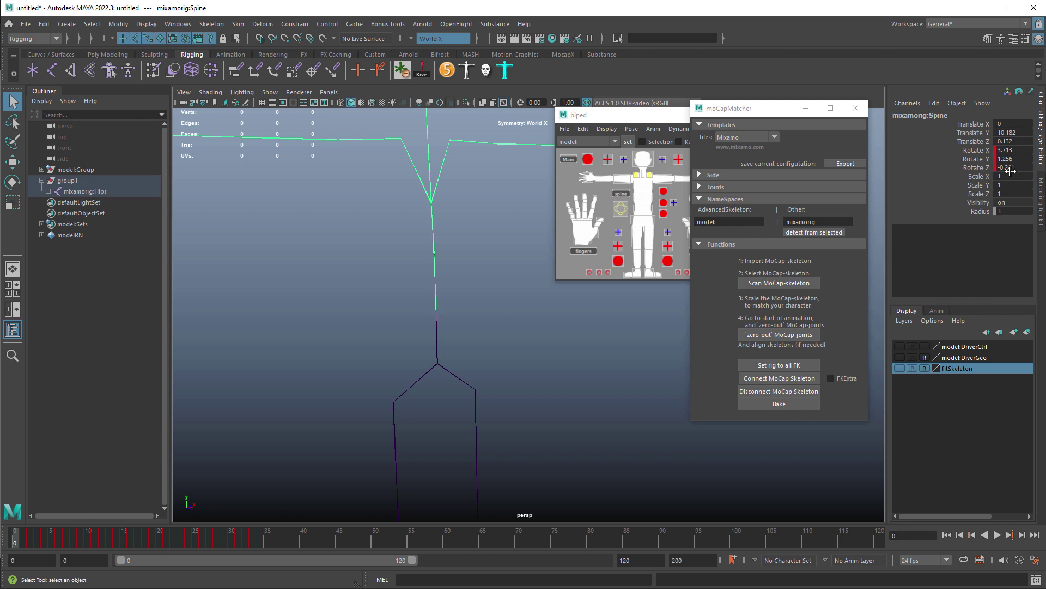
left_click_drag(1014, 160, 1015, 168)
type("0")
key("Return")
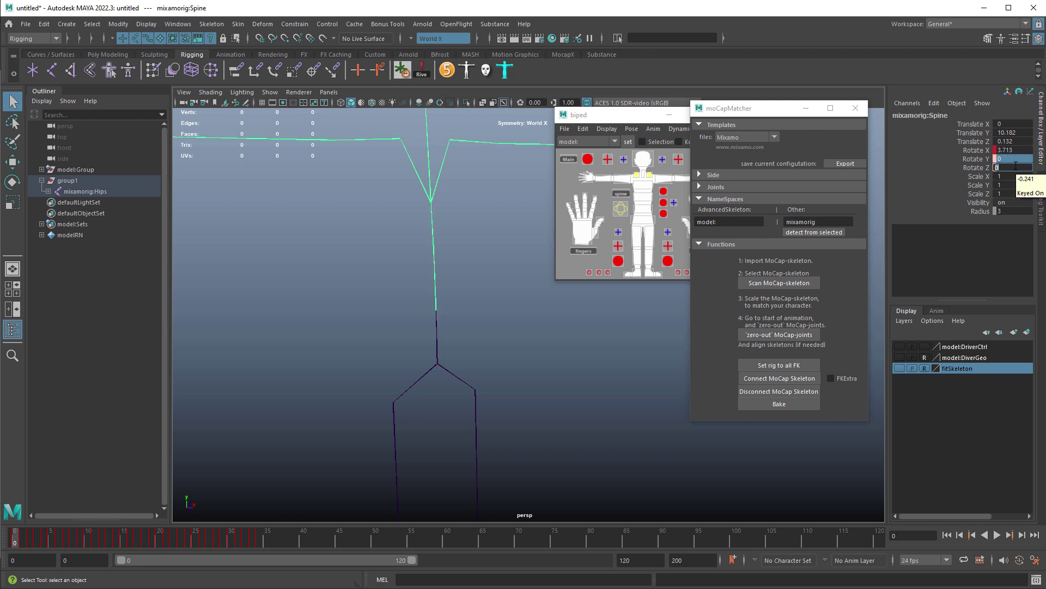
Step: Inspect the Mixamo spine joints' rotations and the skeleton's straightness in the perspective and side views
left_click_drag(555, 337, 488, 280, "alt")
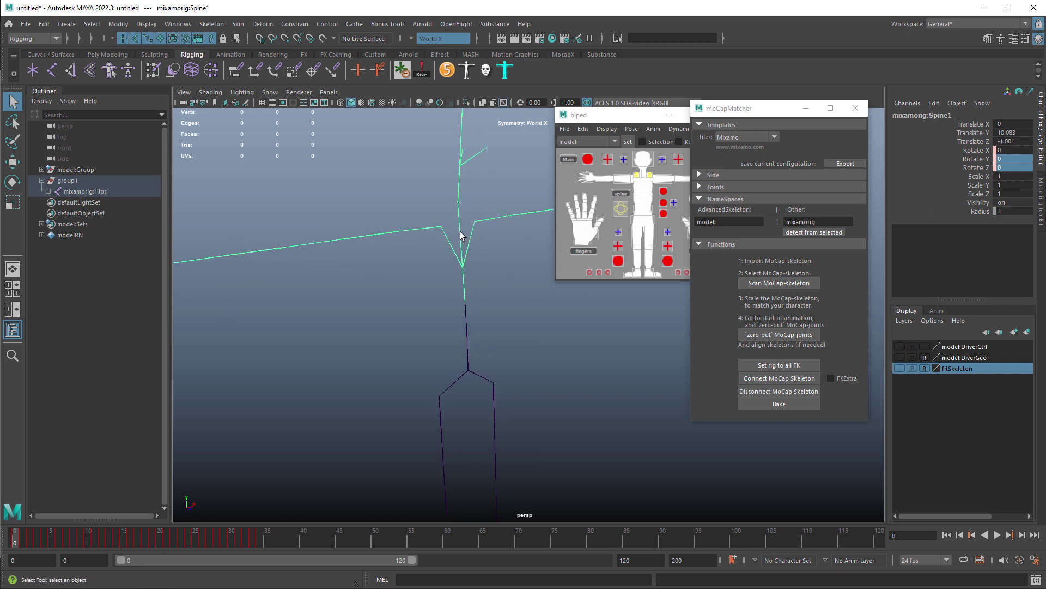
left_click(514, 334)
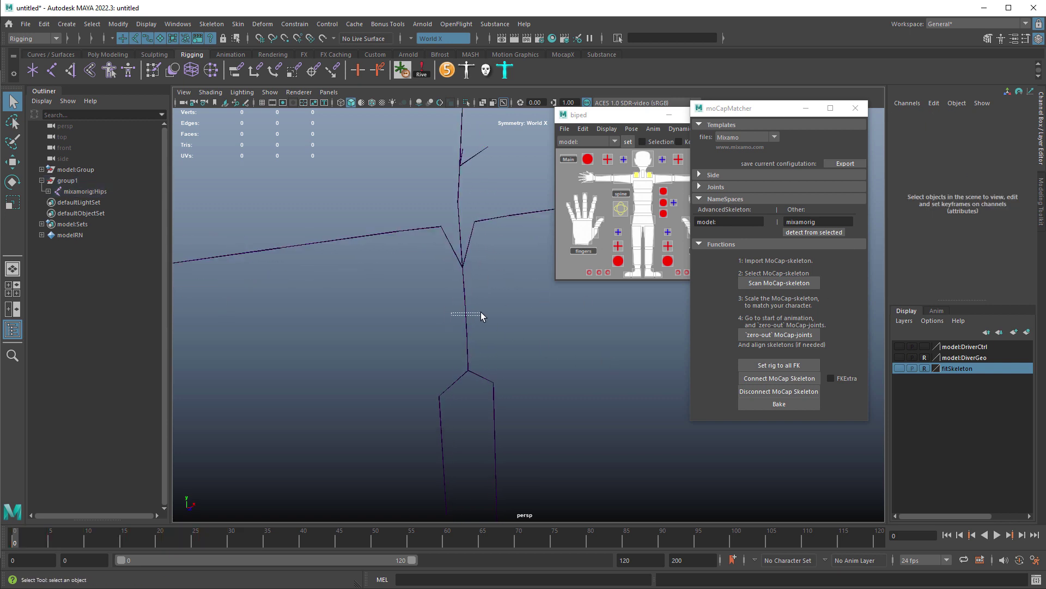
left_click_drag(481, 312, 455, 320)
right_click_drag(534, 347, 455, 321, "alt")
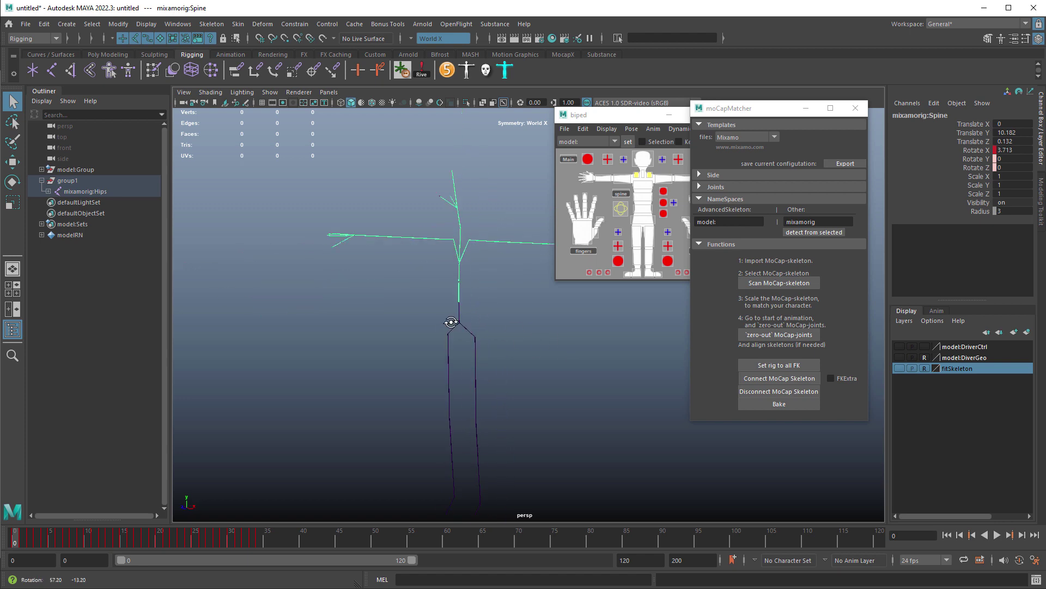
left_click_drag(456, 320, 494, 335, "alt")
key("space")
key("space")
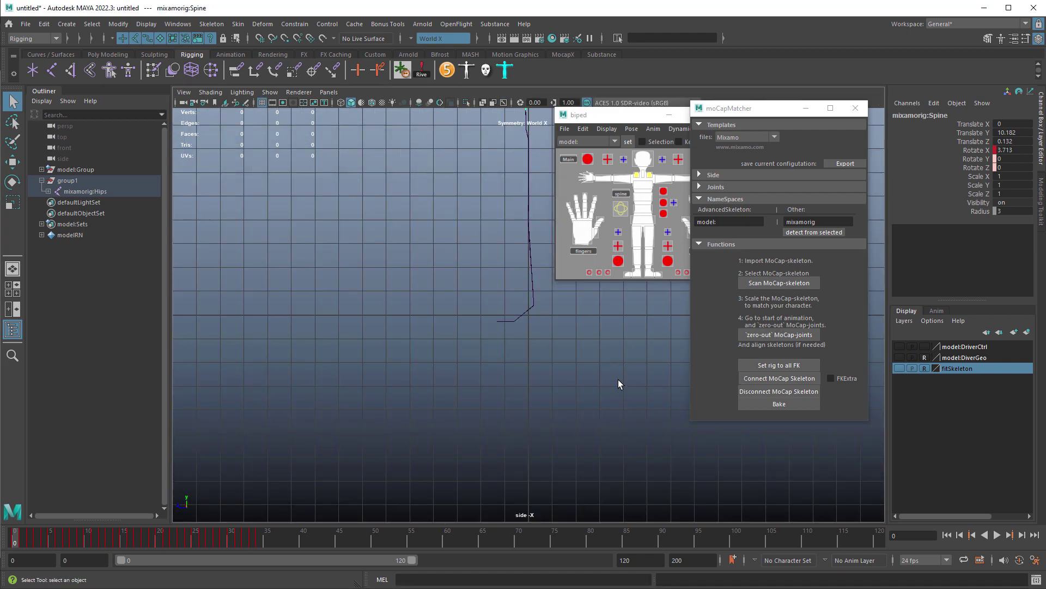
middle_click_drag(435, 323, 484, 253, "alt")
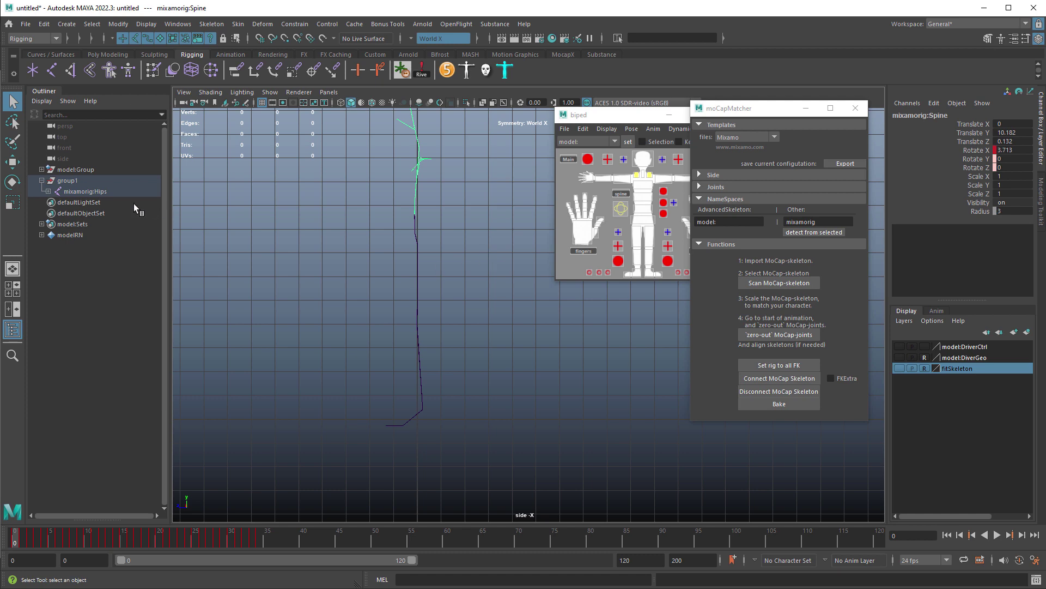
Step: Show the fitSkeleton layer, then scale group1 to about 0.068 and move it to Translate Y 0.287, Z 0.041 in the side view
left_click(68, 181)
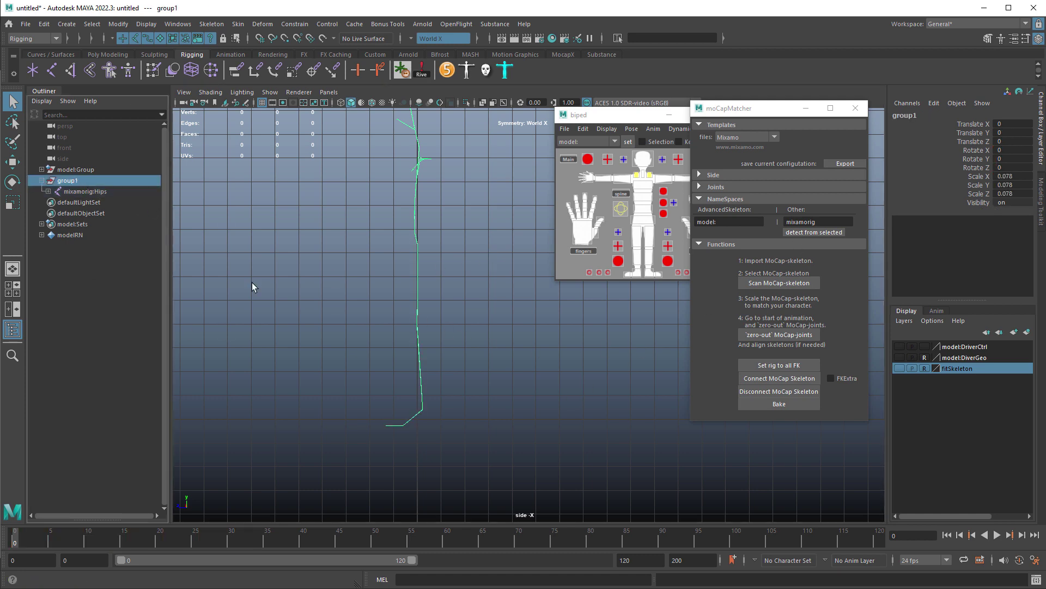
left_click(899, 368)
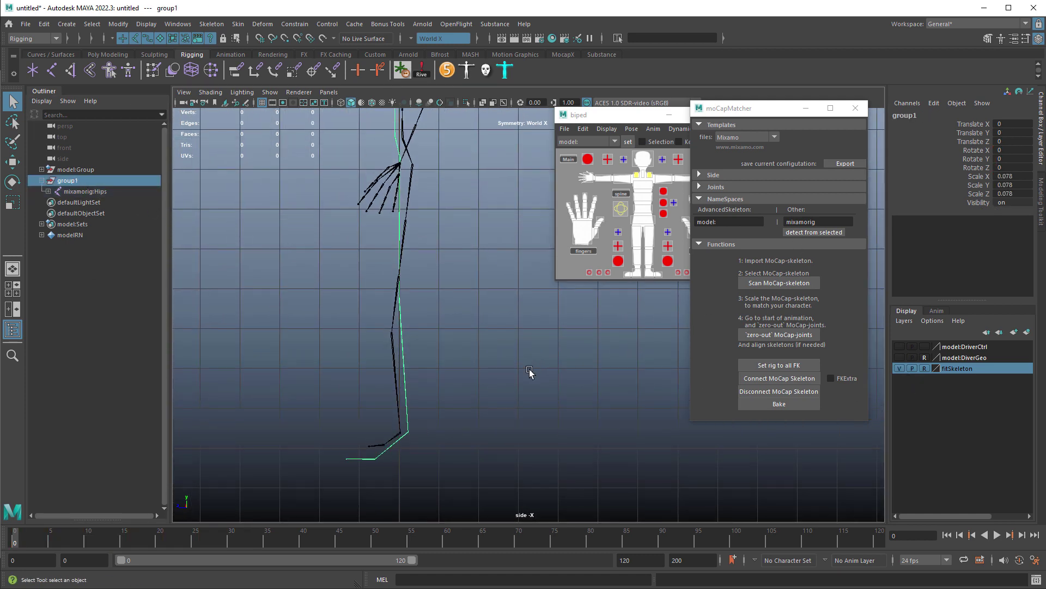
key("w")
key("r")
middle_click_drag(562, 404, 421, 394)
key("w")
middle_click_drag(487, 407, 546, 399)
key("r")
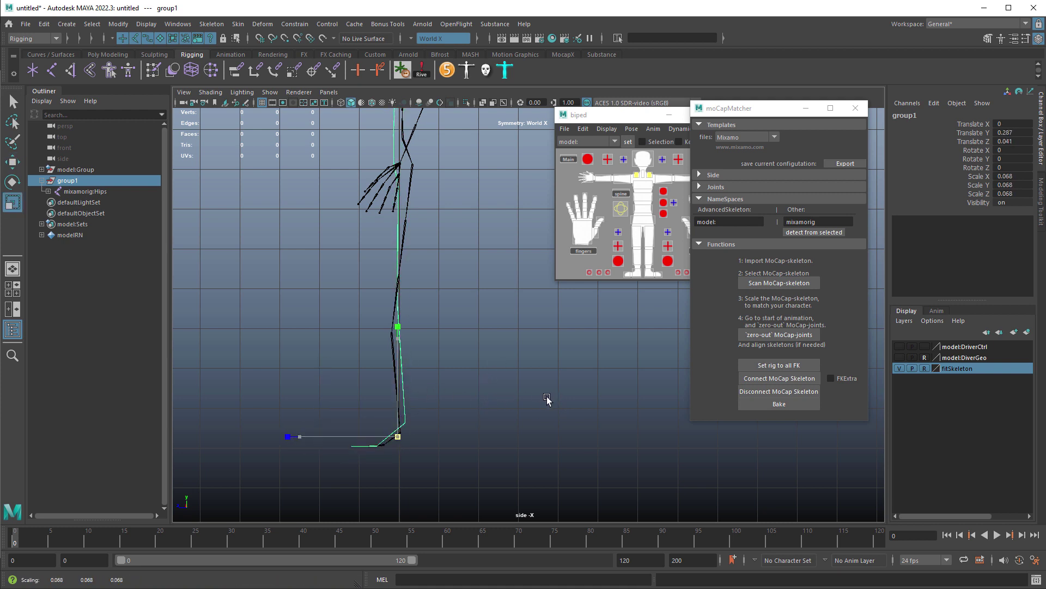
Step: Fit group1 to the character's hips in the front view with scale about 0.074, Translate X 0.018 and Y 0.342
key("space")
key("space")
scroll(500, 392, "up", 4)
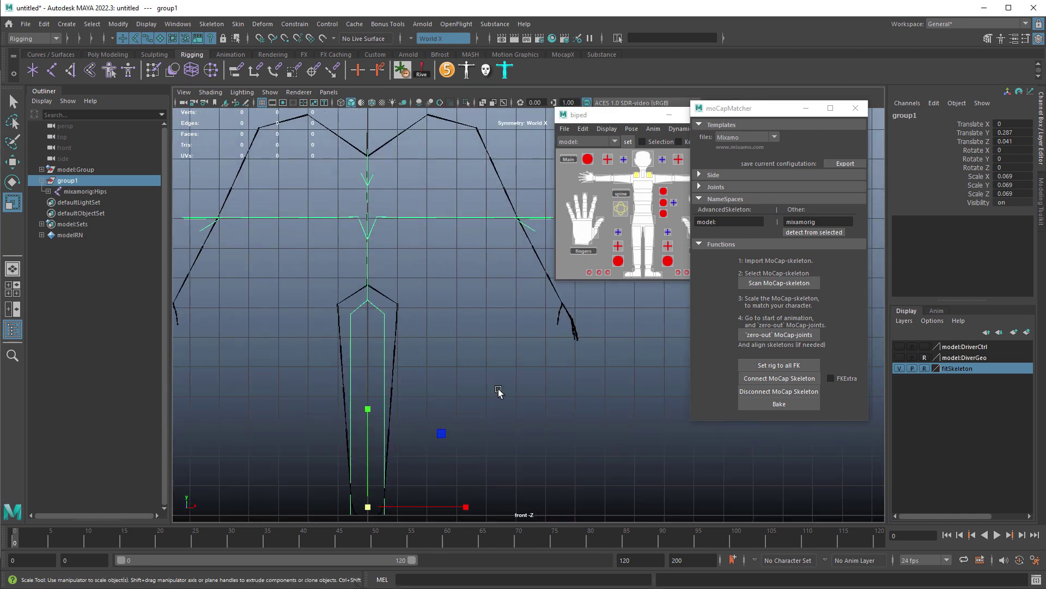
middle_click_drag(497, 365, 474, 314)
key("w")
key("r")
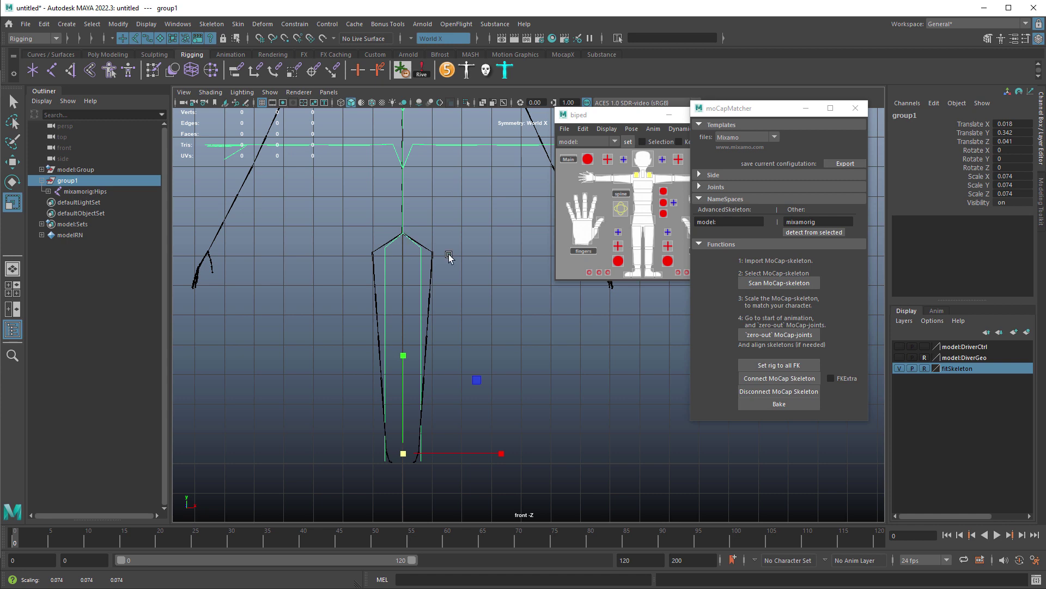
Step: Compare the alignment of the Mixamo and character skeletons across the orthographic and perspective views
key("space")
key("space")
key("space")
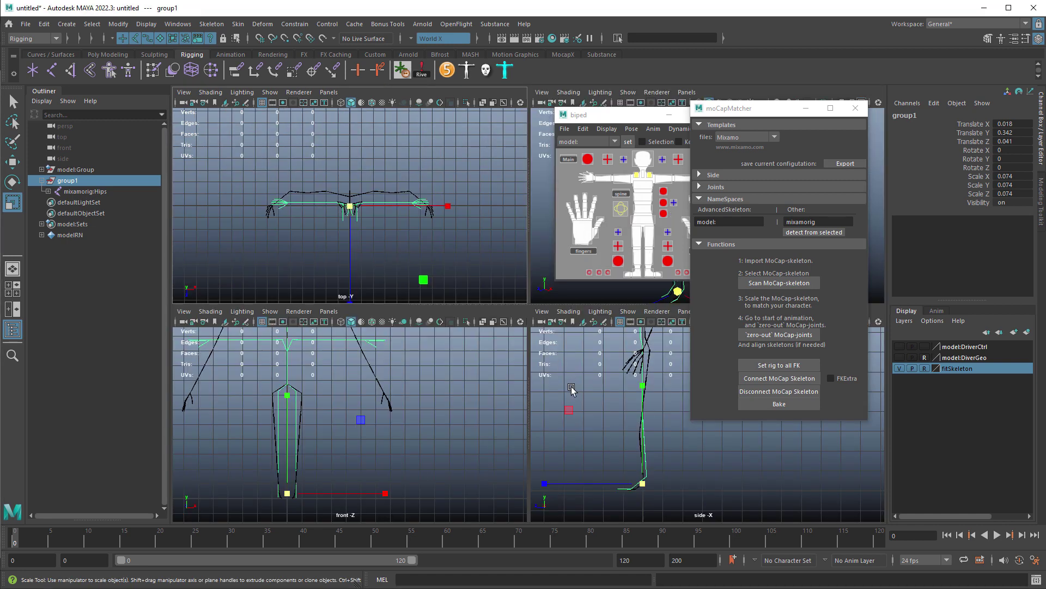
key("space")
key("space")
key("space")
key("space")
key("space")
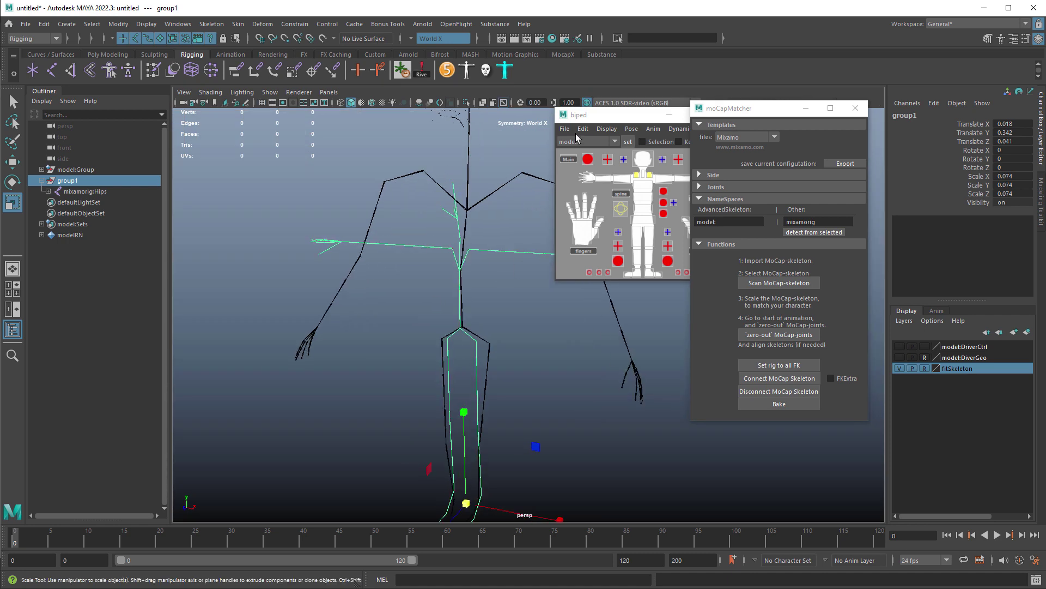
Step: Snap the mixamorig:Hips joint onto the character's pelvis joint
left_click(577, 138)
left_click_drag(805, 120, 848, 101)
left_click_drag(621, 264, 556, 327, "alt")
scroll(524, 316, "up", 5)
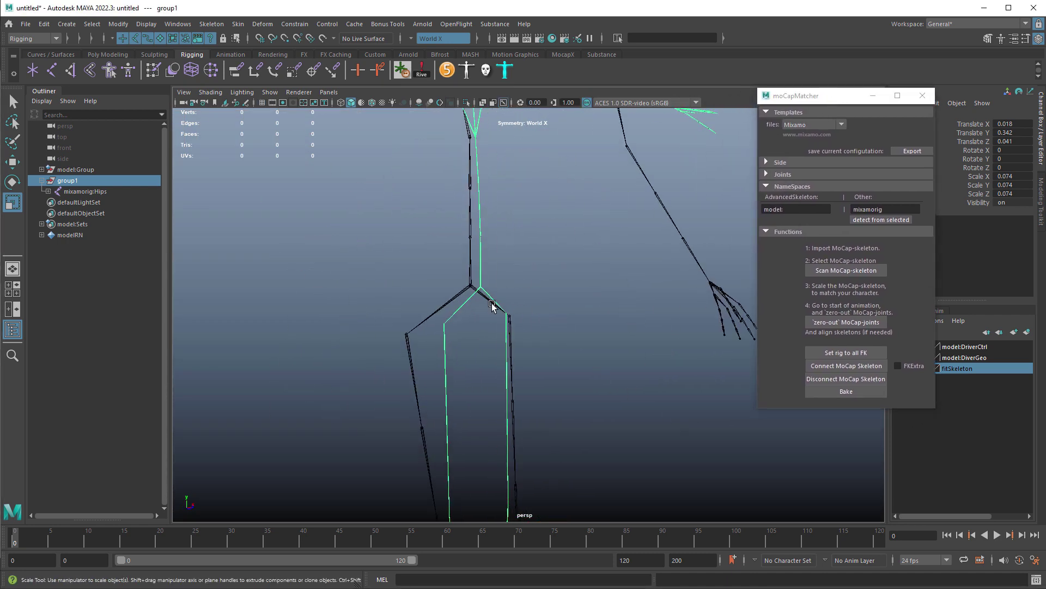
left_click(481, 282)
left_click_drag(482, 286, 606, 383, "alt")
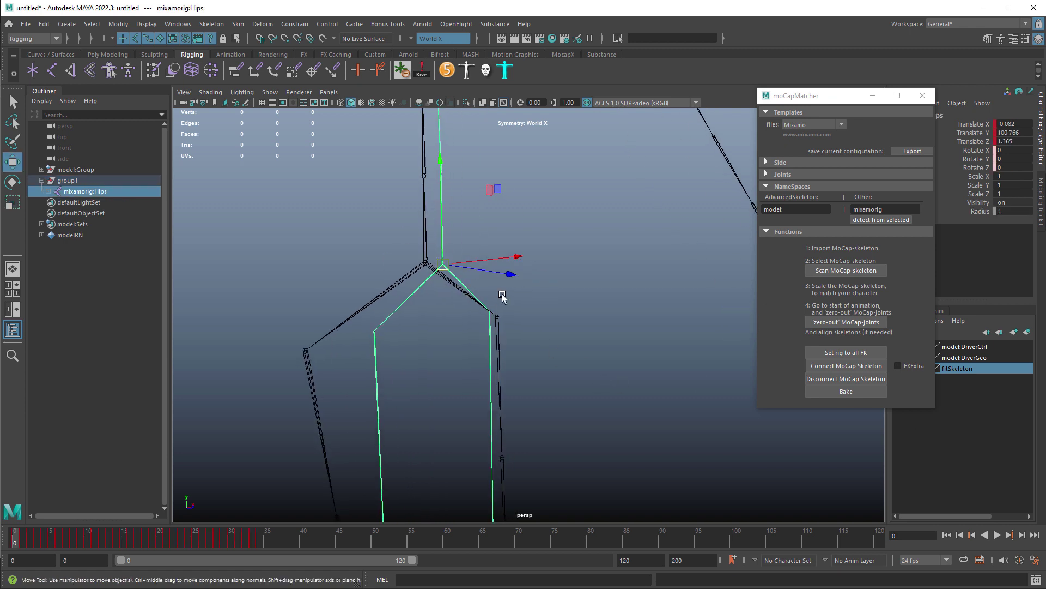
middle_click_drag(500, 309, 522, 317, "alt")
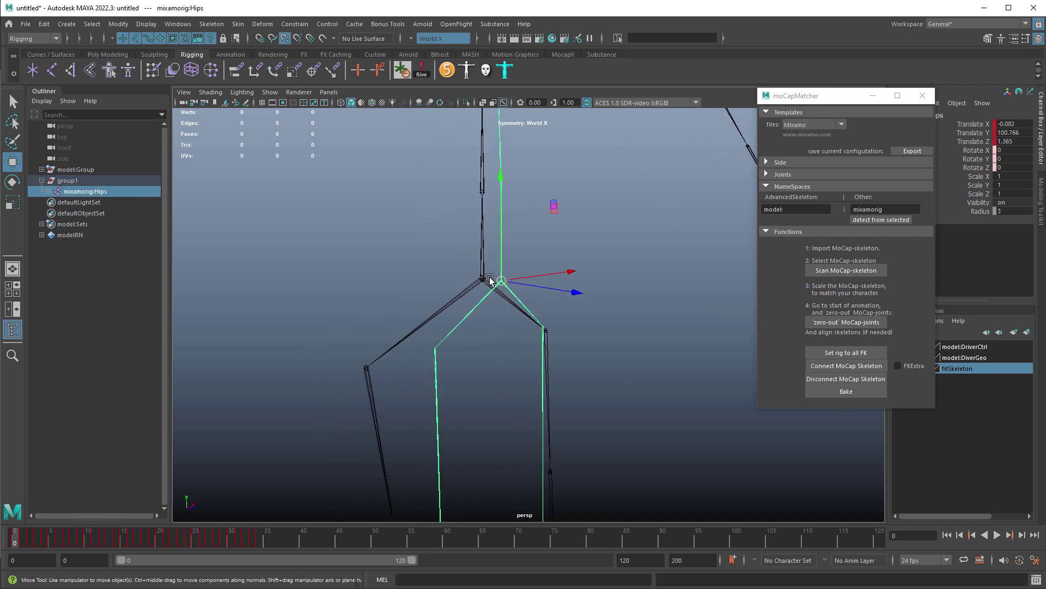
middle_click_drag(483, 280, 480, 281)
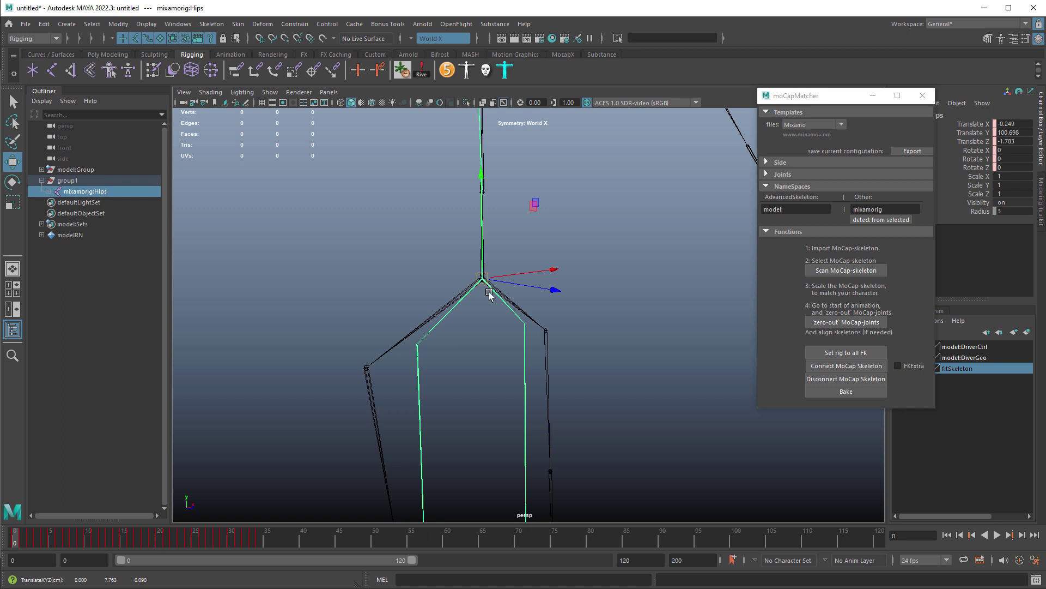
left_click_drag(608, 371, 578, 255, "alt")
left_click(645, 308)
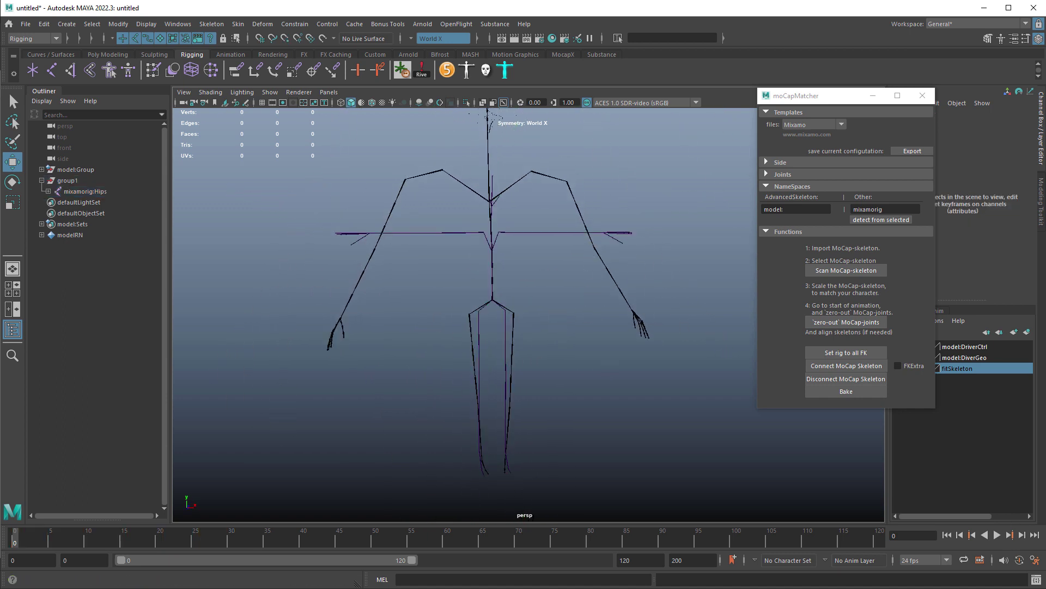
Step: Snap the Mixamo RightUpLeg and LeftUpLeg joints onto the character's right and left hip joints
scroll(822, 495, "up", 5)
left_click(502, 261)
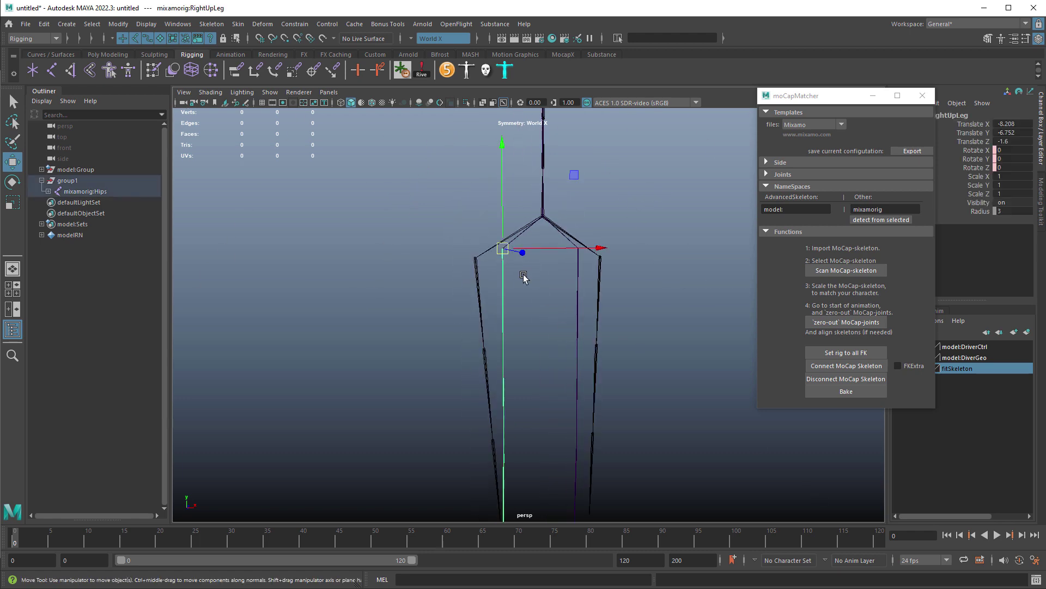
mouse_move(524, 277)
left_mouse_down("alt")
mouse_move(574, 280)
mouse_move(497, 283)
mouse_move(515, 267)
left_mouse_up("alt")
left_click(516, 240)
key("e")
key("q")
key("w")
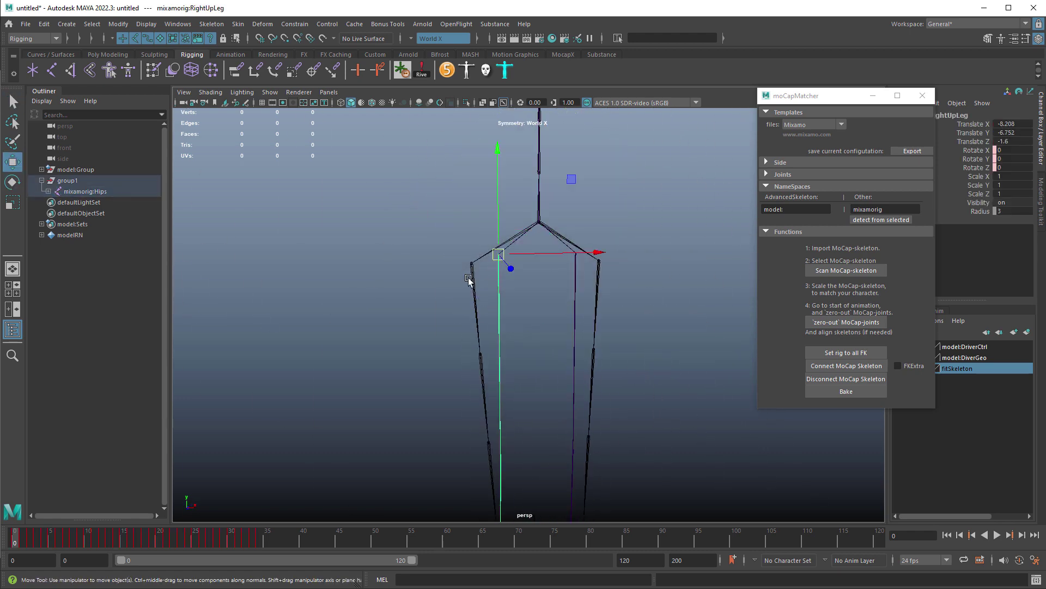
key("v")
middle_click(471, 265)
left_click(599, 261)
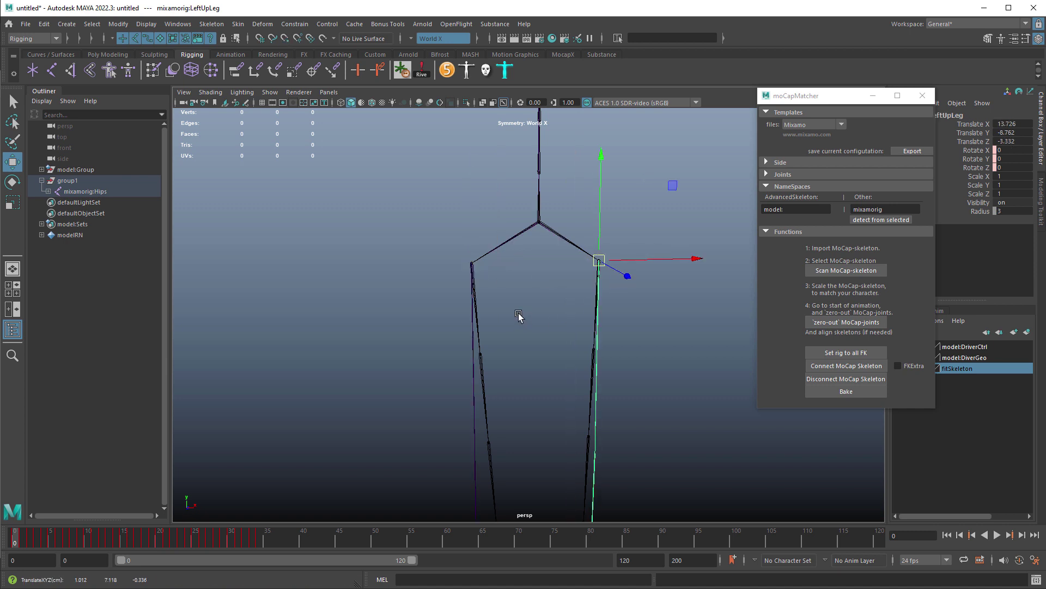
Step: In the side view, rotate both Mixamo upper-leg joints to X -6.76 and scale them to 1.261 to reach the character's knees
left_click_drag(518, 315, 621, 349, "alt")
left_click(500, 300)
key("space")
key("space")
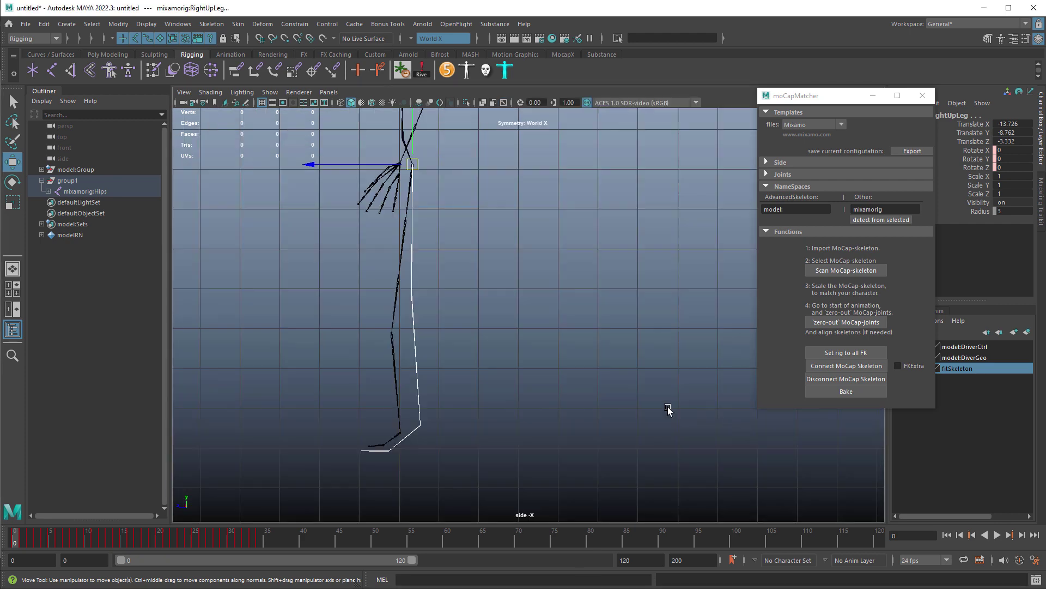
right_click_drag(476, 317, 621, 379, "alt")
middle_click_drag(327, 158, 463, 224, "alt")
left_click(262, 103)
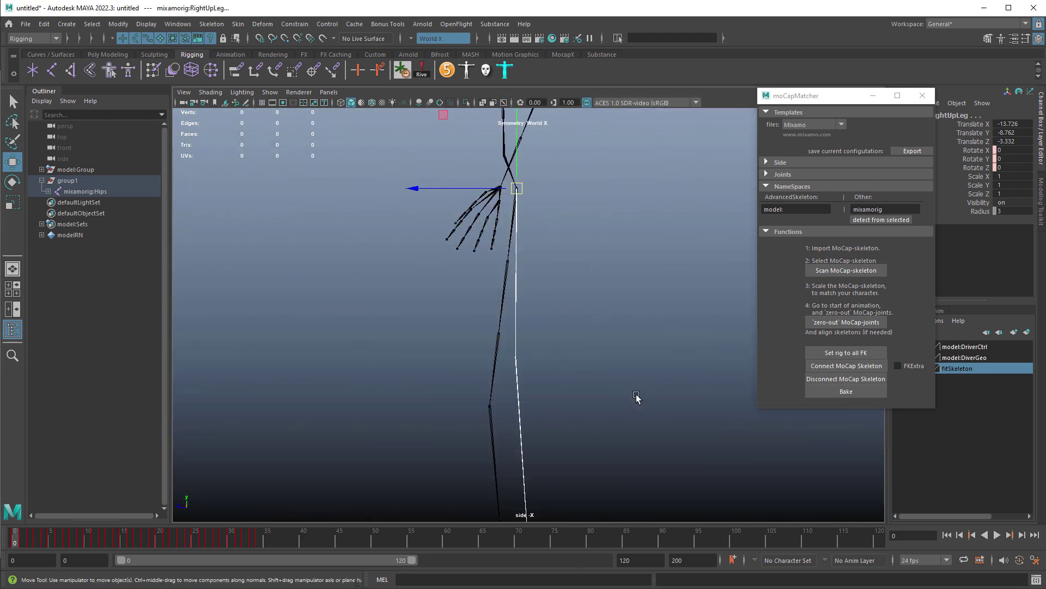
middle_click_drag(635, 401, 618, 308, "alt")
key("e")
left_click_drag(578, 216, 568, 226)
key("r")
middle_click_drag(545, 320, 549, 319)
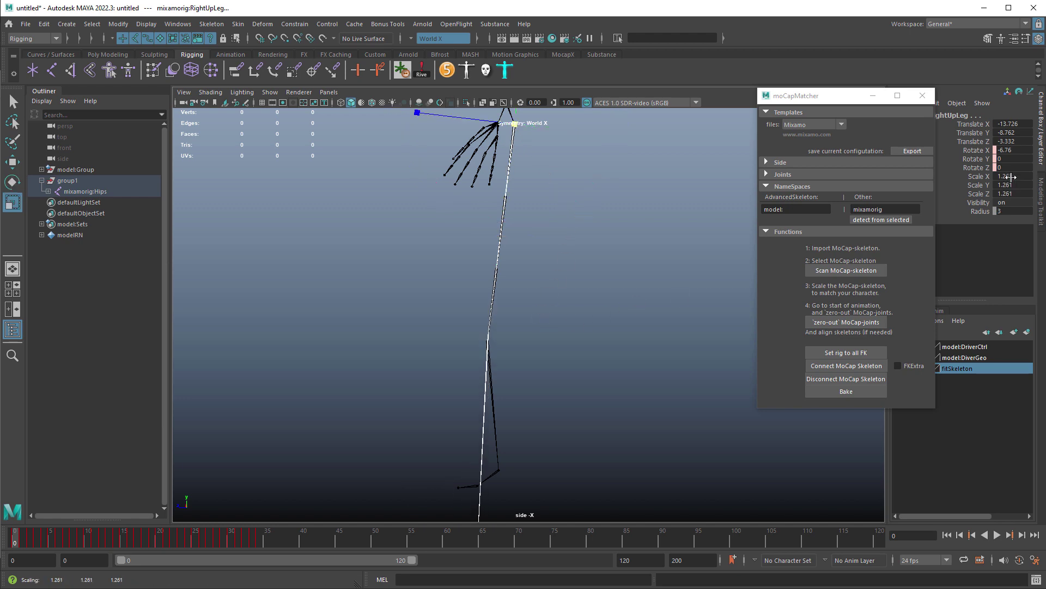
Step: In the front view, rotate RightUpLeg to Z 4.123 and LeftUpLeg to Z -3.967 to follow the character's thighs
key("space")
key("space")
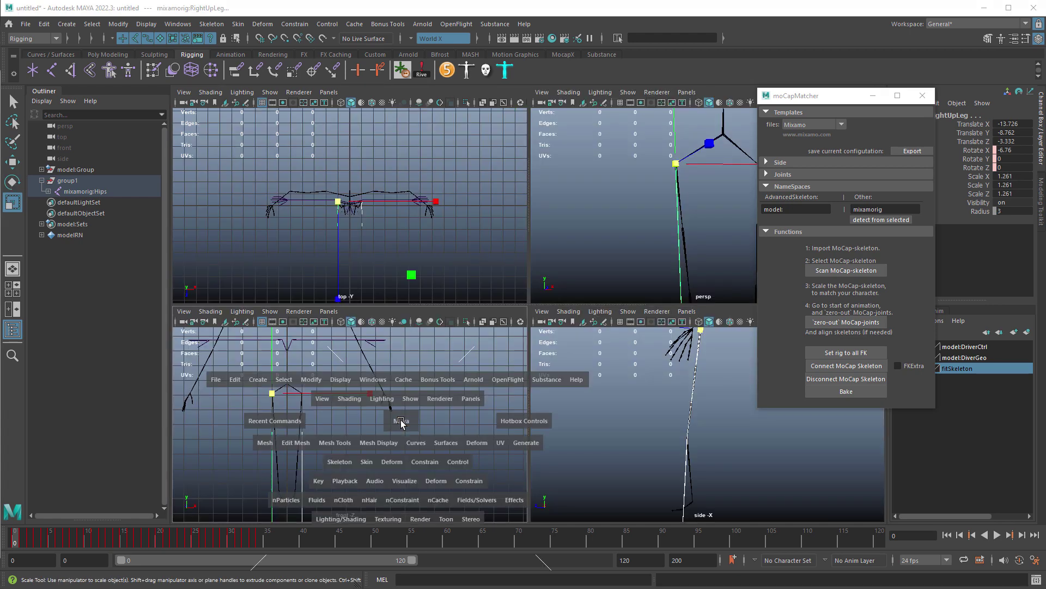
middle_click_drag(661, 424, 705, 440, "alt")
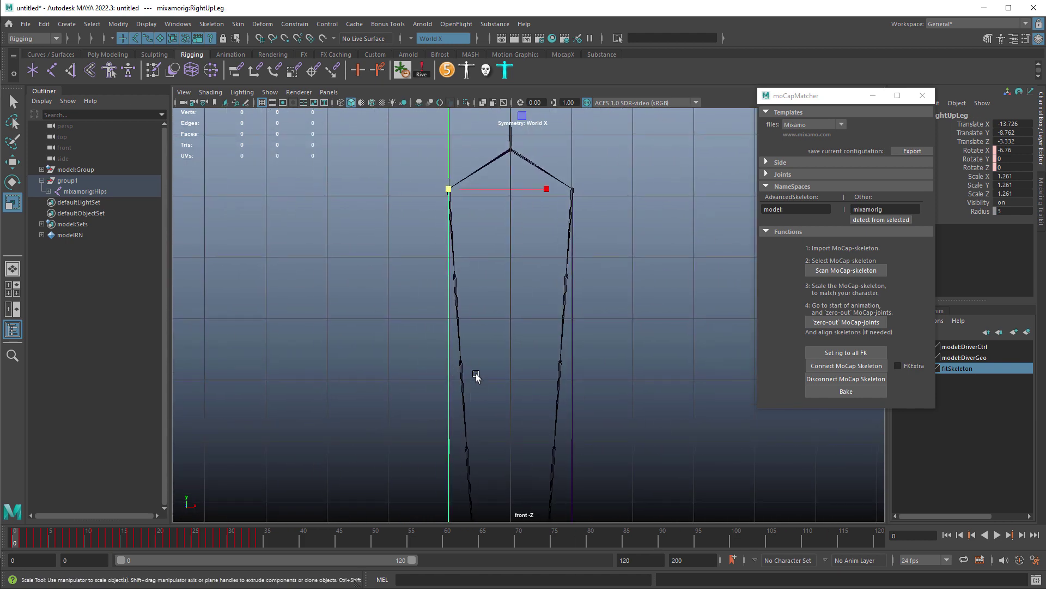
middle_click_drag(476, 376, 473, 335, "alt")
key("e")
left_click_drag(467, 262, 524, 392)
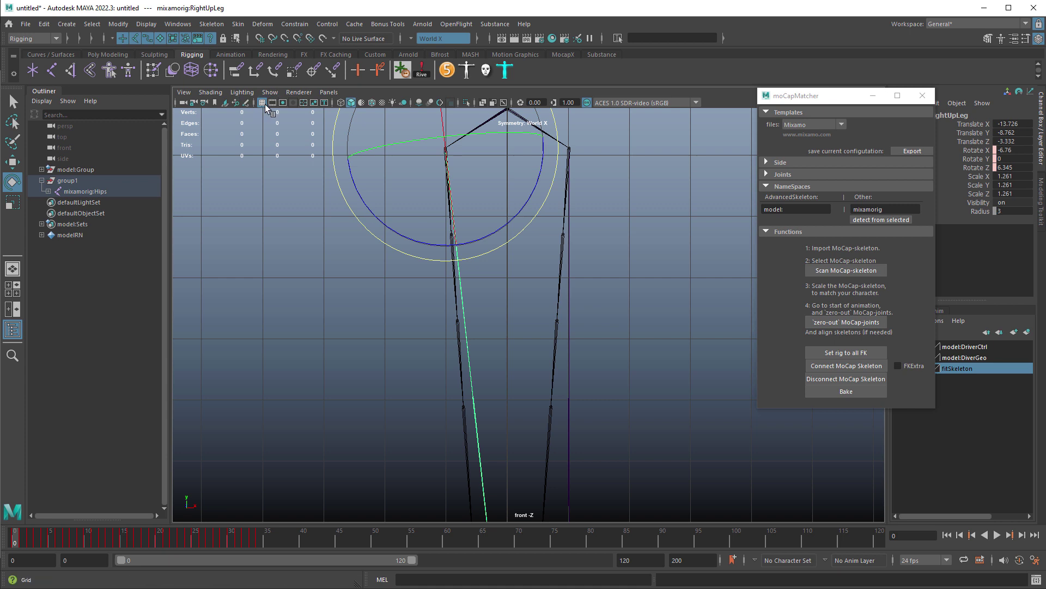
left_click_drag(497, 250, 501, 266)
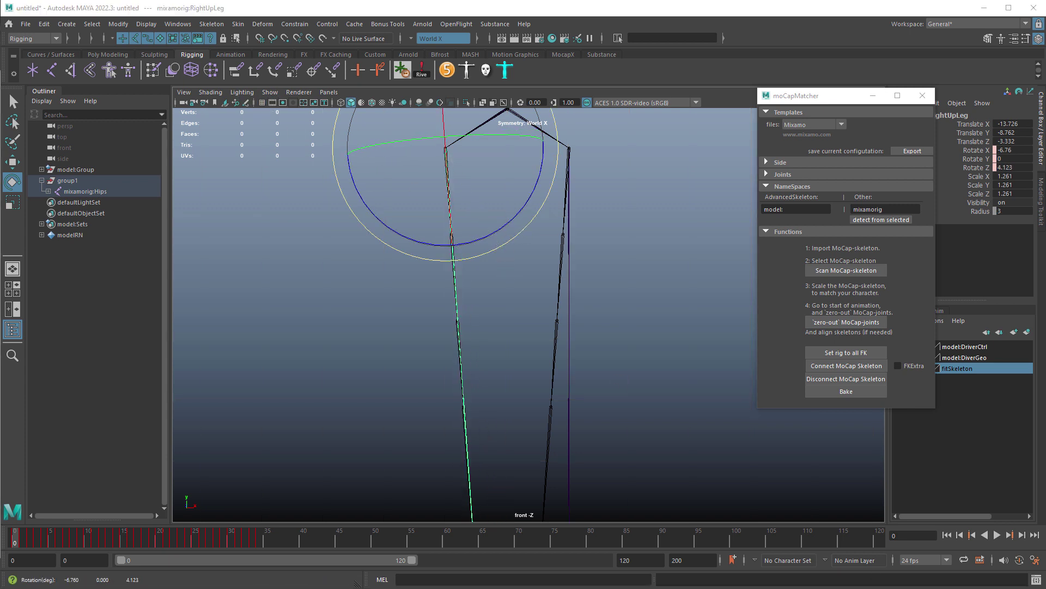
left_click(570, 296)
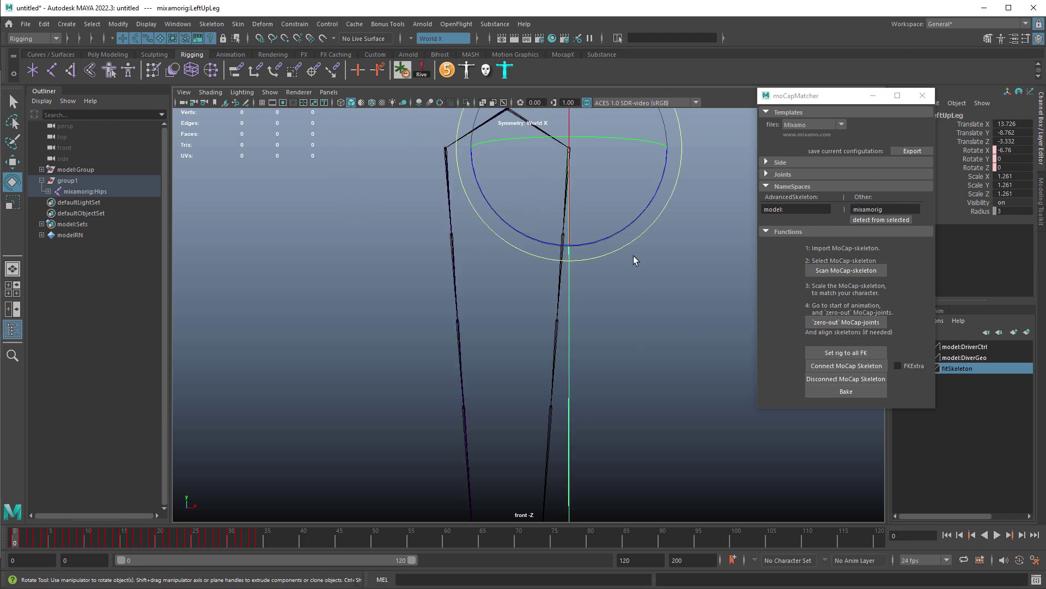
left_click_drag(630, 246, 625, 253)
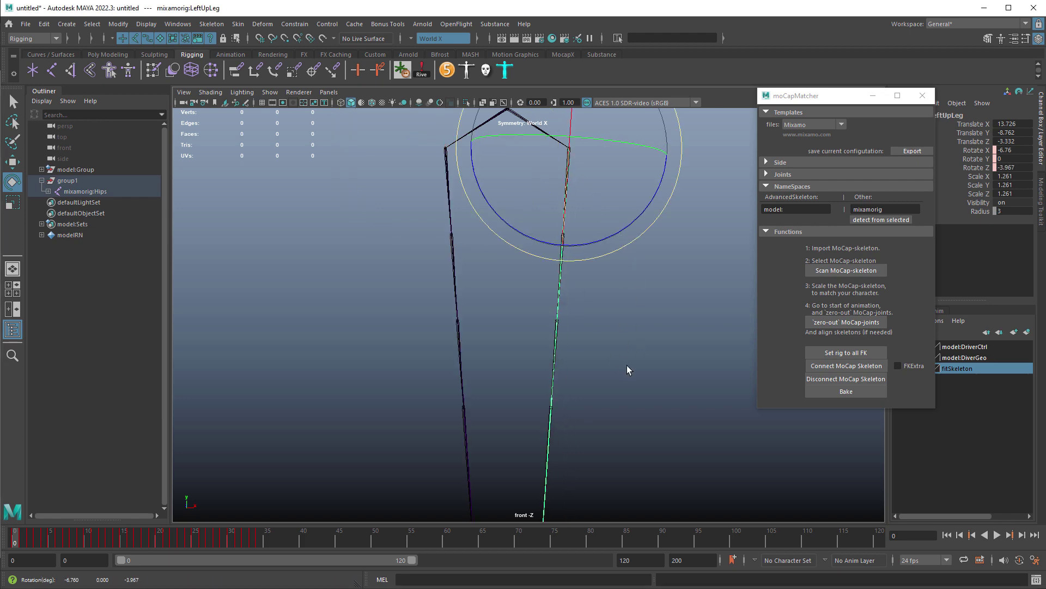
Step: Fine-tune both upper-leg joints in the side view to about Rotate X -6.749
key("space")
key("space")
key("q")
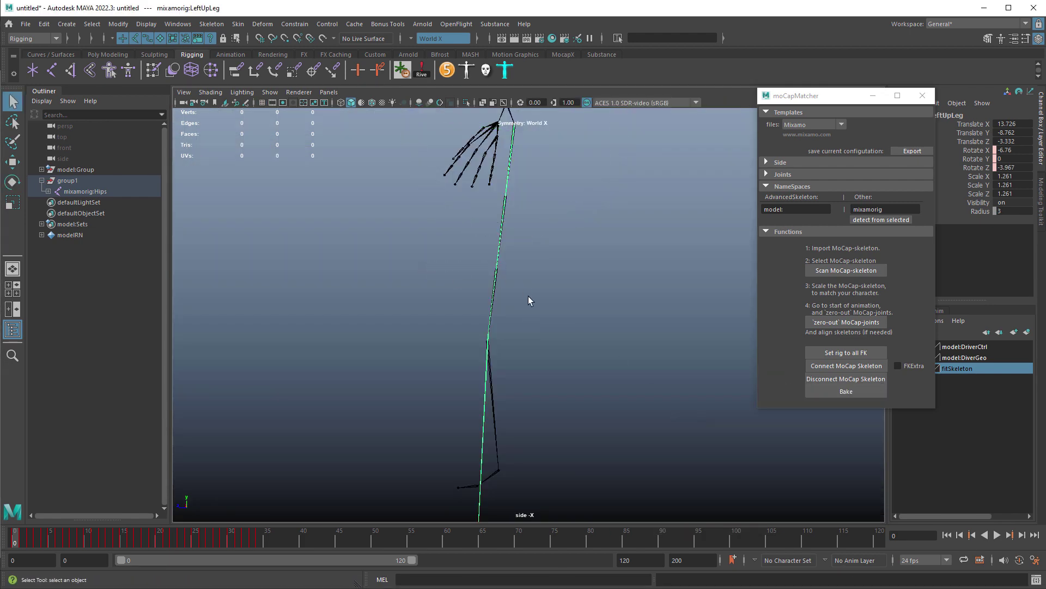
scroll(528, 296, "up", 4)
left_click_drag(430, 256, 736, 398)
key("e")
left_click_drag(551, 124, 548, 119)
key("space")
key("space")
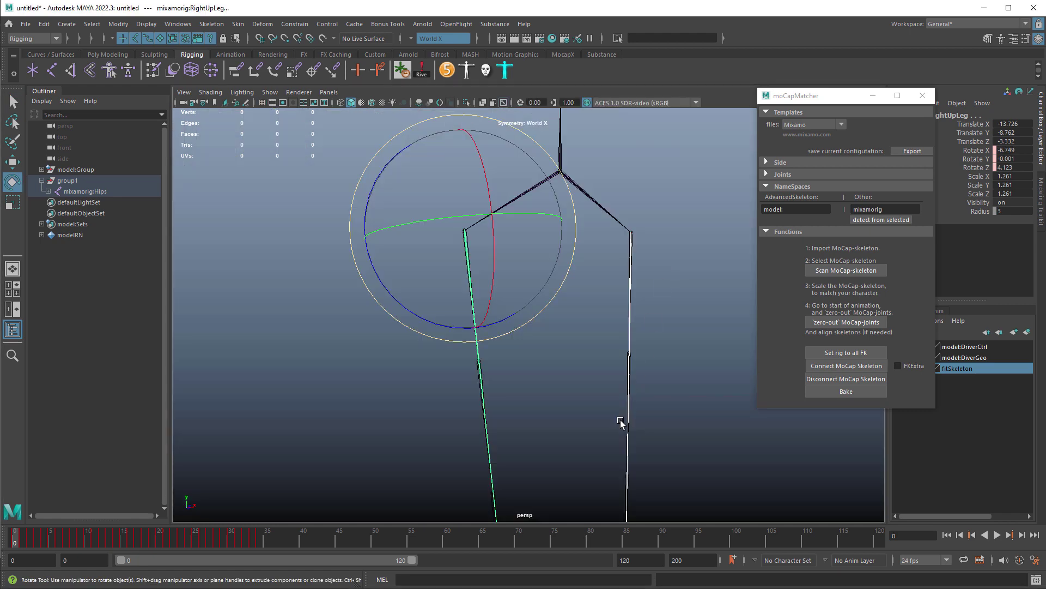
Step: Snap the Mixamo LeftLeg and RightLeg joints onto the character's left and right knee joints
scroll(619, 419, "up", 3)
key("w")
left_click_drag(573, 425, 620, 443)
left_click_drag(621, 441, 654, 420, "alt")
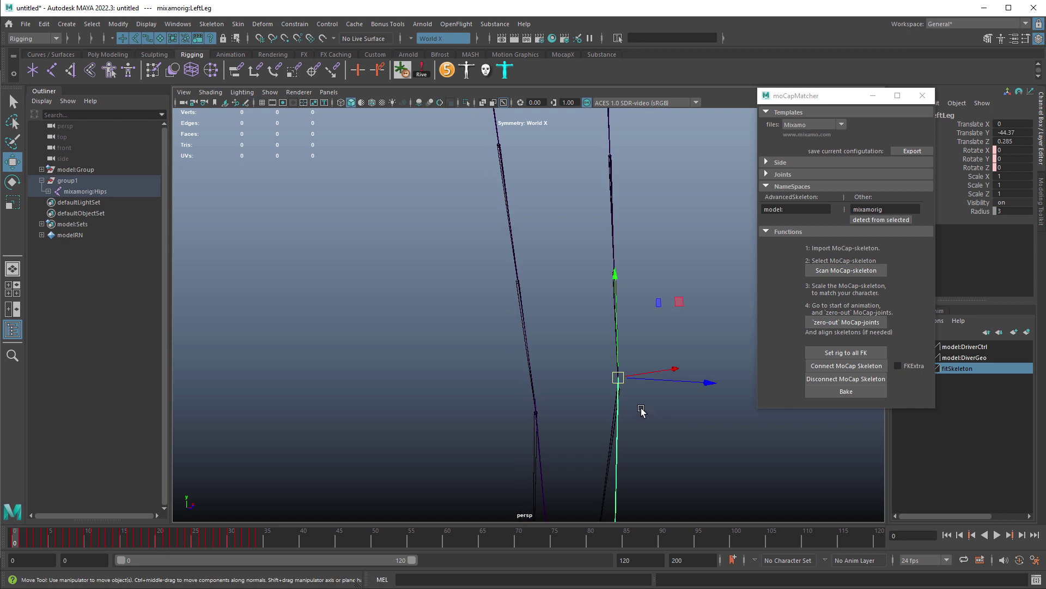
key("v")
middle_click_drag(635, 406, 615, 409)
left_click_drag(521, 425, 556, 444)
key("v")
middle_click_drag(556, 444, 607, 353)
scroll(563, 418, "down", 3)
left_click_drag(607, 353, 556, 368, "alt")
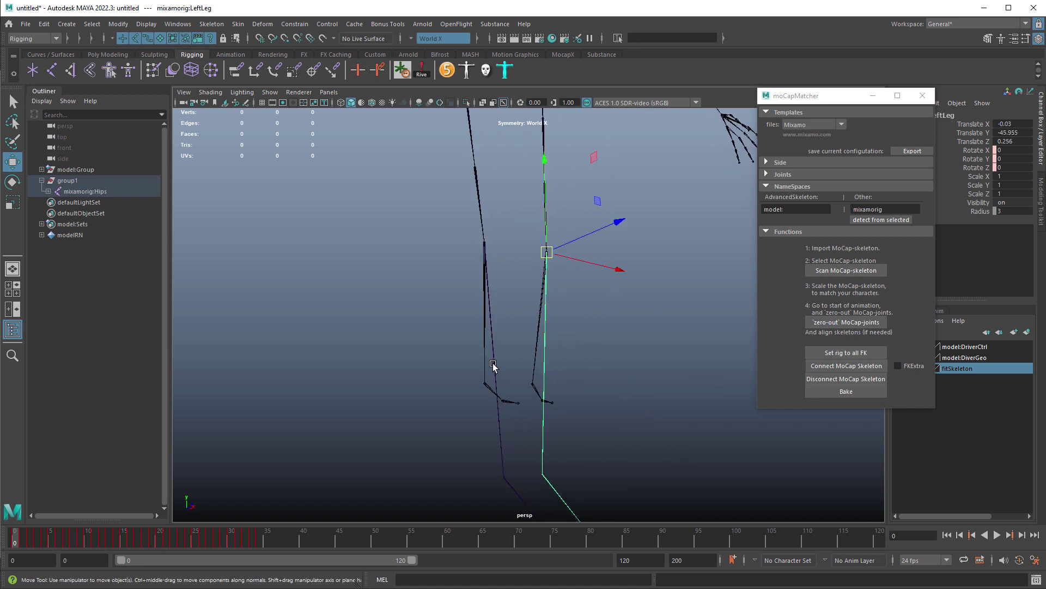
Step: Scale both Mixamo lower-leg joints uniformly to about 0.607
left_click_drag(493, 363, 508, 371, "shift")
left_click_drag(526, 372, 563, 373, "alt")
key("r")
middle_click_drag(616, 391, 596, 395)
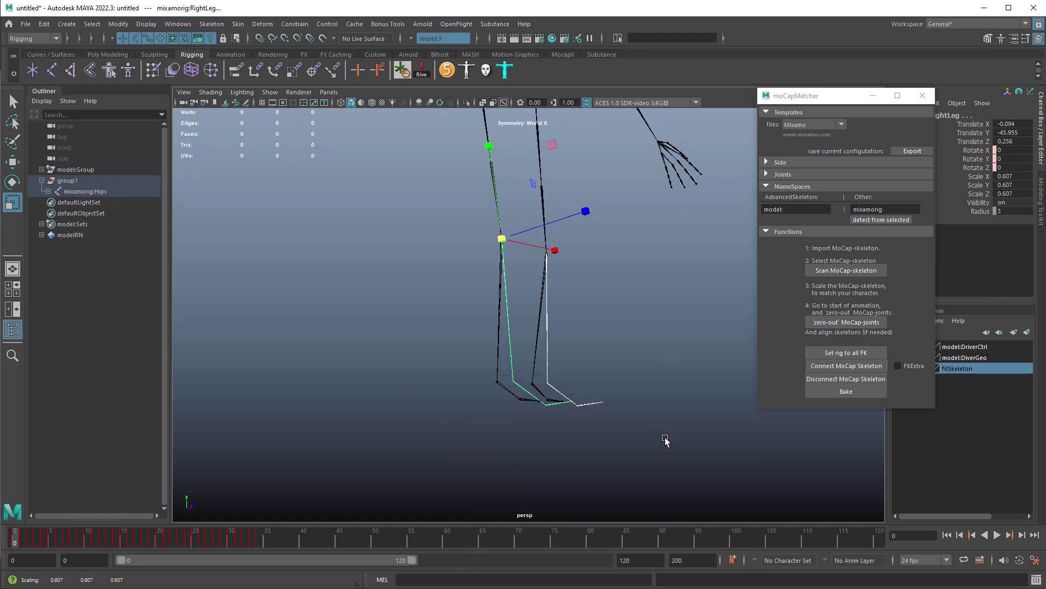
Step: In the side view, rotate both lower-leg joints to about X 7.925 and refine their scale to 0.609 to meet the ankles
key("space")
left_click_drag(666, 440, 621, 430)
middle_click_drag(616, 364, 568, 268, "alt")
scroll(521, 361, "up", 3)
middle_click_drag(521, 360, 586, 314, "alt")
key("e")
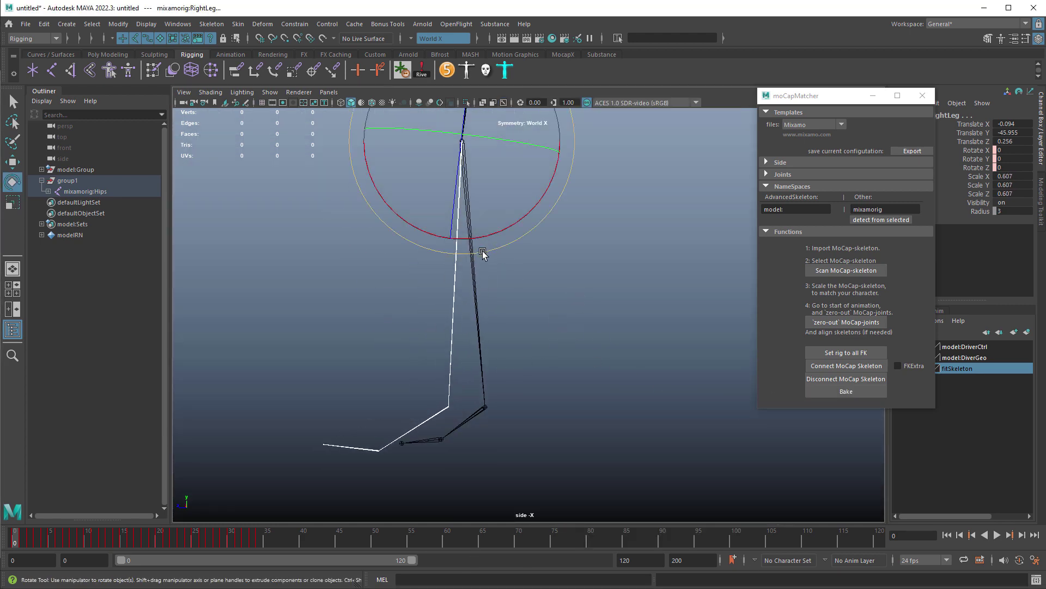
left_click_drag(482, 254, 500, 256)
key("r")
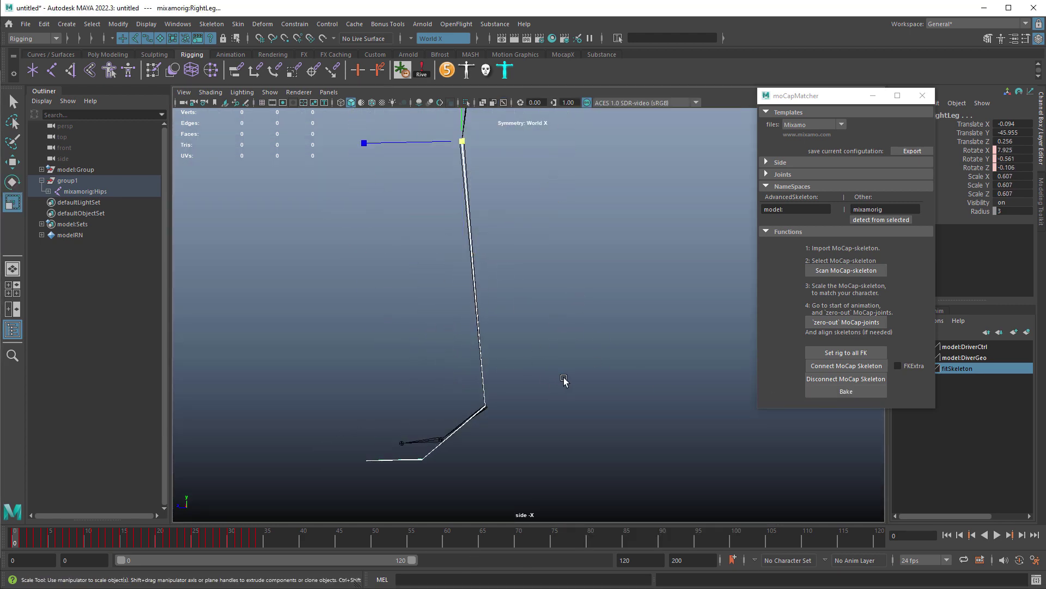
Step: Compare the lower legs and ankles of both skeletons in the front and perspective views
key("space")
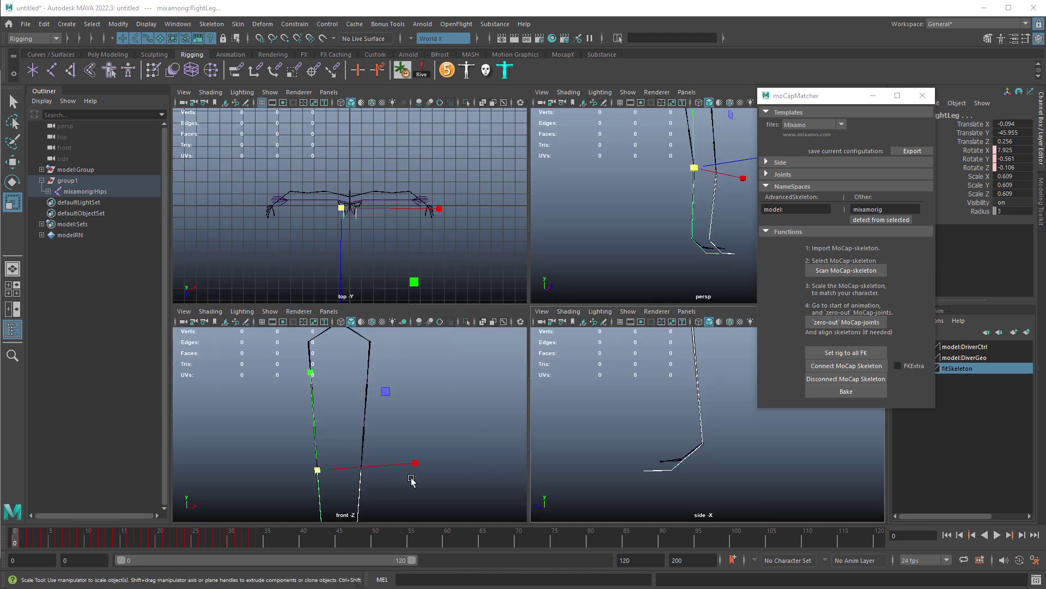
key("space")
right_click_drag(545, 212, 623, 348, "alt")
middle_click_drag(624, 348, 592, 348, "alt")
key("space")
key("space")
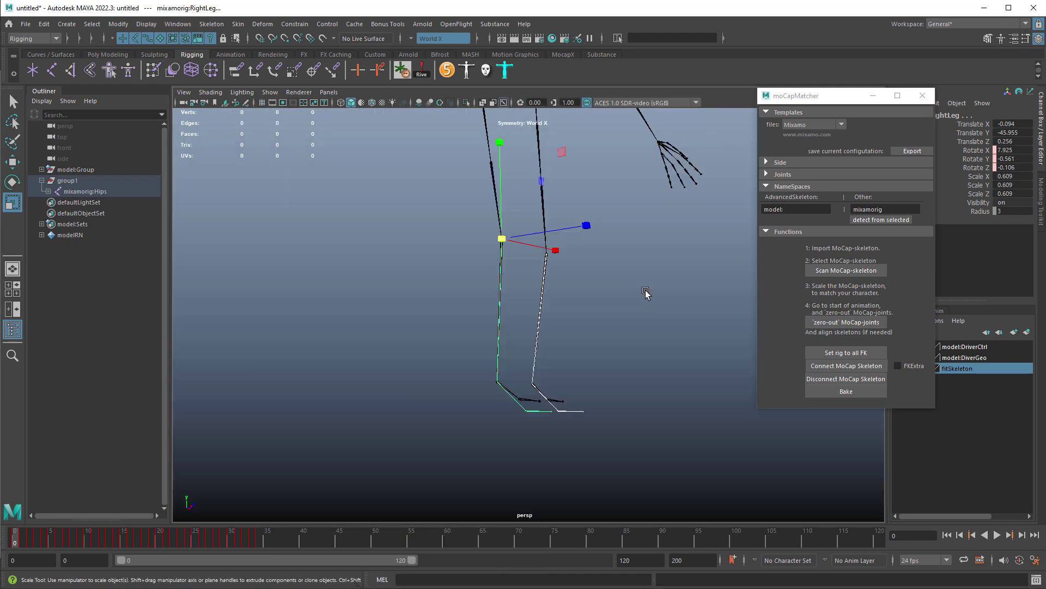
left_click_drag(646, 292, 636, 393, "alt")
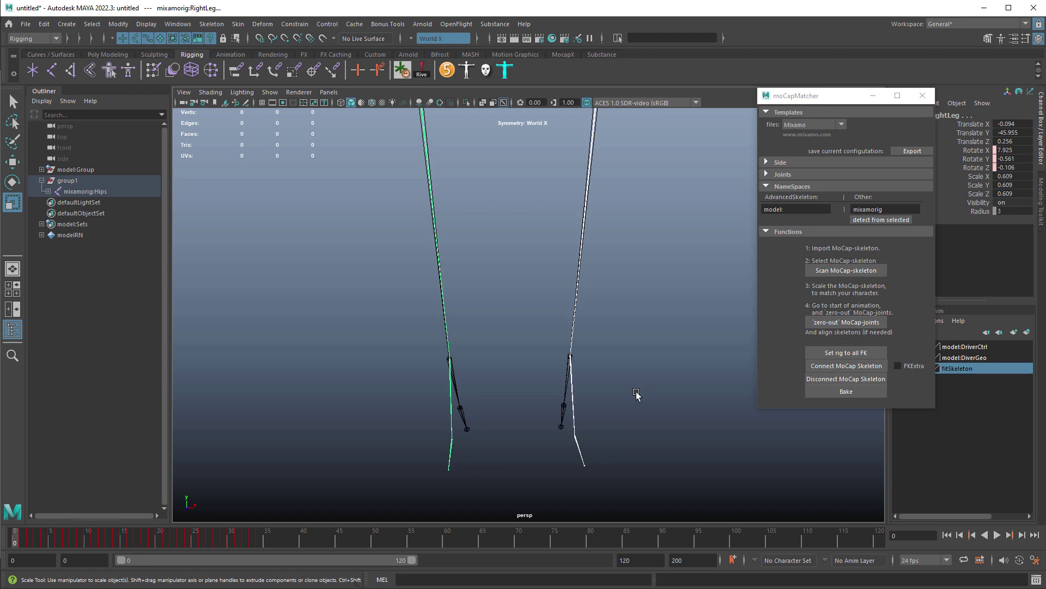
Step: Scale both Mixamo foot joints to about 0.686 and rotate them in the side view to line up with the character's feet
left_click_drag(550, 381, 588, 396)
left_click_drag(627, 436, 645, 429, "alt")
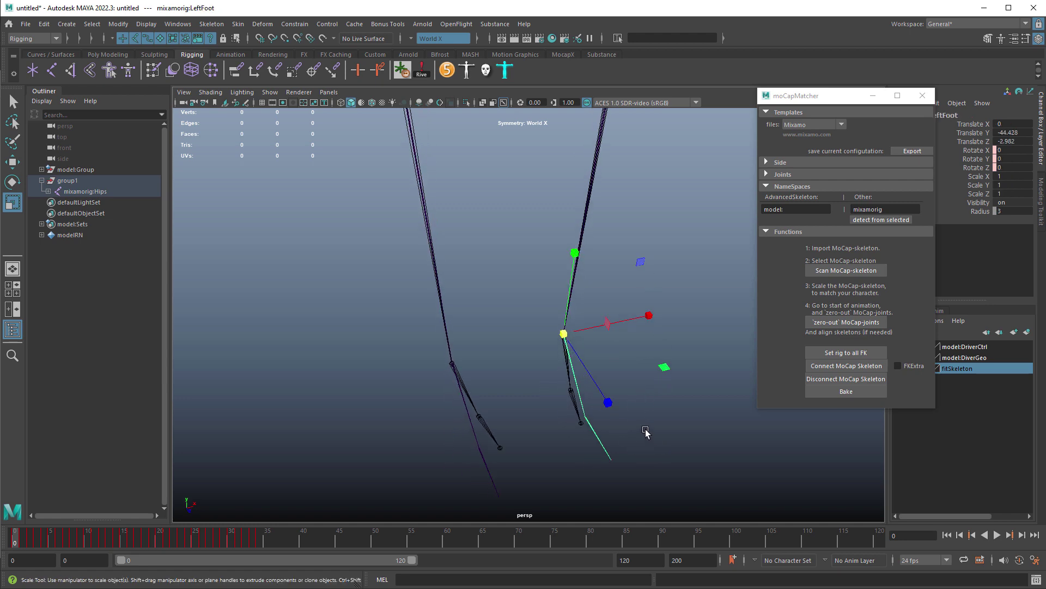
left_click_drag(692, 460, 597, 433, "alt")
key("space")
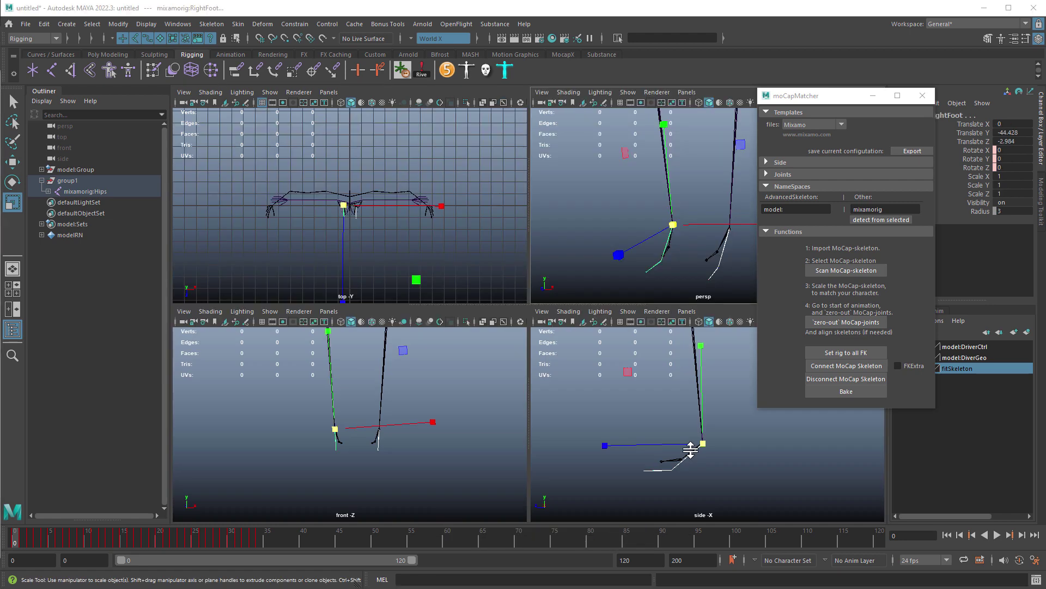
key("space")
middle_click_drag(752, 477, 621, 436)
key("e")
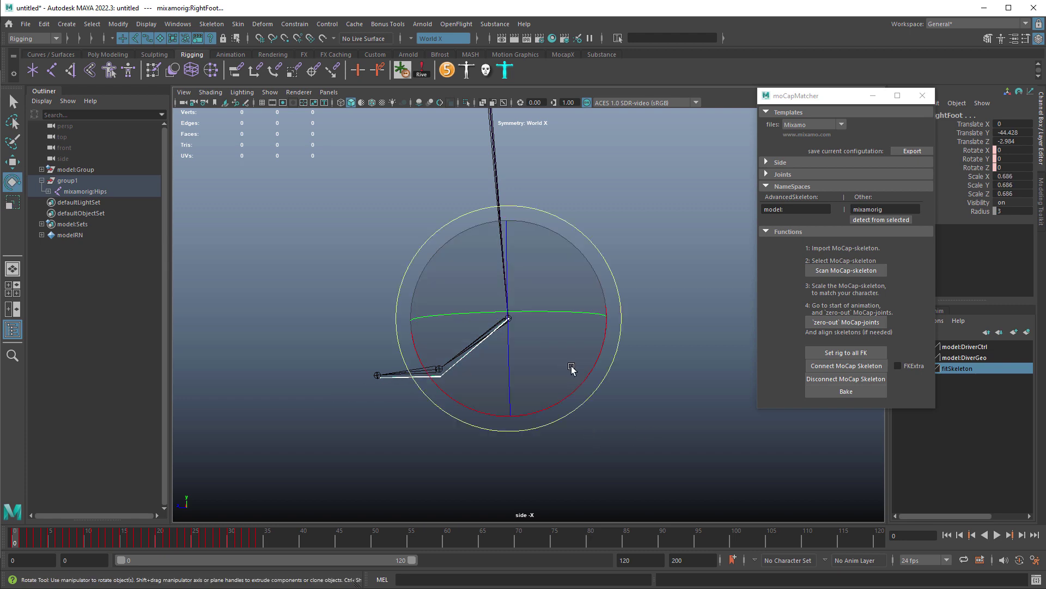
left_click_drag(572, 369, 545, 371)
key("space")
key("space")
Step: Place the Mixamo left and right shoulder joints on the character's clavicle joints
key("w")
left_click_drag(463, 271, 423, 325)
key("e")
key("space")
key("w")
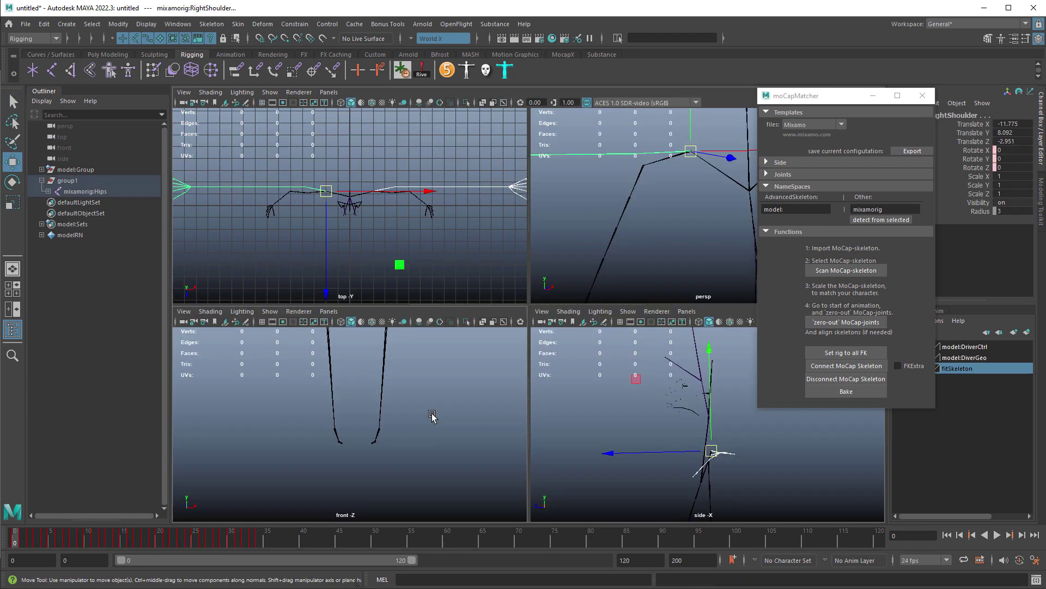
key("f")
key("r")
key("space")
Step: Match the Mixamo upper-body joints to the character's shoulders and head across the orthographic and perspective views
left_click(532, 275)
key("w")
key("space")
key("space")
key("e")
key("w")
key("space")
key("space")
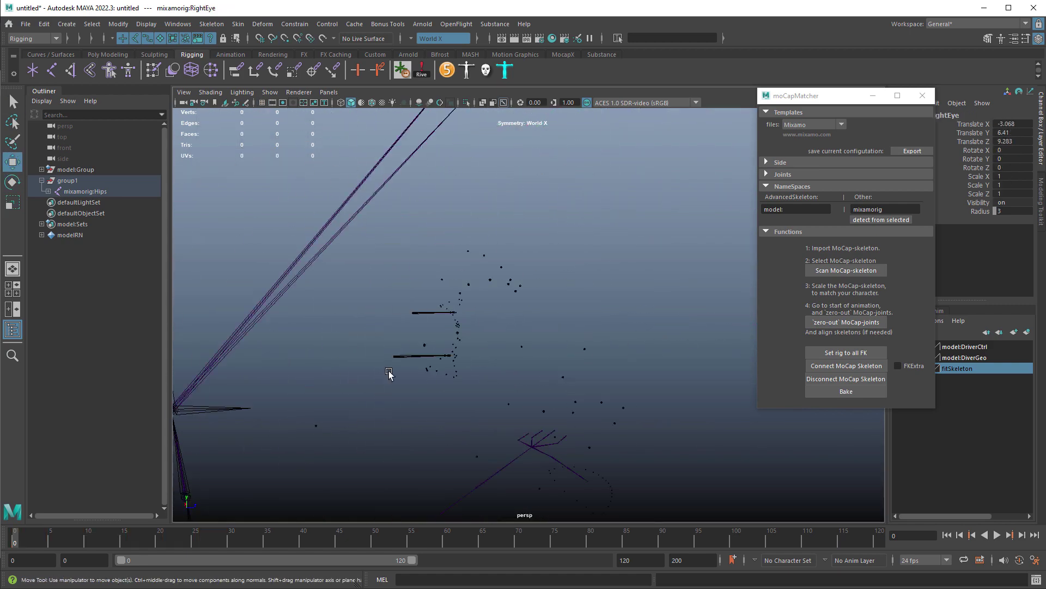
Step: Rotate and position the Mixamo arm joints so the elbows and wrists line up with the character's arms
key("e")
left_click_drag(729, 295, 708, 352)
key("space")
key("space")
left_click_drag(529, 238, 602, 238)
key("space")
key("space")
key("w")
key("e")
key("space")
key("space")
key("w")
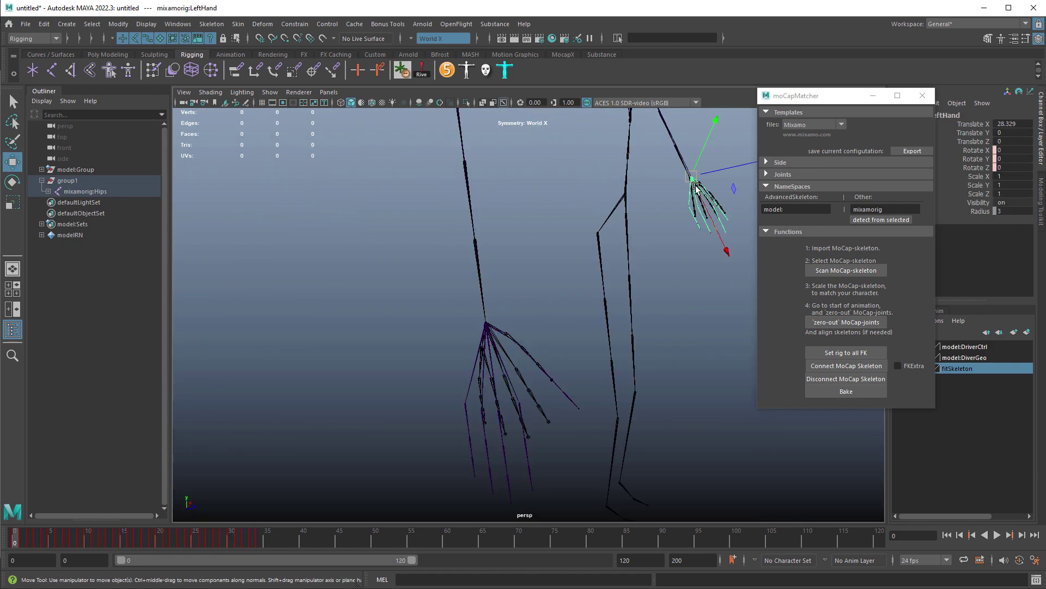
Step: Align the Mixamo right hand's thumb and finger joints with the character's right fingers
key("e")
key("q")
left_click(619, 353)
key("e")
left_click_drag(619, 353, 500, 261, "alt")
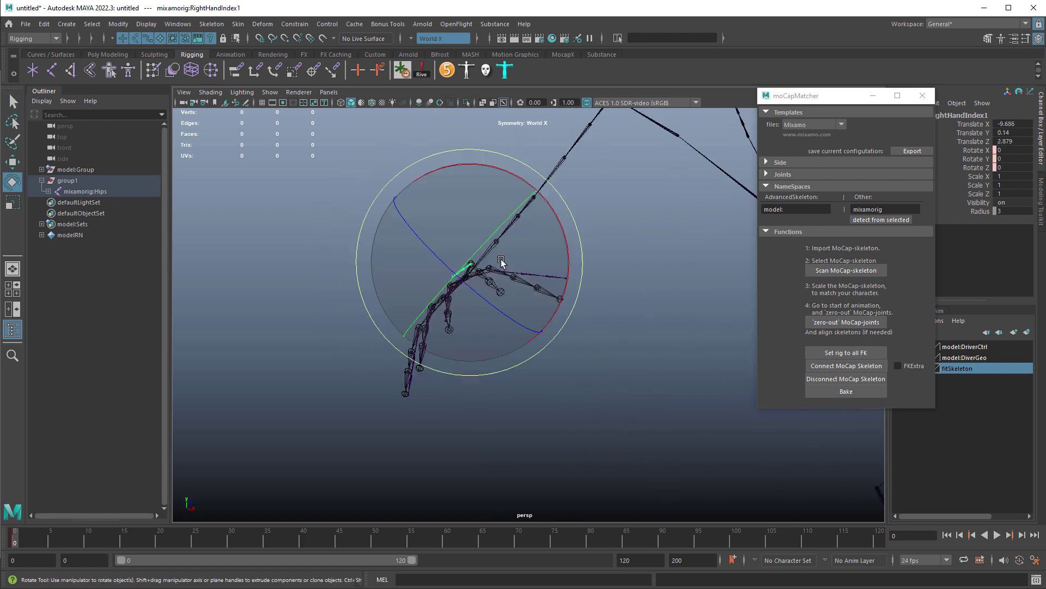
key("w")
left_click(572, 327)
left_click(459, 375)
left_click(434, 430)
Step: Align the Mixamo left hand's thumb and finger joints with the character's left fingers
scroll(474, 381, "down", 8)
left_click_drag(600, 322, 726, 265, "alt")
key("q")
left_click(465, 245)
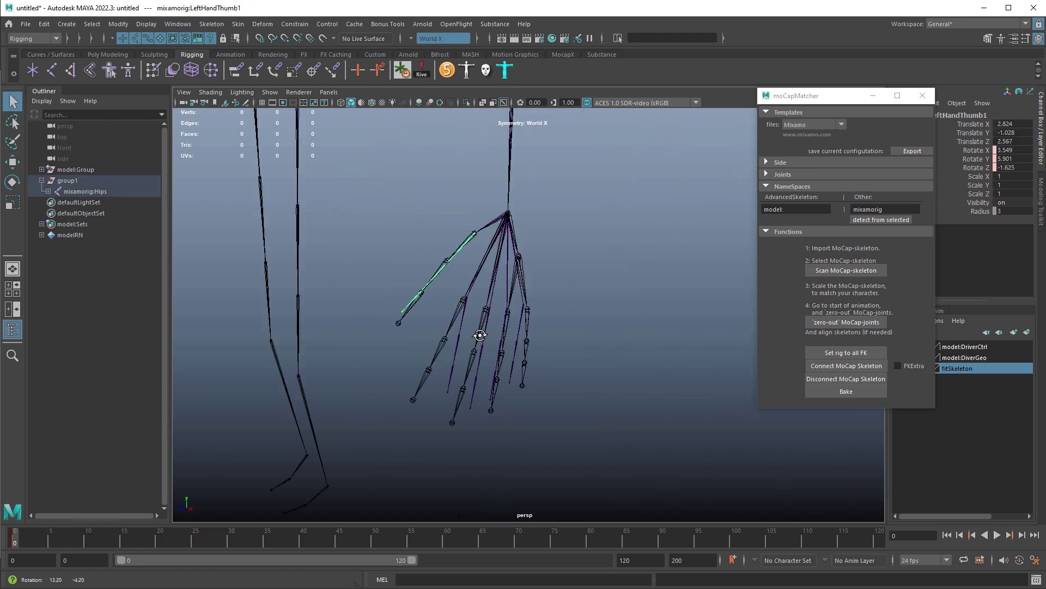
key("e")
left_click_drag(479, 334, 518, 322, "alt")
key("w")
left_click(496, 322)
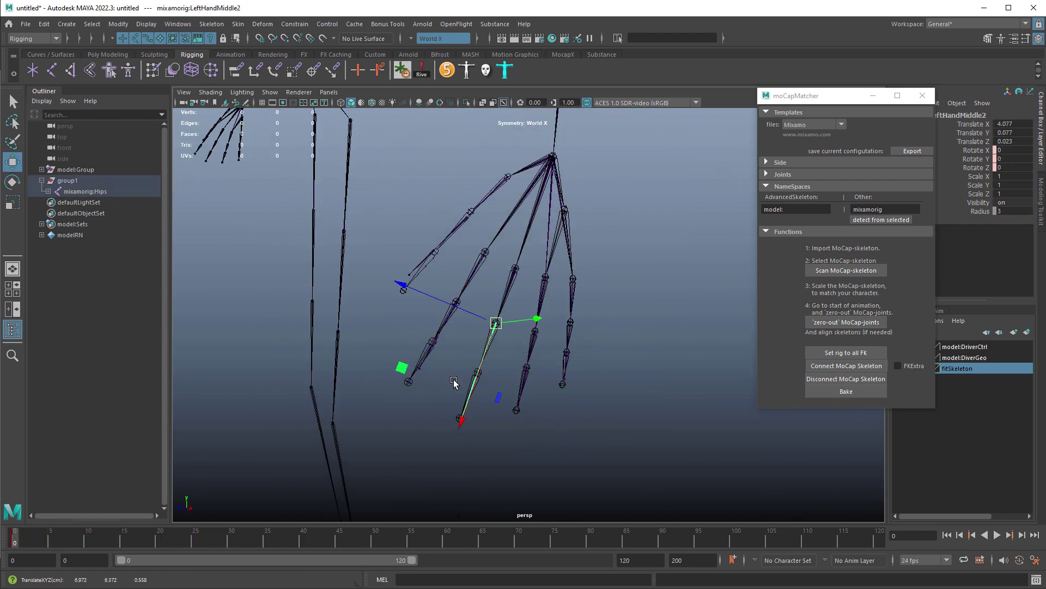
left_click(404, 288)
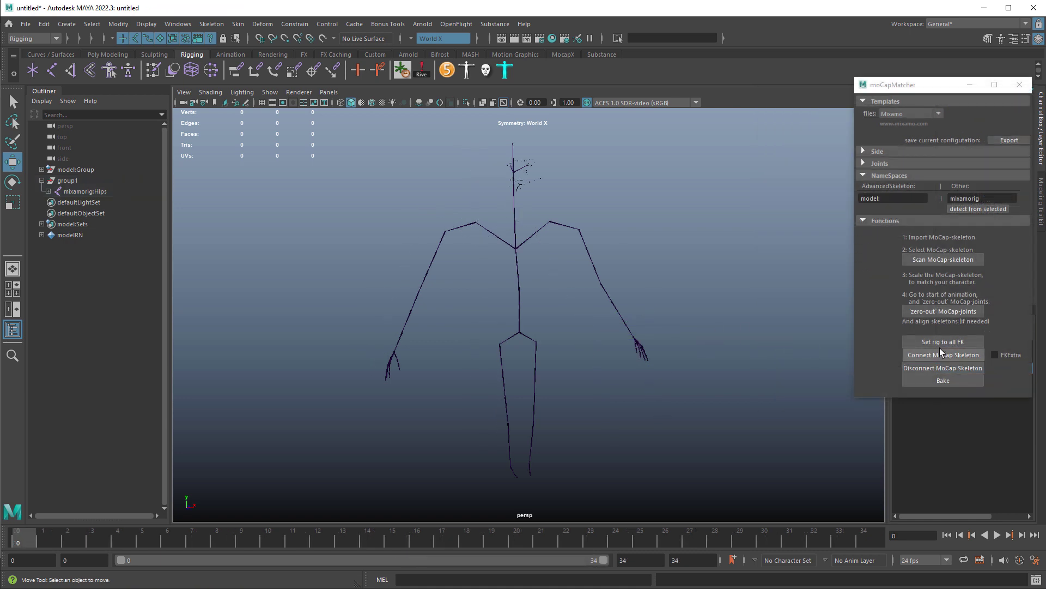
Step: Set the rig to all FK and connect the MoCap skeleton to it
left_click(936, 343)
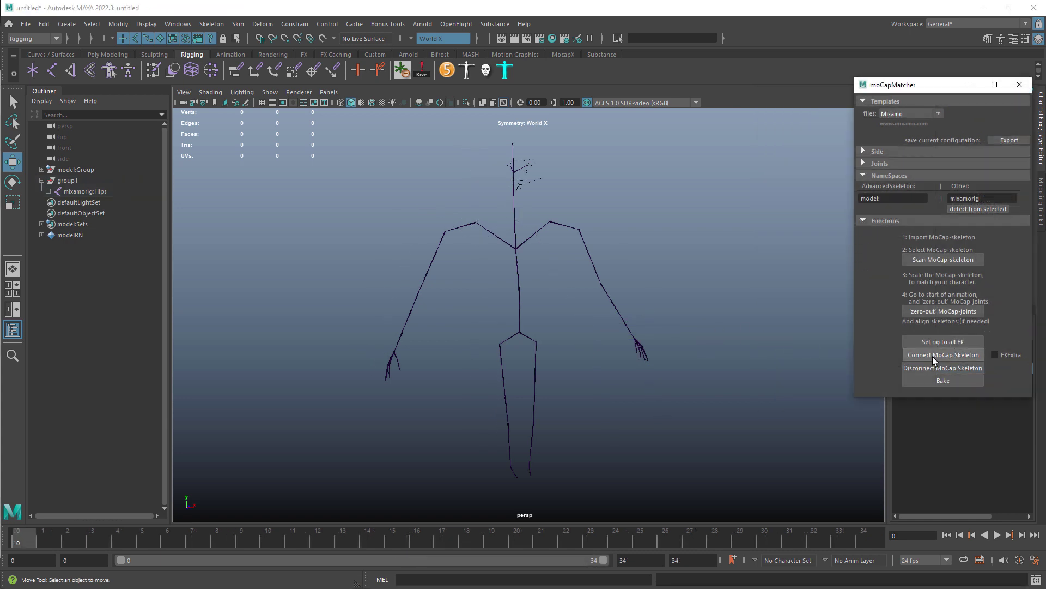
left_click(931, 355)
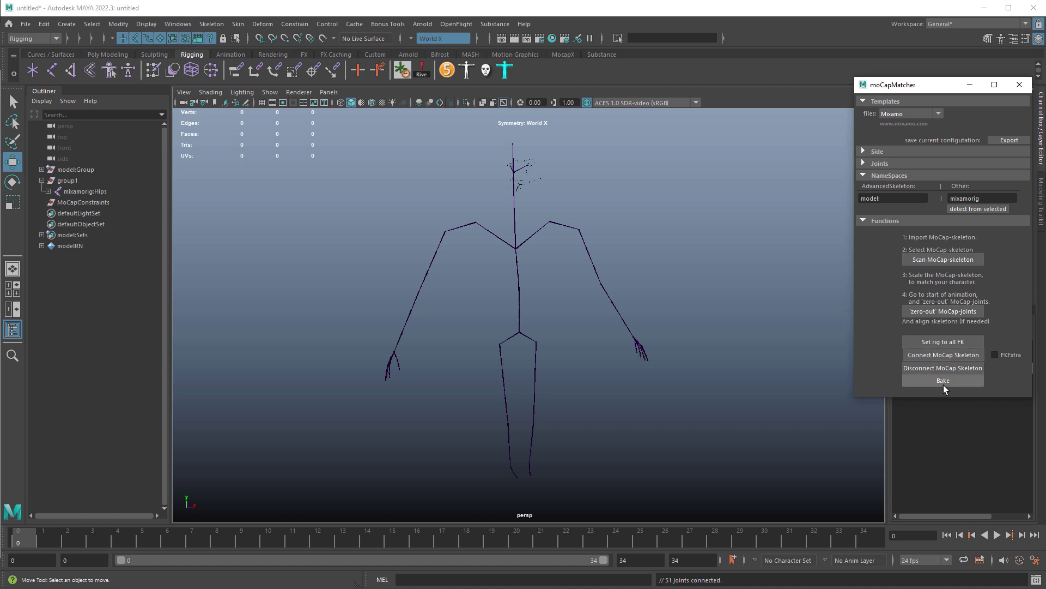
left_click_drag(945, 89, 737, 58)
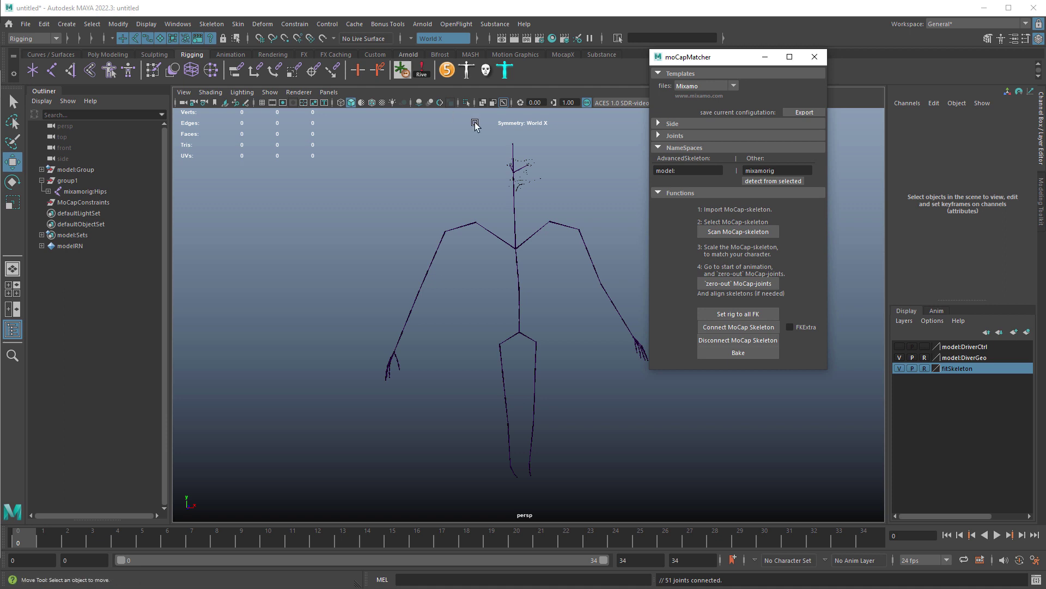
Step: Show the model:DiverGeo layer, bake the connected motion onto the rig, and close moCapMatcher
left_click(899, 357)
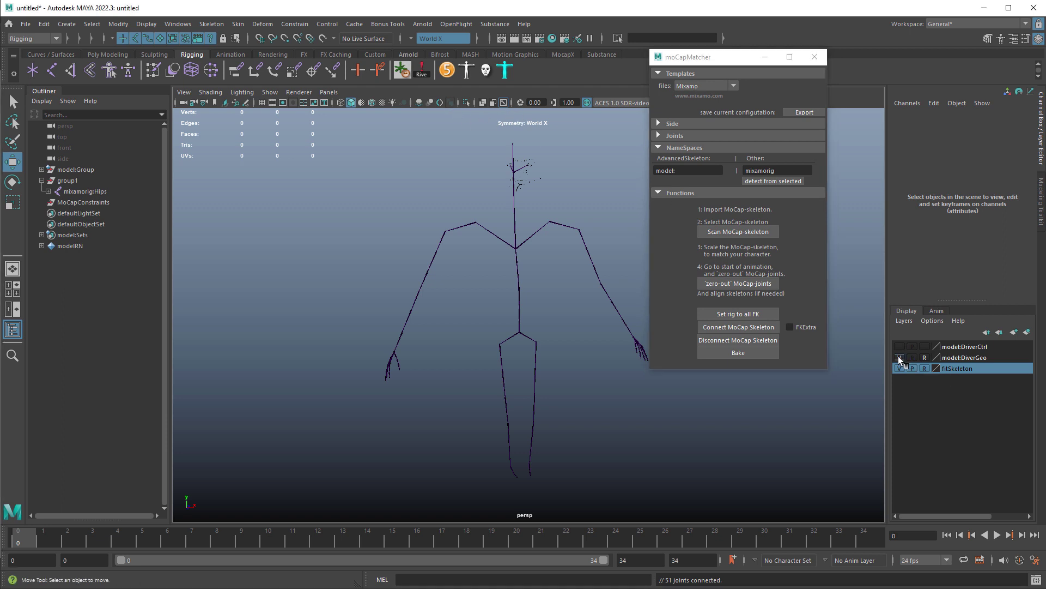
left_click(898, 357)
left_click_drag(547, 227, 562, 217, "alt")
middle_click_drag(561, 217, 538, 230, "alt")
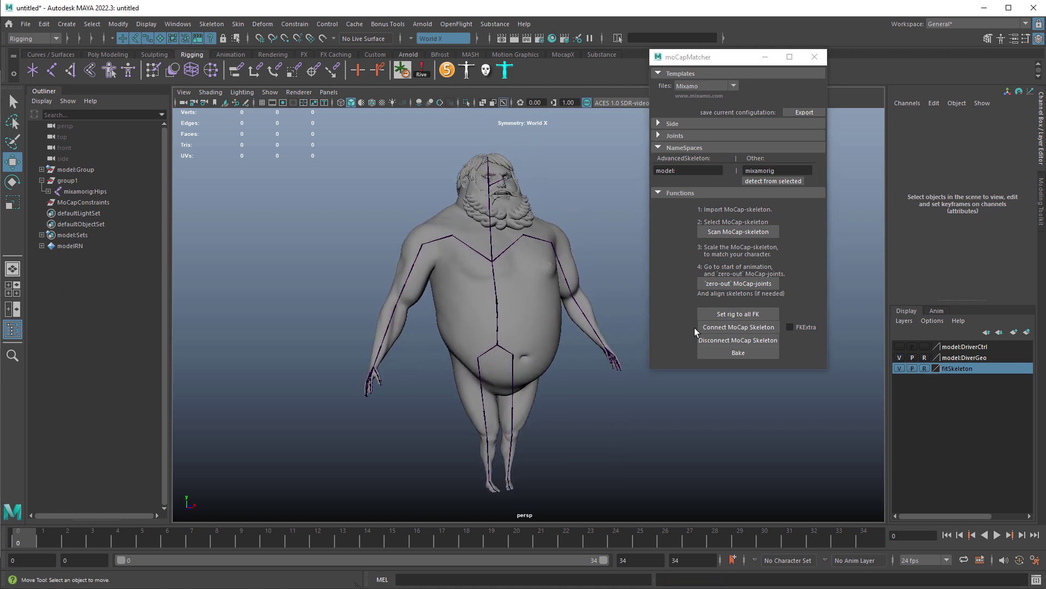
left_click(736, 353)
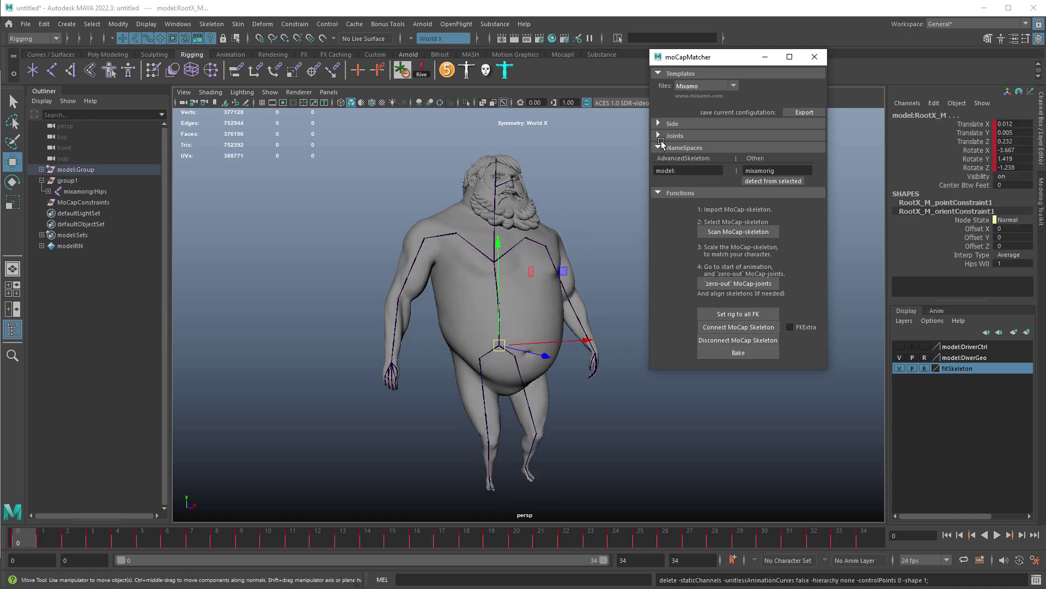
left_click(814, 57)
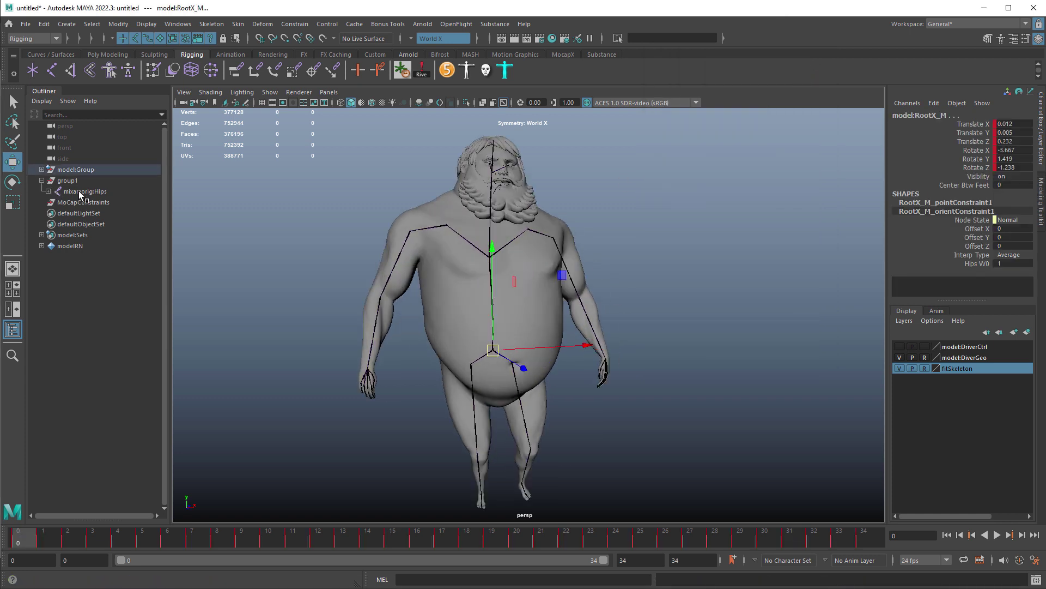
Step: Hide the model:Root_M skeleton and the Mixamo skeleton's group1
left_click(41, 169)
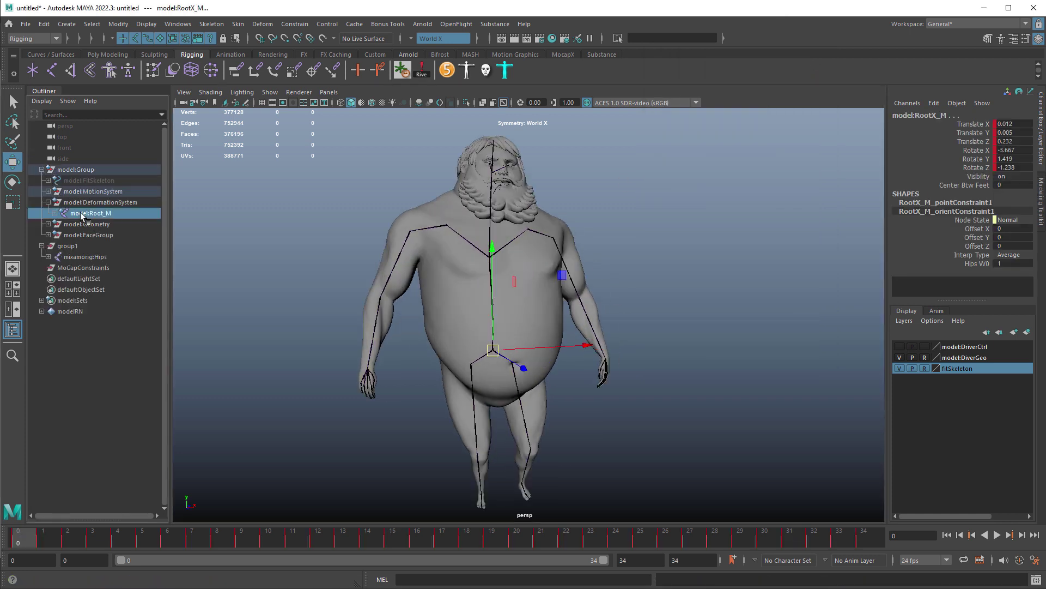
left_click(82, 213)
key("ctrl+h")
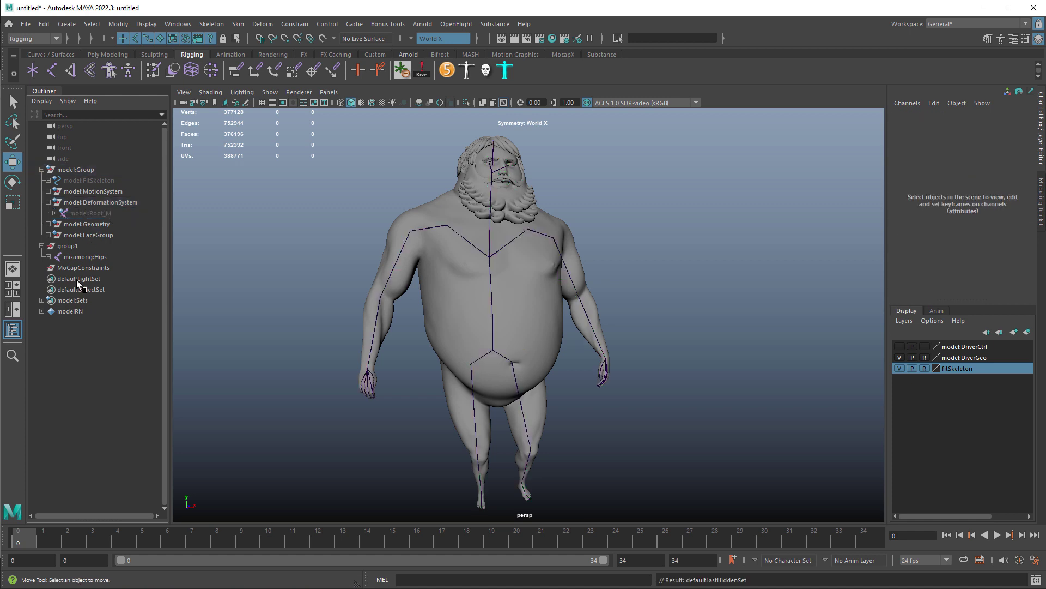
left_click(76, 246)
key("ctrl+h")
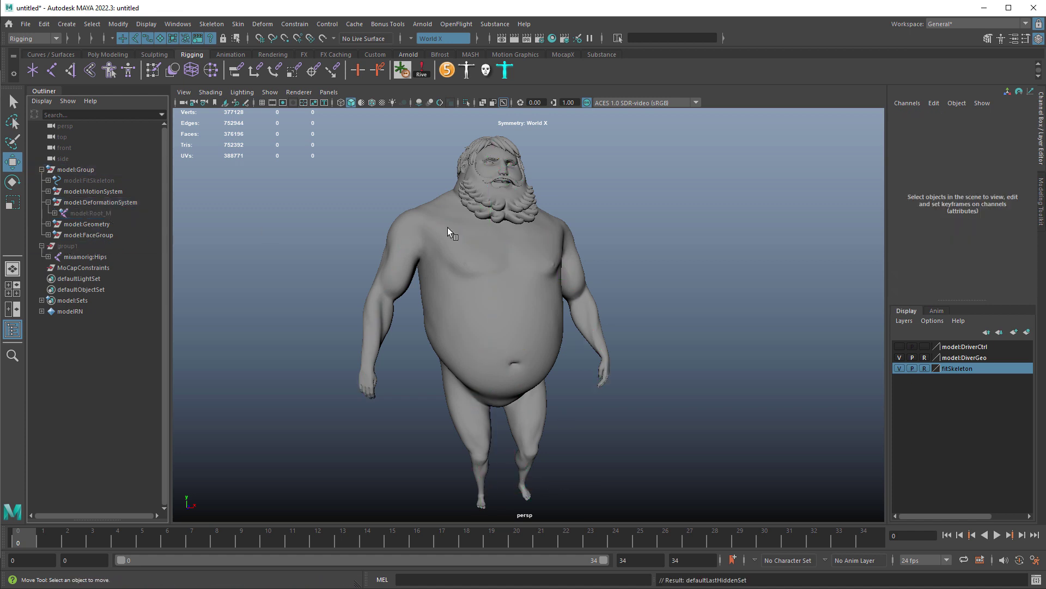
left_click(42, 169)
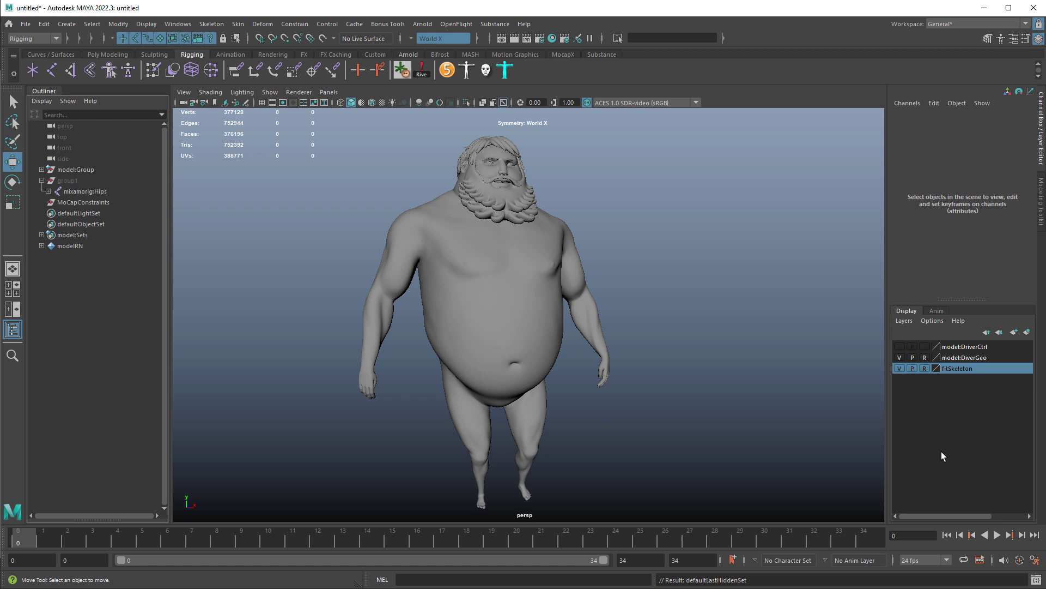
Step: Play back the baked walk and examine the character's motion from several angles and distances
left_click(995, 535)
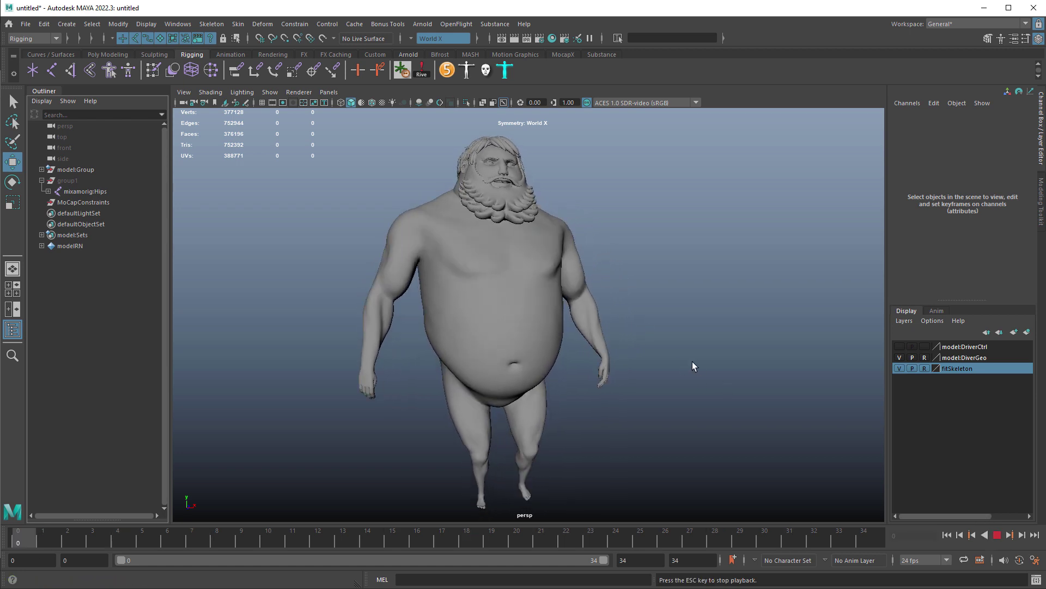
right_click(998, 536)
left_click(1000, 536)
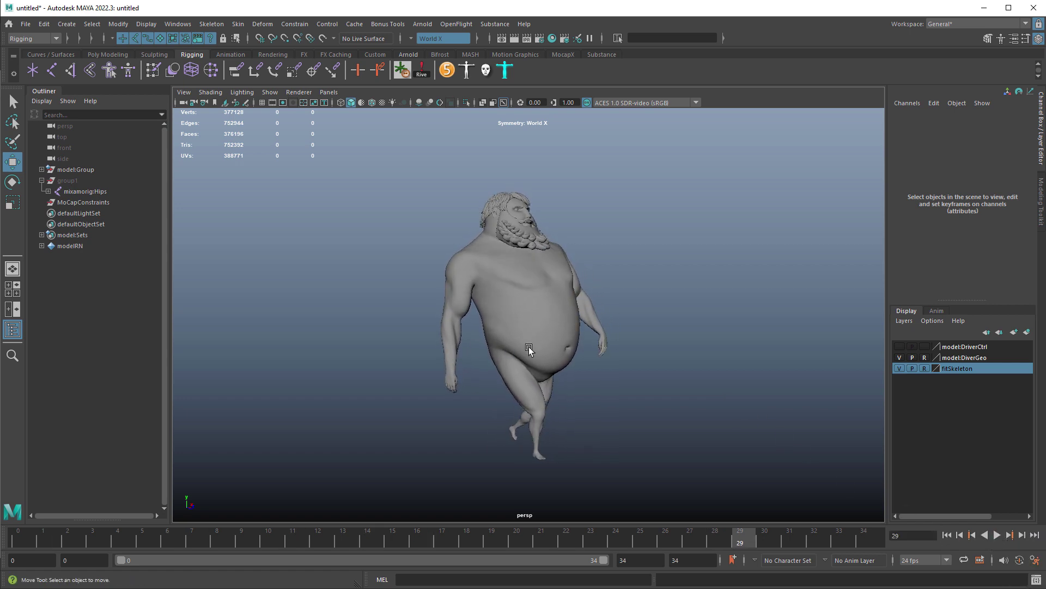
left_click_drag(529, 349, 740, 414, "alt")
left_click(997, 535)
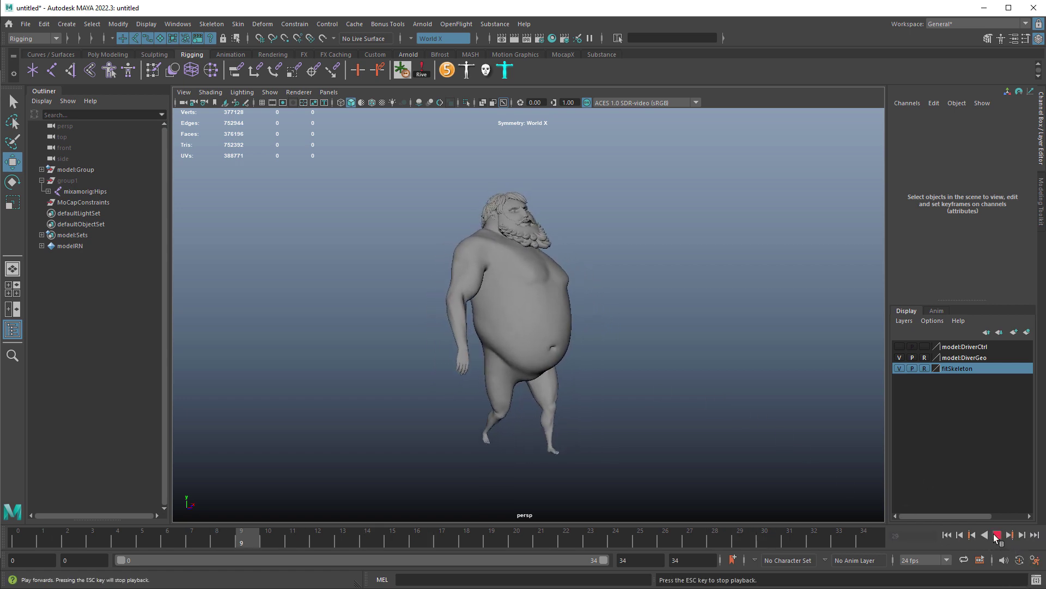
right_click(1000, 541)
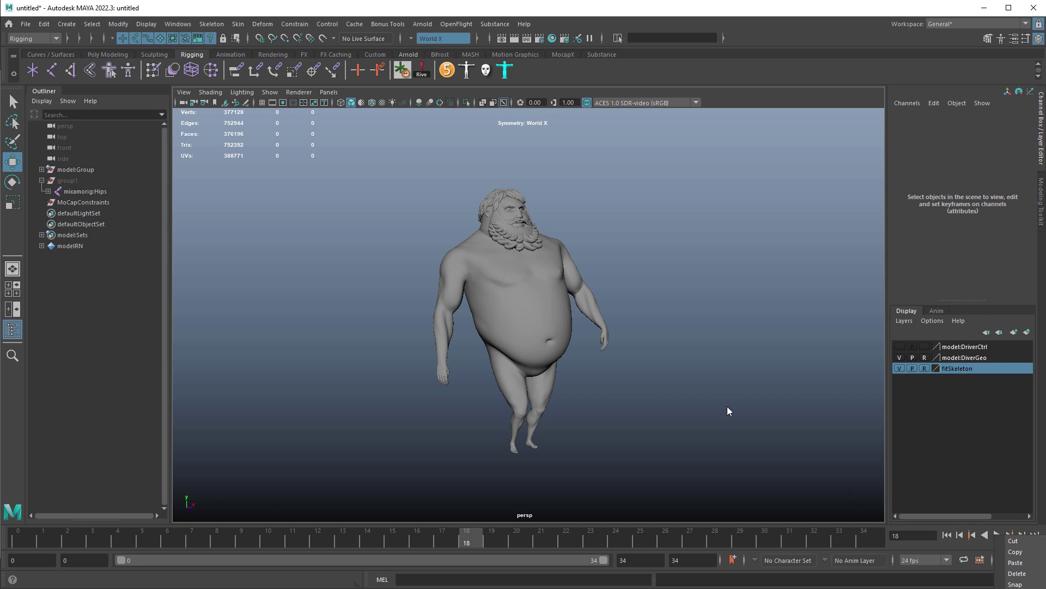
left_click_drag(632, 361, 660, 376, "alt")
right_click_drag(661, 376, 698, 417, "alt")
left_click(997, 535)
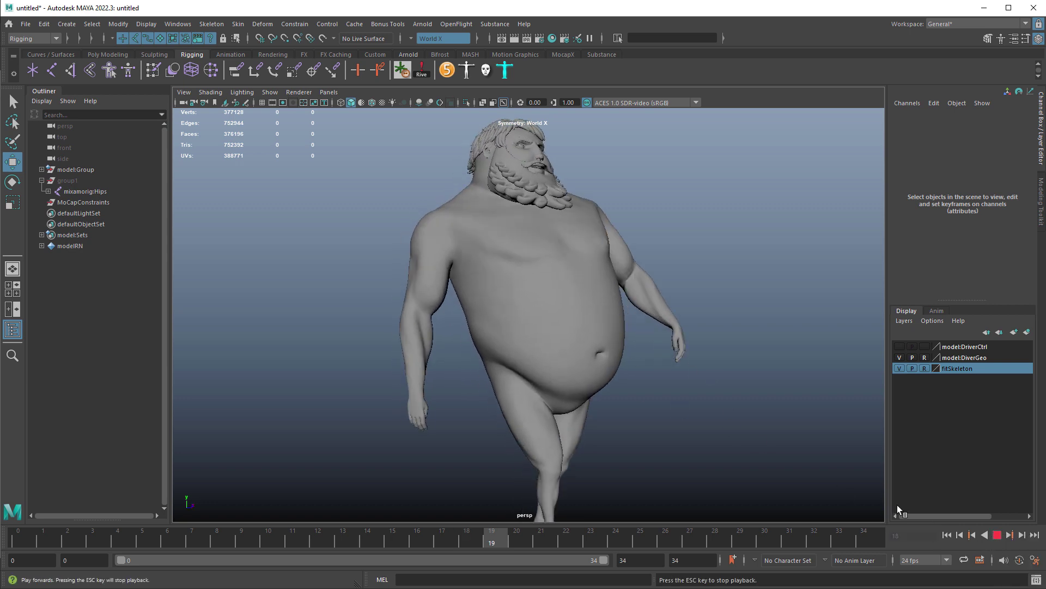
left_click(998, 536)
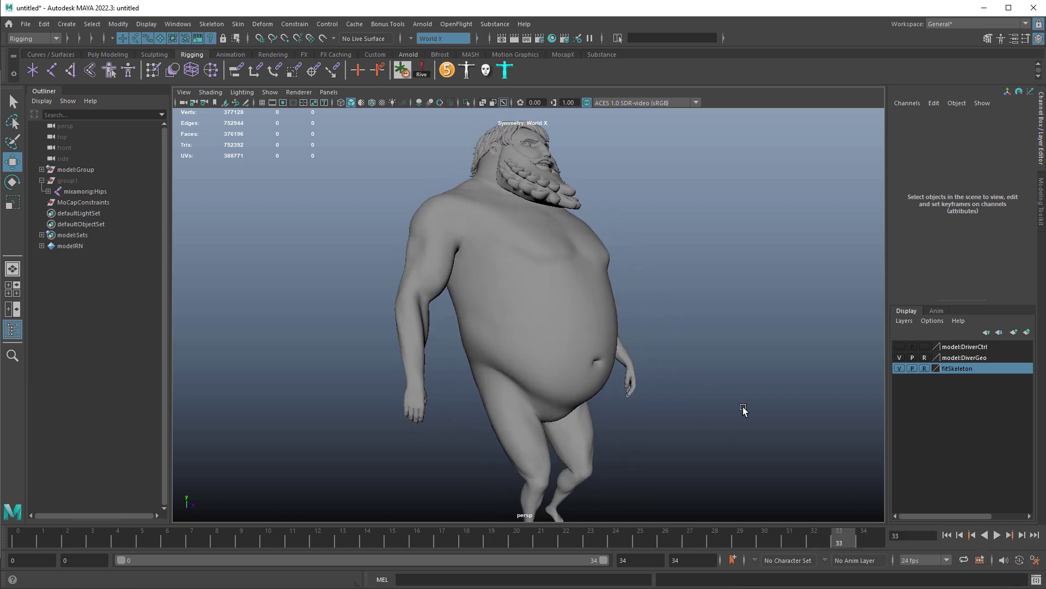
Step: Show the rig's control layer and select the head control, FKHead_M
right_click_drag(696, 360, 606, 341, "alt")
left_click_drag(606, 341, 680, 351, "alt")
left_click(900, 347)
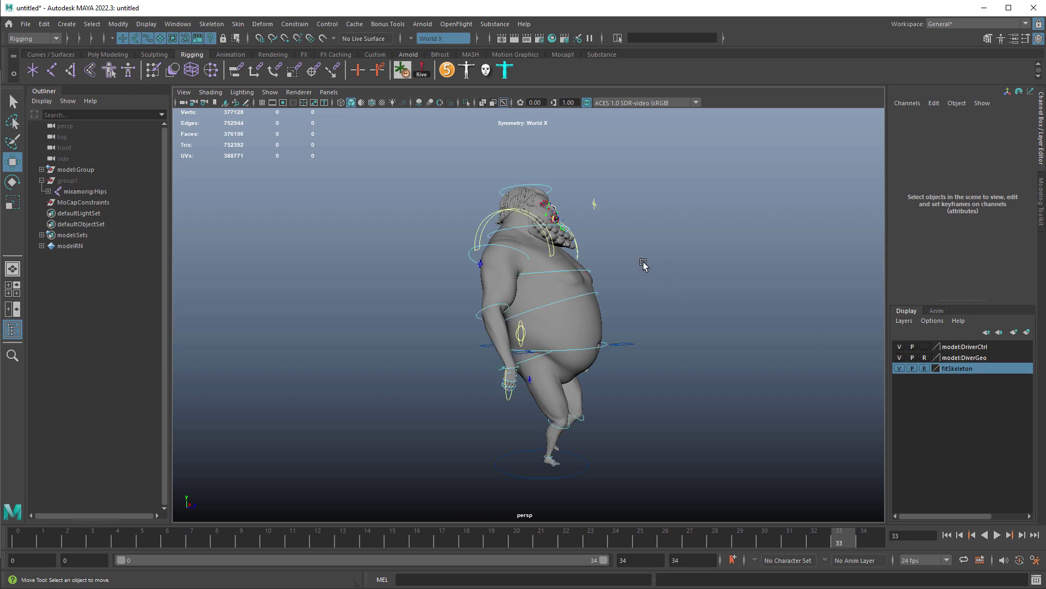
left_click_drag(645, 262, 633, 292, "alt")
right_click_drag(633, 292, 697, 348, "alt")
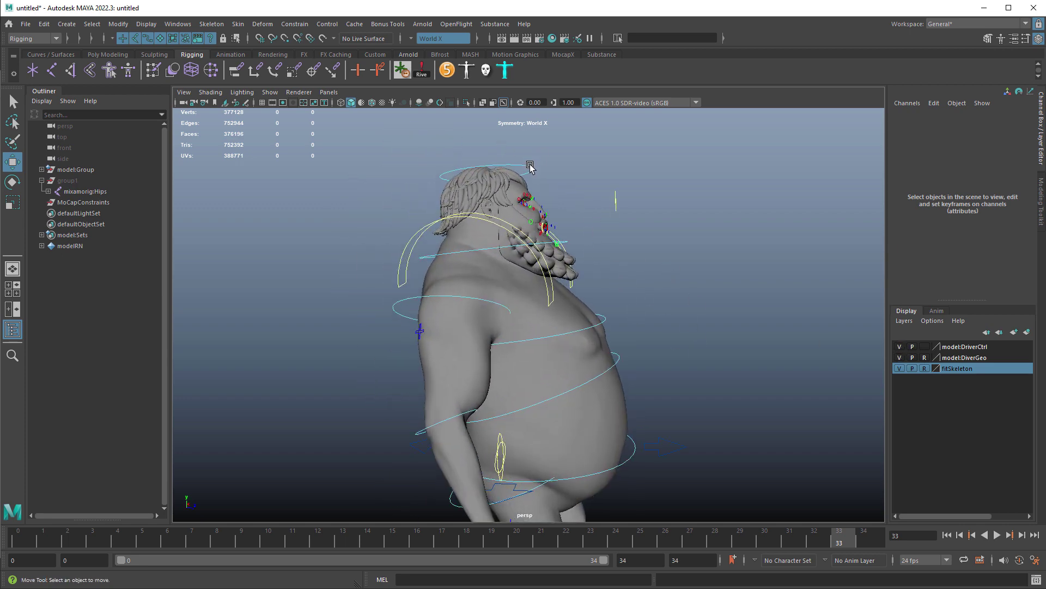
left_click(530, 172)
Step: Open the head control's curves in the Graph Editor and resize the window so the character stays in view
left_click_drag(682, 285, 600, 261, "alt")
left_click(173, 25)
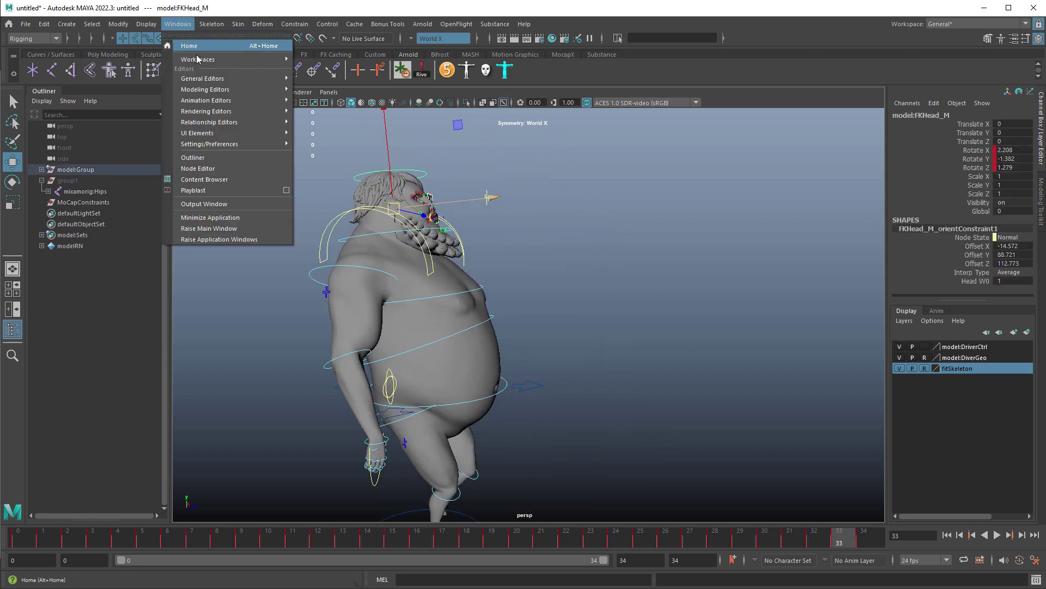
left_click(313, 110)
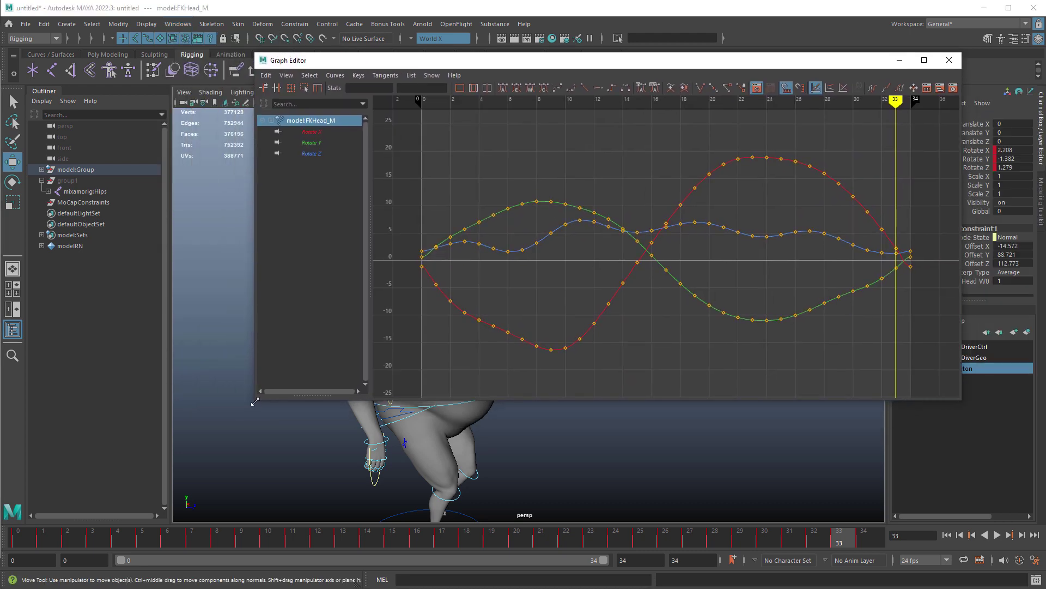
left_click_drag(255, 402, 463, 394)
left_click_drag(267, 237, 236, 234, "alt")
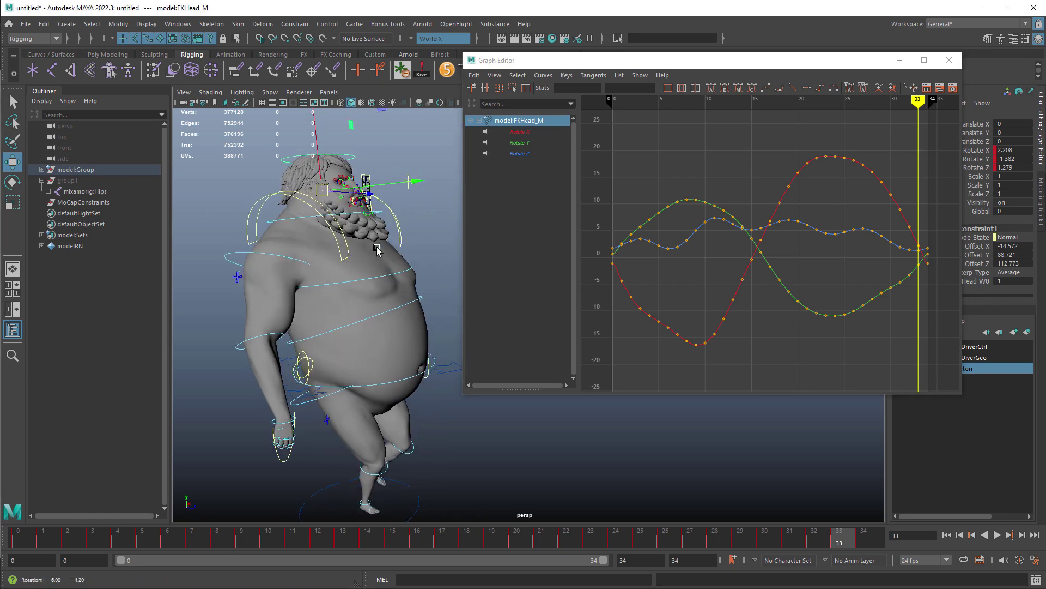
Step: Try rotating the head control upward about its Z axis, and undo the rotation
key("e")
left_click_drag(405, 166, 404, 143)
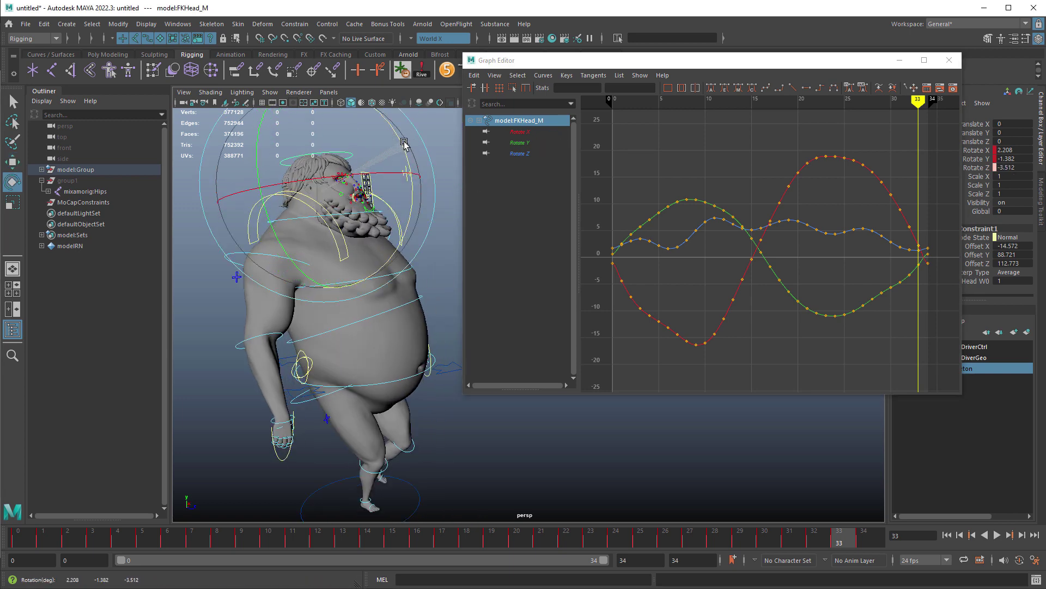
key("ctrl+z")
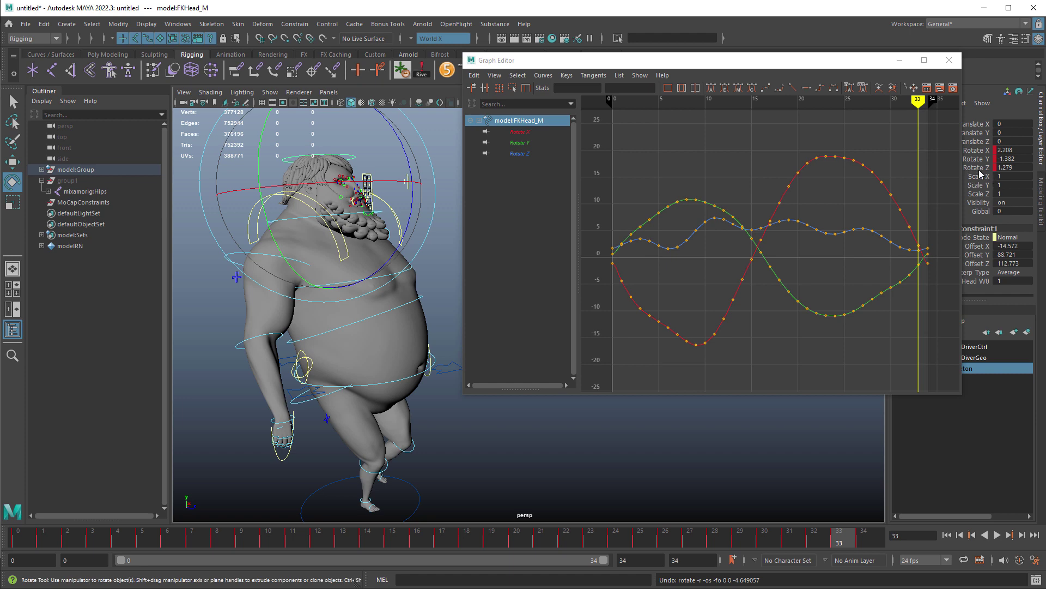
Step: Isolate the head's Rotate Z curve and lower all its keys by about 8.4 degrees
left_click(521, 154)
scroll(811, 233, "down", 5)
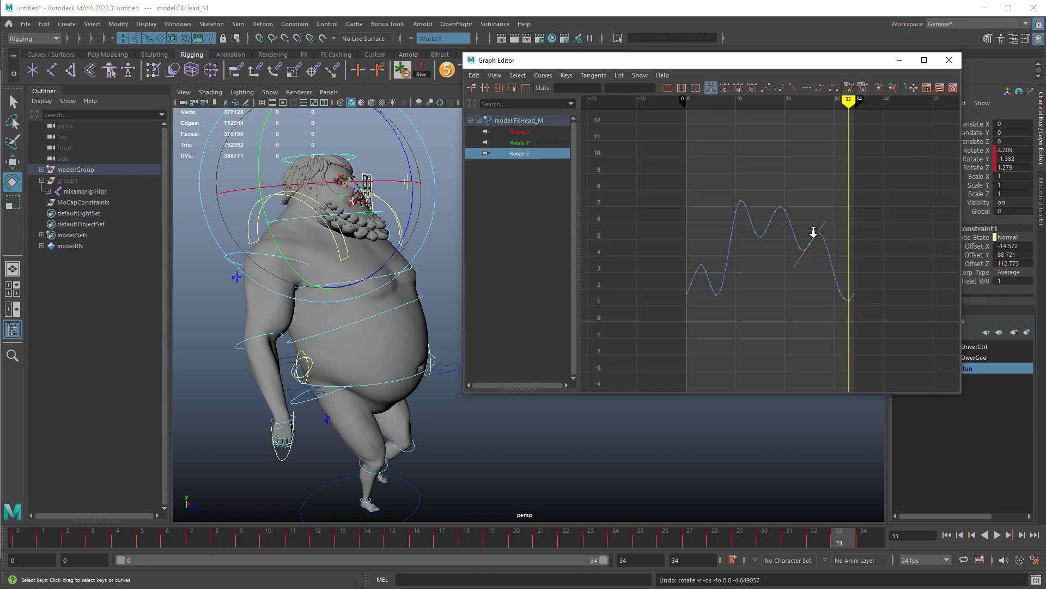
left_click_drag(401, 292, 458, 297, "alt")
mouse_move(103, 536)
left_mouse_down()
mouse_move(38, 531)
mouse_move(308, 549)
mouse_move(597, 536)
mouse_move(442, 540)
left_mouse_up()
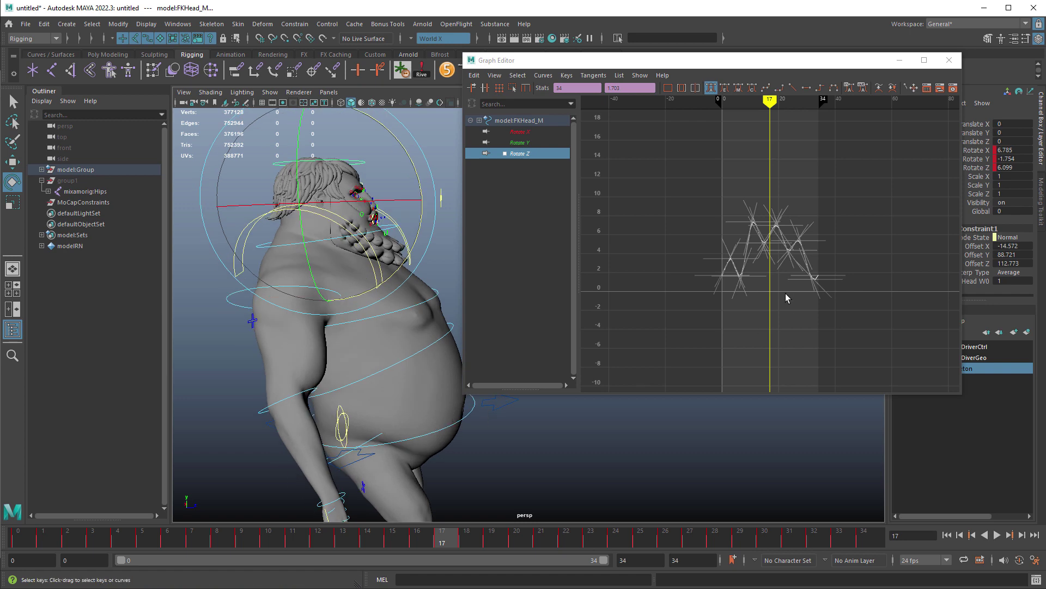
middle_click_drag(752, 336, 745, 421, "shift")
Step: Play back the lifted head motion and raise the whole Rotate Z curve by about 3 degrees
key("alt+v")
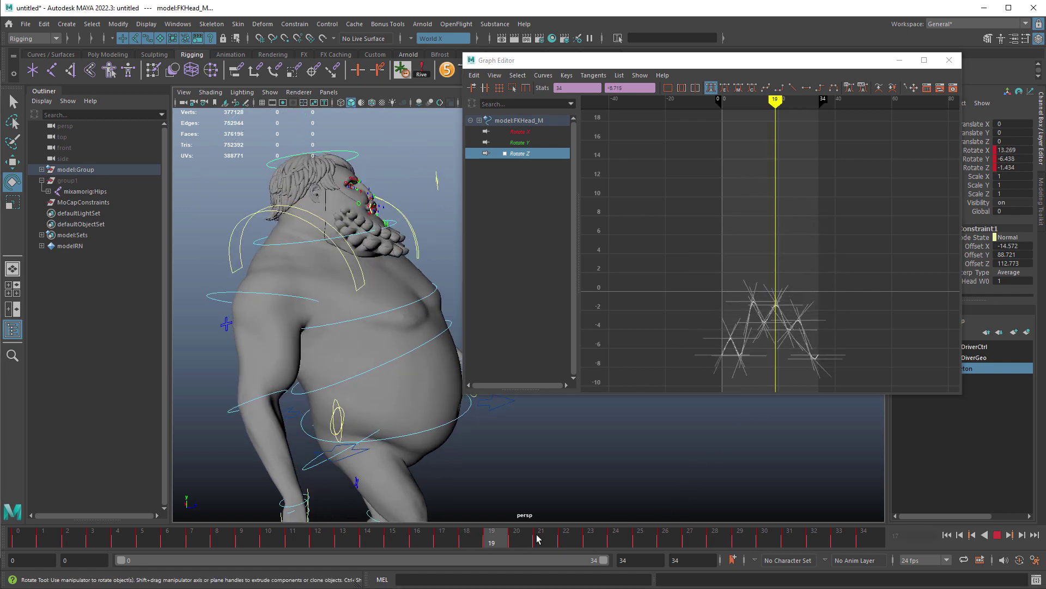
key("alt+v")
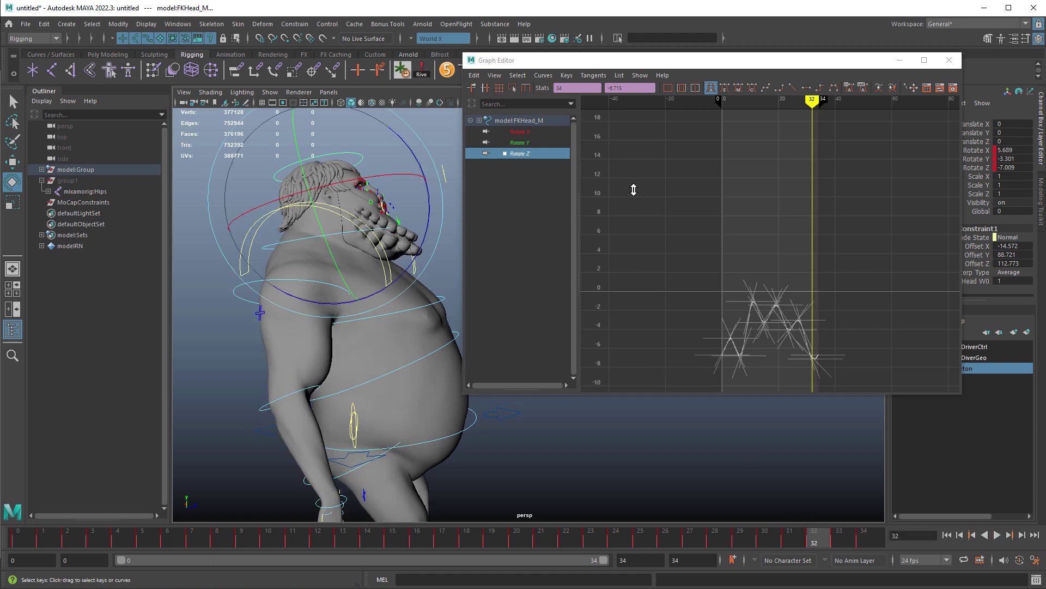
middle_click_drag(631, 187, 637, 160, "shift")
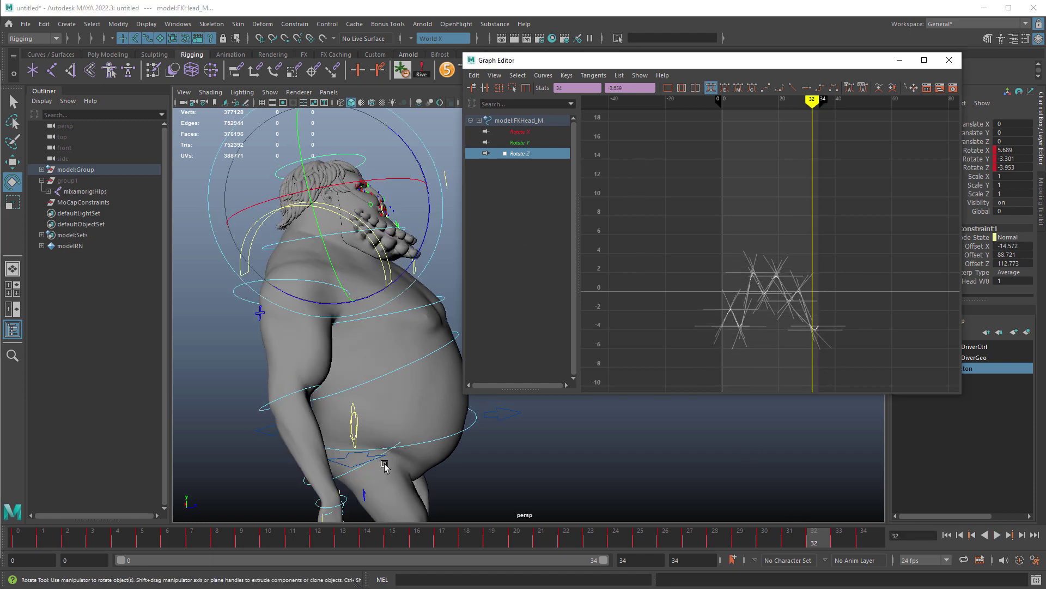
Step: Deselect the head control and review the walk with the adjusted head pose
left_click_drag(385, 466, 446, 449, "alt")
left_click(524, 459)
left_click_drag(525, 459, 427, 434, "alt")
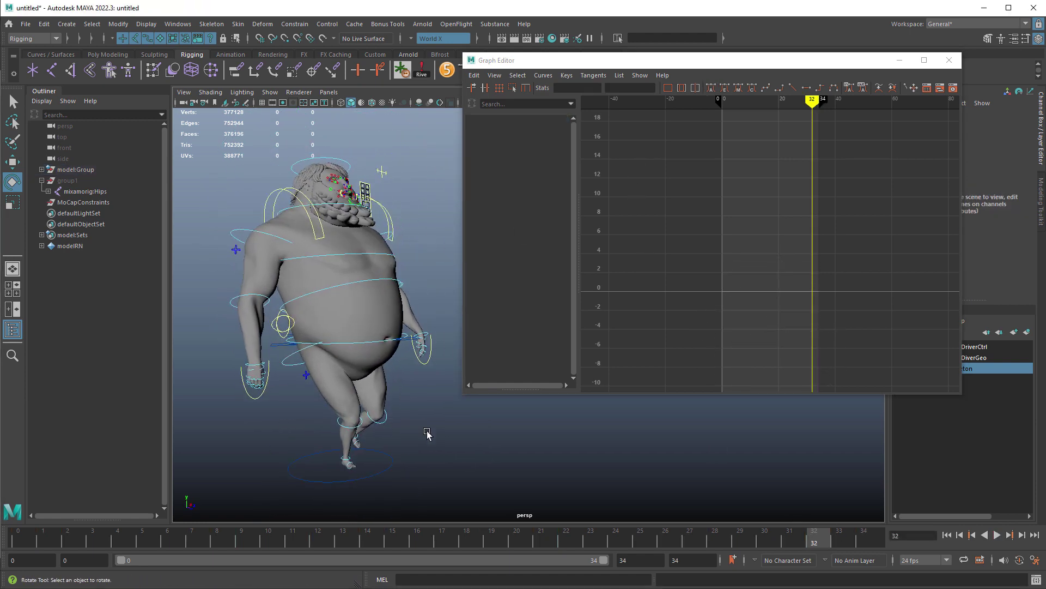
left_click_drag(810, 547, 101, 504)
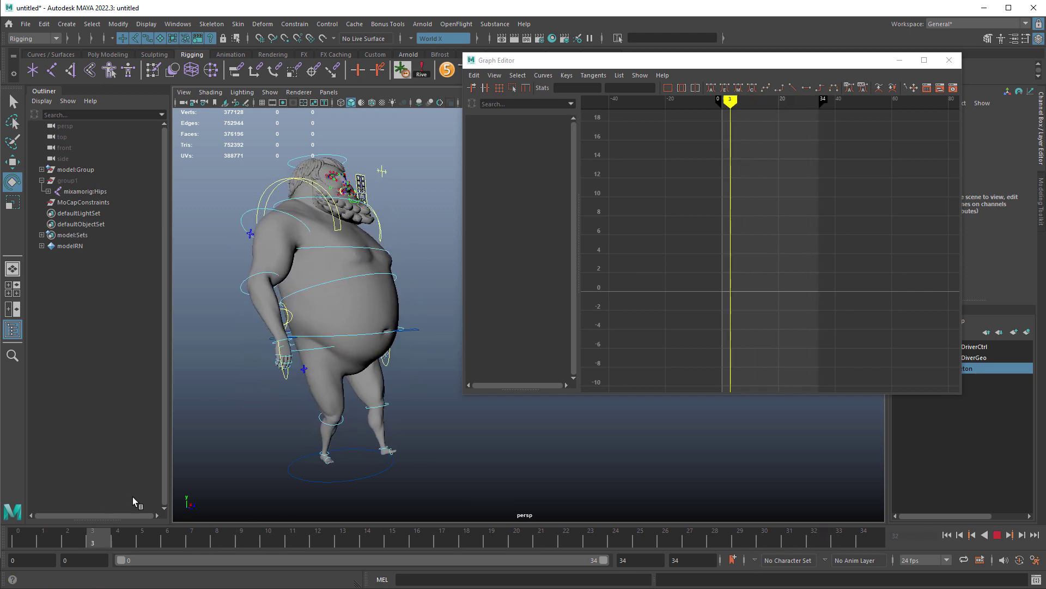
left_click_drag(369, 442, 401, 436, "alt")
Step: Select the right and left FK shoulder controls together at frame 18
left_click_drag(61, 529, 472, 540)
left_click(264, 239)
left_click_drag(316, 326, 223, 339, "alt")
key("q")
left_click(441, 202, "shift")
left_click_drag(440, 202, 380, 179, "alt")
Step: Isolate the Rotate Z curves of the right and left FK shoulders and select all of their keys
key("e")
key("ctrl+z")
left_click(525, 153)
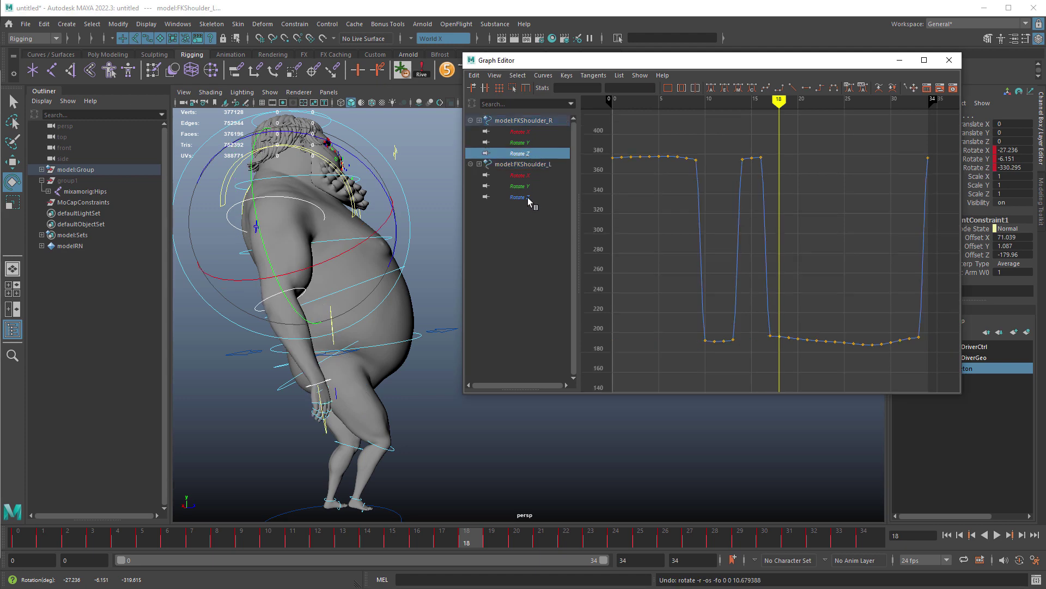
left_click(528, 197, "ctrl")
key("f")
left_click_drag(655, 171, 874, 359)
Step: Raise all the selected shoulder Rotate Z keys by about 10.4 degrees
right_click_drag(419, 311, 434, 315, "alt")
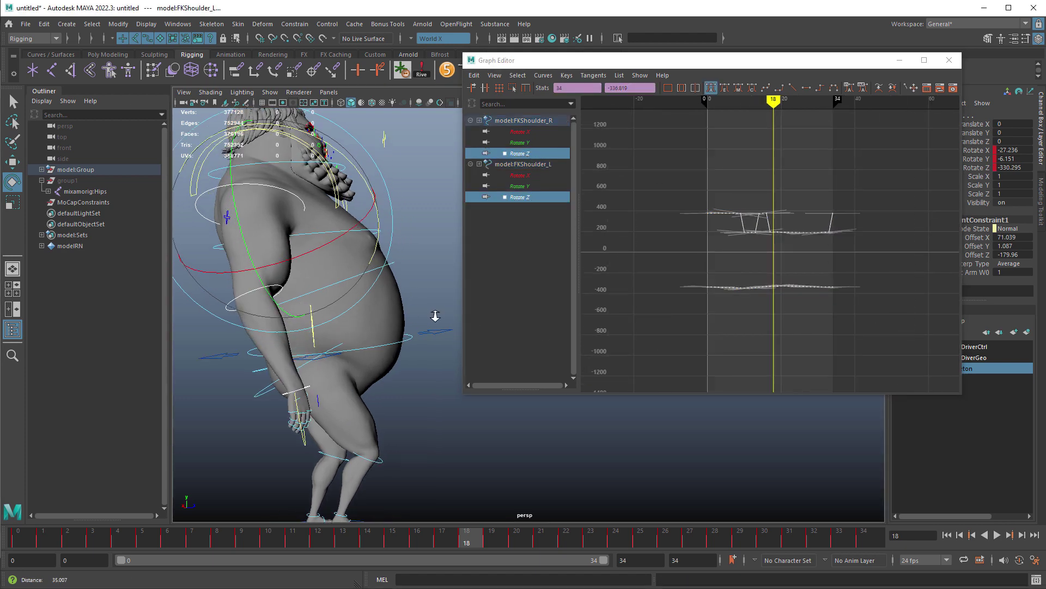
middle_click_drag(435, 316, 455, 337, "alt")
middle_click_drag(724, 326, 723, 322, "shift")
key("ctrl+z")
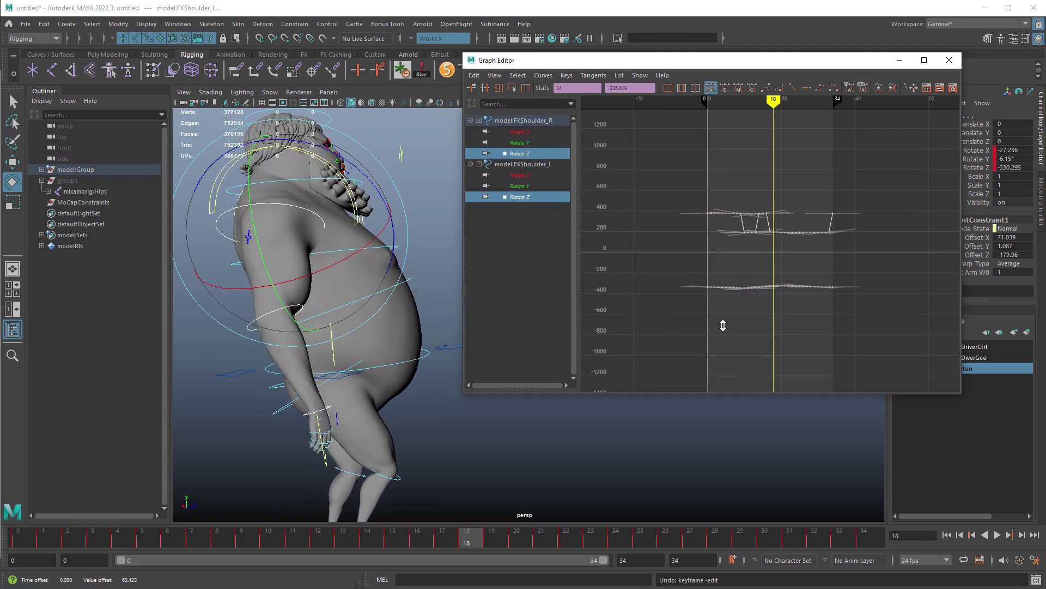
right_click_drag(710, 334, 716, 302, "alt")
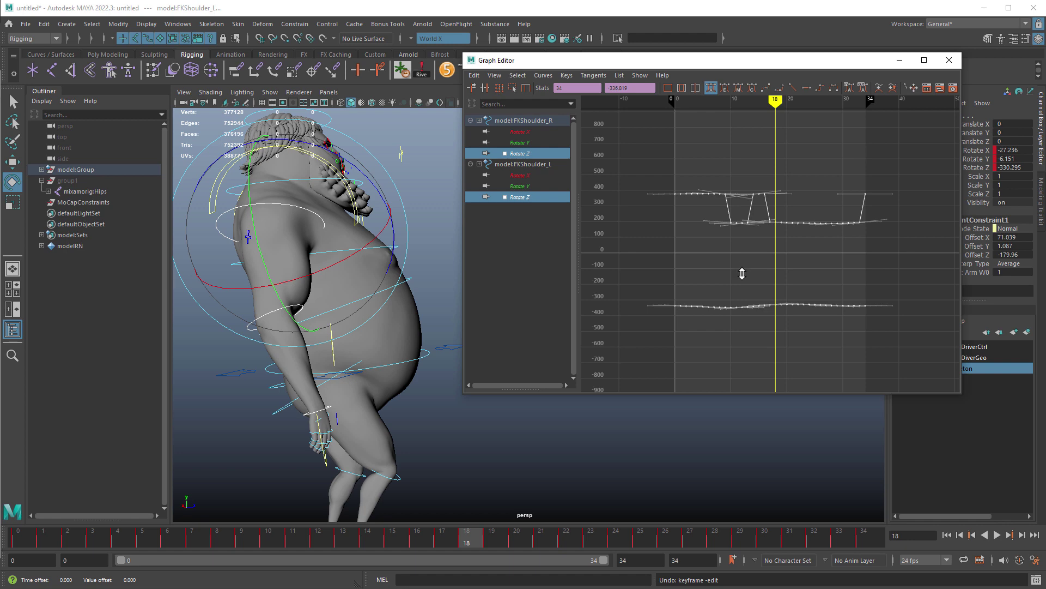
middle_click_drag(742, 273, 743, 272, "shift")
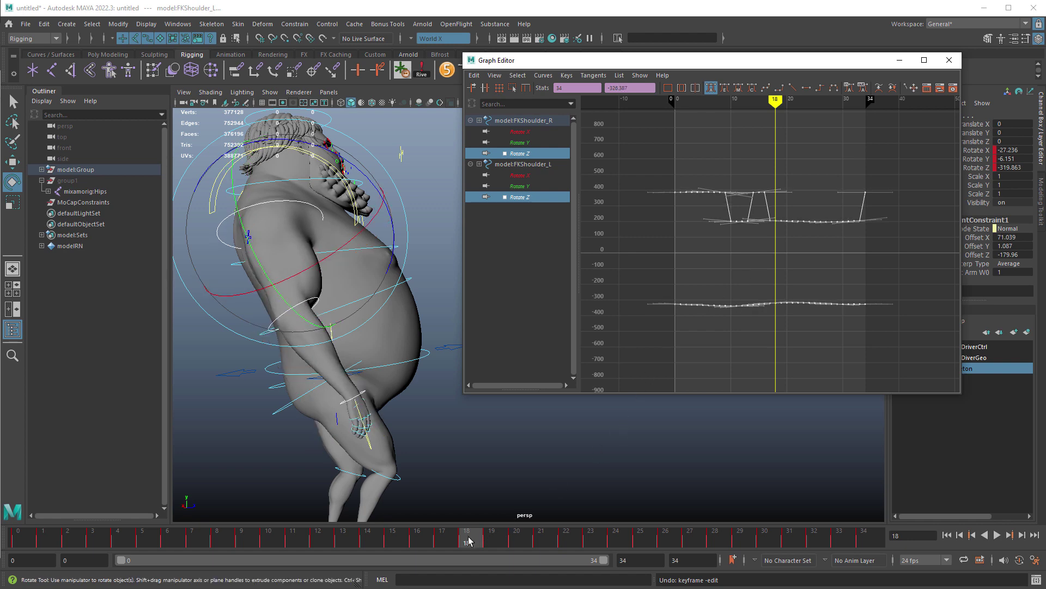
Step: Play back and scrub through the walk, and examine the adjusted arms at frame 26 from different angles
key("alt+v")
left_click_drag(852, 544, 666, 544)
left_click(760, 257)
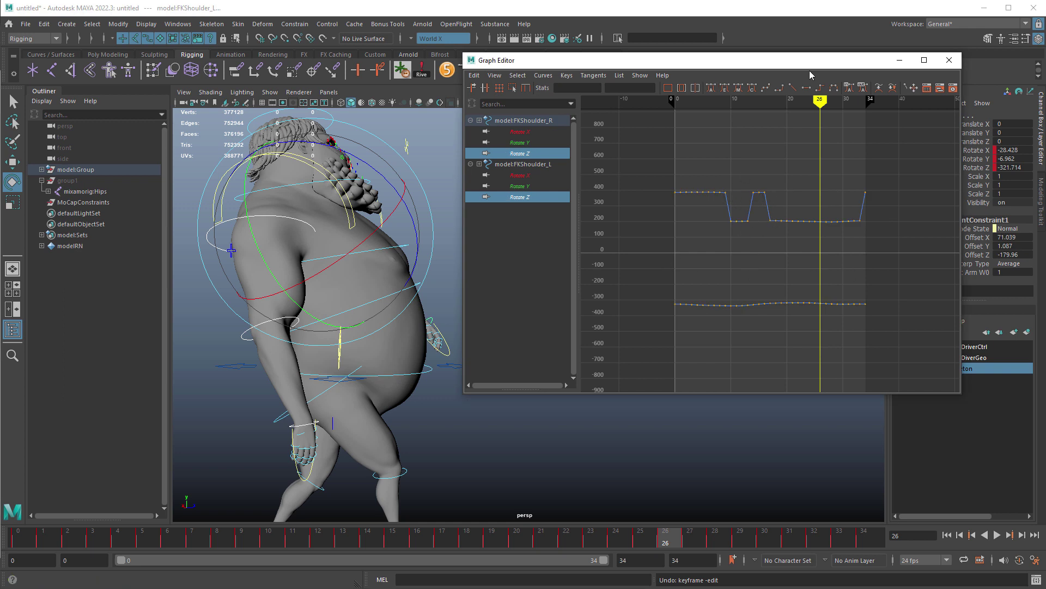
left_click_drag(670, 63, 672, 84)
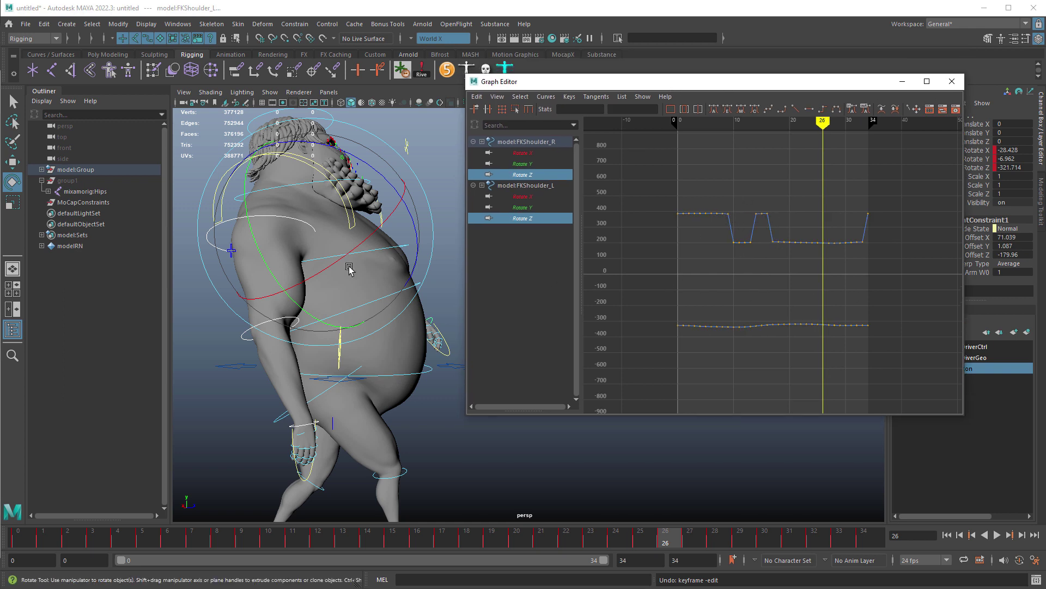
right_click_drag(421, 284, 376, 278, "alt")
key("w")
left_click_drag(445, 215, 420, 228, "alt")
scroll(363, 220, "down", 3)
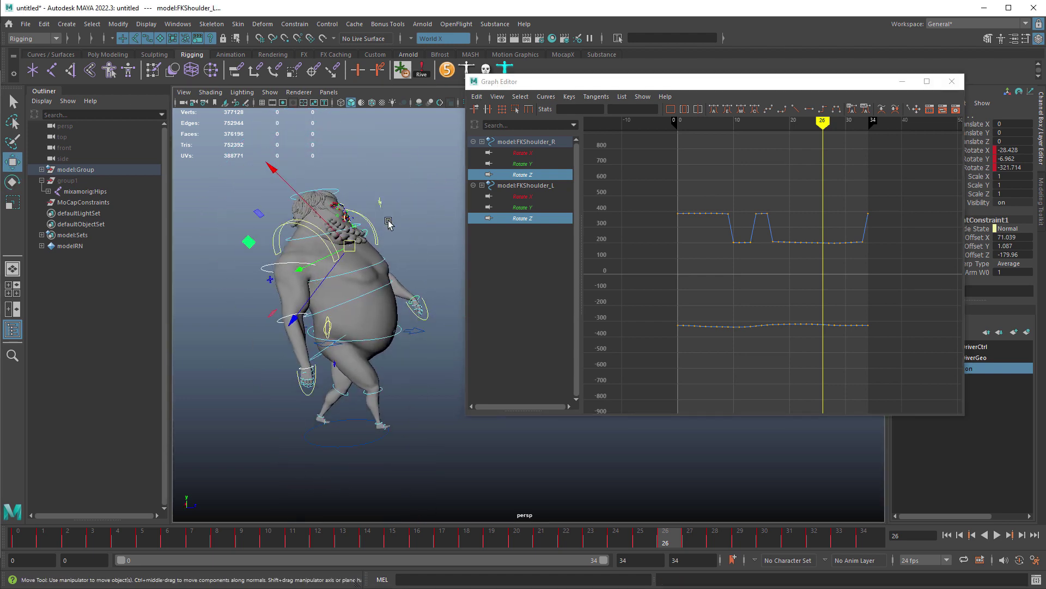
left_click_drag(406, 218, 385, 198, "alt")
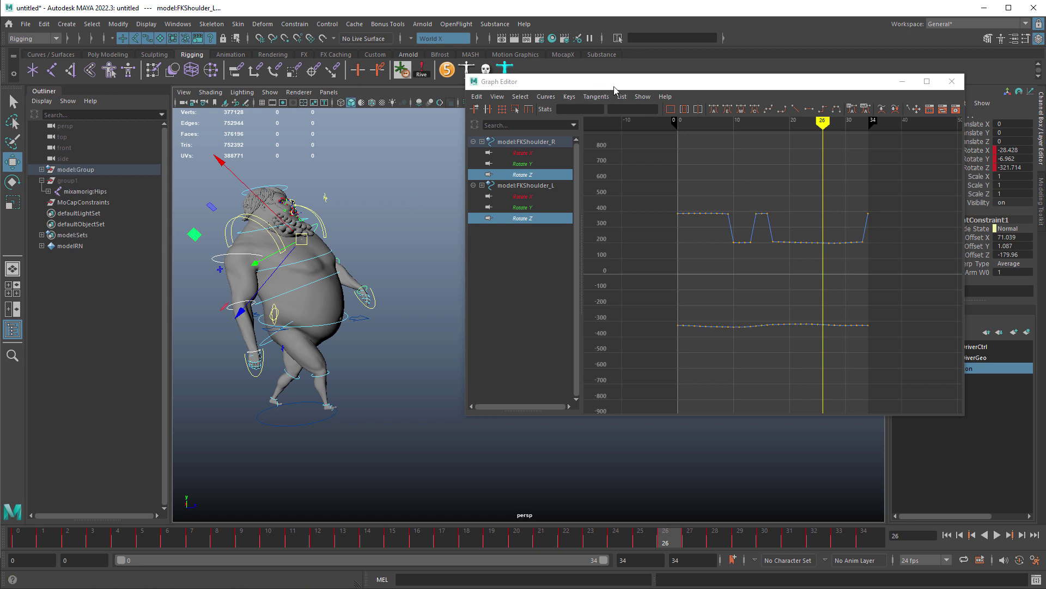
Step: Deselect the shoulder controls, open the biped picker and select all of the rig's controls
left_click_drag(617, 88, 531, 127)
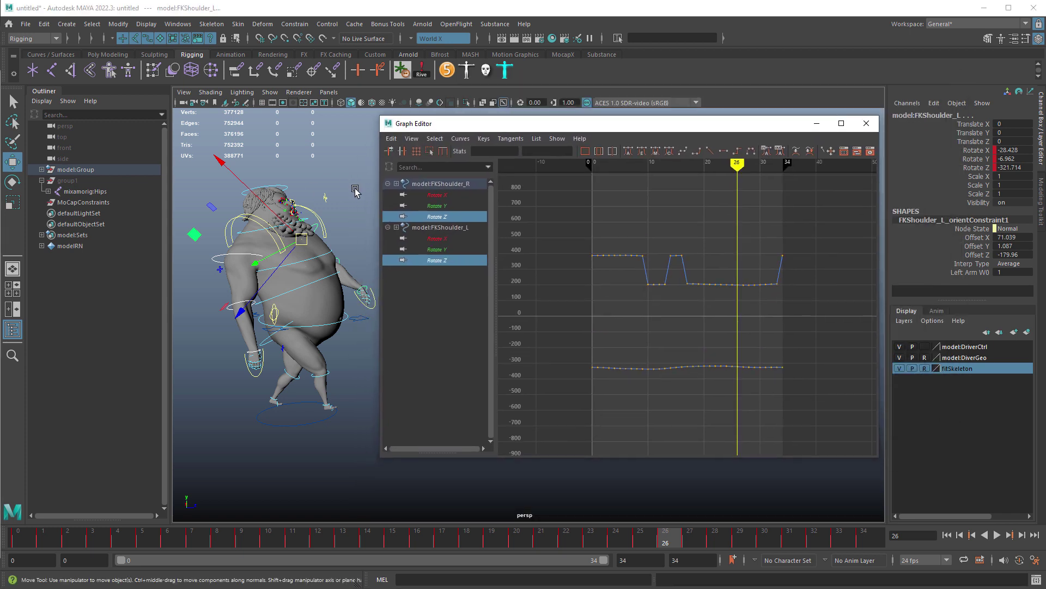
left_click_drag(353, 185, 346, 155, "alt")
key("q")
left_click(365, 144)
left_click(466, 70)
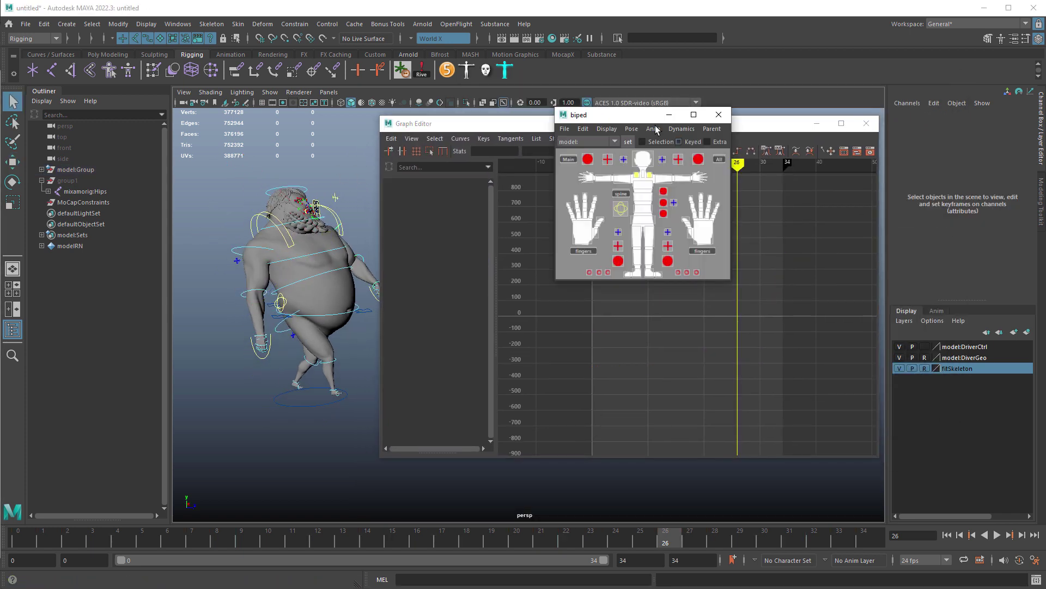
left_click_drag(622, 118, 820, 95)
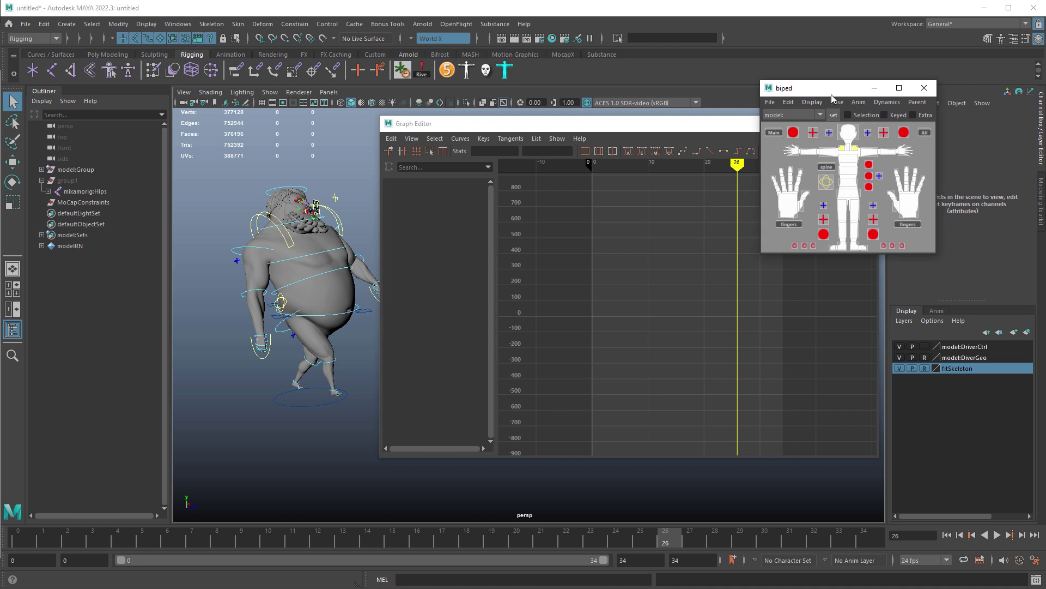
left_click(860, 103)
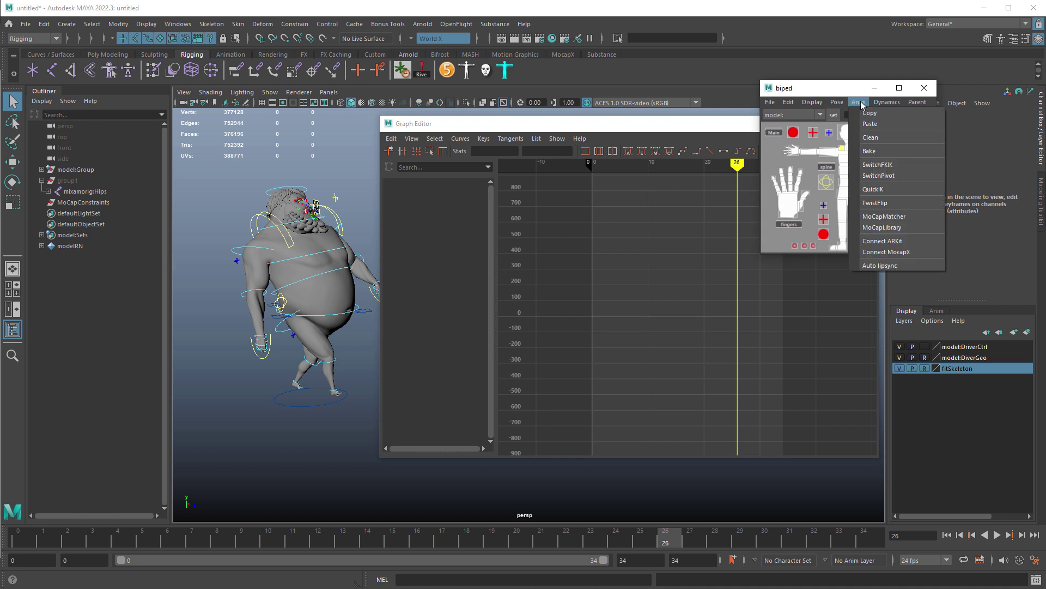
left_click(860, 103)
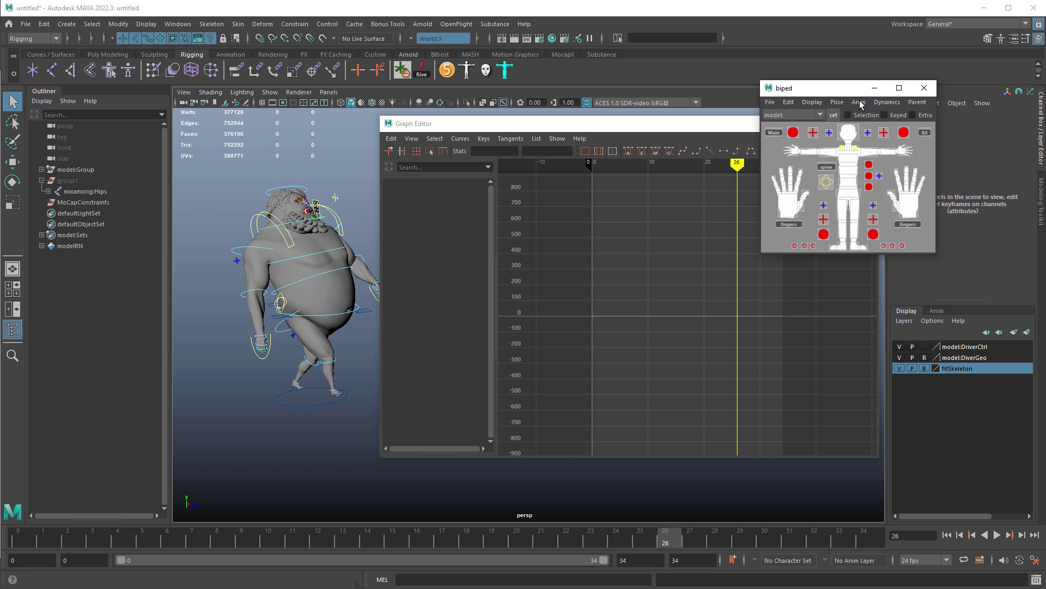
left_click(919, 134)
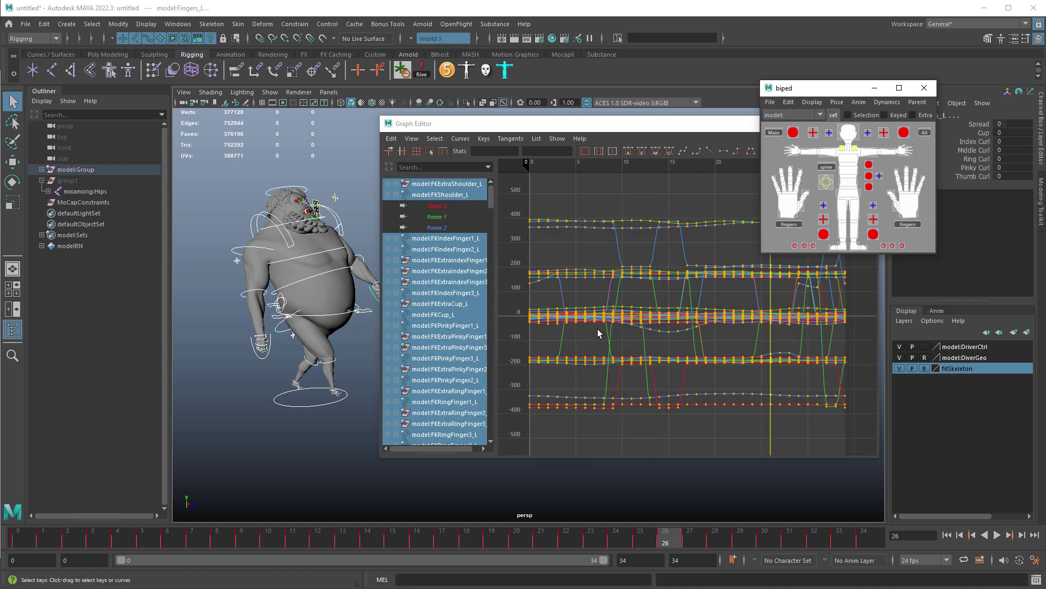
Step: Select every key on the rig's animation curves and apply the Euler Filter to them
middle_click_drag(673, 243, 645, 259, "alt")
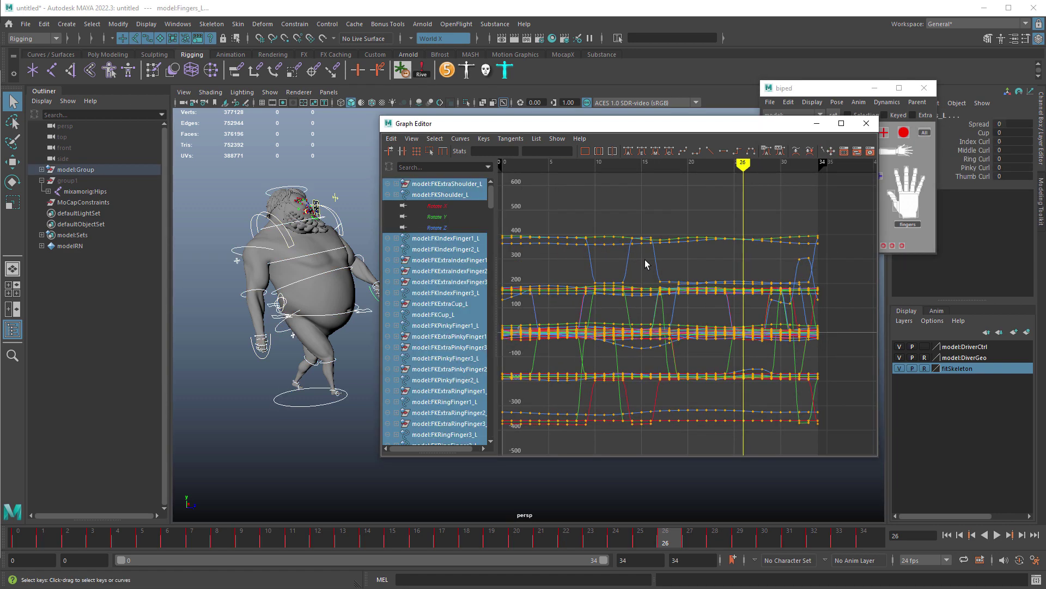
key("f")
scroll(740, 271, "down", 4)
scroll(740, 270, "down", 1)
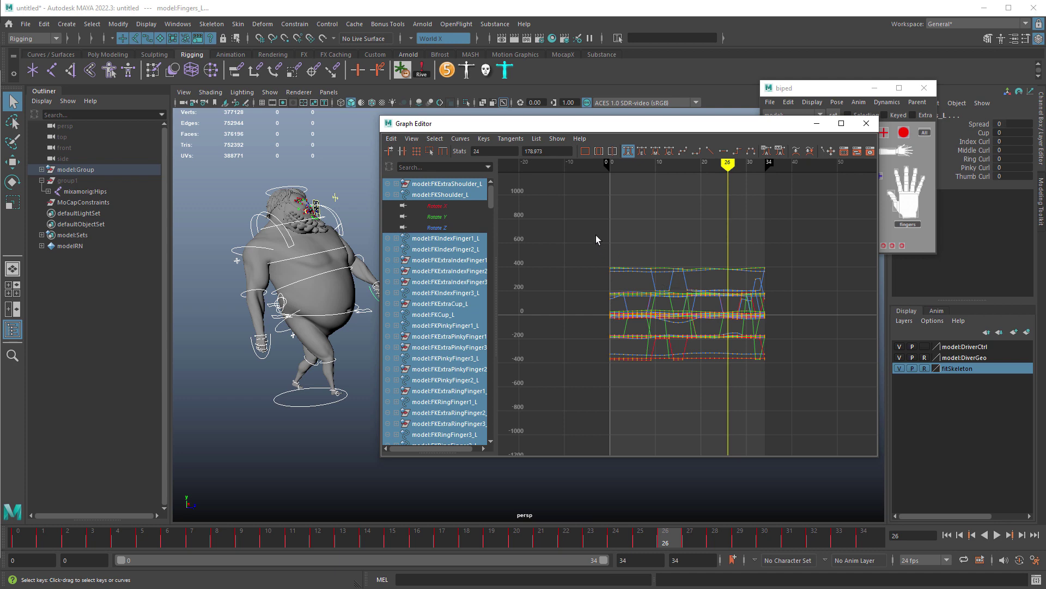
left_click_drag(580, 199, 856, 435)
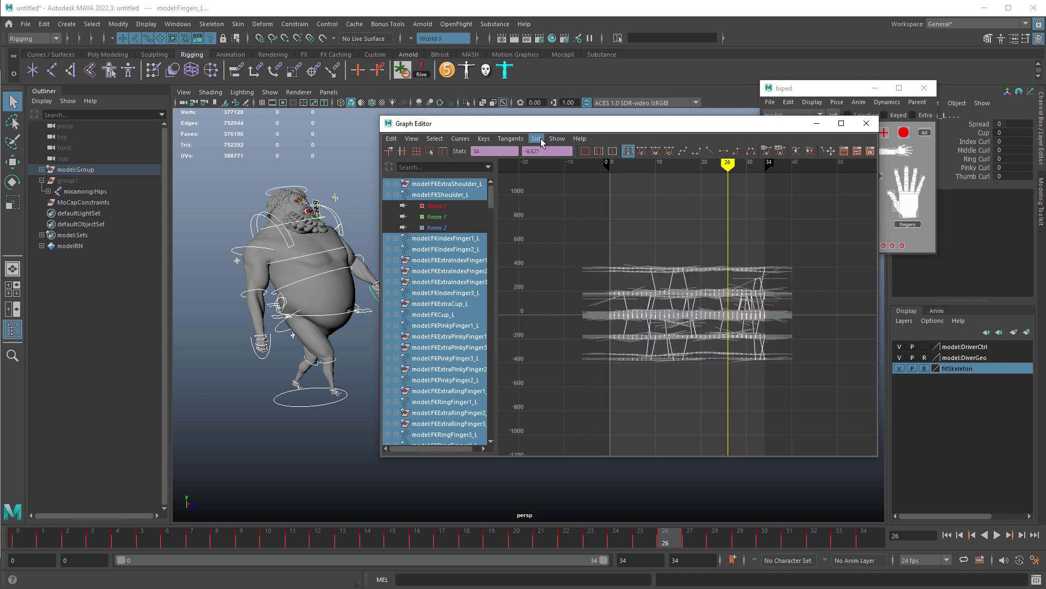
left_click(458, 142)
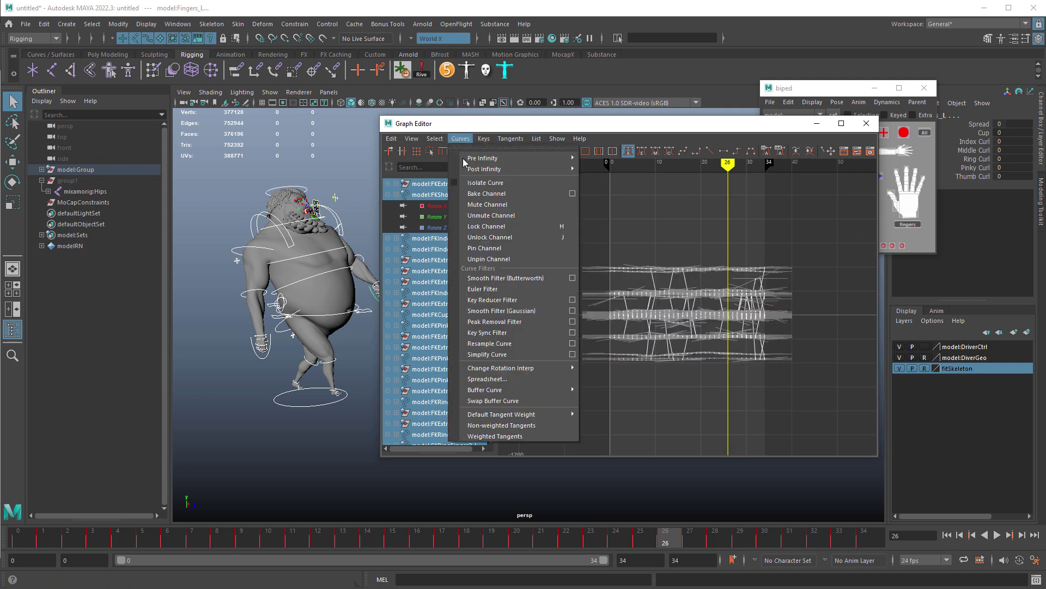
left_click(486, 290)
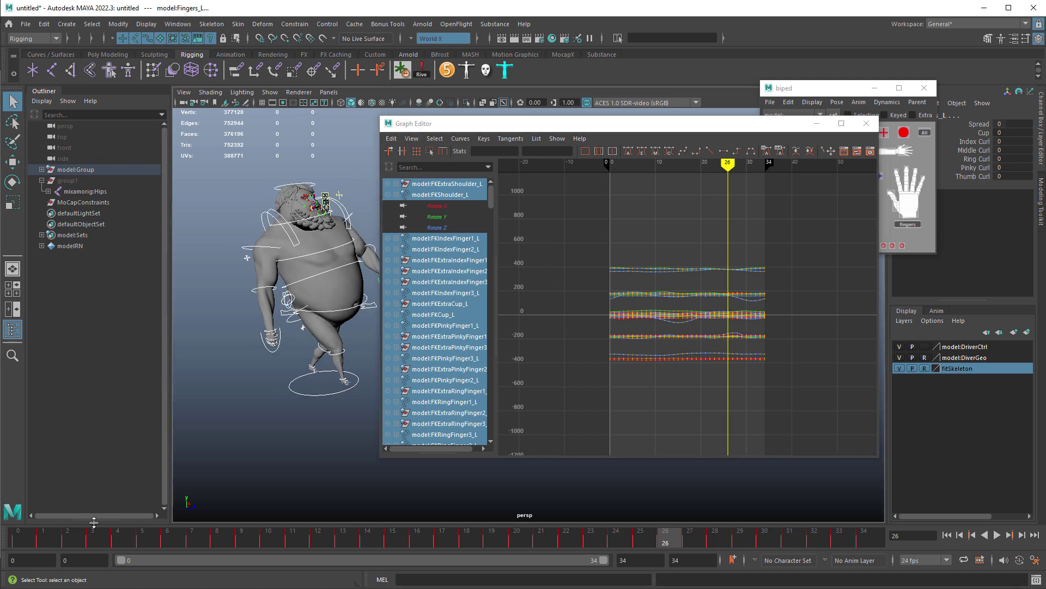
Step: Play the filtered walk from frame 0 and review it with all controls deselected
left_click(18, 538)
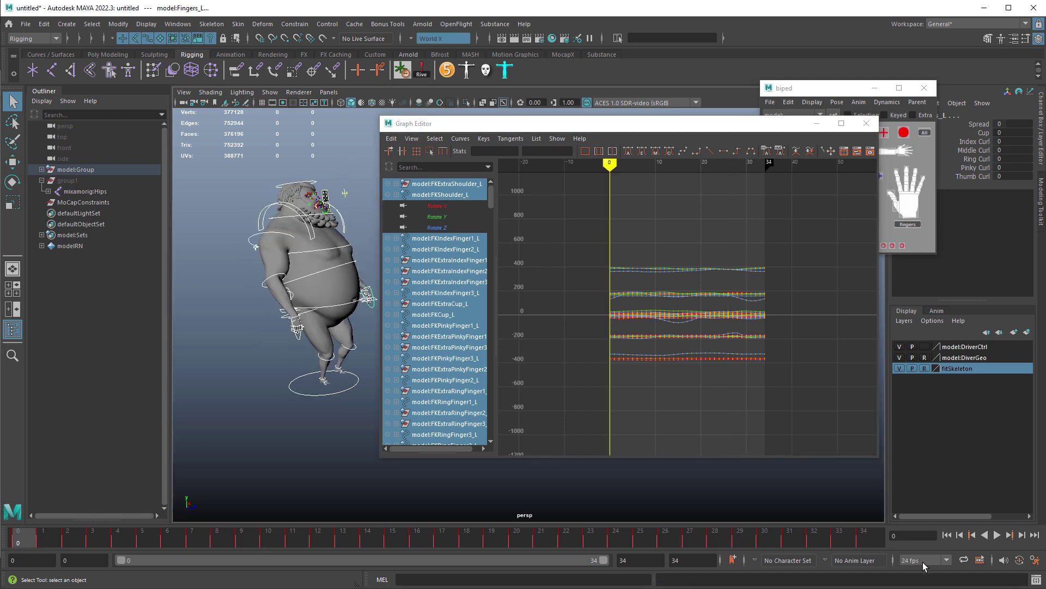
left_click(997, 535)
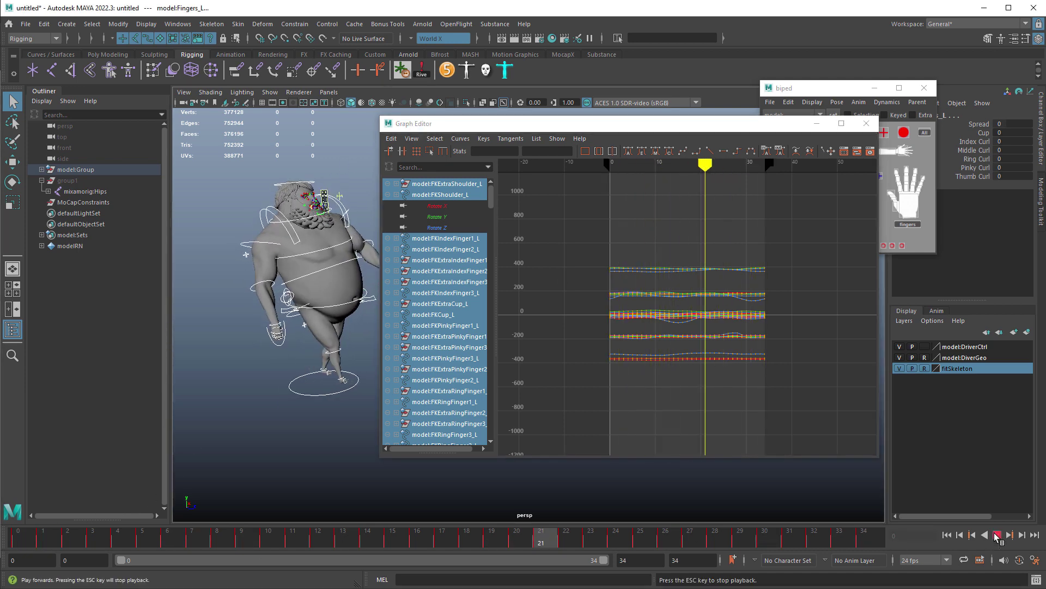
left_click(997, 535)
left_click_drag(779, 125, 834, 114)
middle_click_drag(299, 181, 342, 208, "alt")
right_click_drag(341, 208, 386, 223, "alt")
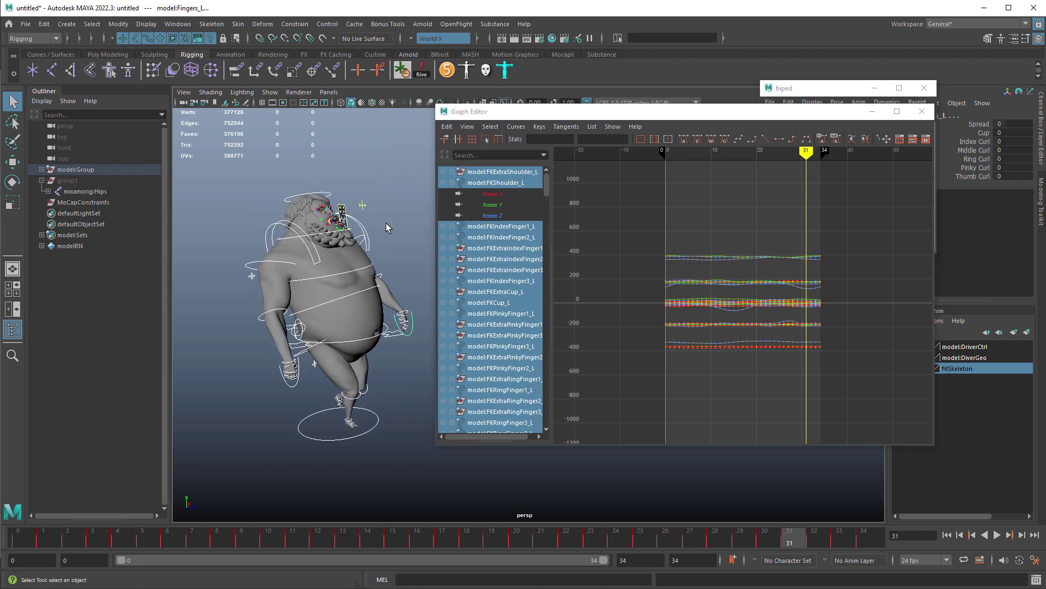
left_click(379, 164)
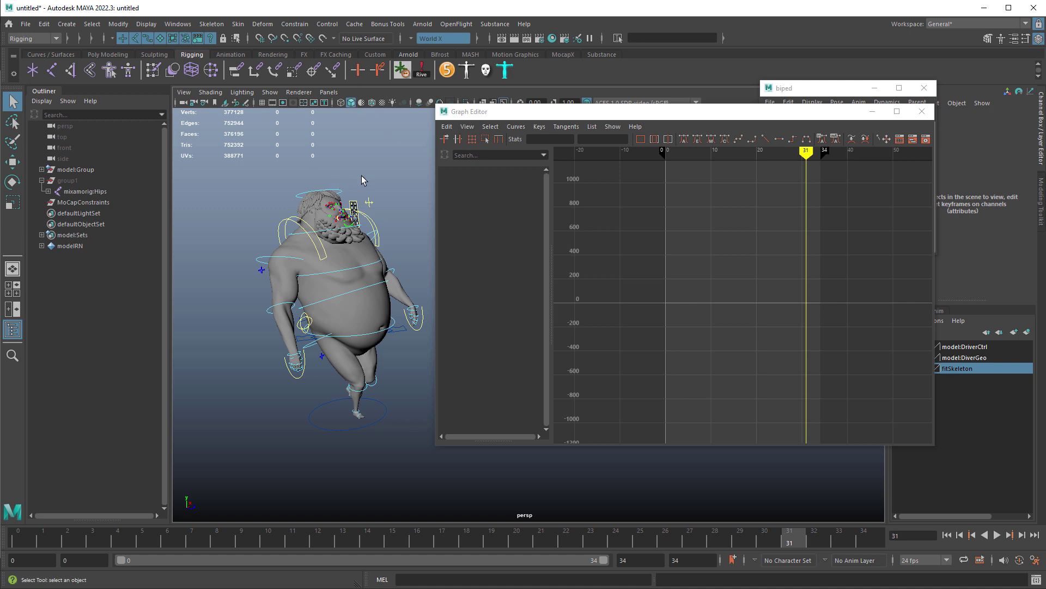
left_click_drag(363, 181, 375, 180, "alt")
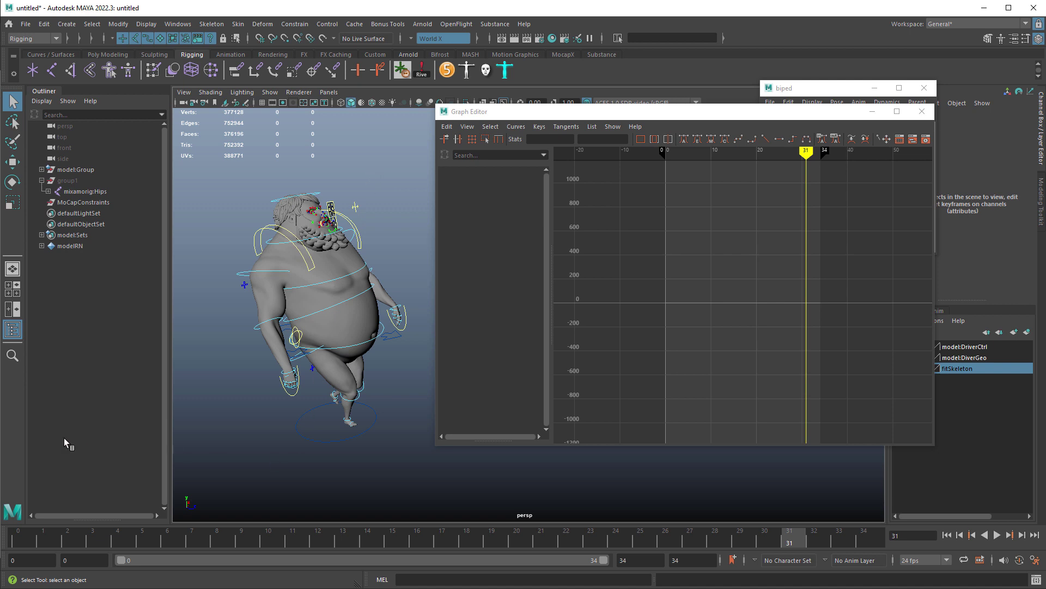
left_click(17, 538)
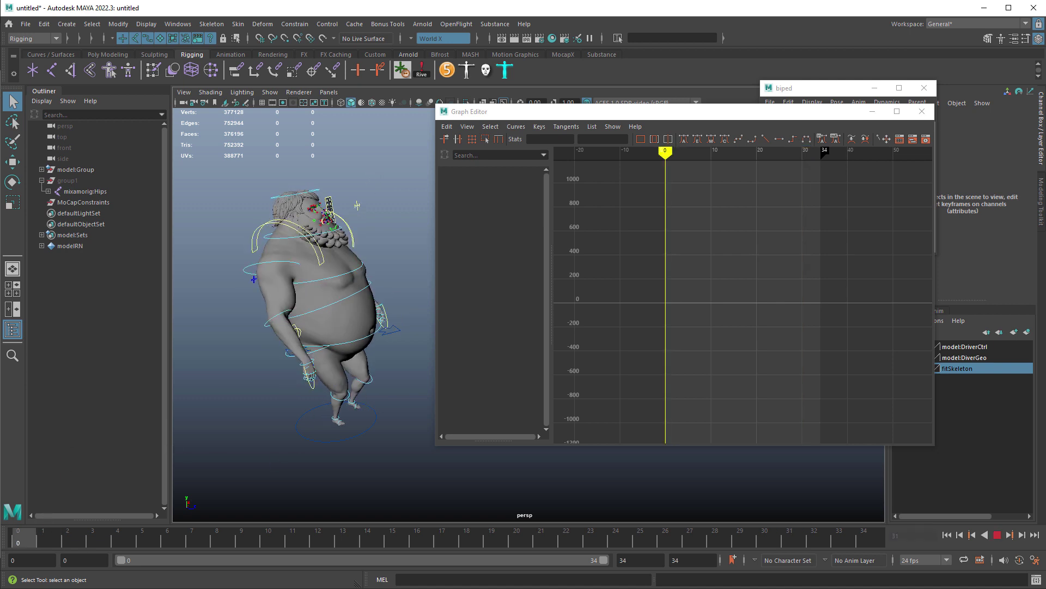
Step: Select all rig controls through the biped picker and select all of their animation keys
left_click_drag(848, 92, 886, 49)
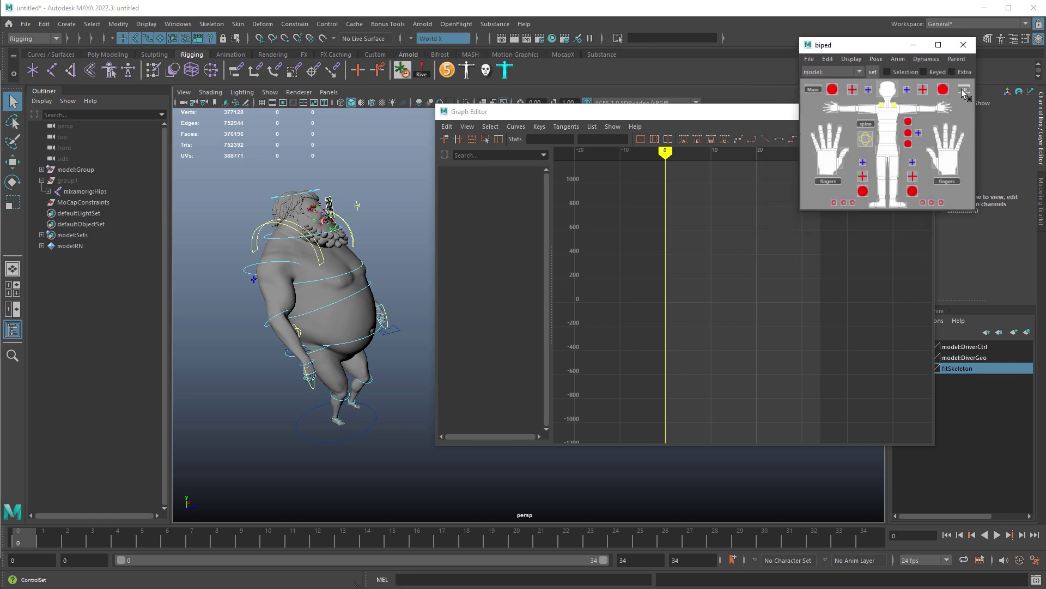
left_click(963, 89)
left_click_drag(618, 218, 833, 398)
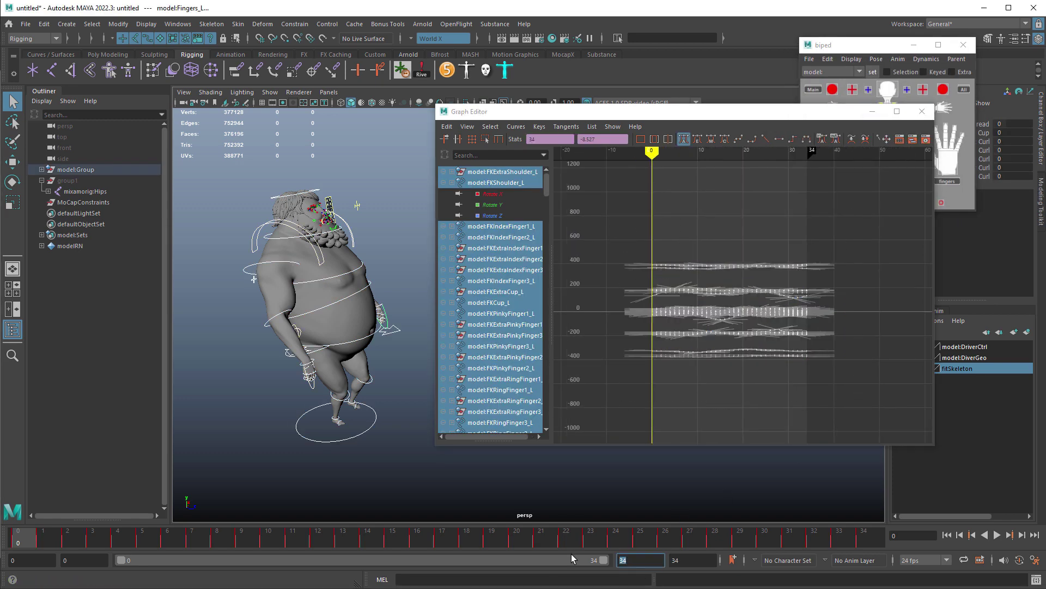
Step: Extend the playback range to end at frame 300
key("BackSpace")
key("BackSpace")
type("300")
key("Return")
Step: Shift all the selected walk keys 50 frames later so the walk starts at frame 50
middle_click_drag(693, 281, 682, 283, "alt")
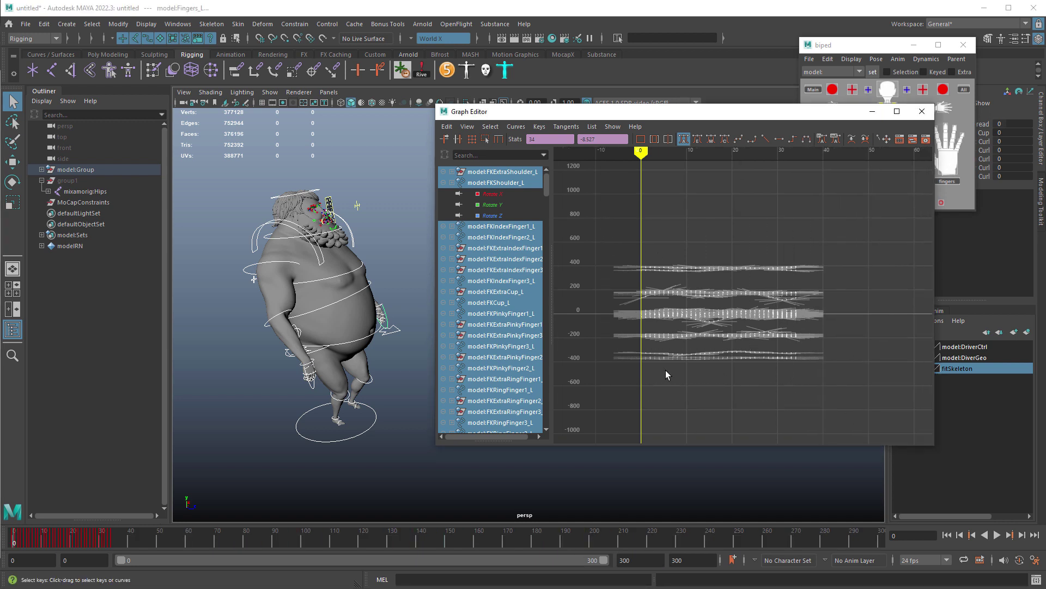
middle_click_drag(666, 371, 870, 383, "shift")
middle_click_drag(781, 381, 652, 382, "alt")
right_click_drag(693, 383, 718, 385, "alt")
middle_click_drag(717, 201, 734, 222, "shift")
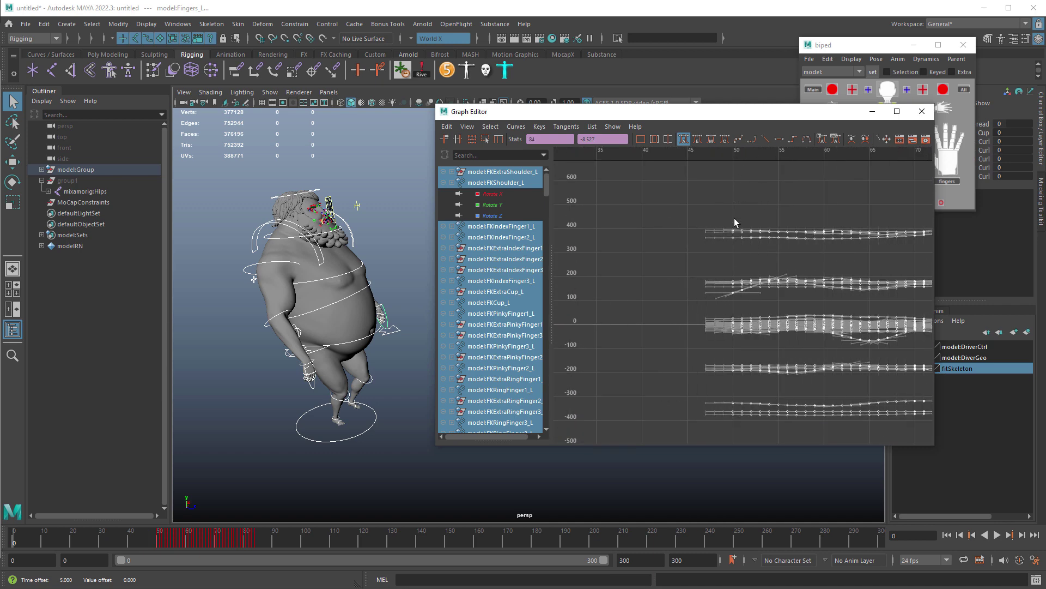
left_click(705, 206)
Step: Return to frame 0 and set the animation start to frame 1
left_click_drag(158, 537, 2, 543)
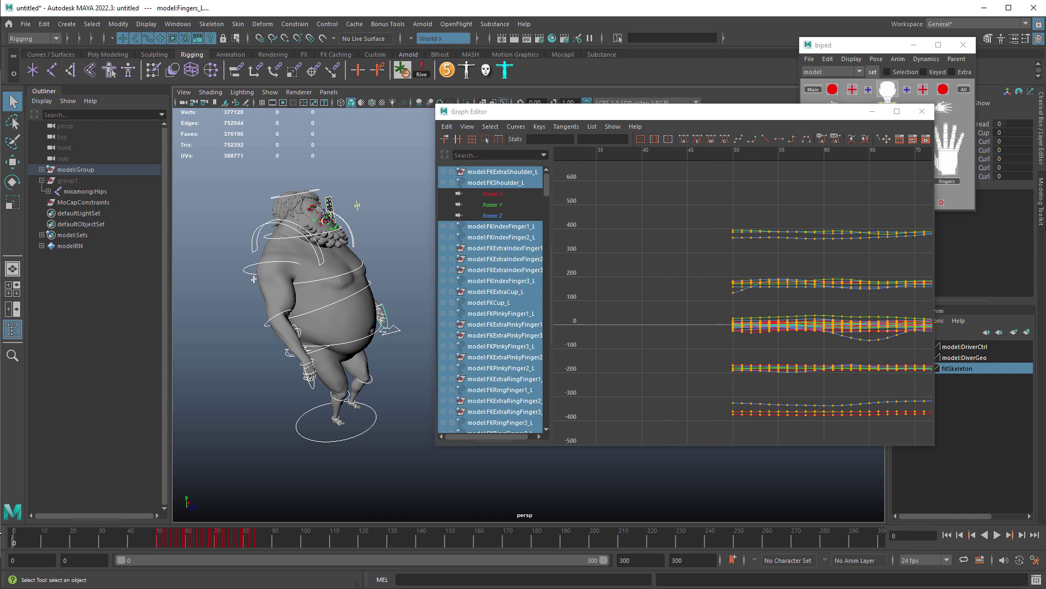
double_click(26, 559)
type("1")
key("Return")
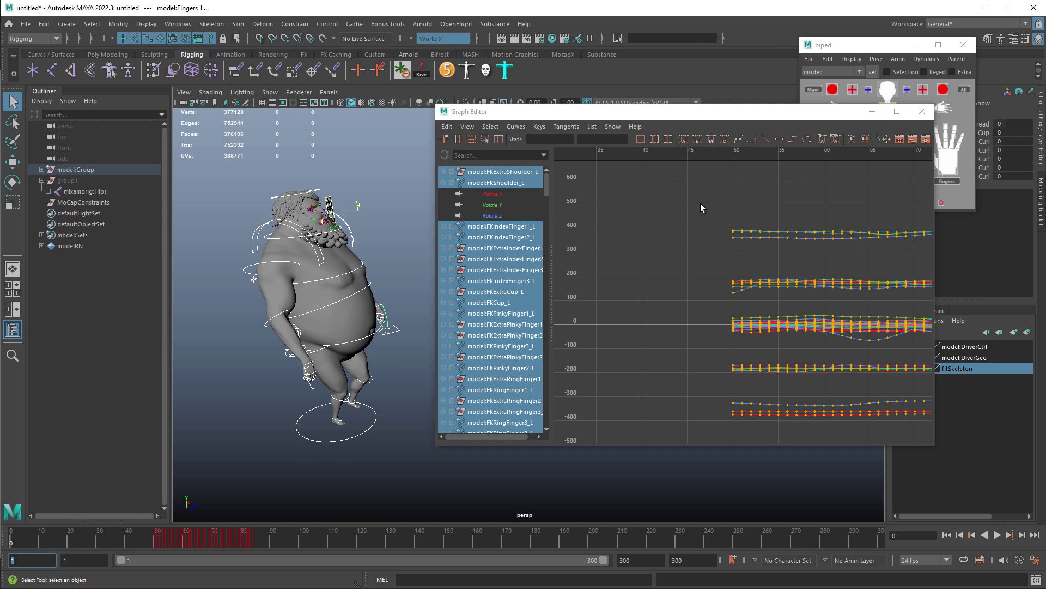
left_click_drag(758, 112, 757, 141)
left_click(905, 68)
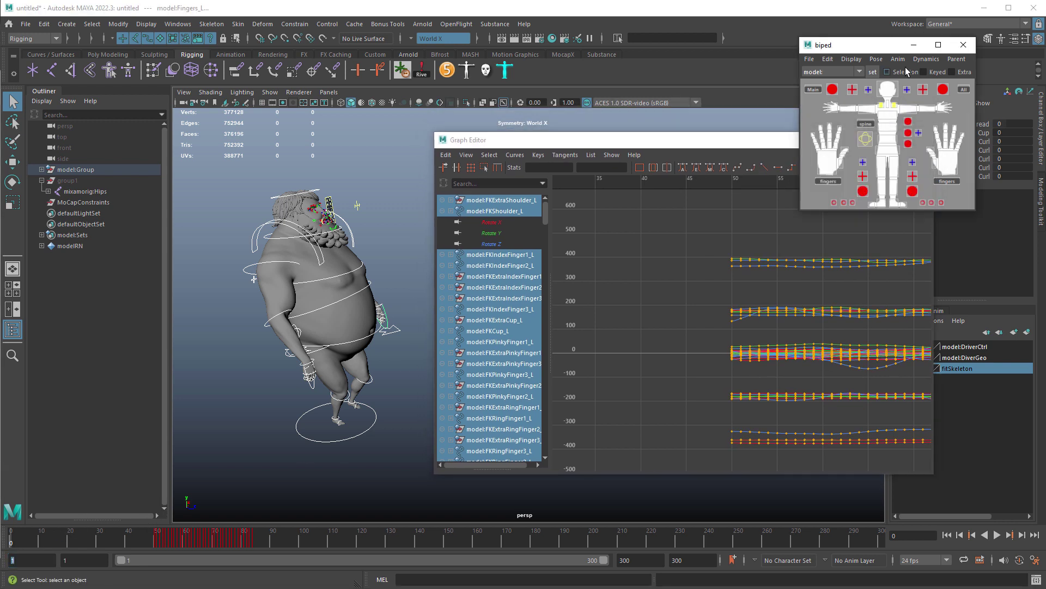
left_click(896, 59)
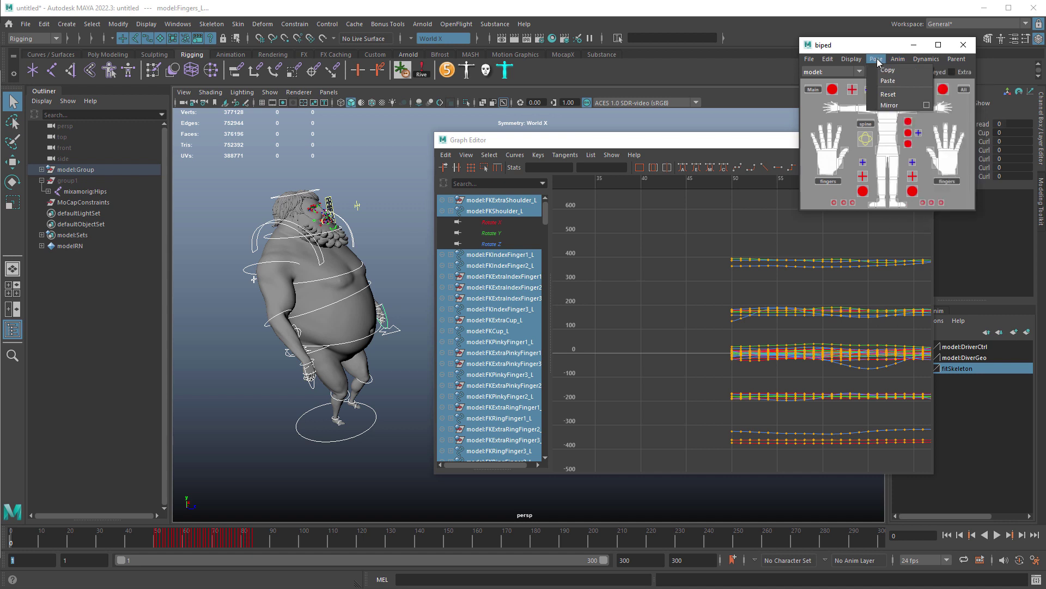
left_click(894, 59)
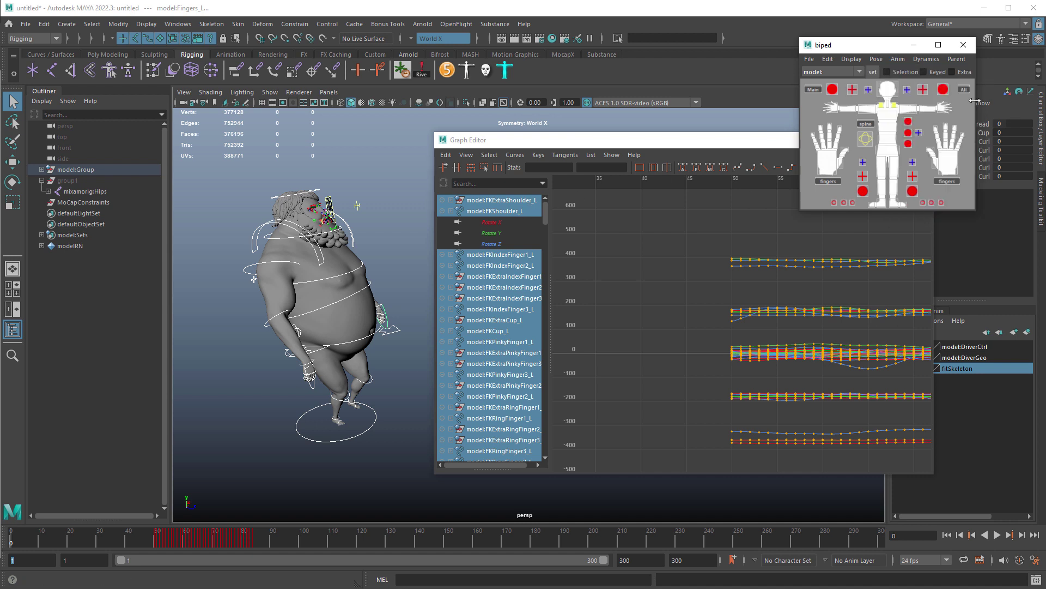
Step: Reset the rig to its default pose and key all the controls at frame 0
left_click(874, 60)
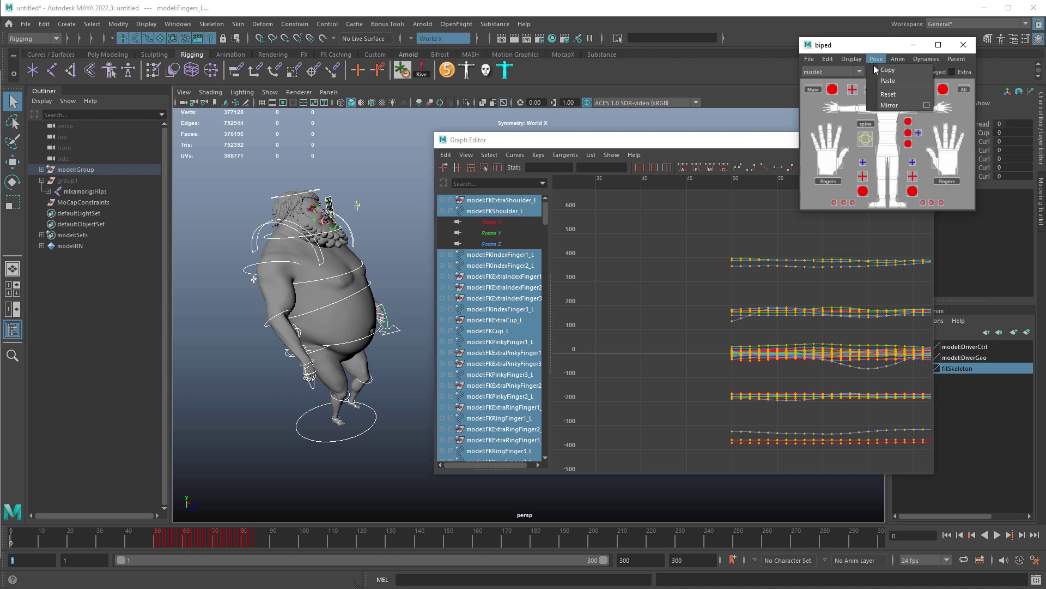
left_click(888, 94)
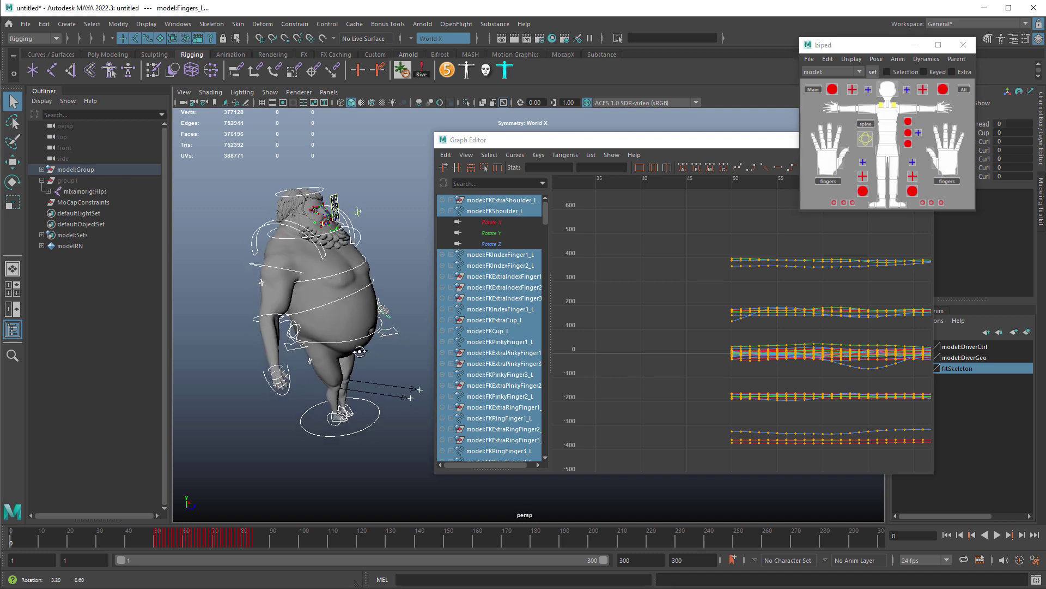
mouse_move(360, 351)
left_mouse_down("alt")
mouse_move(288, 344)
mouse_move(373, 345)
left_mouse_up("alt")
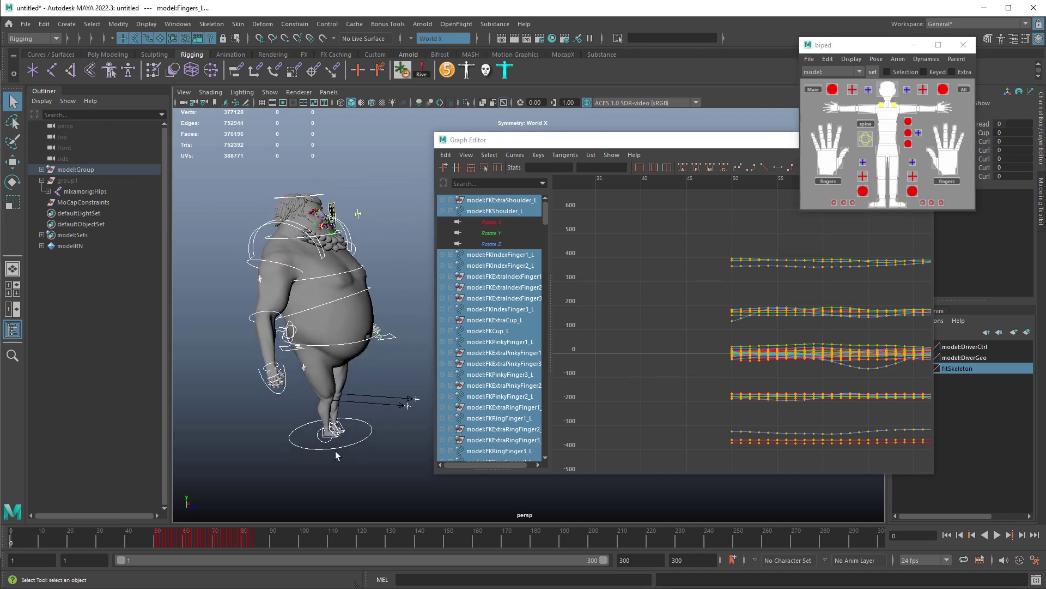
middle_click_drag(335, 450, 320, 457, "alt")
middle_click_drag(647, 305, 709, 297, "alt")
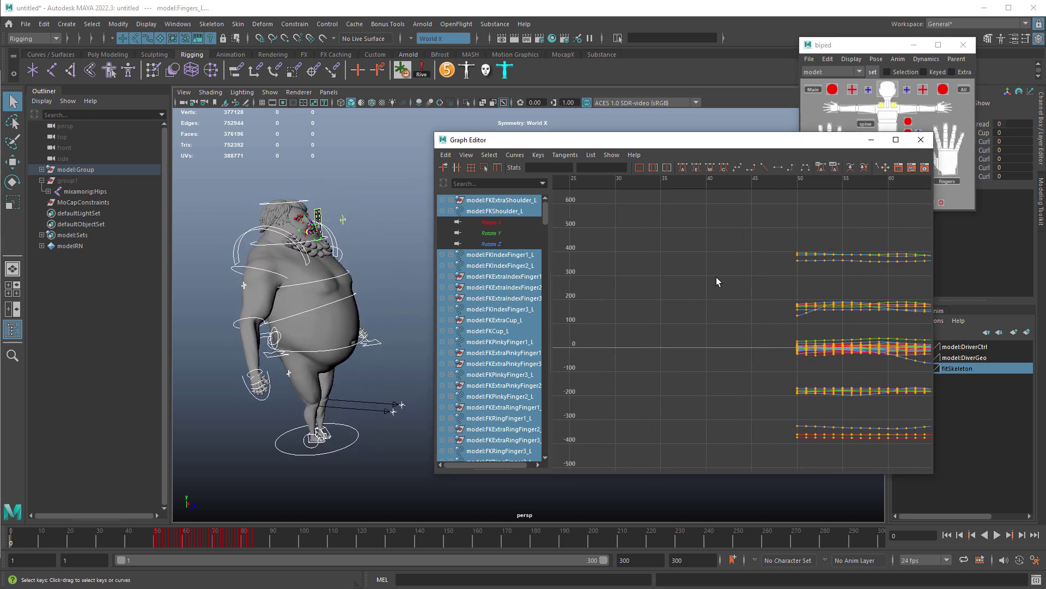
key("s")
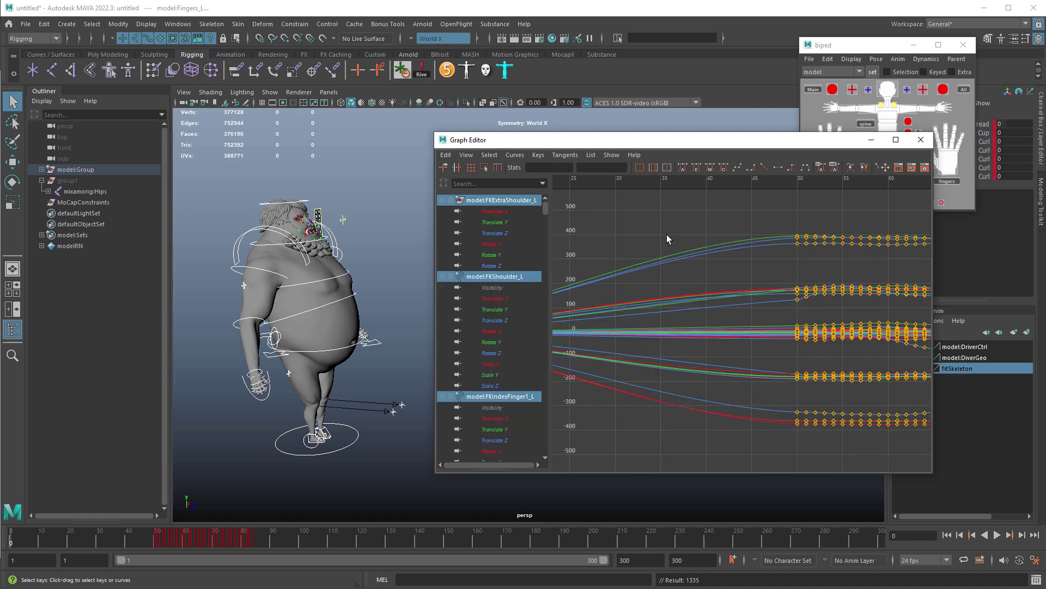
Step: Apply the Euler filter to all the rig's animation curves, including the new blend into the walk
key("f")
scroll(714, 320, "down", 2)
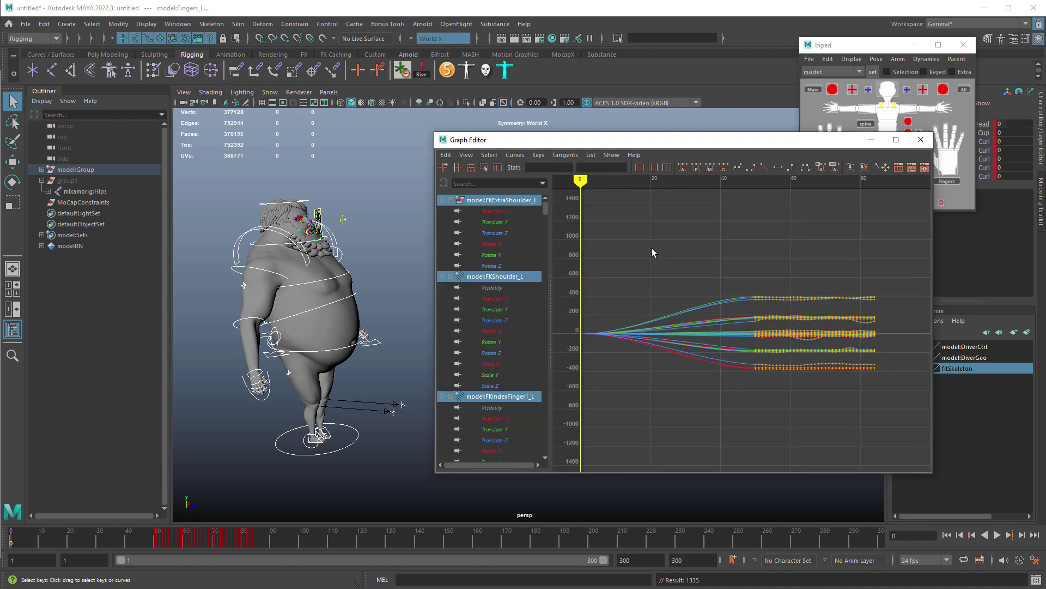
left_click_drag(675, 364, 677, 364)
left_click(515, 155)
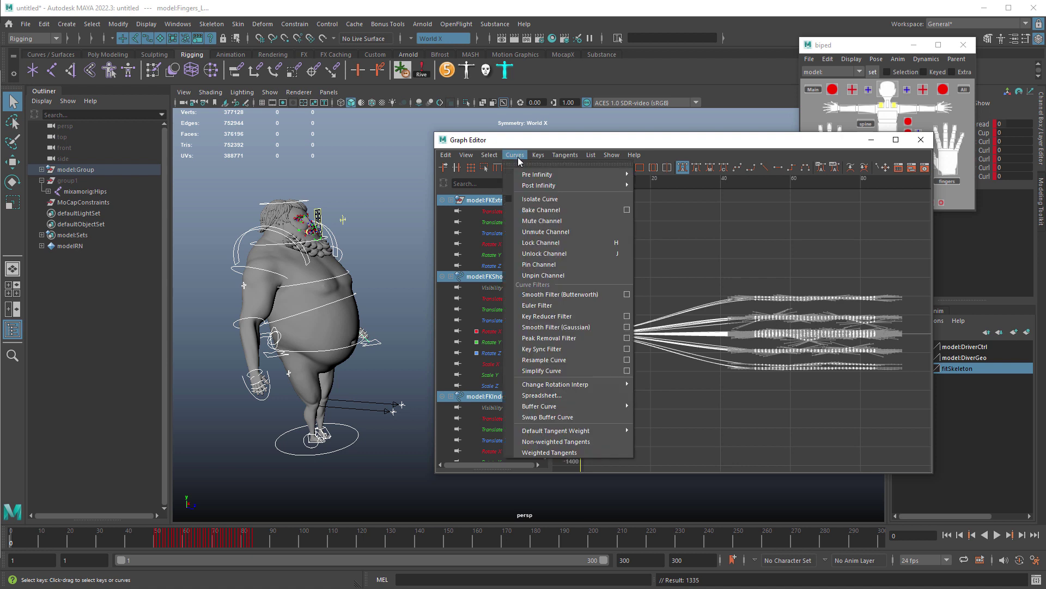
left_click(549, 306)
left_click(642, 275)
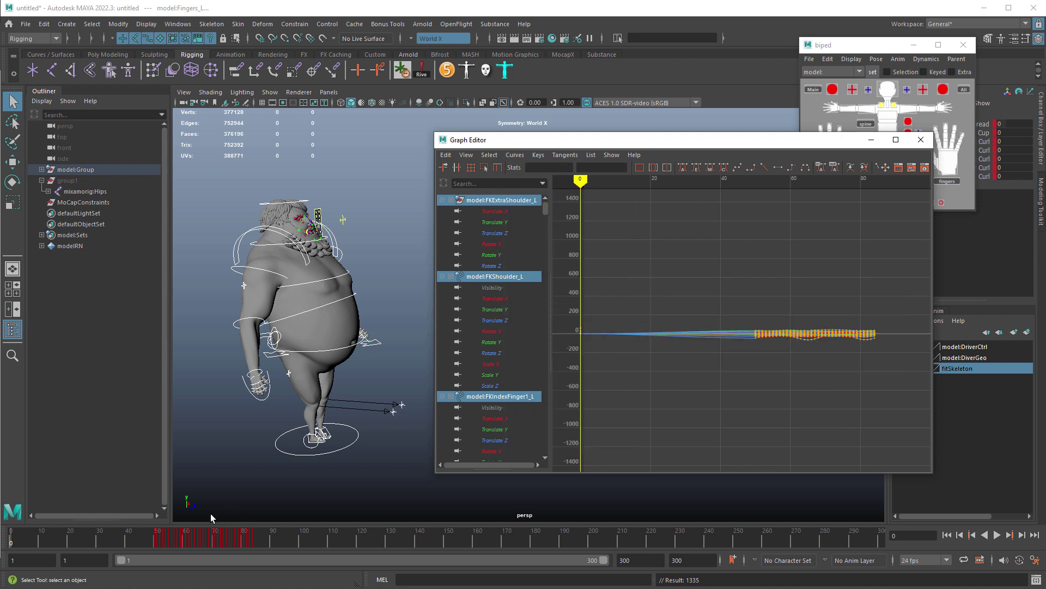
Step: Play and scrub the transition from the default pose into the walk, viewing the diver from the front at frame 1
key("alt+v")
left_click_drag(135, 540, 280, 544)
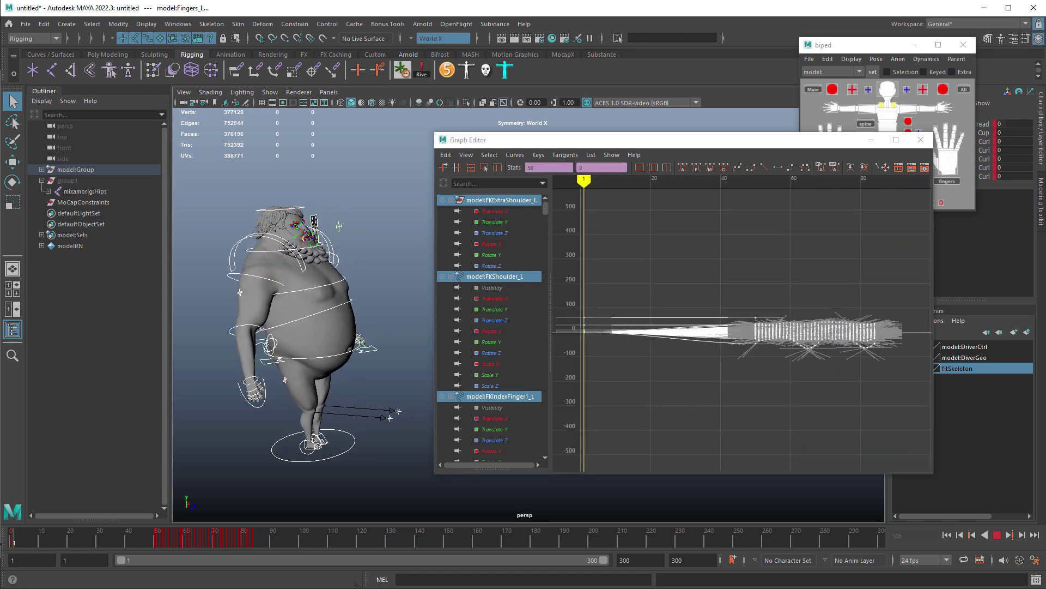
mouse_move(23, 542)
left_mouse_down()
mouse_move(41, 542)
mouse_move(11, 542)
mouse_move(93, 540)
mouse_move(14, 544)
mouse_move(28, 544)
mouse_move(8, 555)
left_mouse_up()
left_click_drag(204, 448, 289, 326, "alt")
middle_click_drag(289, 325, 206, 337, "alt")
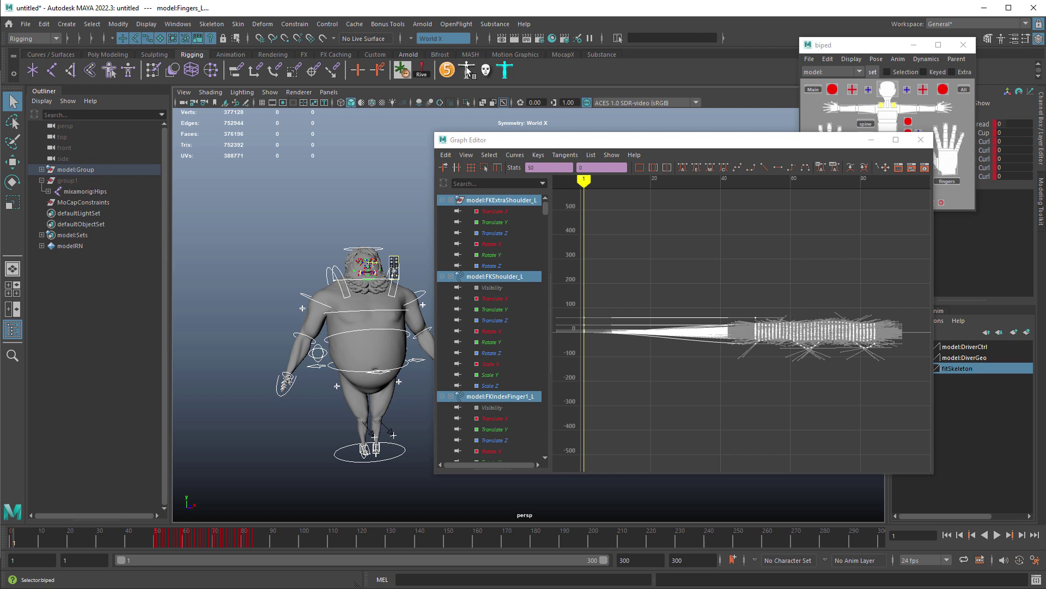
Step: Set the whole rig to FK with the MoCapMatcher and close its window
left_click(898, 59)
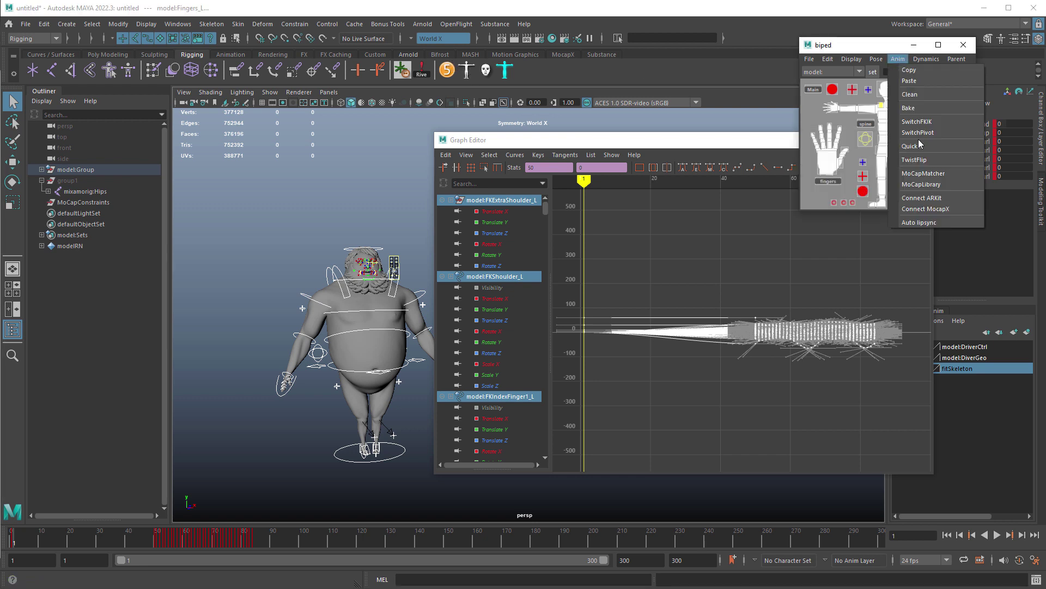
left_click(927, 172)
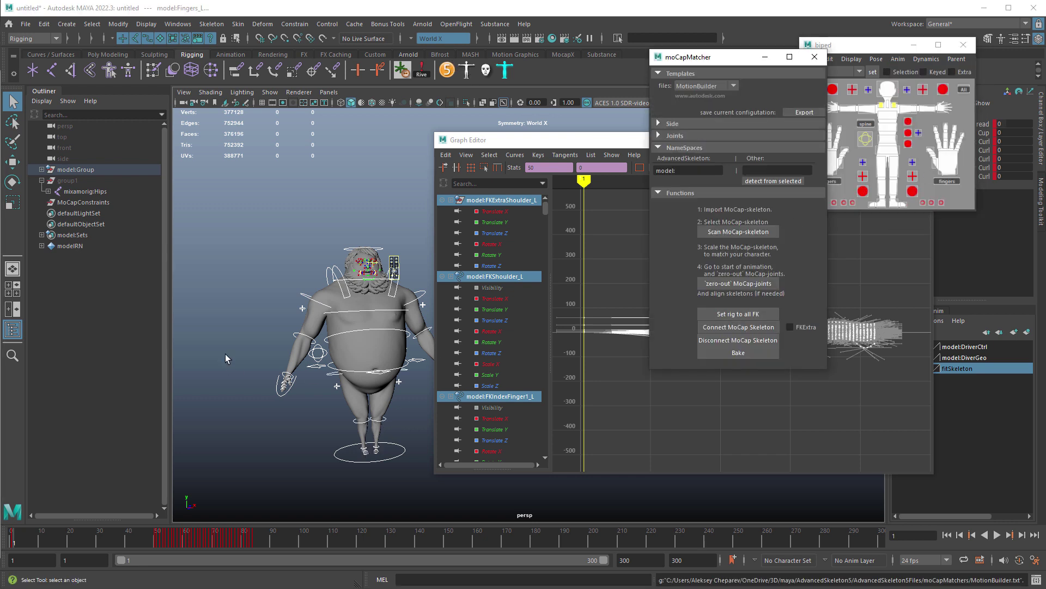
left_click_drag(225, 354, 253, 332, "alt")
left_click_drag(328, 164, 327, 190, "alt")
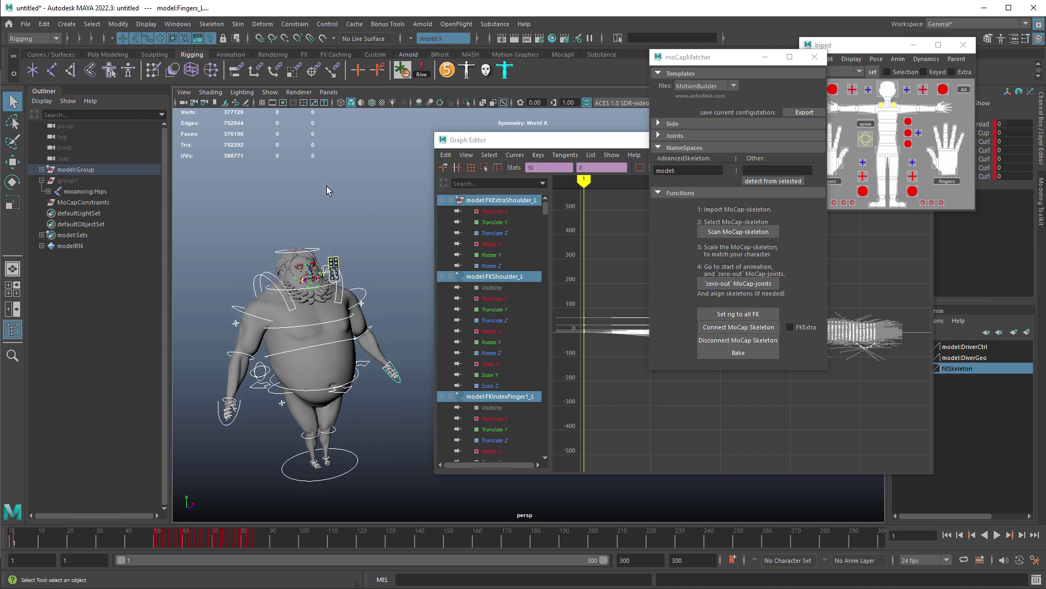
left_click(816, 57)
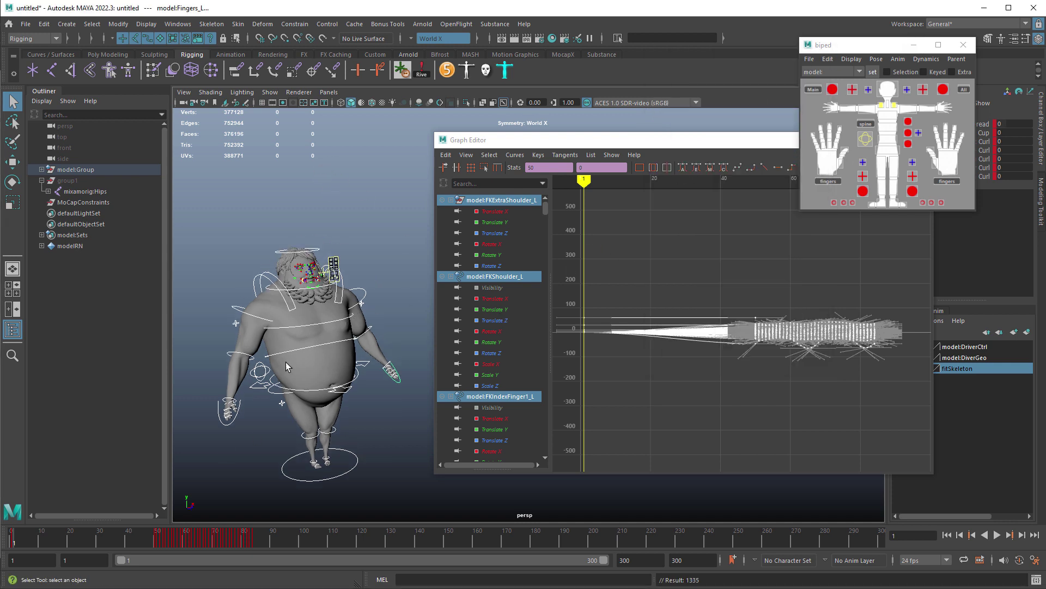
Step: Play back the transition into the walk and hide the controls of the model:DriverCtrl layer
key("alt+v")
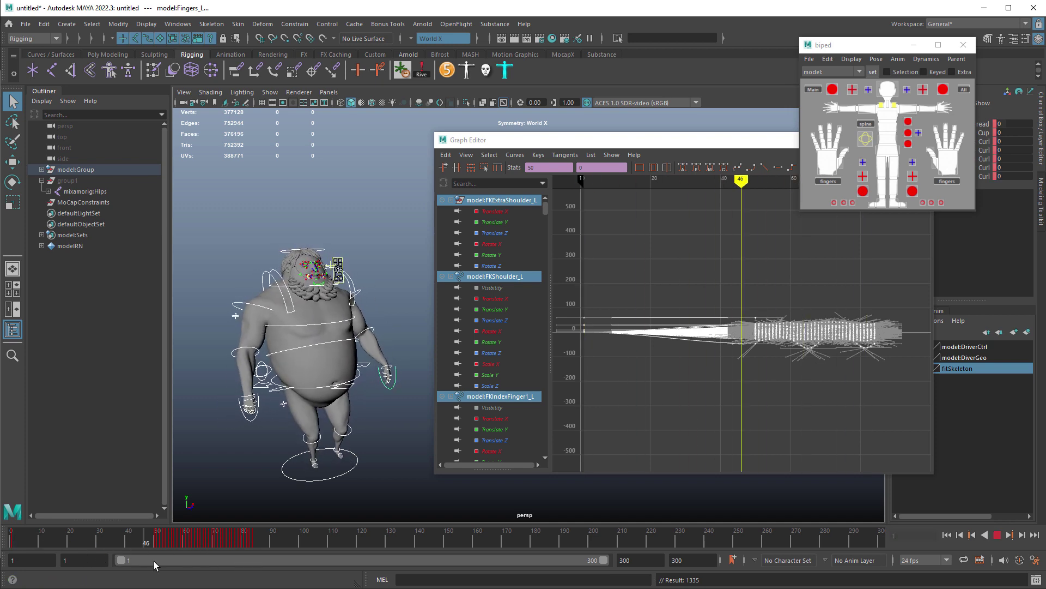
key("Escape")
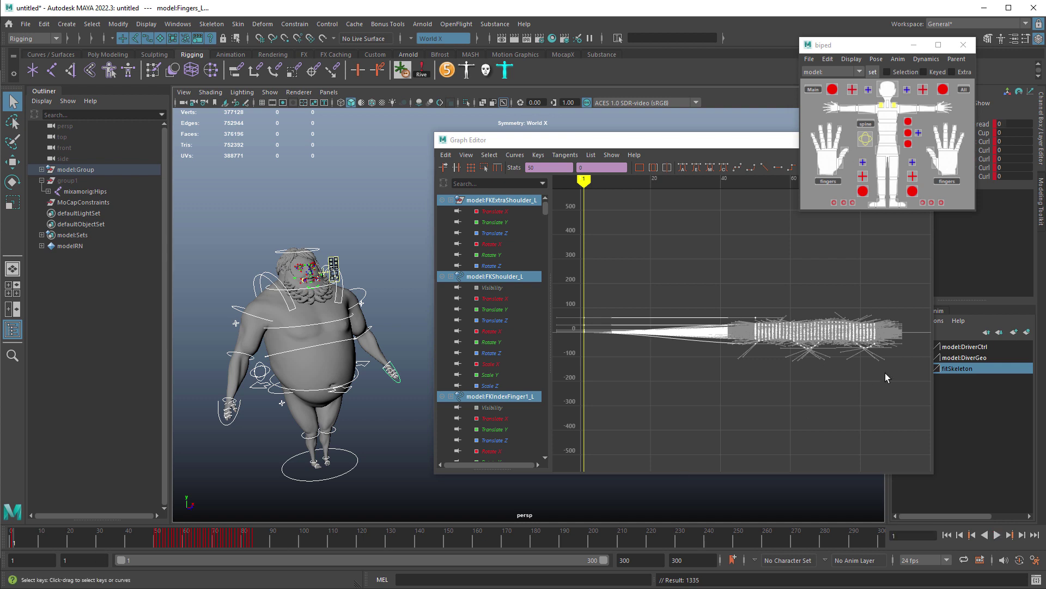
left_click_drag(738, 141, 701, 100)
left_click(900, 346)
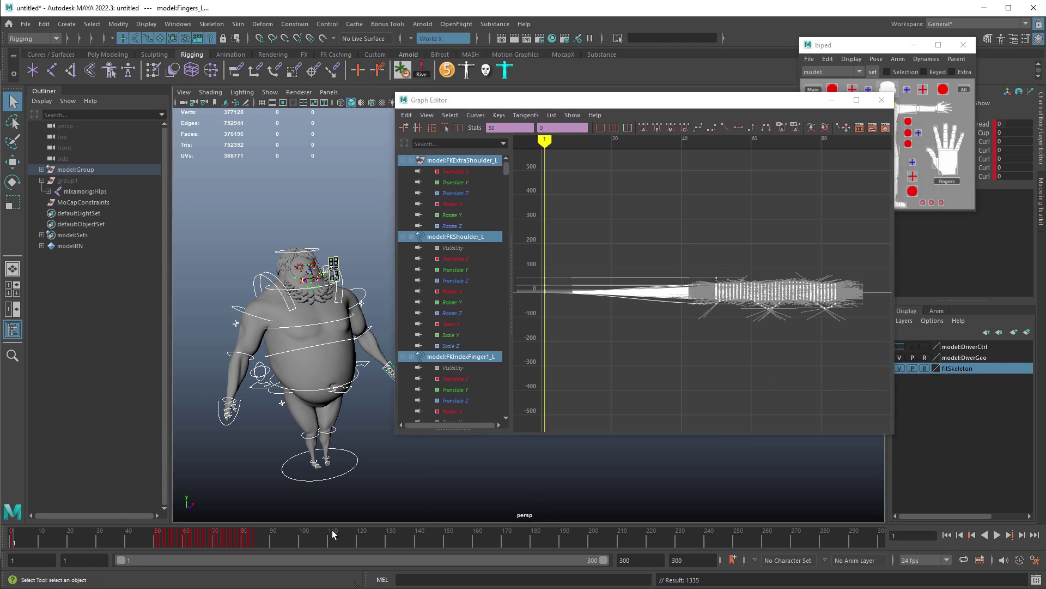
left_click_drag(21, 537, 11, 564)
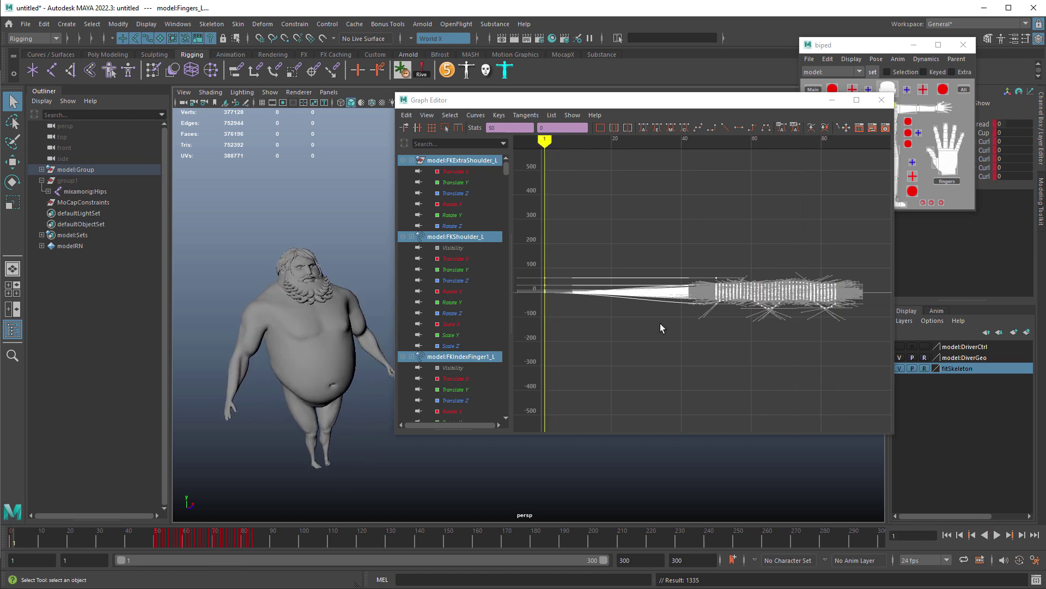
Step: Compare the diver's pose at frames 50 and 84, and delete the last keys of all the walk curves at frame 84
middle_click_drag(685, 308, 609, 319, "alt")
left_click(645, 225)
right_click_drag(654, 255, 689, 270, "alt")
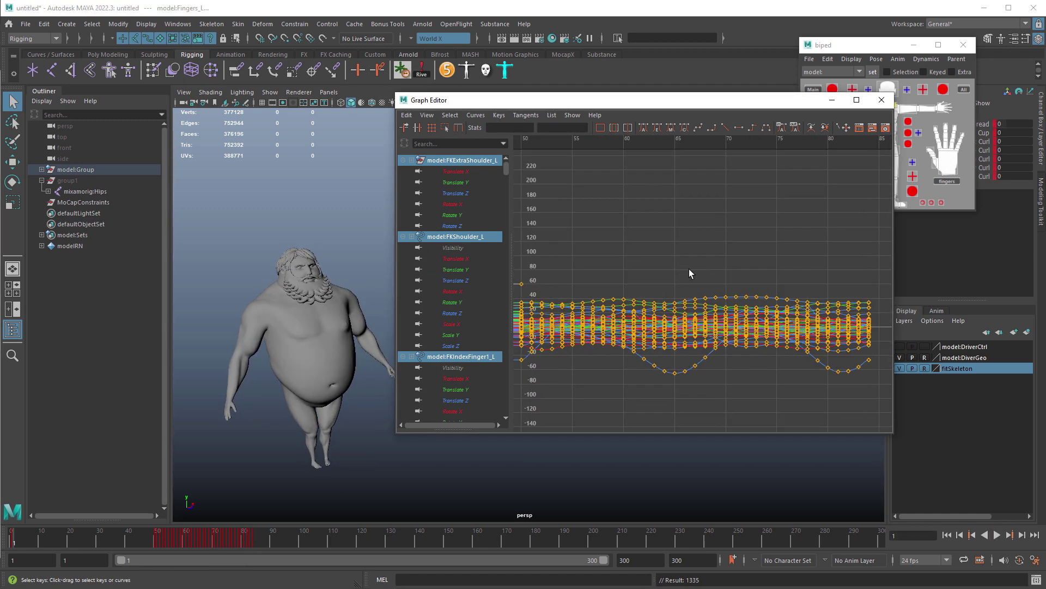
middle_click_drag(726, 278, 729, 264, "alt")
right_click_drag(731, 264, 684, 270, "alt")
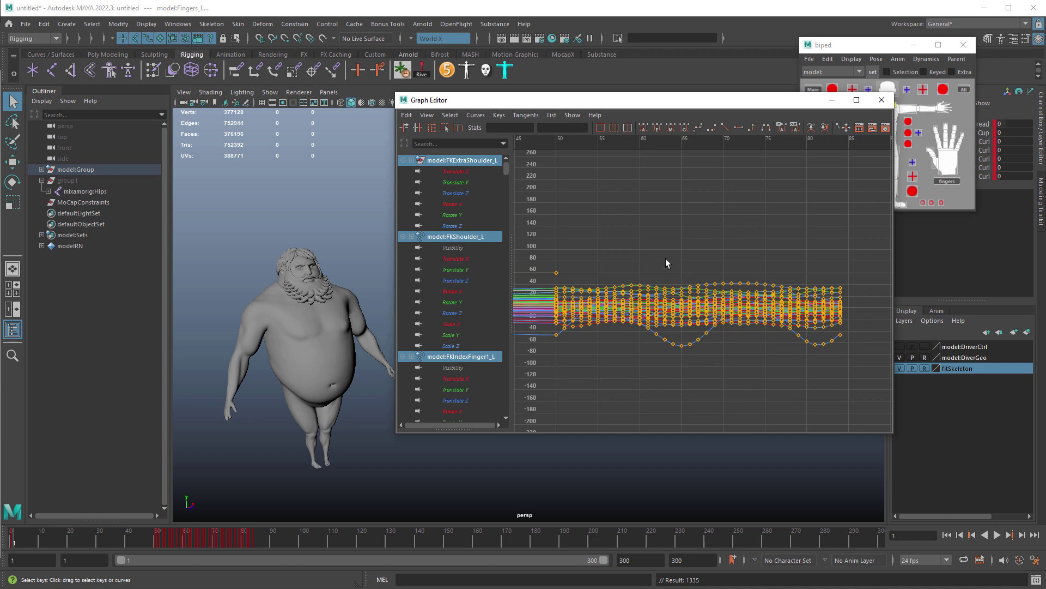
right_click_drag(779, 351, 760, 342, "alt")
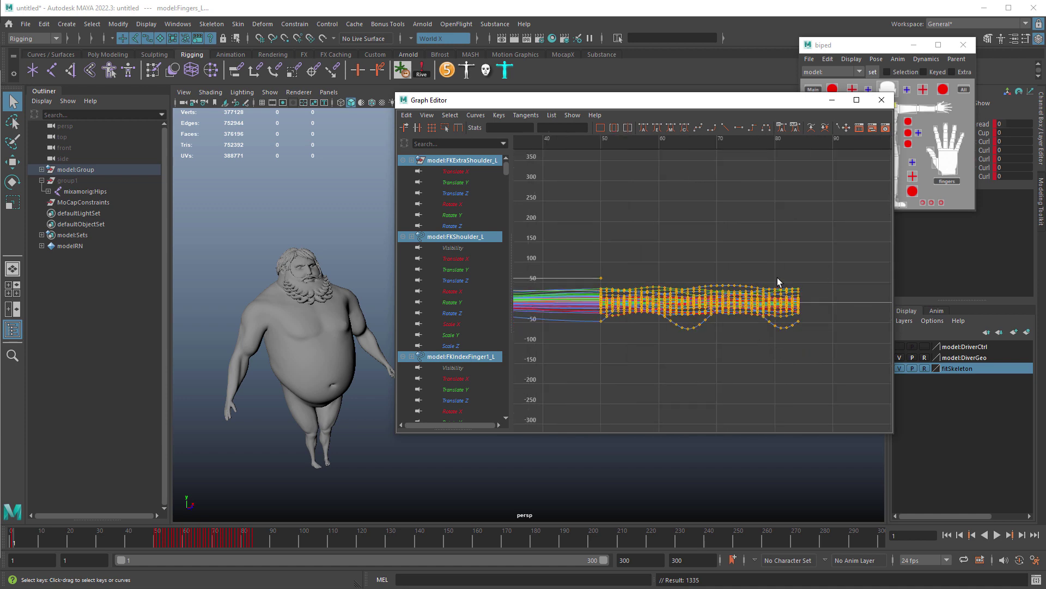
scroll(758, 279, "up", 1)
left_click(156, 542)
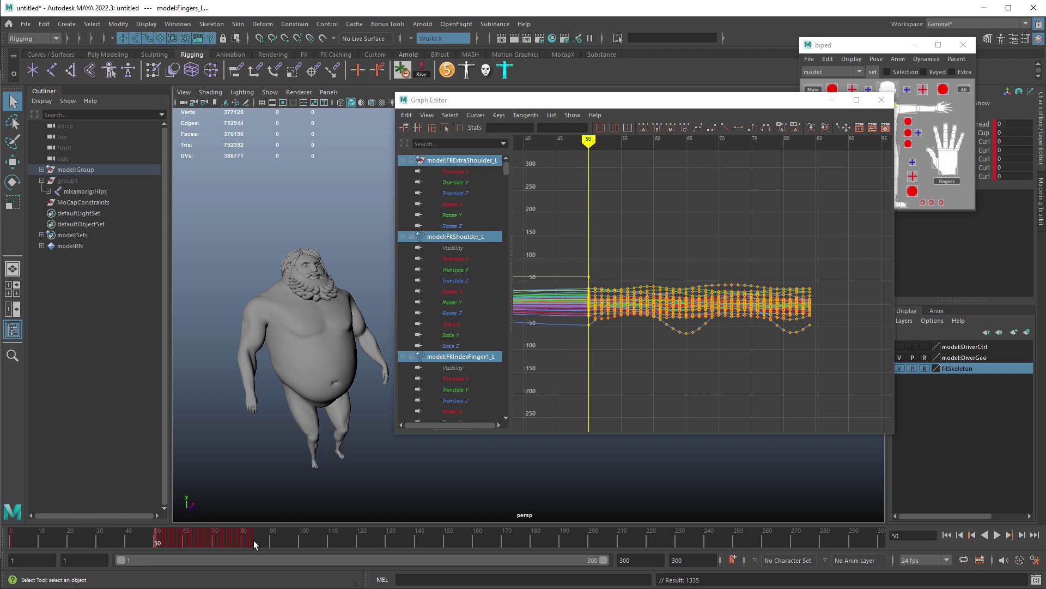
left_click(254, 541)
left_click(156, 542)
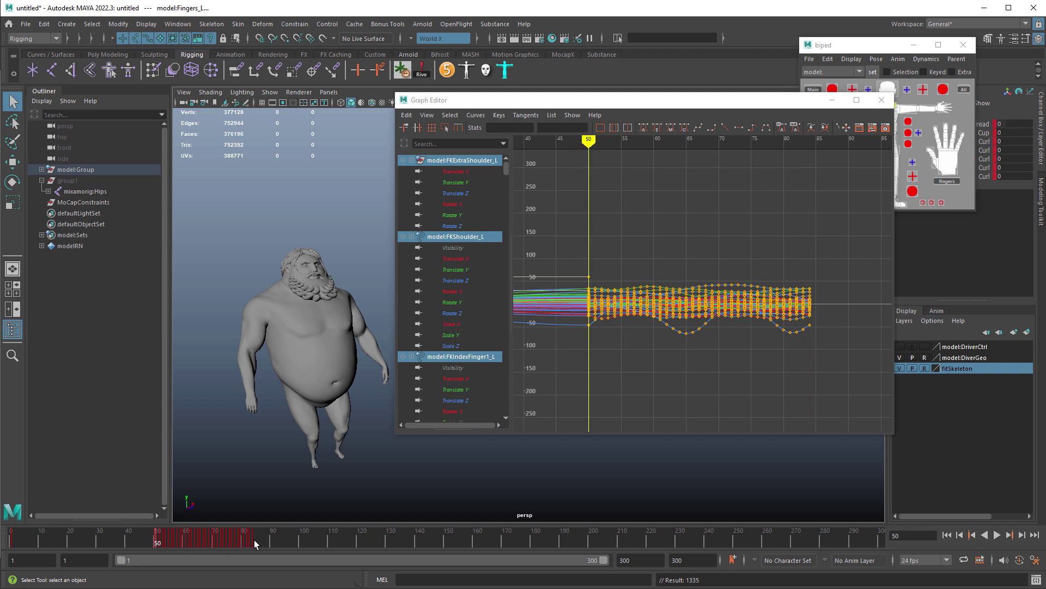
left_click(254, 539)
left_click_drag(857, 245, 811, 358)
key("Delete")
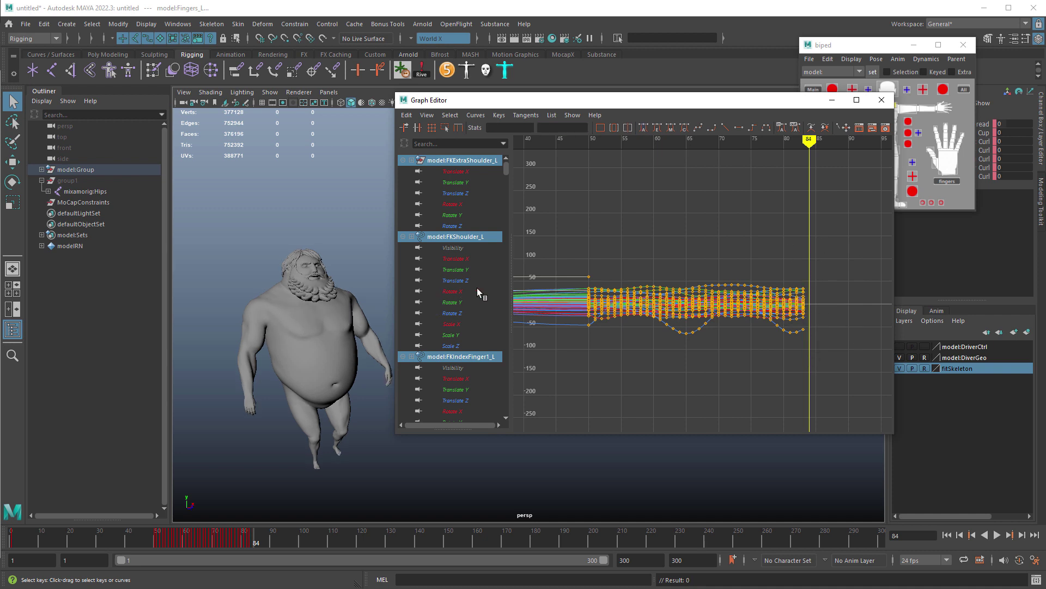
Step: Copy all the walk cycle's keys from frame 50 onward and paste them at frame 84
left_click_drag(581, 240, 824, 389)
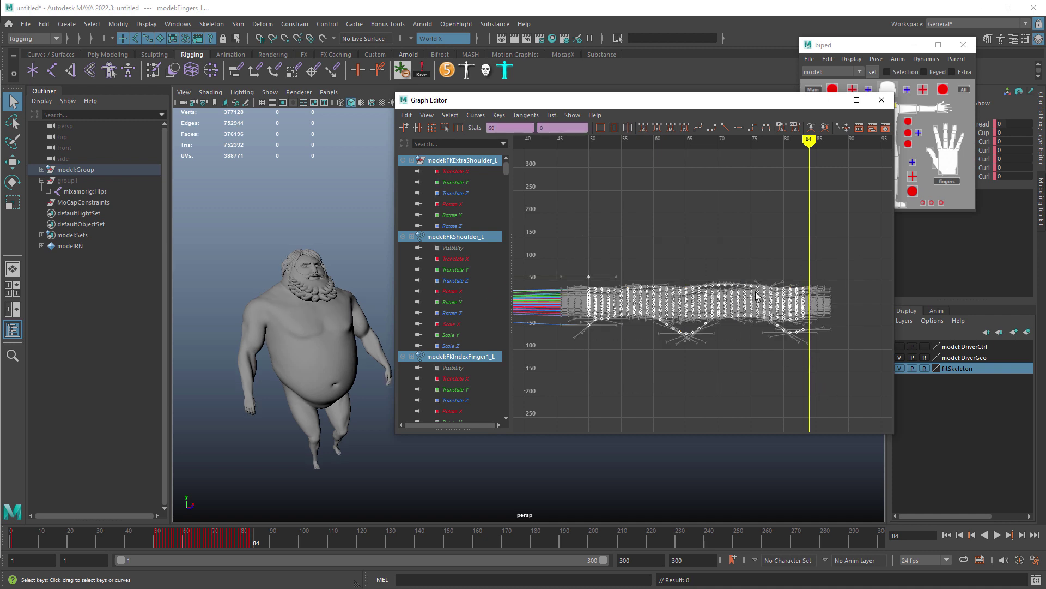
middle_click_drag(747, 239, 736, 237, "alt")
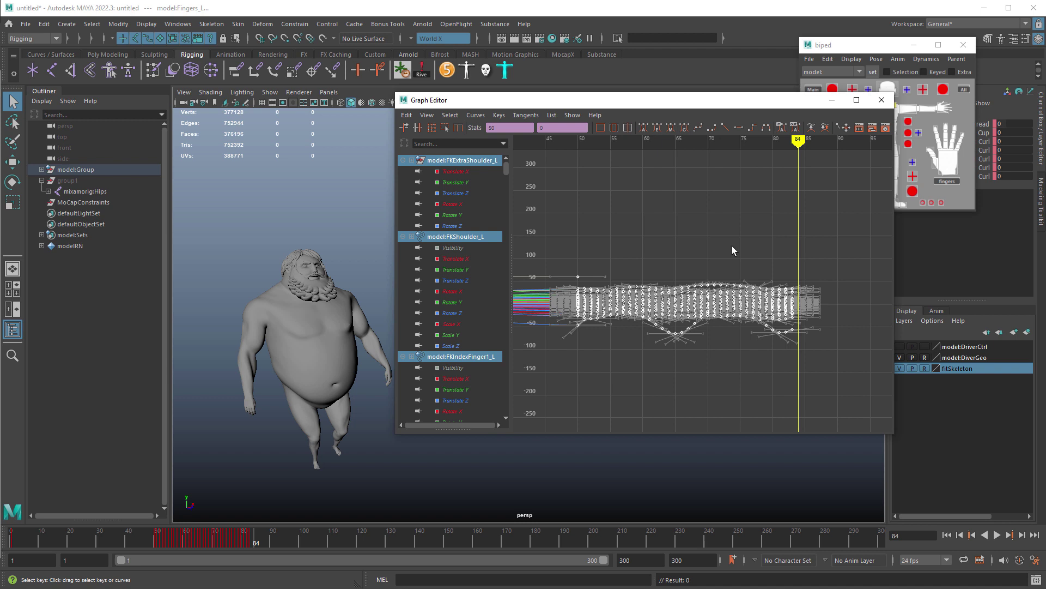
key("ctrl+v")
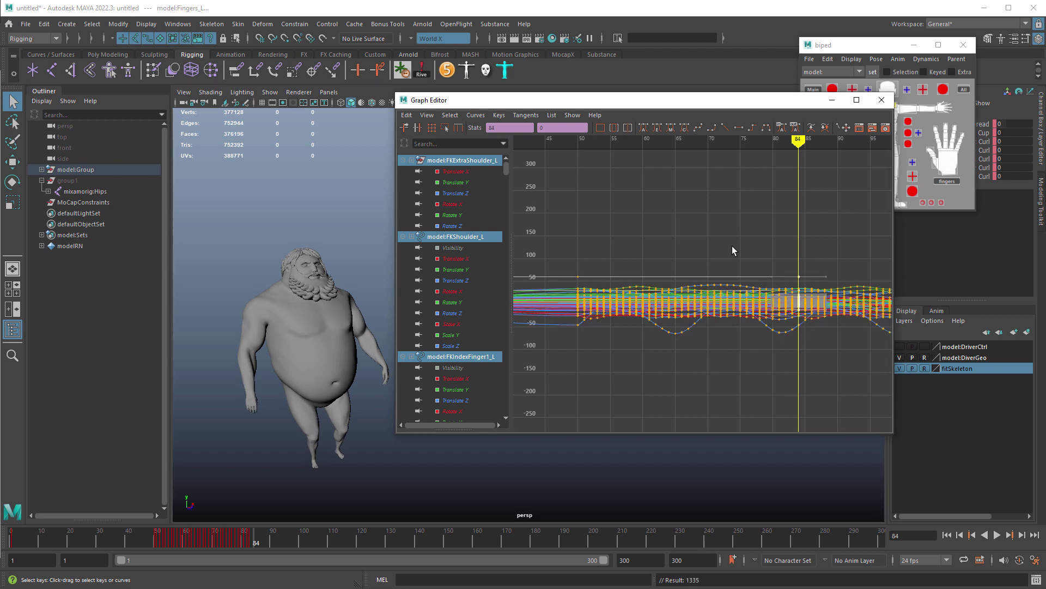
middle_click_drag(799, 243, 700, 243, "alt")
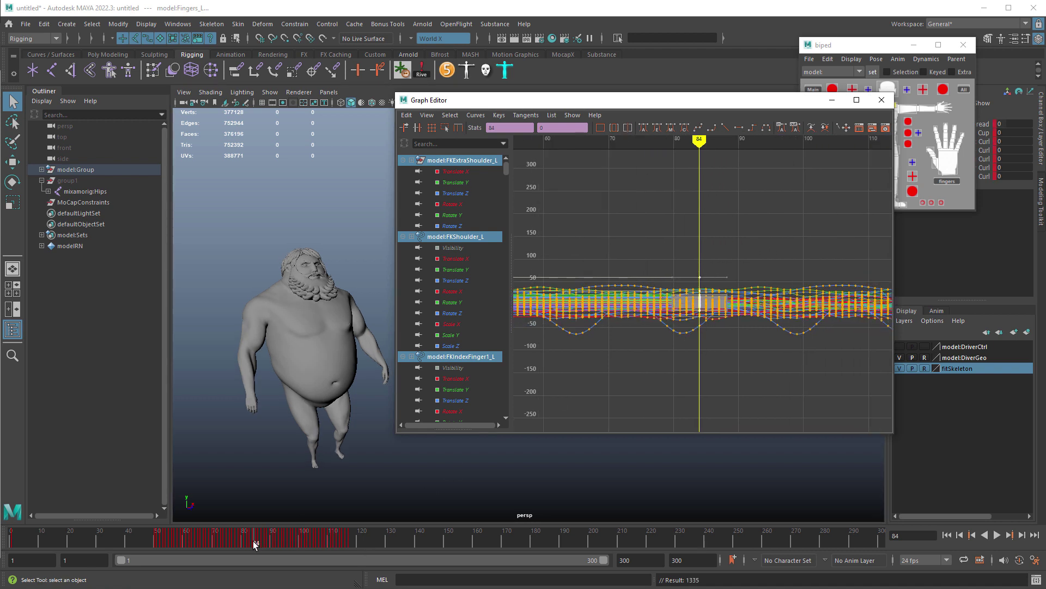
Step: Paste two more copies of the walk cycle, at frames 118 and 152
left_click_drag(253, 541, 351, 547)
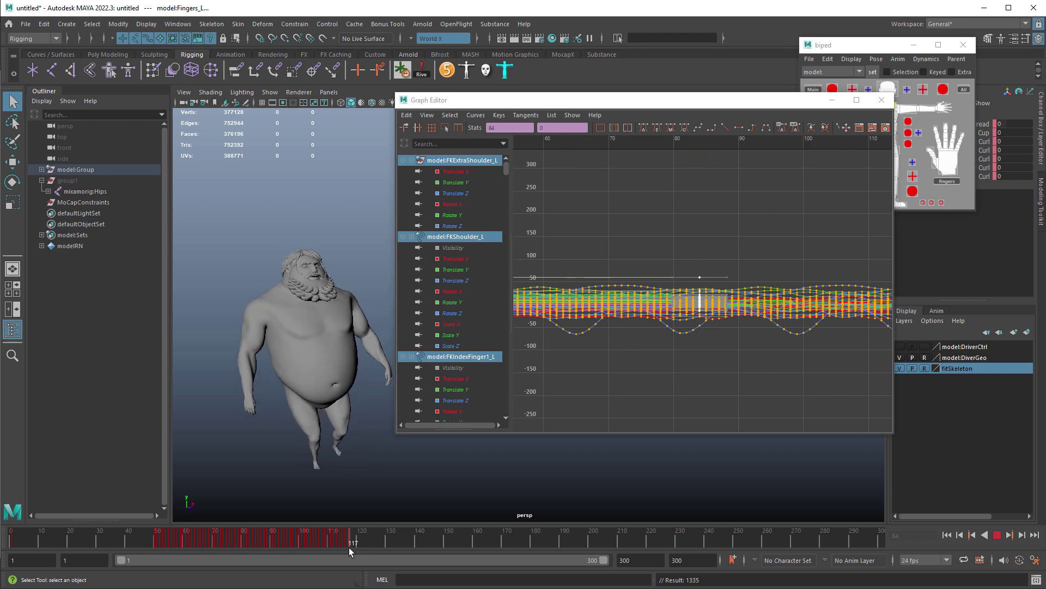
middle_click_drag(880, 304, 559, 319, "alt")
key("ctrl+v")
left_click(692, 143)
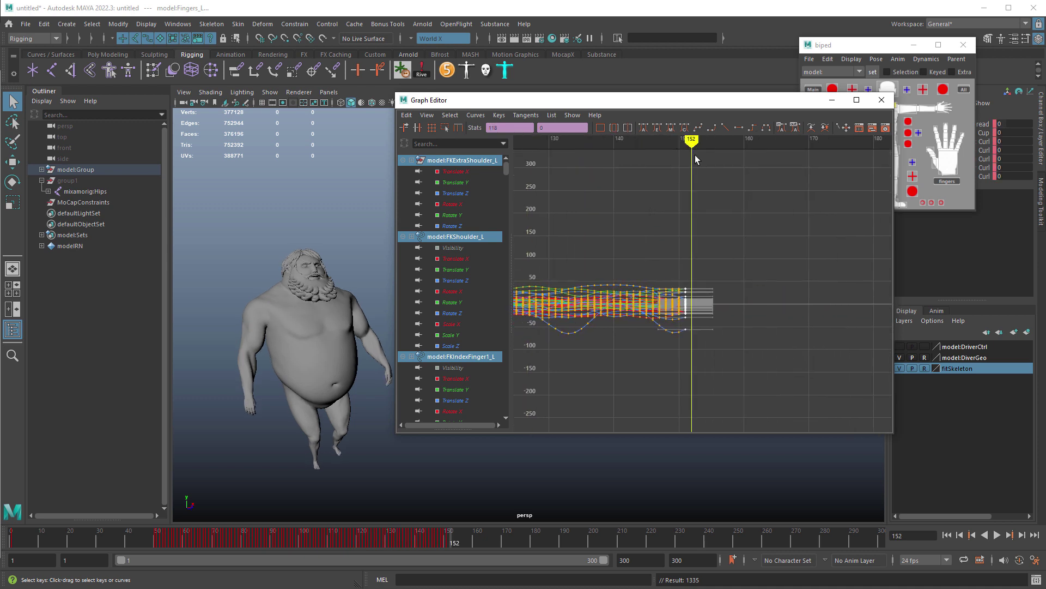
key("ctrl+v")
Step: Paste further copies of the walk cycle at frames 186 and 220
middle_click_drag(725, 207, 466, 207, "alt")
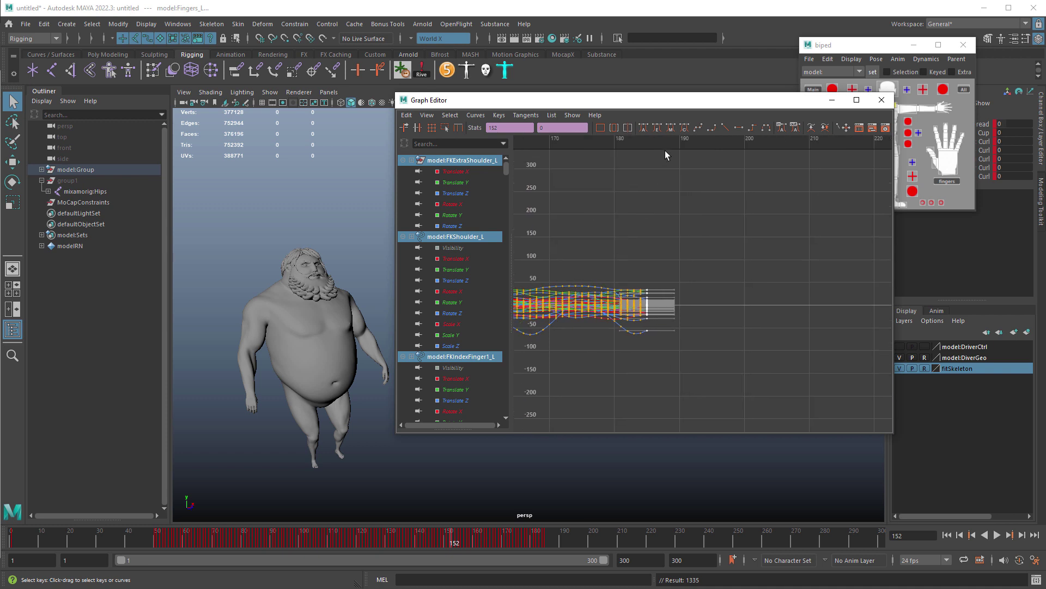
left_click_drag(665, 143, 654, 143)
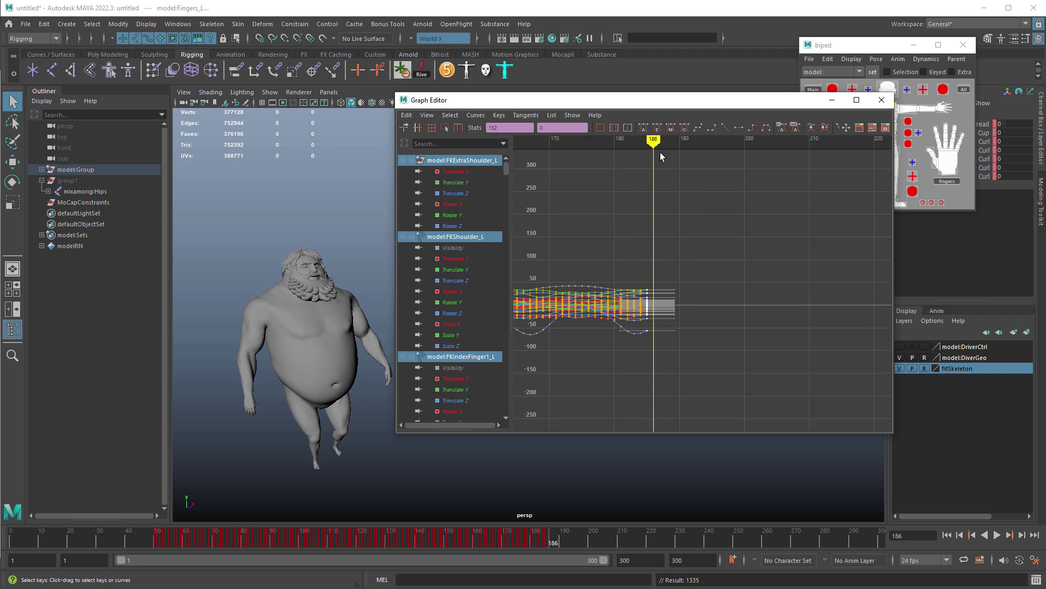
key("ctrl+v")
middle_click_drag(770, 207, 532, 211, "alt")
left_click_drag(650, 143, 647, 143)
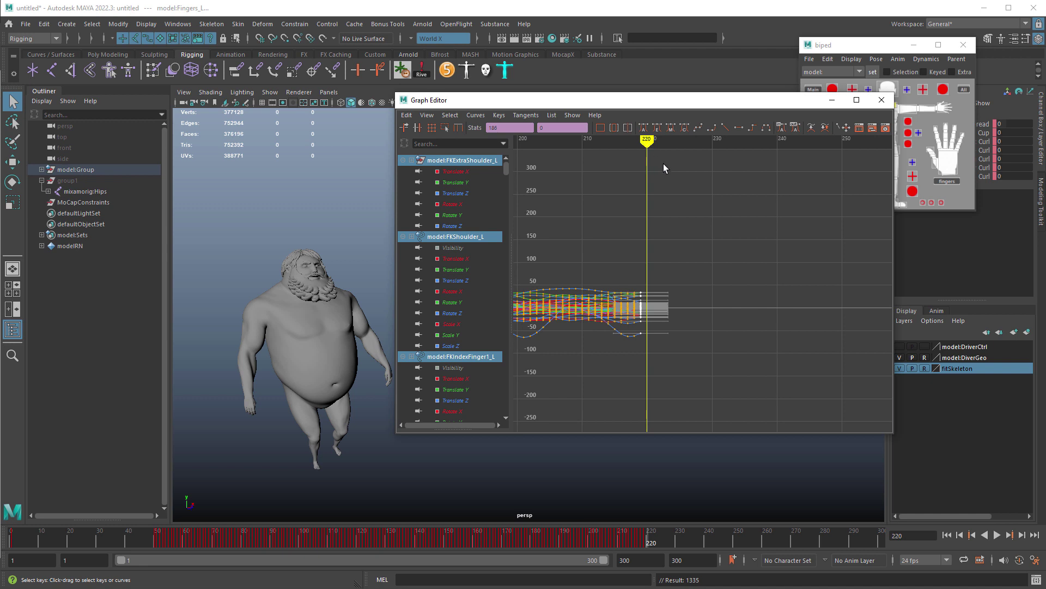
key("ctrl+v")
Step: Paste another copy of the walk cycle at frame 254
middle_click_drag(746, 237, 688, 240, "alt")
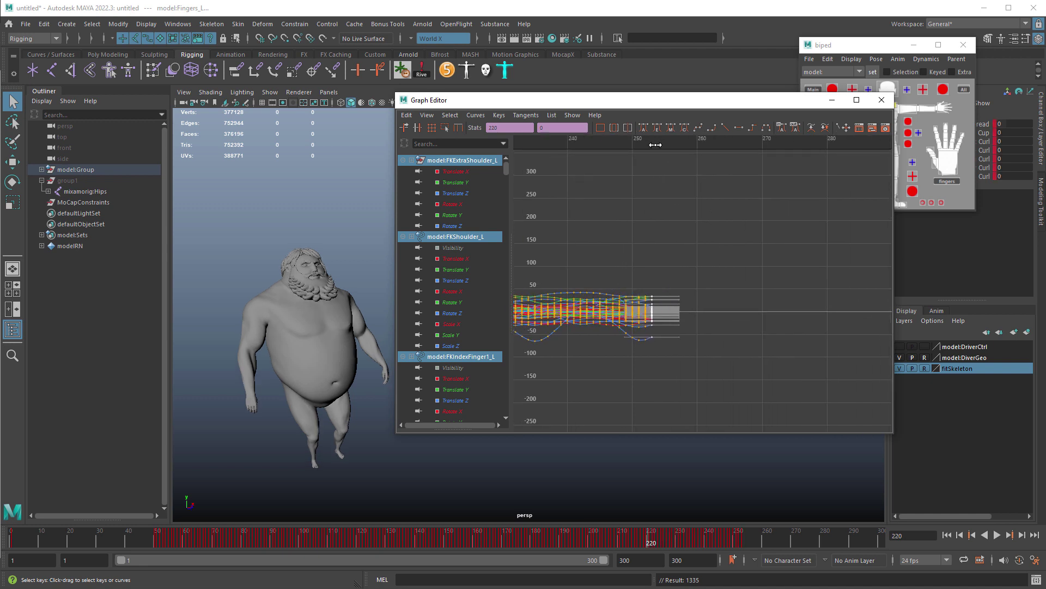
left_click(656, 144)
key("ctrl+v")
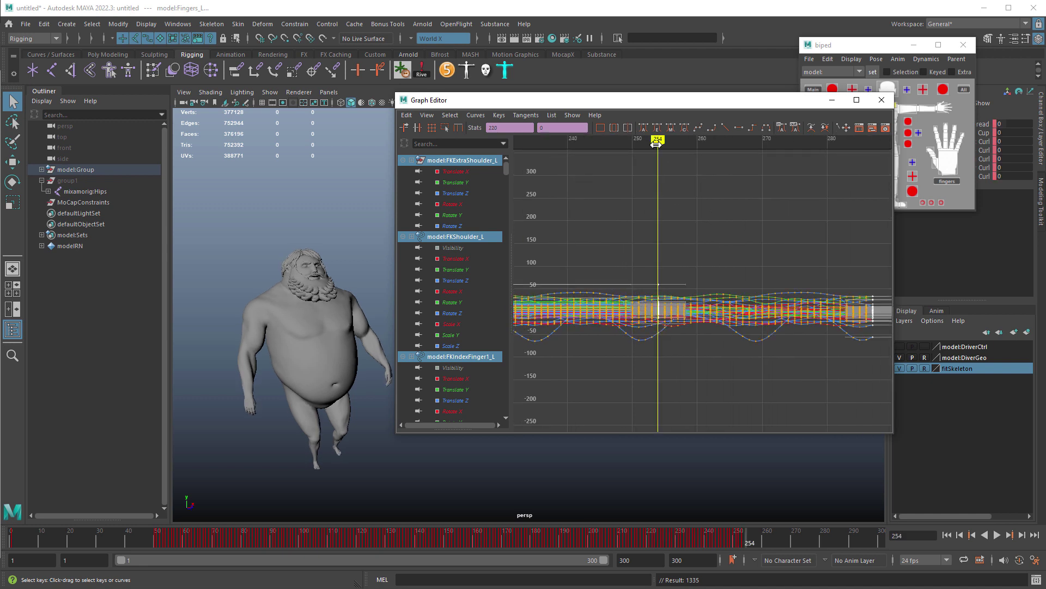
Step: Paste another copy of the walk cycle at frame 288 and delete all keys beyond frame 300
middle_click_drag(742, 226, 610, 223, "alt")
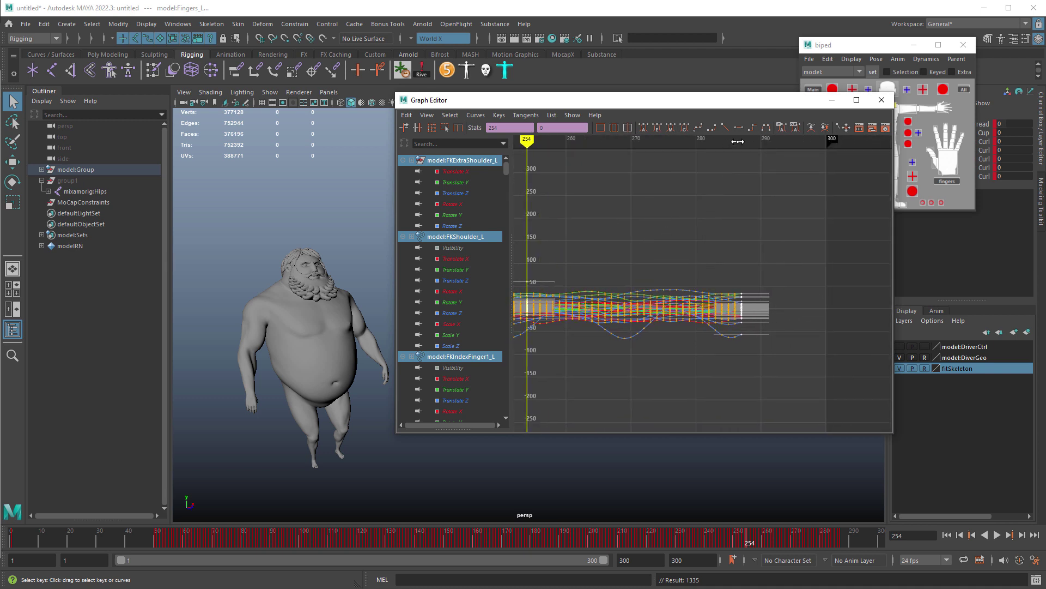
left_click_drag(740, 140, 746, 141)
key("ctrl+v")
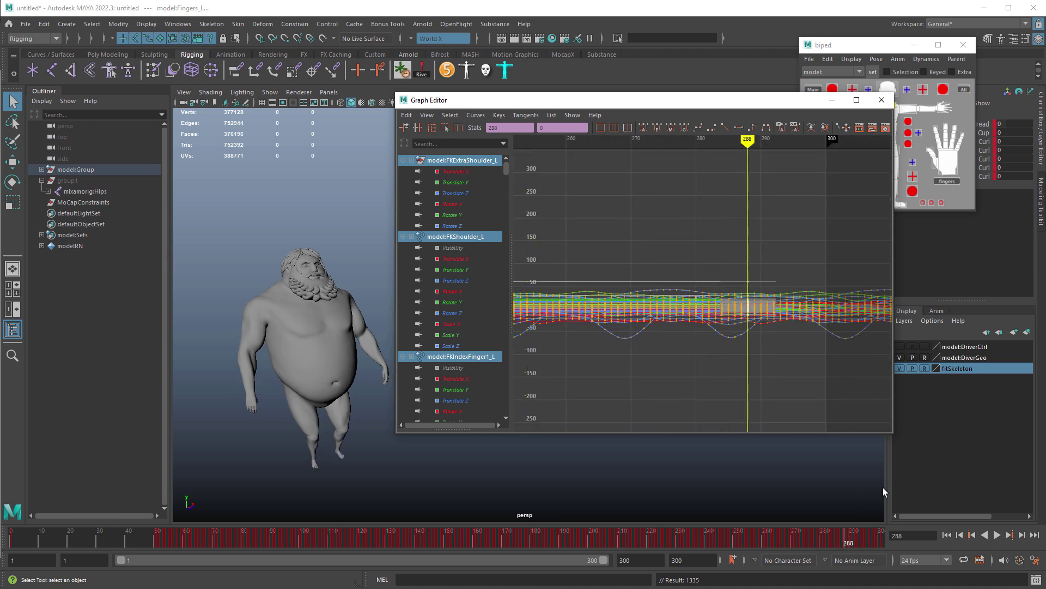
middle_click_drag(829, 366, 604, 362, "alt")
left_click_drag(869, 237, 666, 402)
key("Delete")
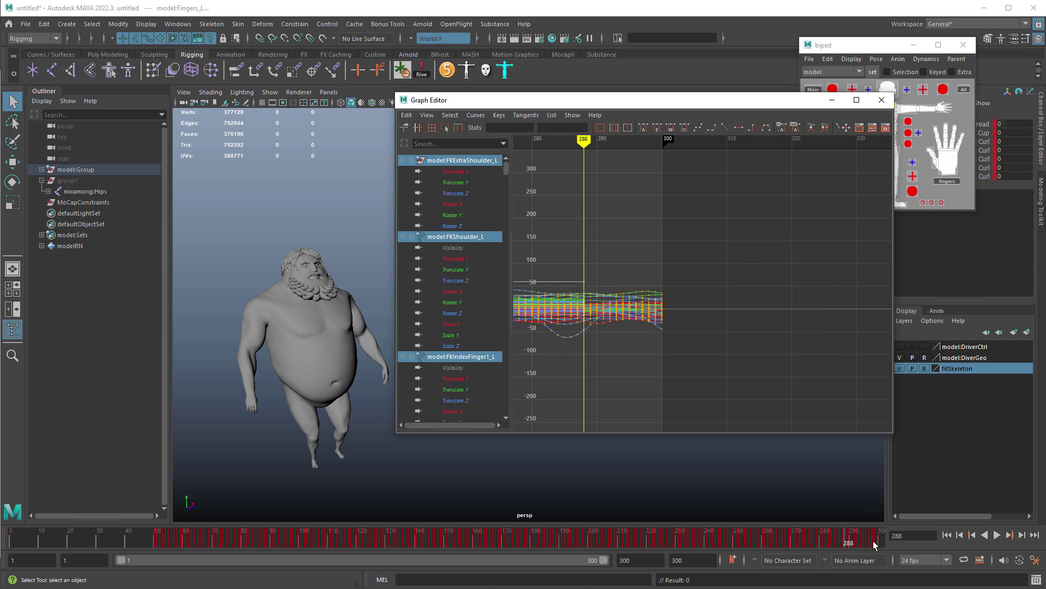
Step: Close the Graph Editor, play the repeated walk from the first frame to check it, and return to frame 1
left_click_drag(877, 542, 614, 493)
left_click(882, 99)
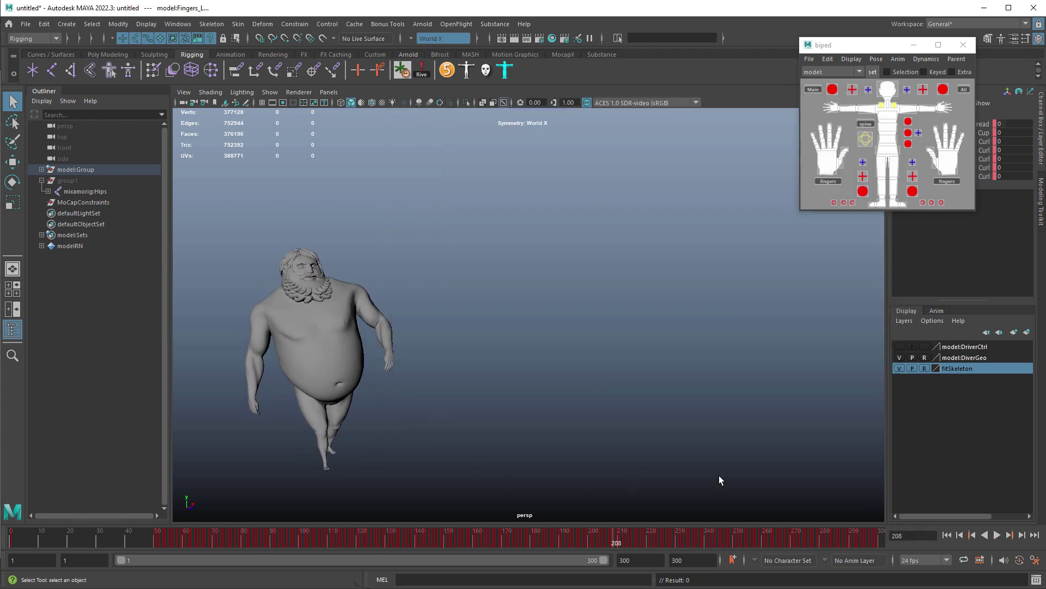
left_click(948, 536)
left_click(998, 536)
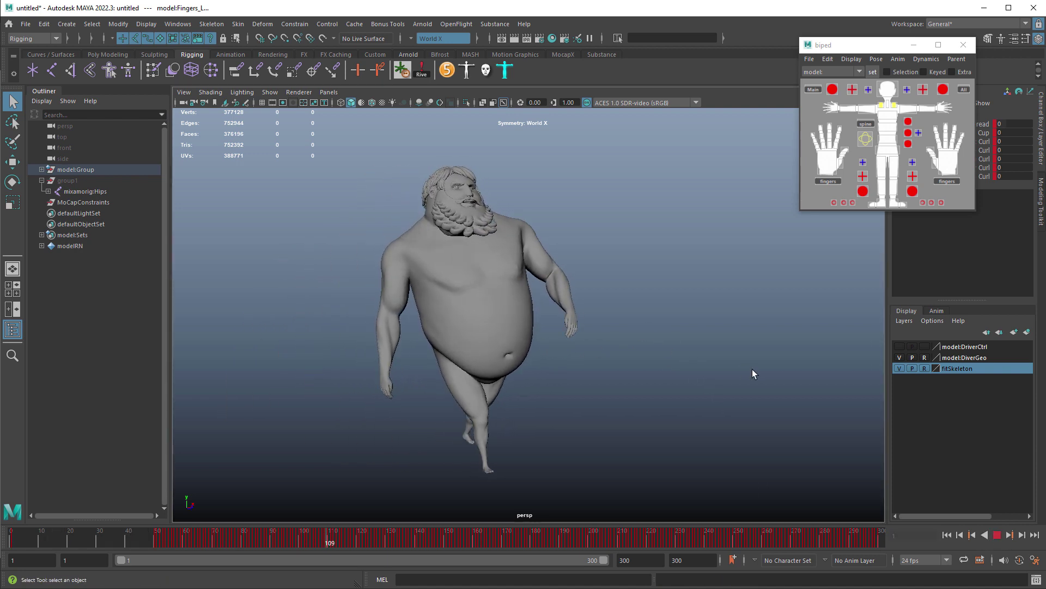
left_click(998, 535)
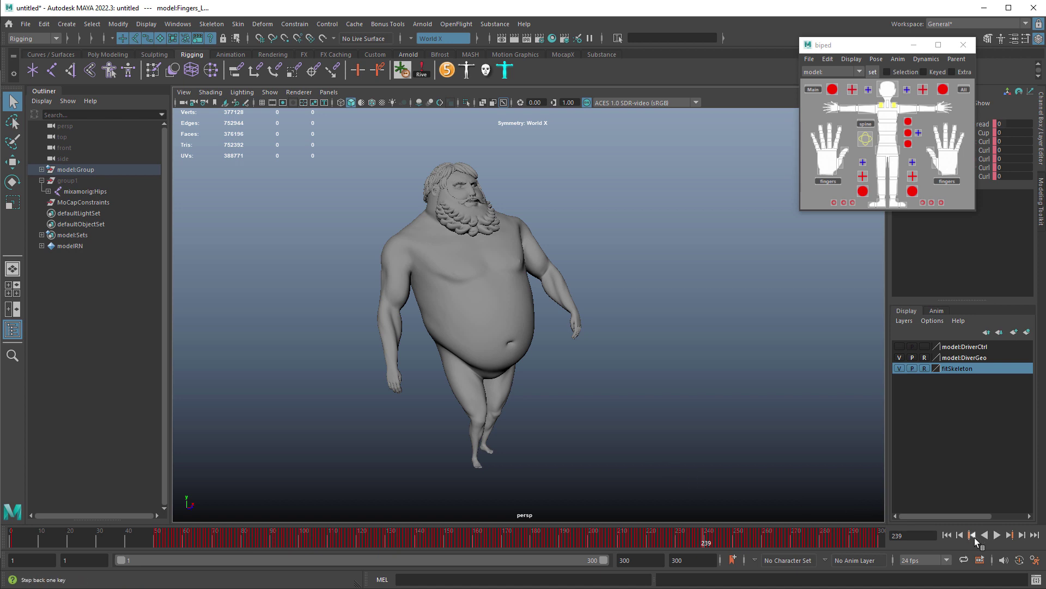
left_click(946, 535)
Step: Close the biped picker and expand model:Group in the Outliner
mouse_move(572, 346)
left_mouse_down("alt")
mouse_move(536, 349)
mouse_move(583, 349)
left_mouse_up("alt")
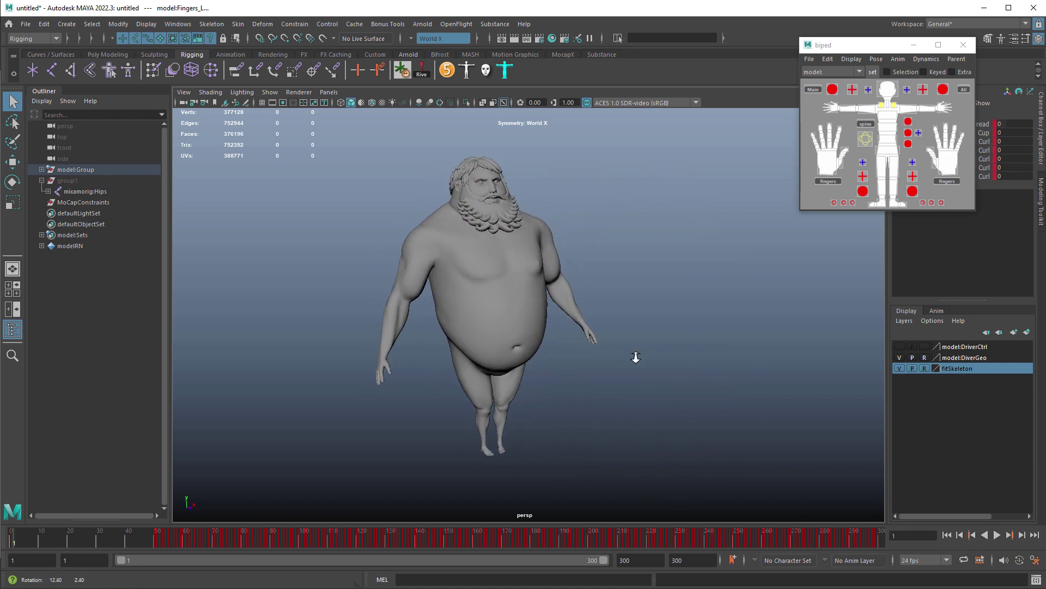
left_click(964, 45)
right_click_drag(626, 259, 659, 264, "alt")
middle_click_drag(648, 292, 644, 271, "alt")
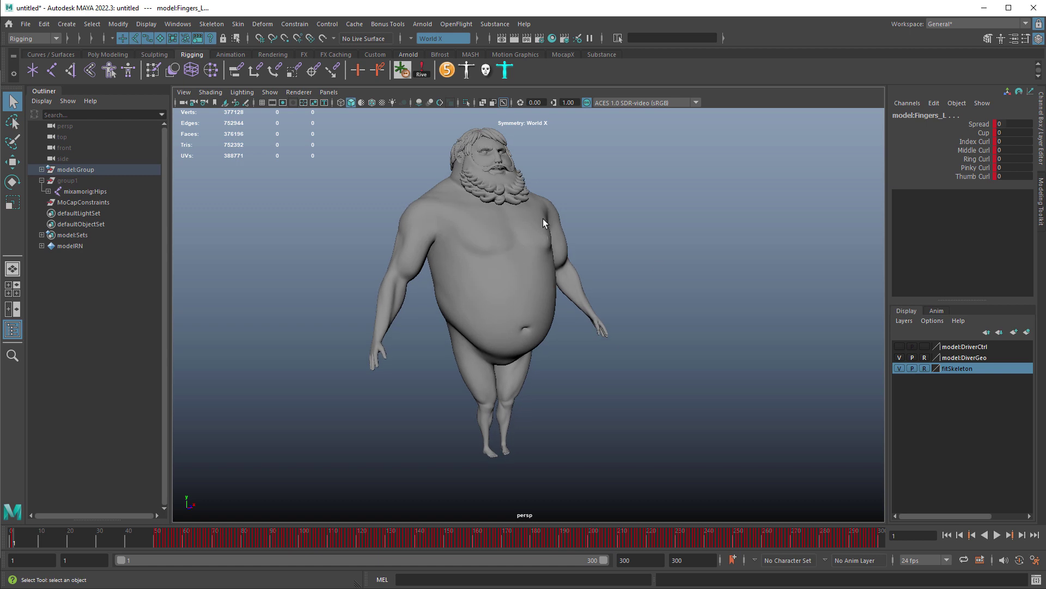
left_click(42, 170)
left_click(100, 227)
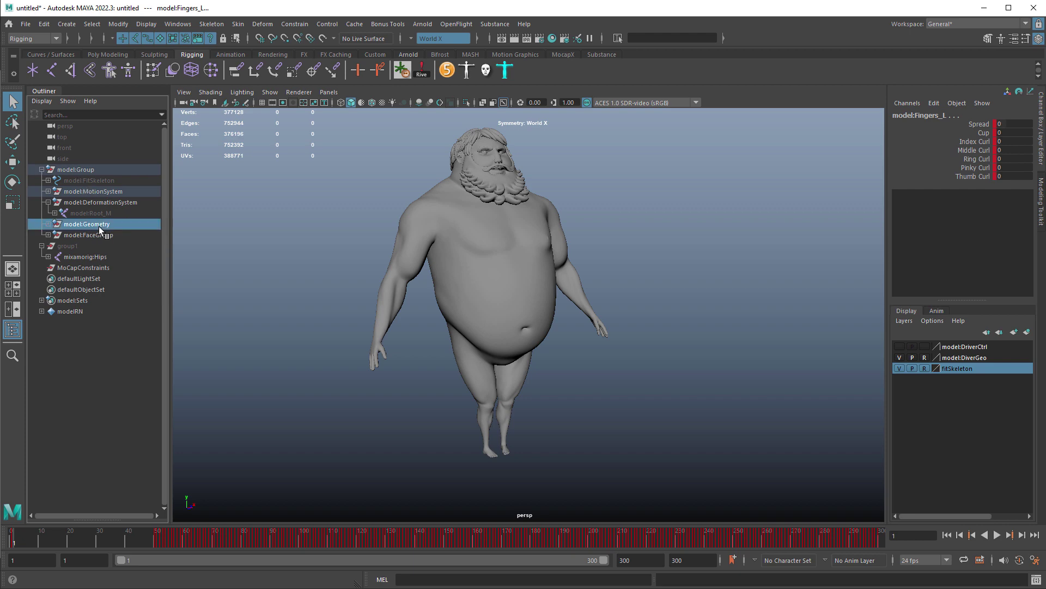
left_click(48, 224)
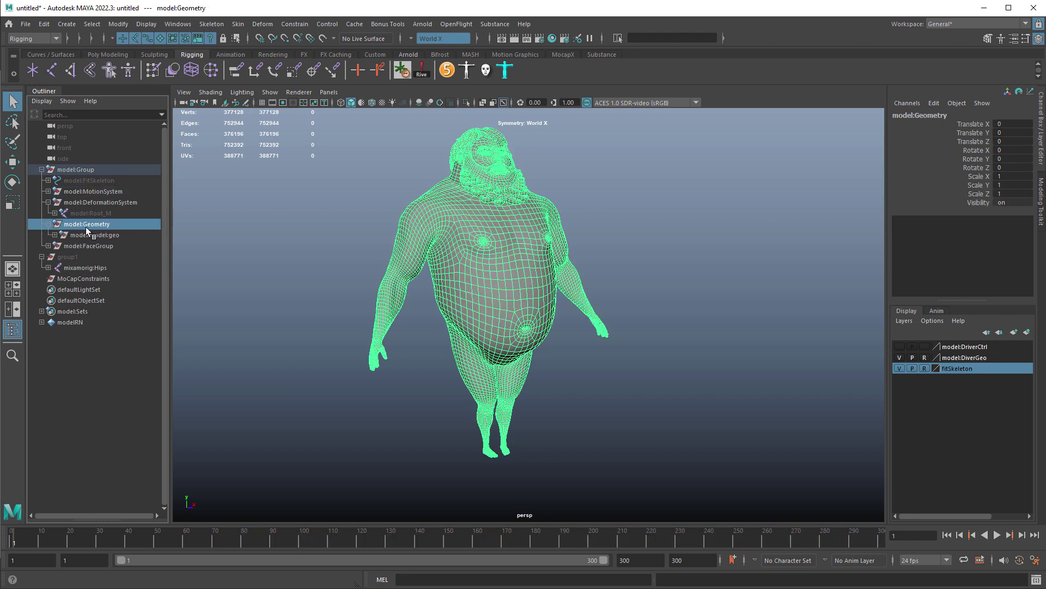
left_click(49, 225)
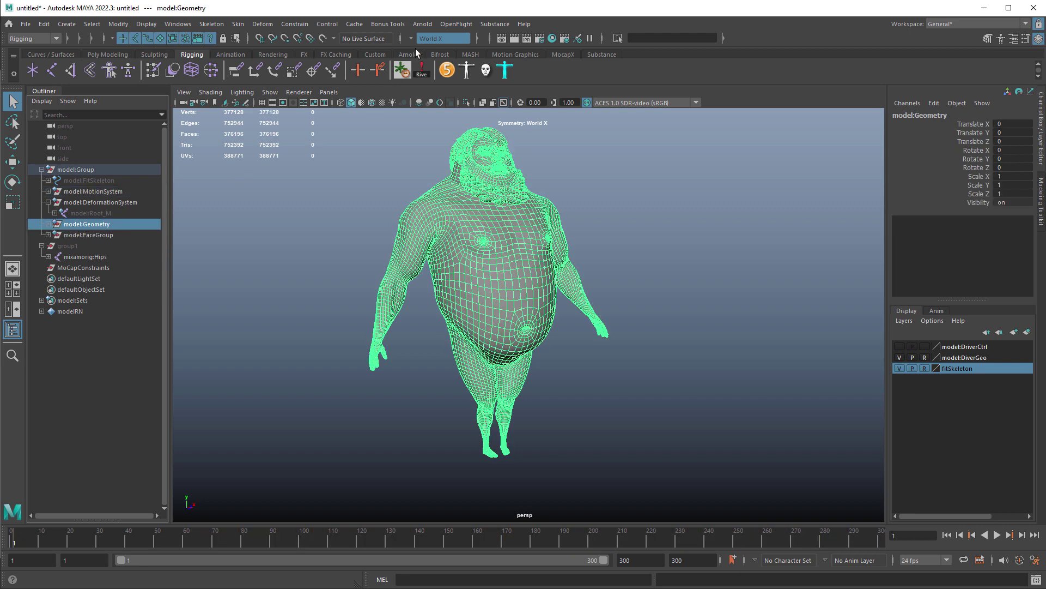
left_click(354, 25)
left_click(331, 125)
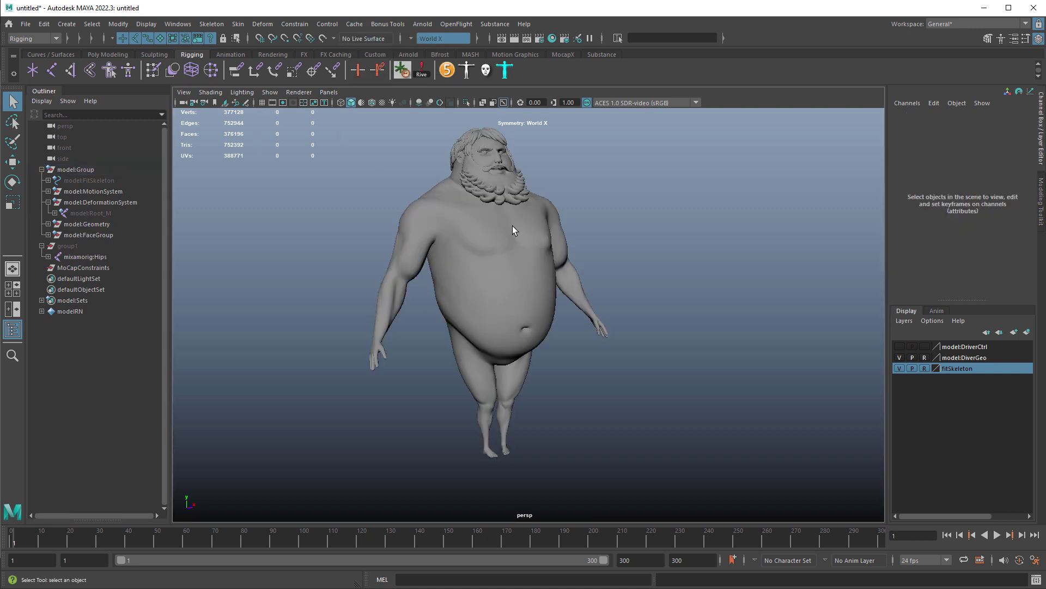
Step: Select the body mesh and turn off its smooth mesh preview
left_click_drag(512, 226, 510, 223, "alt")
right_click_drag(510, 223, 538, 250, "alt")
key("w")
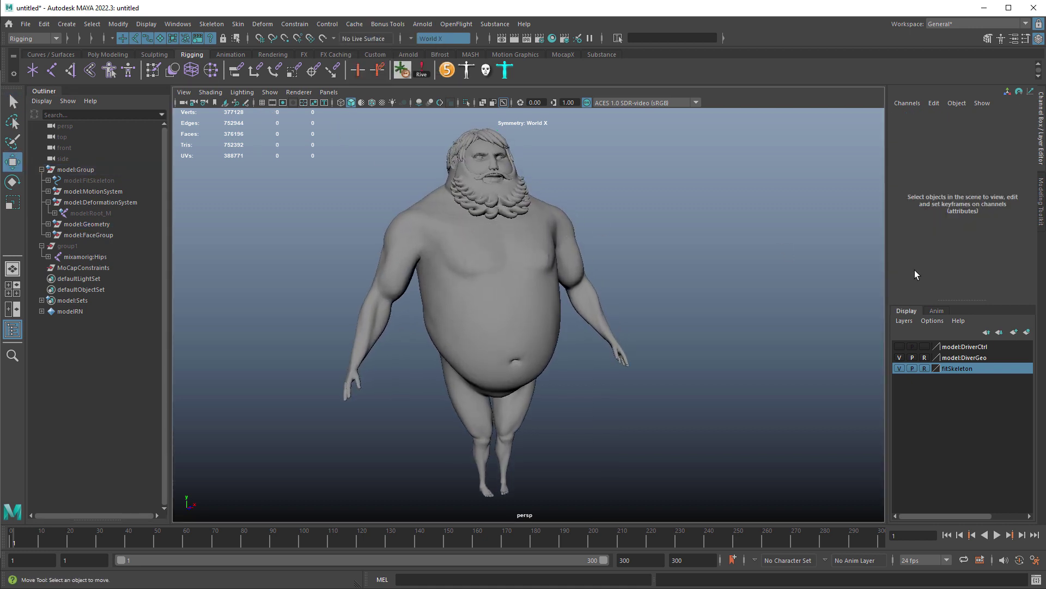
left_click(540, 269)
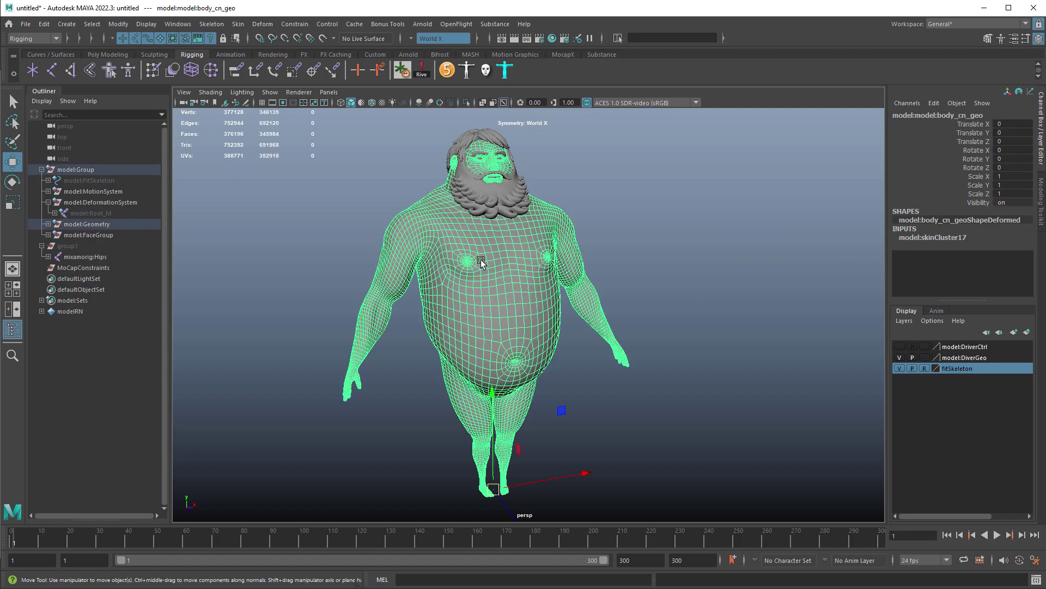
right_click_drag(480, 259, 763, 337, "alt")
left_click_drag(512, 267, 651, 270, "alt")
middle_click_drag(534, 306, 822, 411, "alt")
right_click_drag(822, 411, 845, 423, "alt")
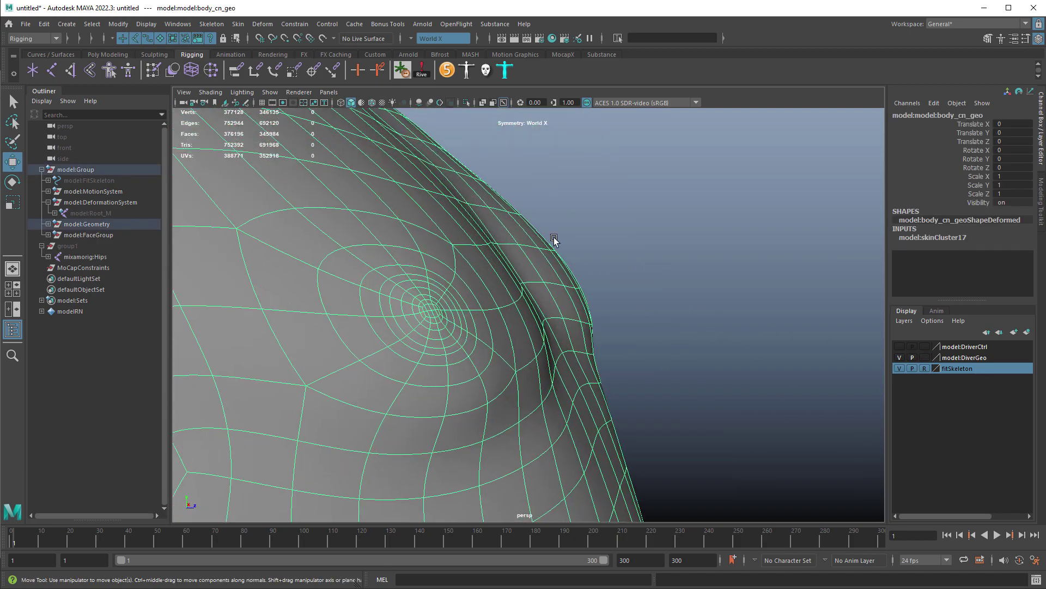
middle_click_drag(554, 238, 596, 256, "alt")
key("1")
right_click_drag(694, 273, 470, 213, "alt")
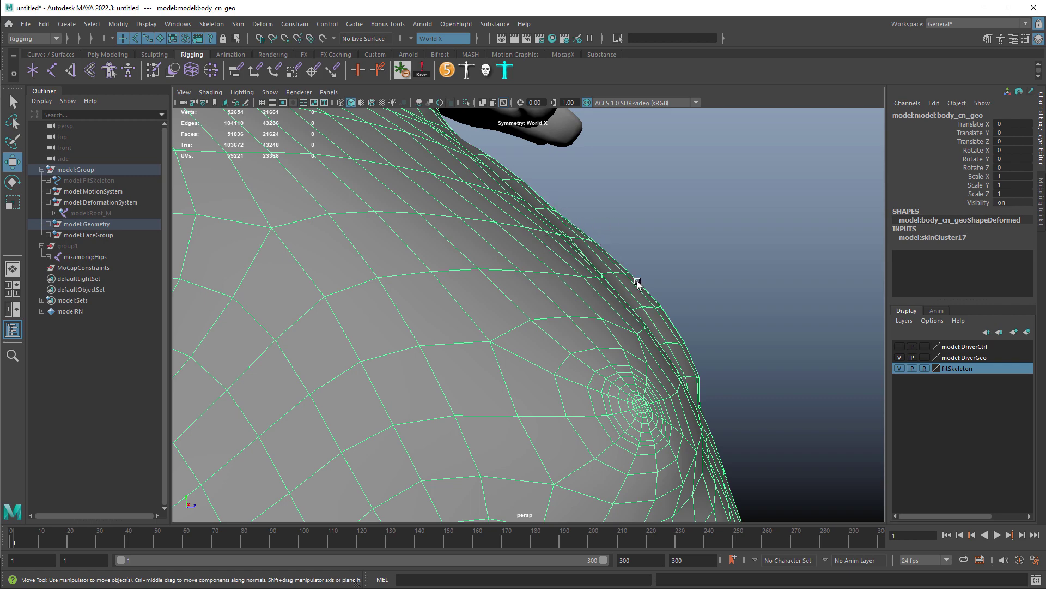
Step: Apply the polygon Smooth operation to the body mesh and clear the selection
right_click_drag(747, 373, 528, 294, "alt")
left_click_drag(583, 305, 485, 306, "alt")
middle_click_drag(507, 327, 507, 253, "alt")
left_click_drag(600, 243, 493, 240, "alt")
right_click_drag(507, 241, 585, 238, "alt")
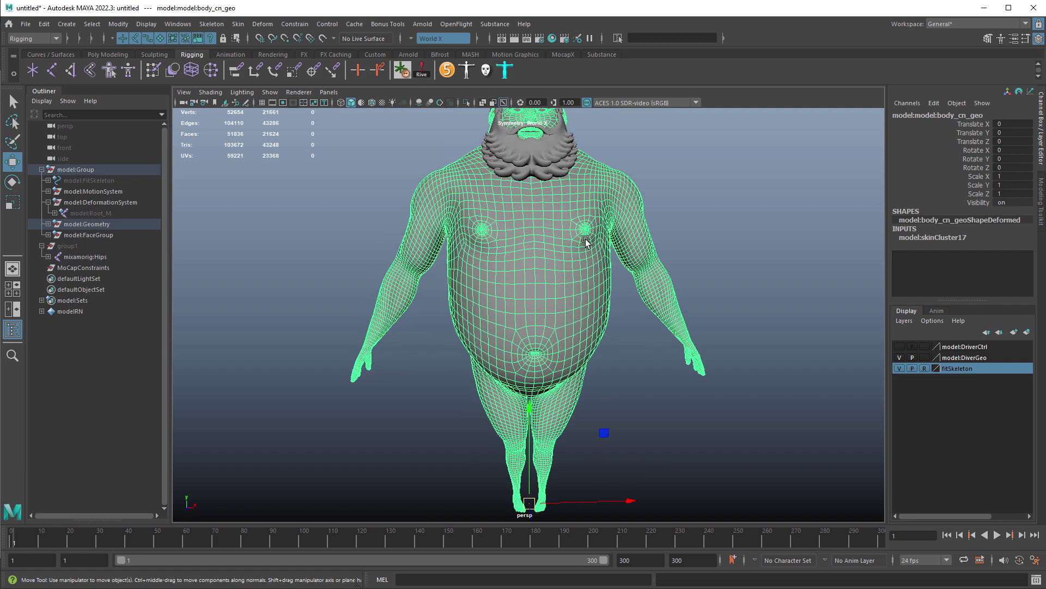
left_click_drag(504, 239, 582, 236, "alt")
left_click_drag(463, 249, 491, 247, "alt")
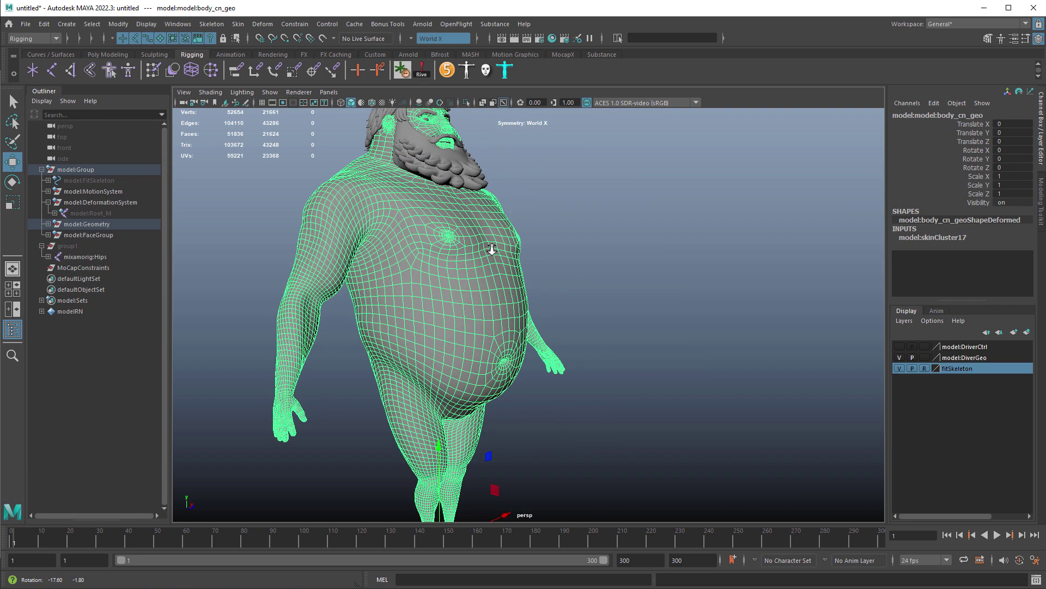
right_click_drag(492, 246, 490, 222, "alt")
left_click(110, 54)
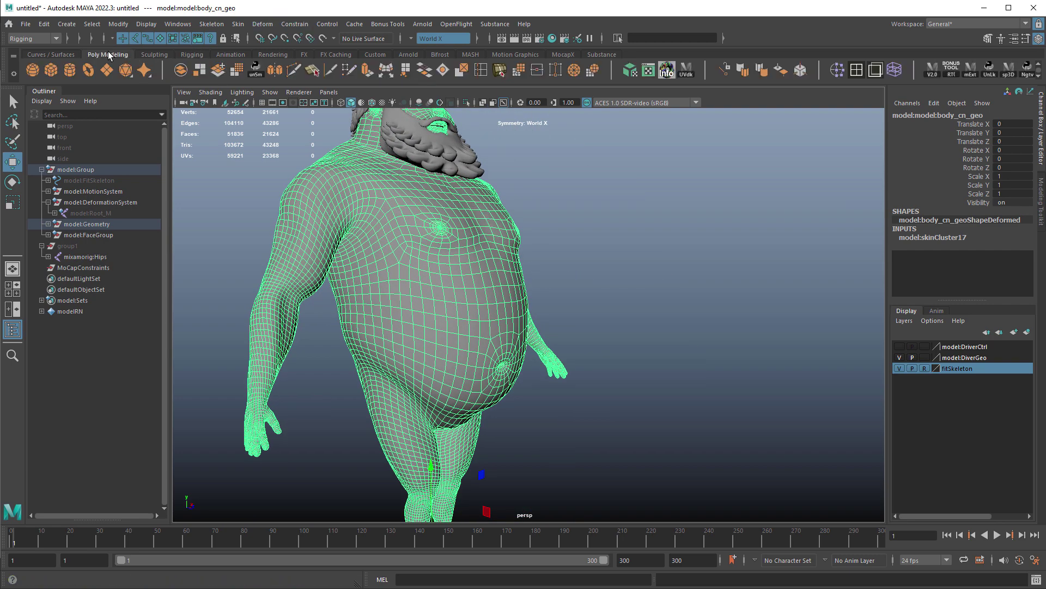
left_click(236, 70)
left_click(590, 180)
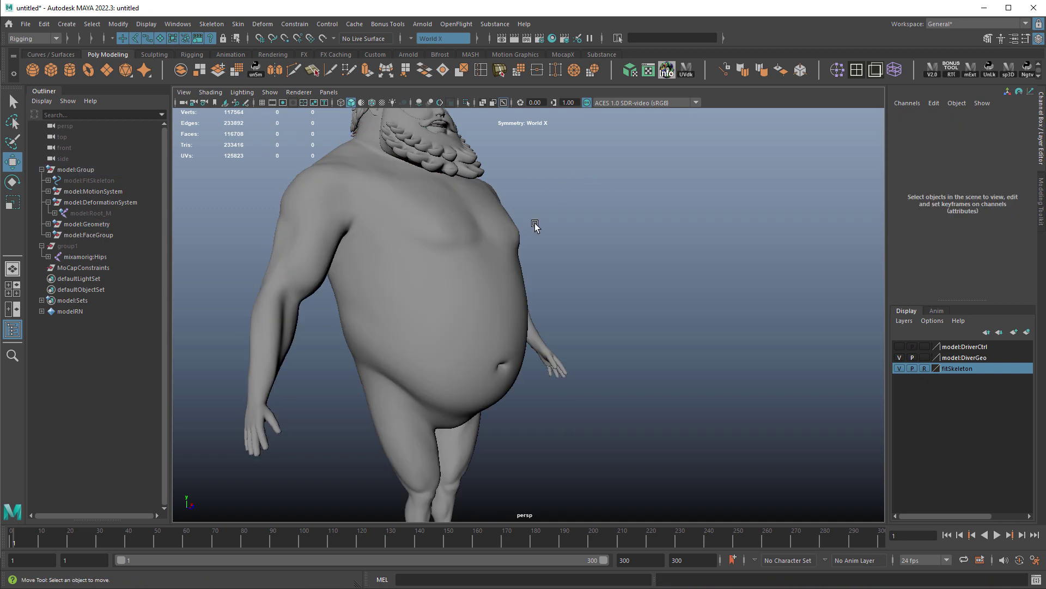
Step: Play the animation to check the smoothed body in motion and stop at frame 130
key("alt+v")
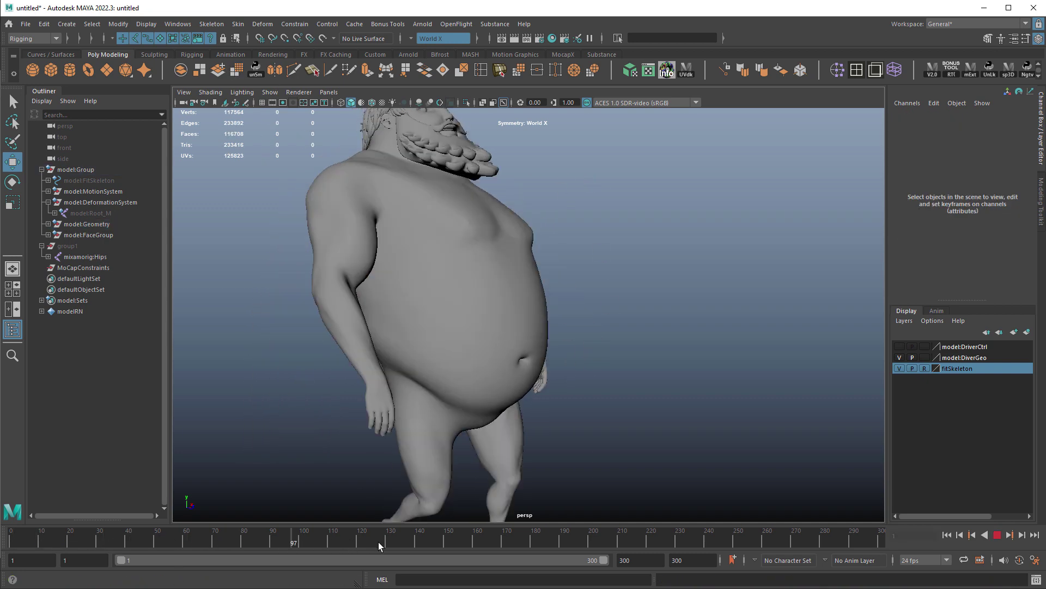
left_click_drag(430, 546, 388, 537)
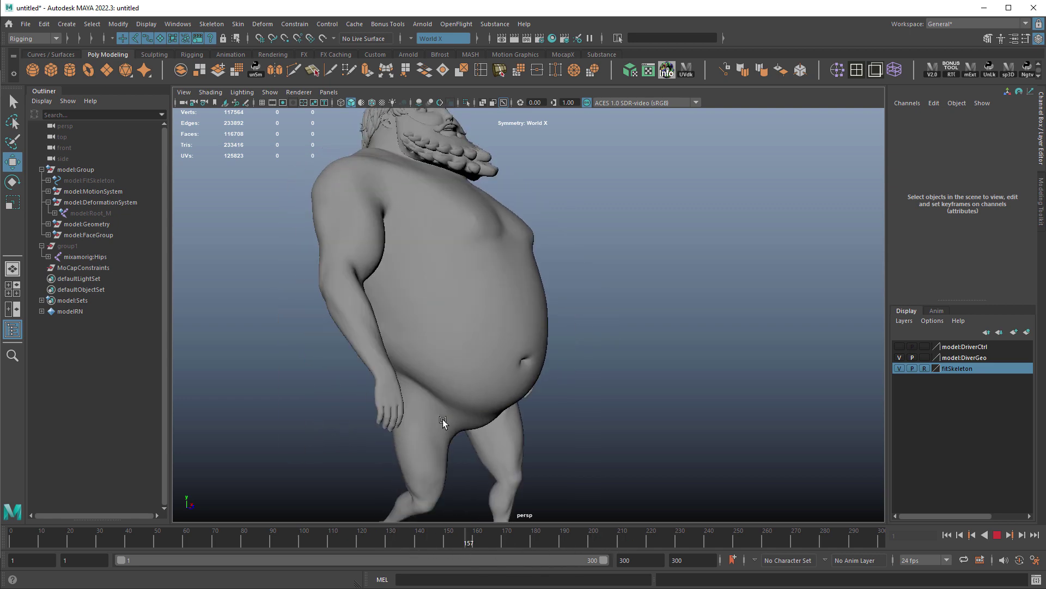
right_click_drag(453, 333, 478, 259, "alt")
left_click_drag(478, 259, 413, 285, "alt")
middle_click_drag(413, 285, 351, 273, "alt")
Step: Export the model:Geometry group as an Alembic cache named man_anim_walkStrut_v001.abc in the project's alembic folder
left_click(95, 225)
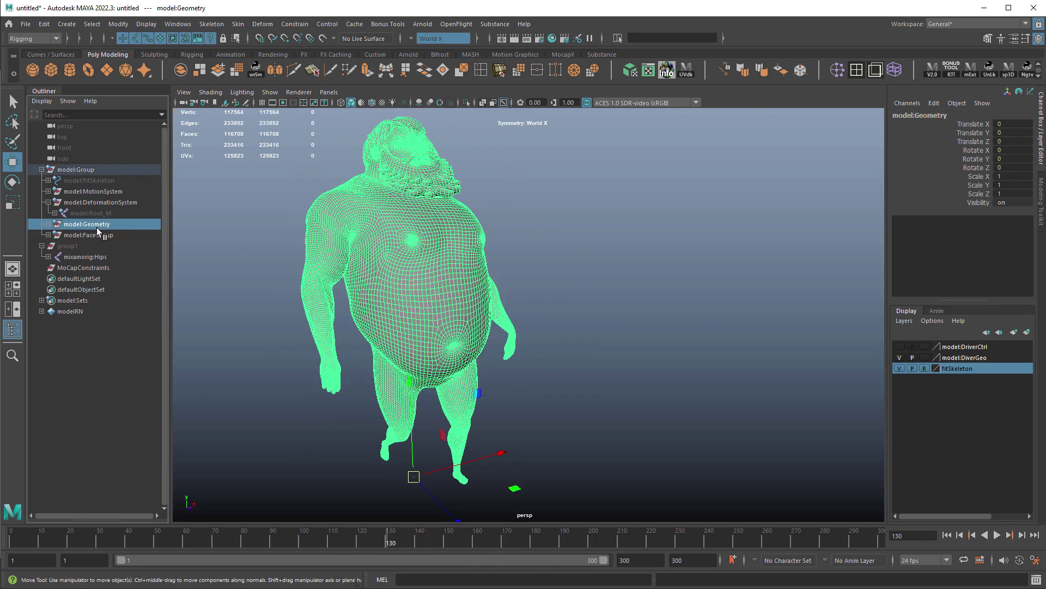
left_click(355, 24)
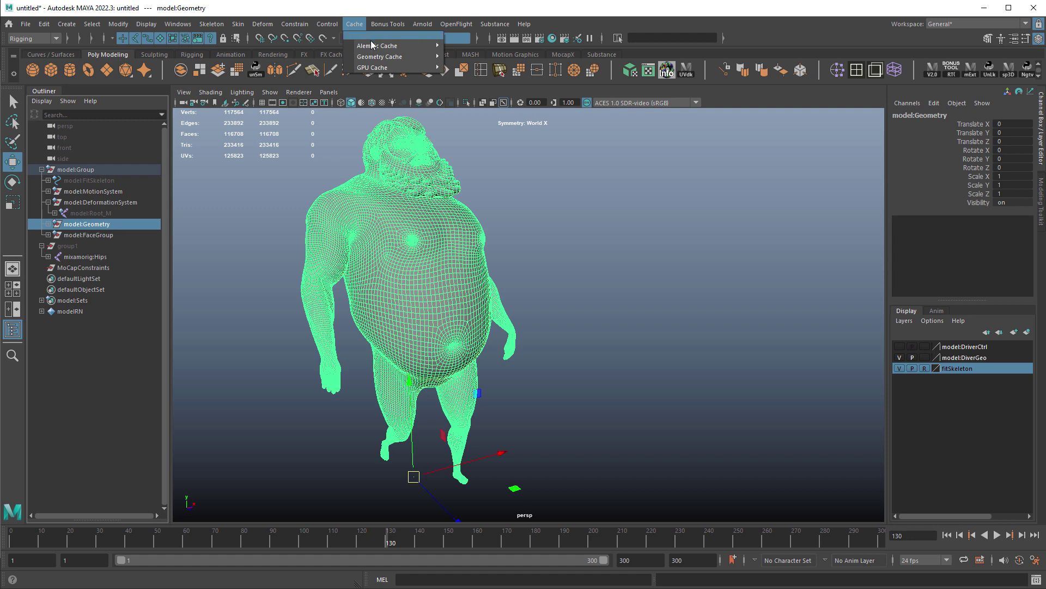
mouse_move(377, 48)
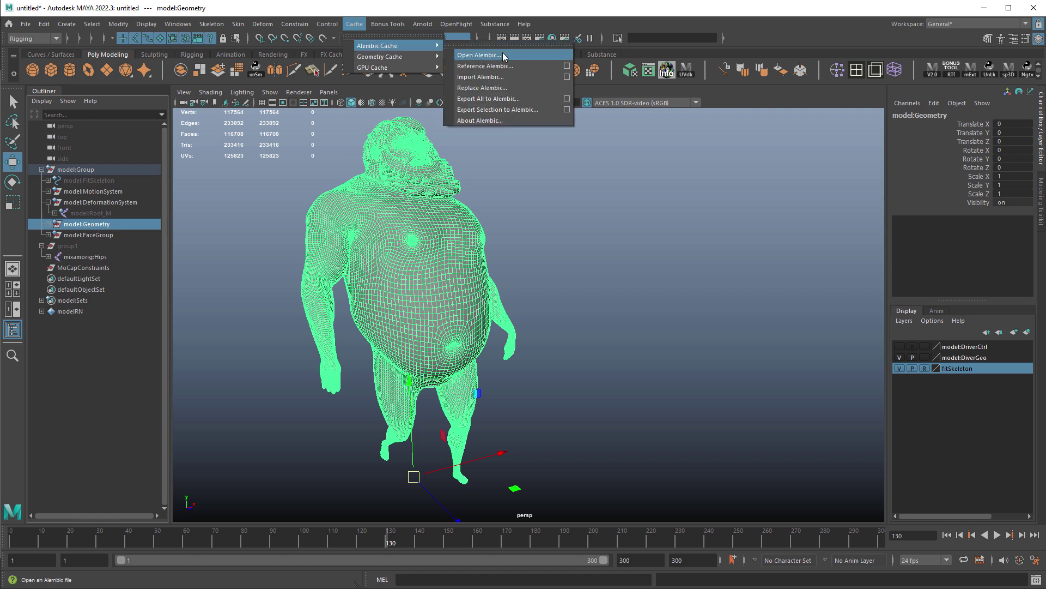
left_click(537, 109)
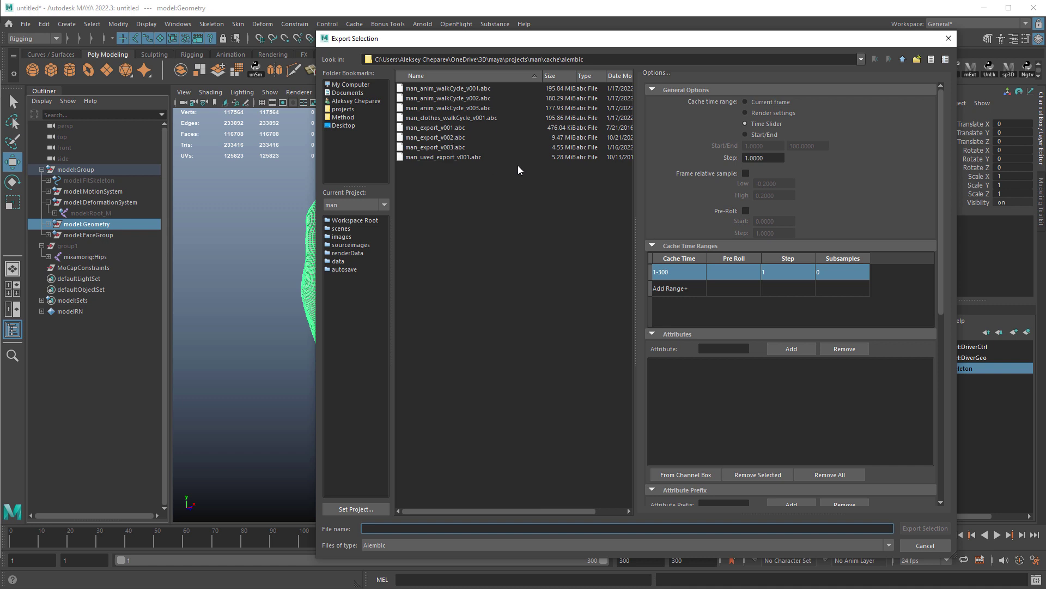
left_click(448, 108)
left_click(434, 528)
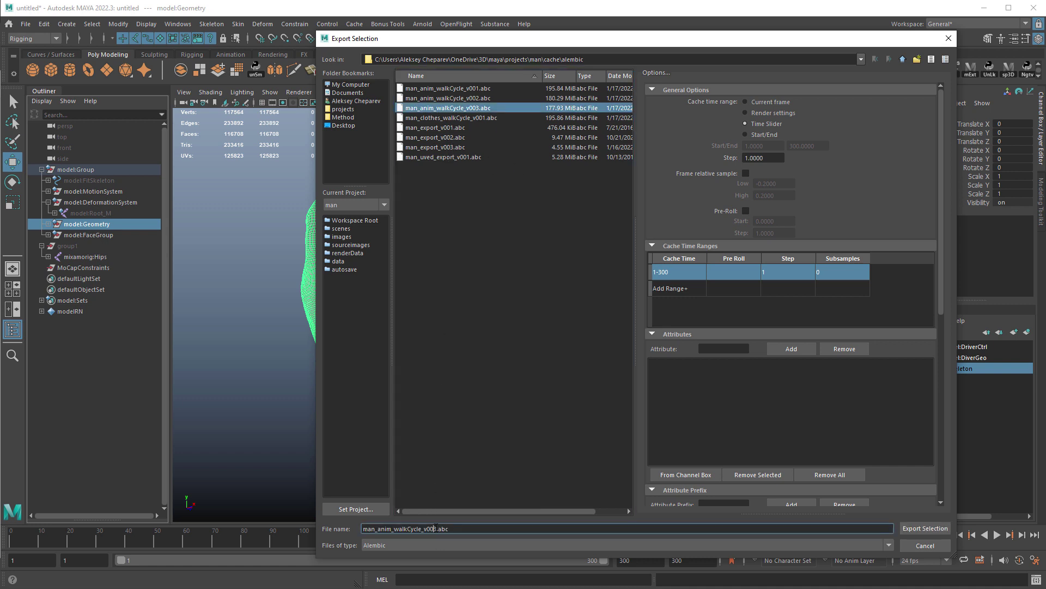
key("BackSpace")
type("4")
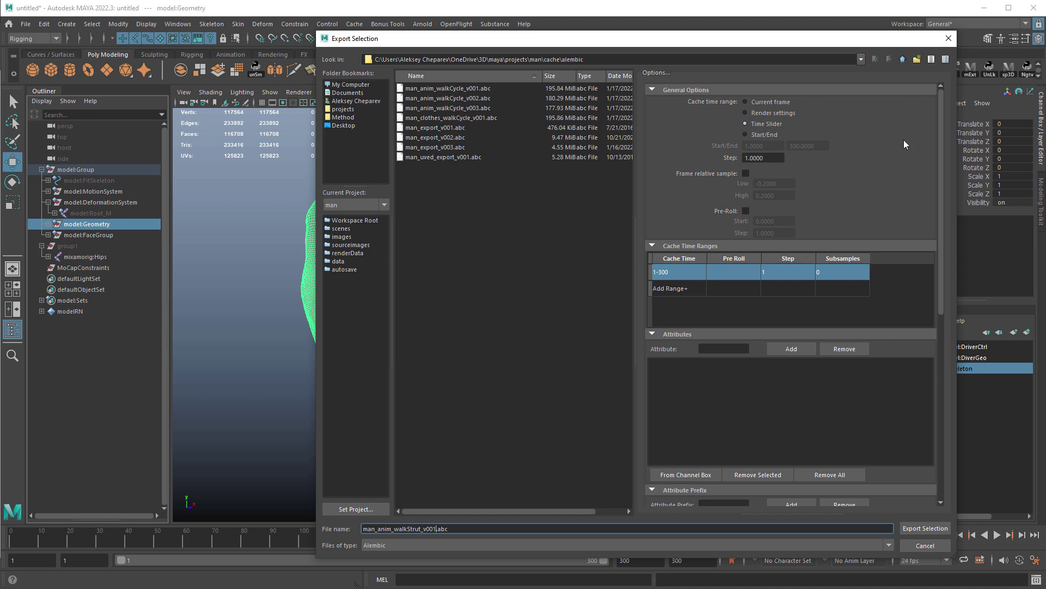
left_click_drag(939, 145, 920, 345)
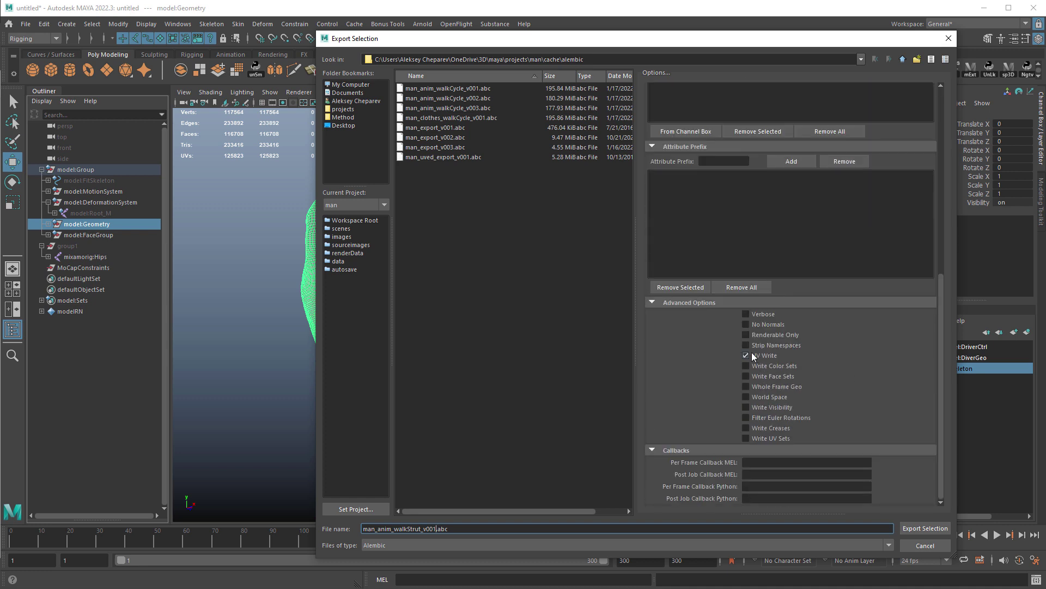
left_click(925, 528)
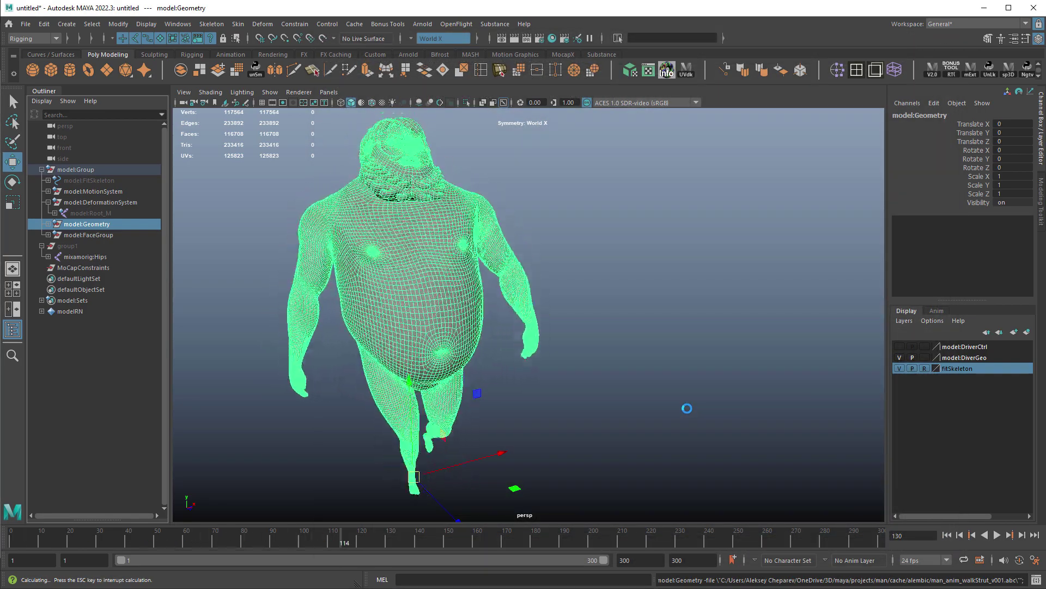
left_click(685, 404)
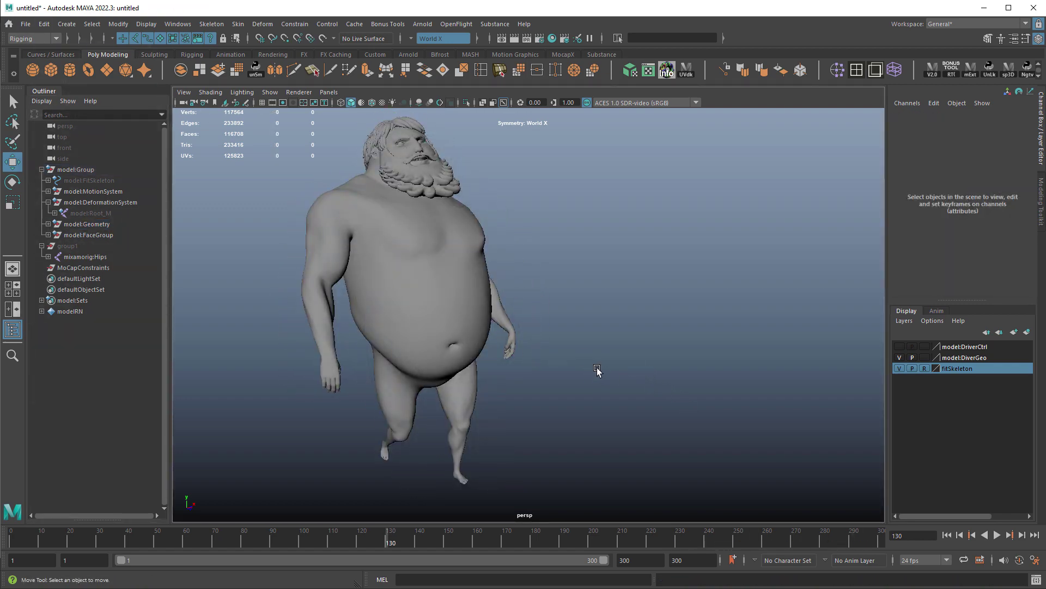
middle_click_drag(598, 367, 627, 378, "alt")
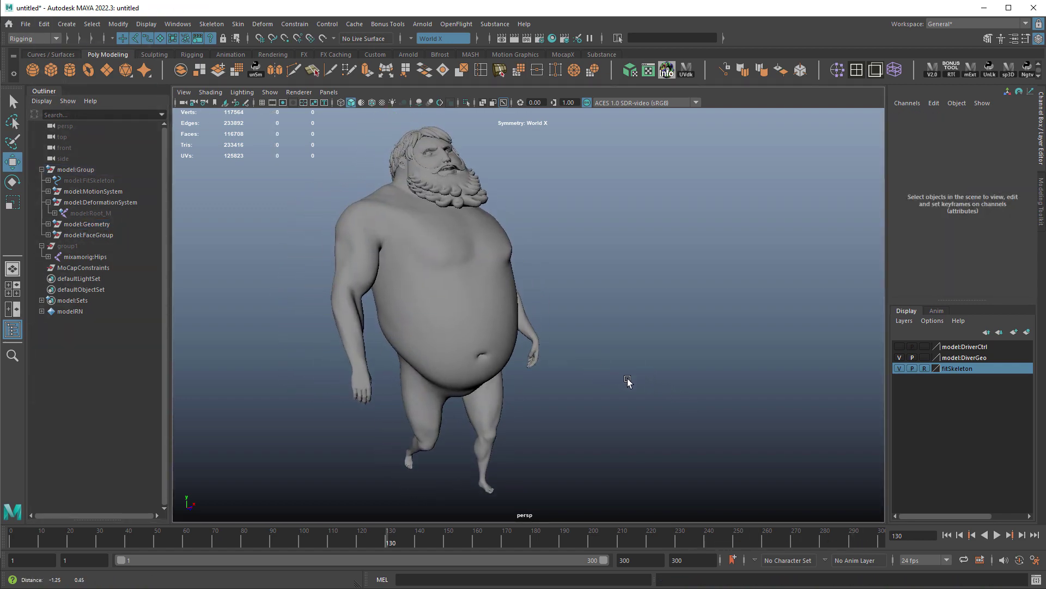
Step: Start a new empty scene without saving the current one
left_click(27, 25)
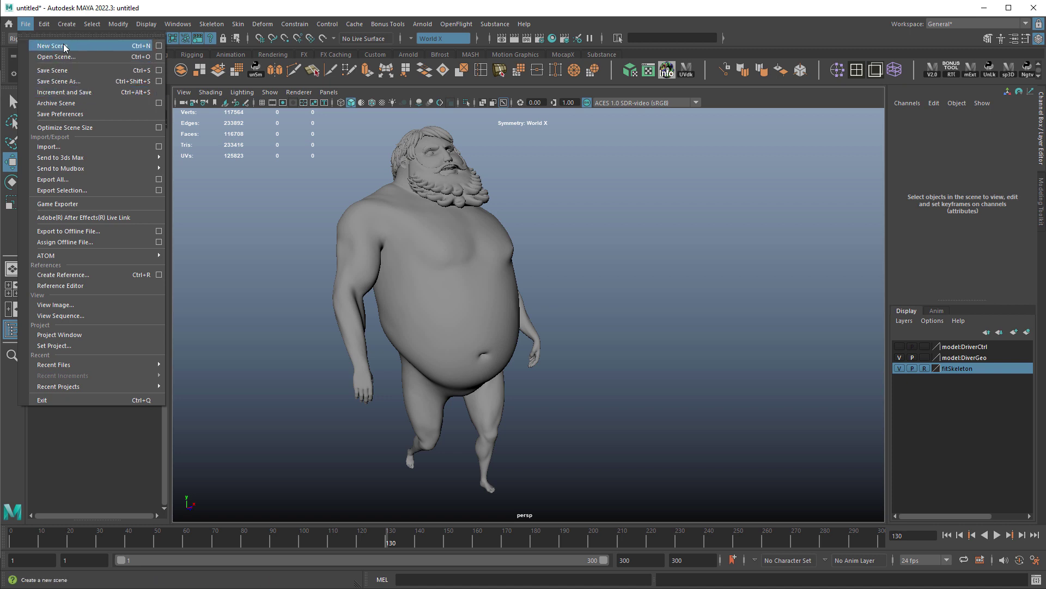
left_click(63, 46)
left_click(937, 377)
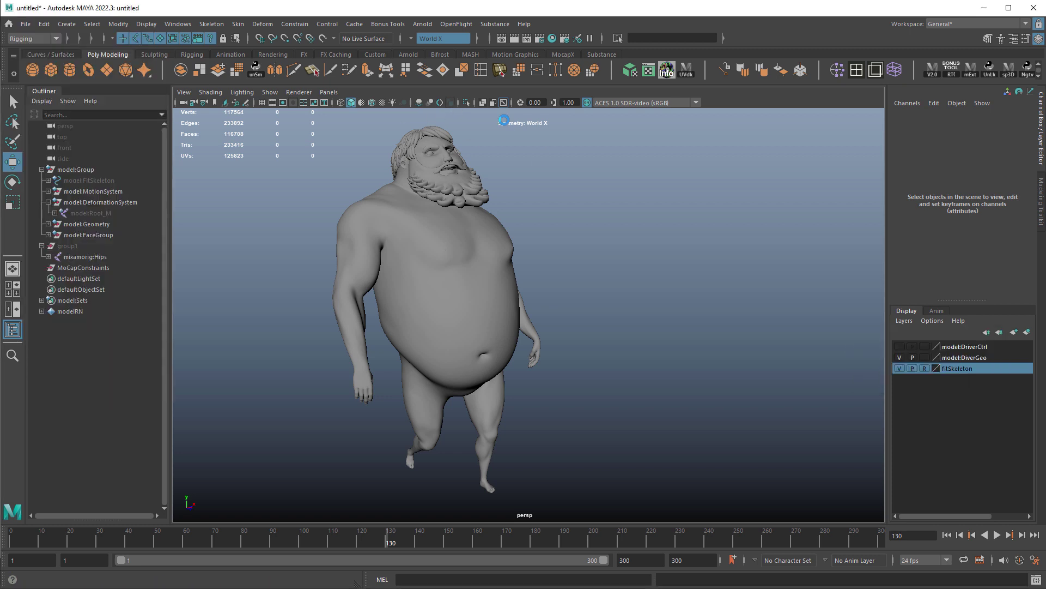
Step: Import the Alembic cache man_anim_walkStrut_v001.abc into the scene root of the new scene
left_click(354, 24)
mouse_move(414, 46)
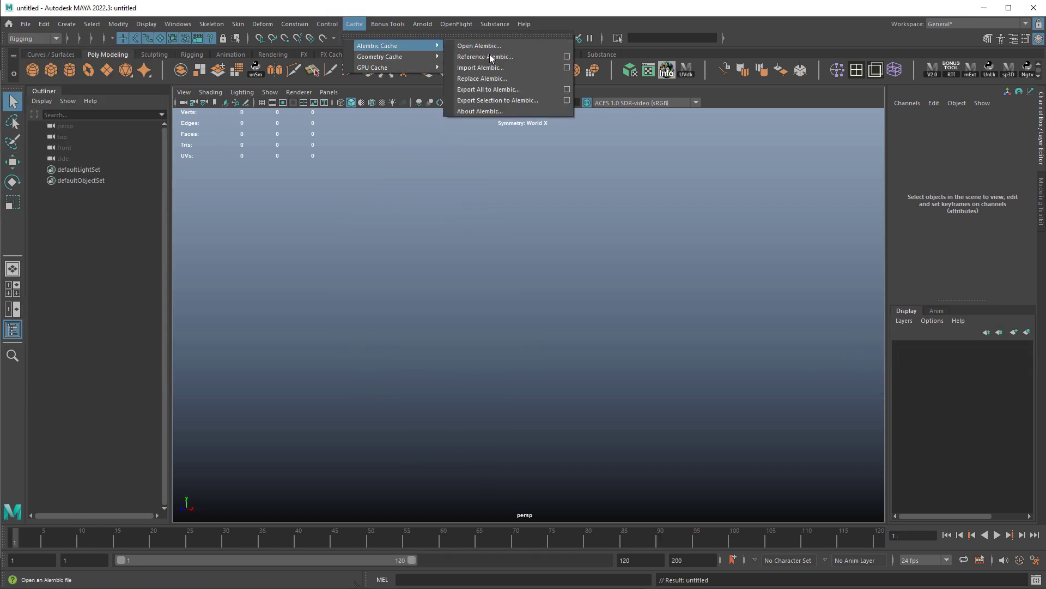
left_click(487, 68)
left_click(466, 118)
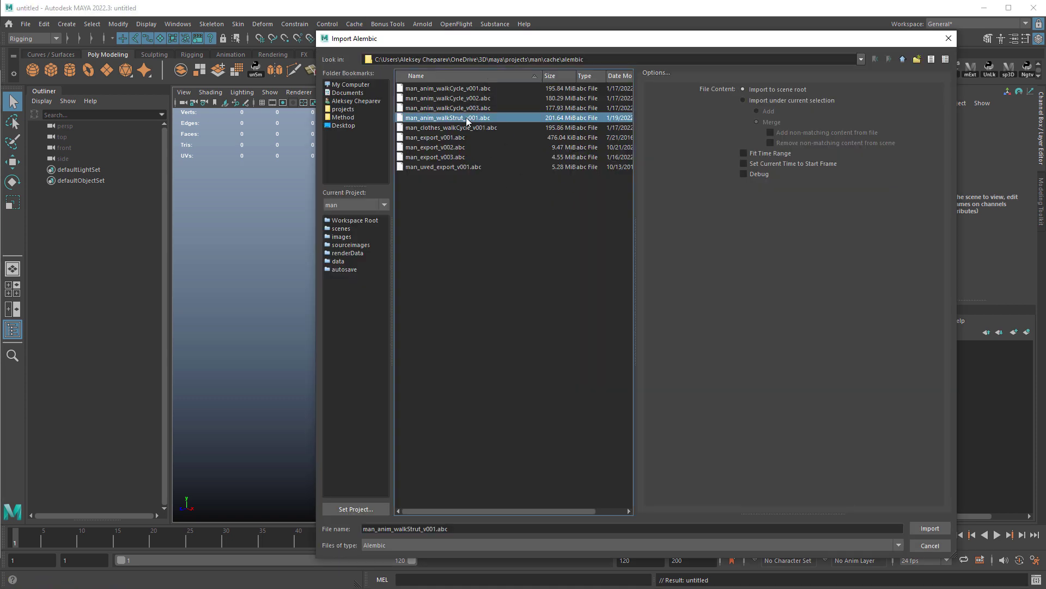
left_click(930, 530)
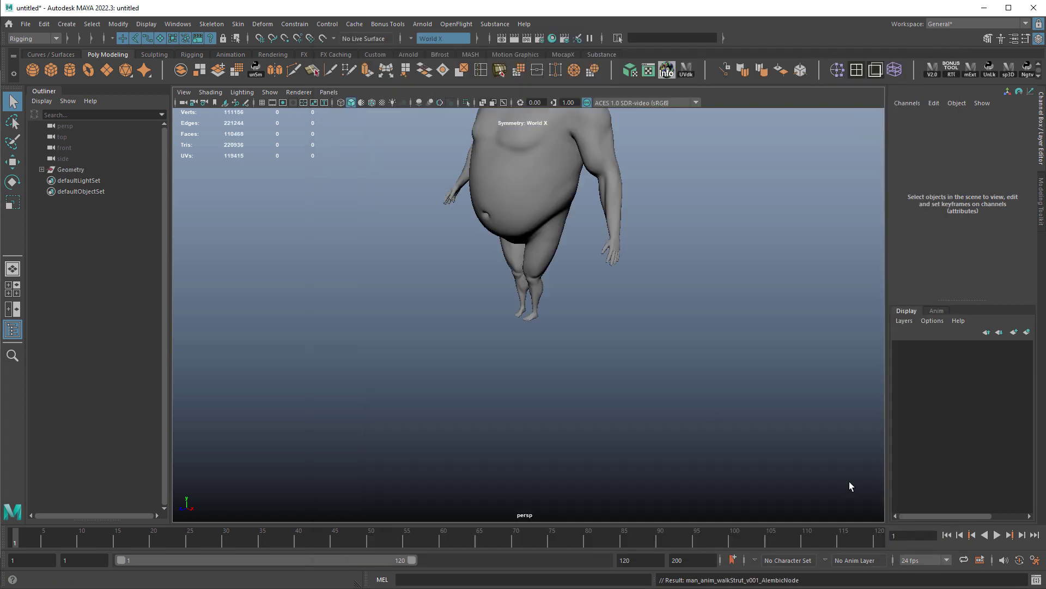
Step: Set the end frame of the playback and animation range to 300 with the whole figure in view
scroll(708, 359, "down", 1)
middle_click_drag(708, 359, 664, 425, "alt")
left_click_drag(633, 364, 649, 366, "alt")
middle_click_drag(627, 367, 565, 430, "alt")
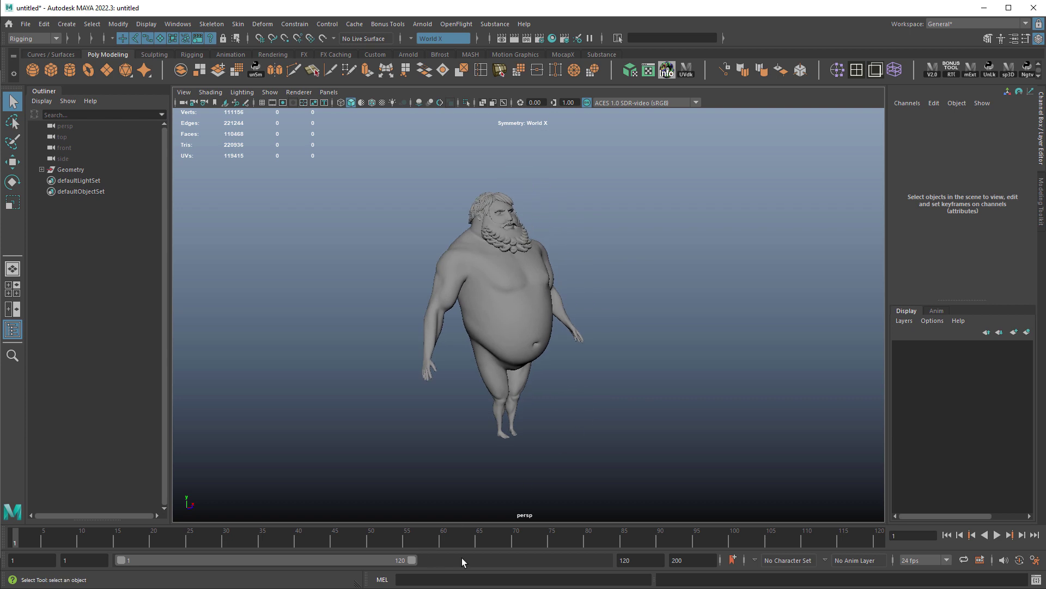
type("300")
key("Return")
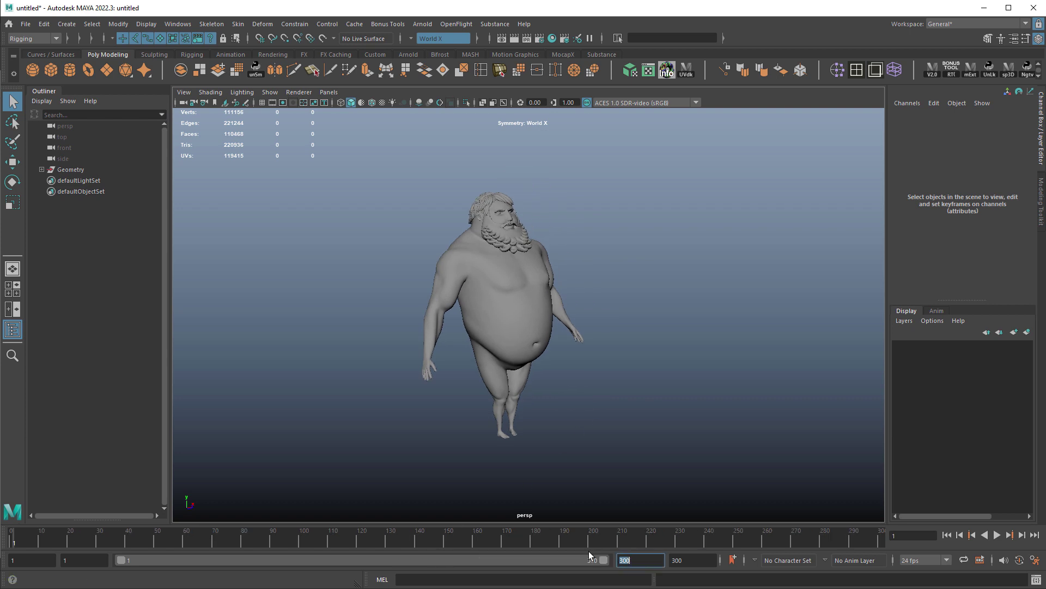
Step: Play the imported walk cache to check the motion from several sides and stop at frame 43
left_click(997, 535)
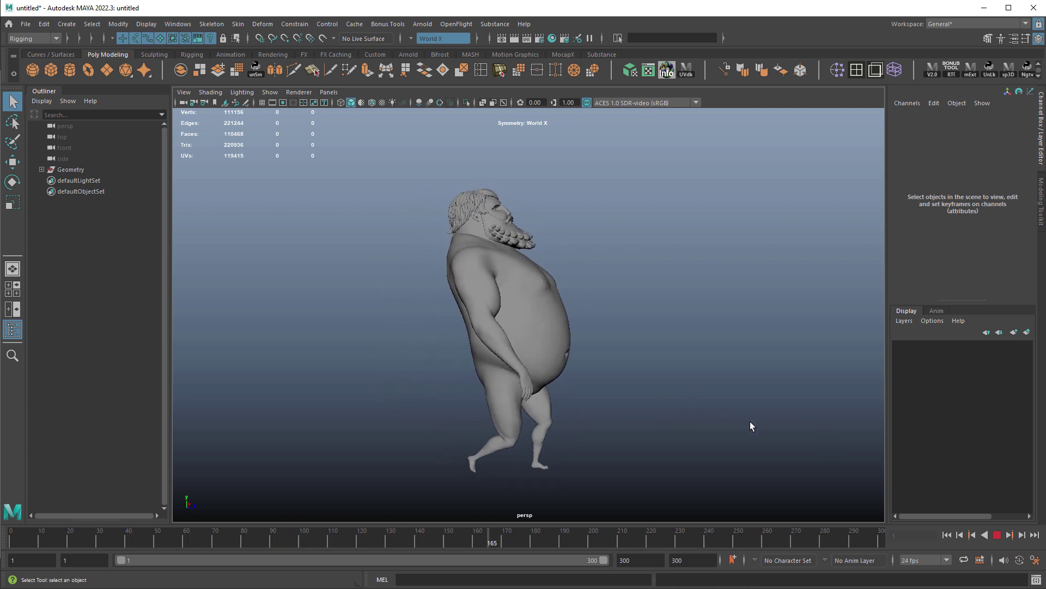
left_click_drag(747, 422, 447, 423, "alt")
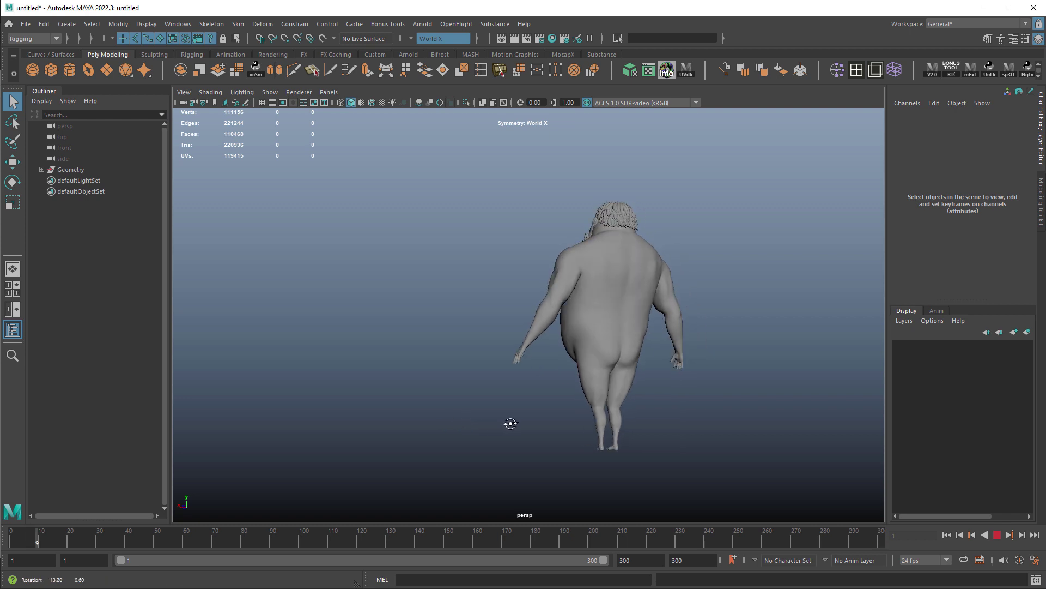
left_click_drag(509, 423, 804, 492, "alt")
key("Escape")
left_click_drag(582, 386, 731, 392, "alt")
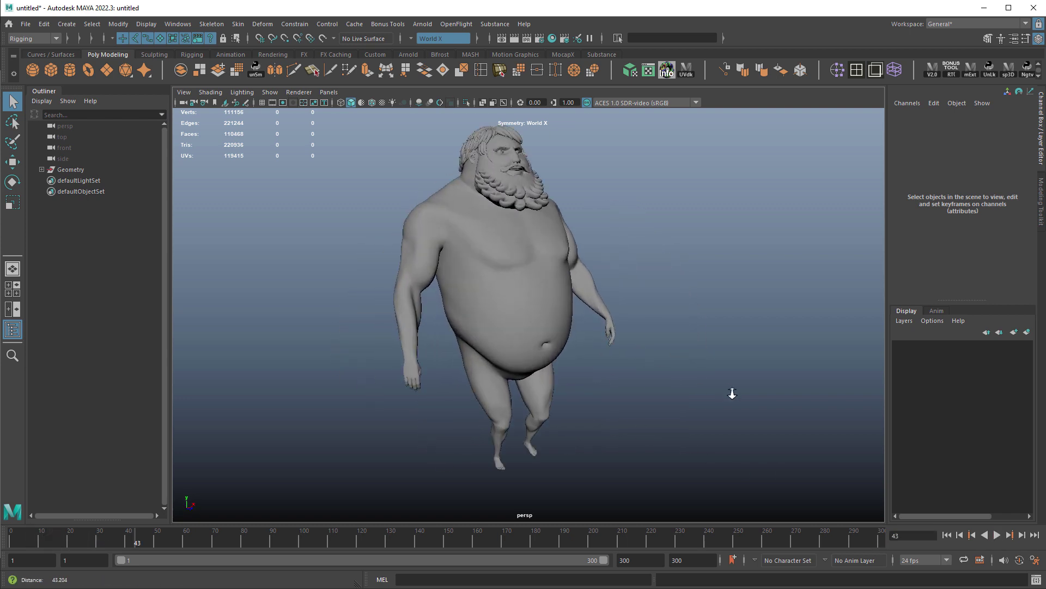
right_click_drag(731, 392, 651, 450, "alt")
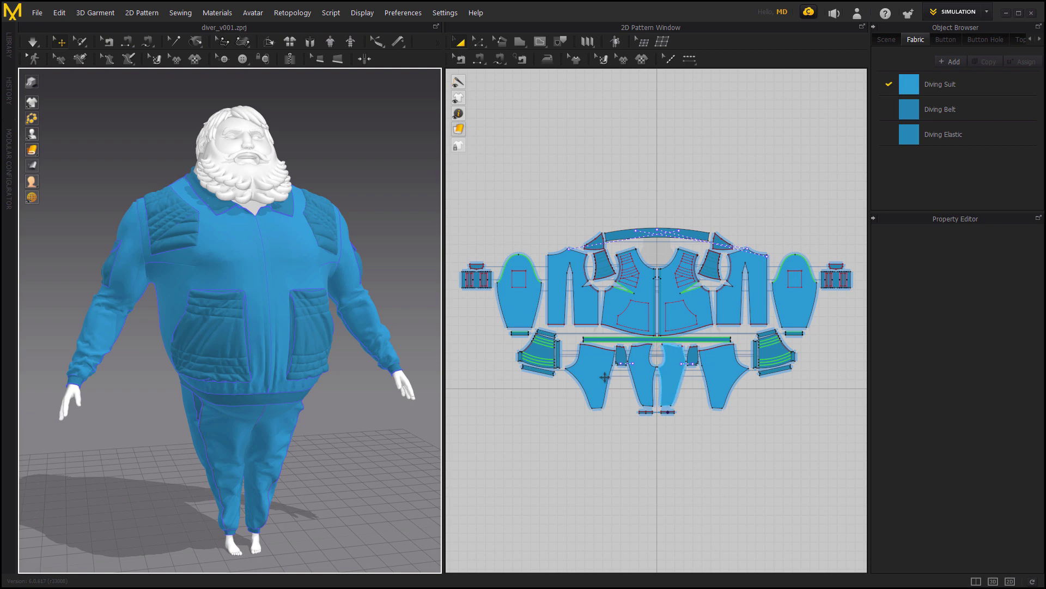
Step: Switch to Marvelous Designer and examine the diver's suit in 3D together with its 2D pattern pieces
mouse_move(386, 425)
right_mouse_down()
mouse_move(196, 409)
mouse_move(383, 420)
right_mouse_up()
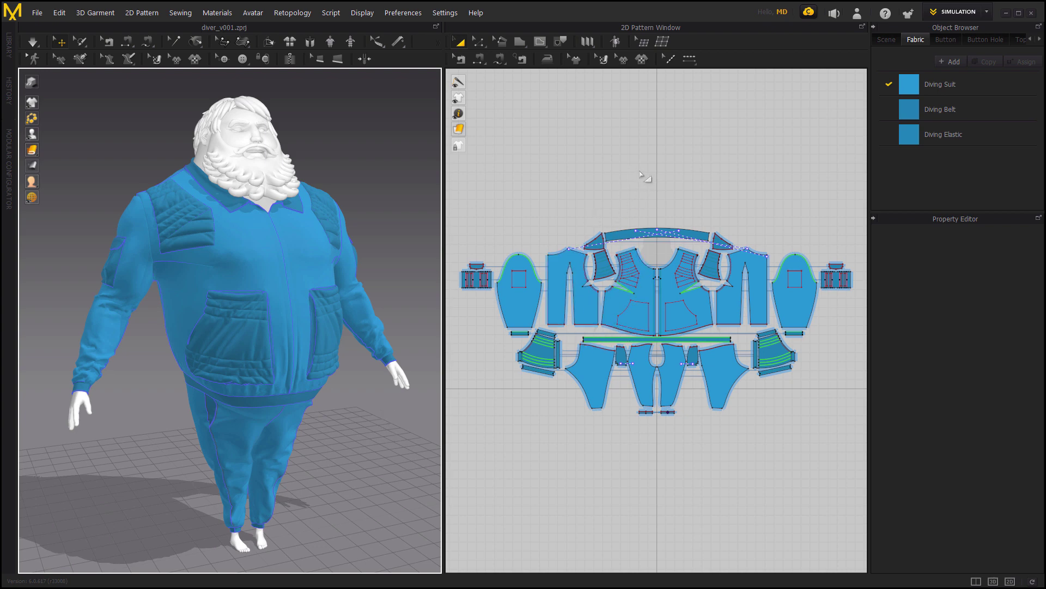
scroll(652, 164, "down", 1)
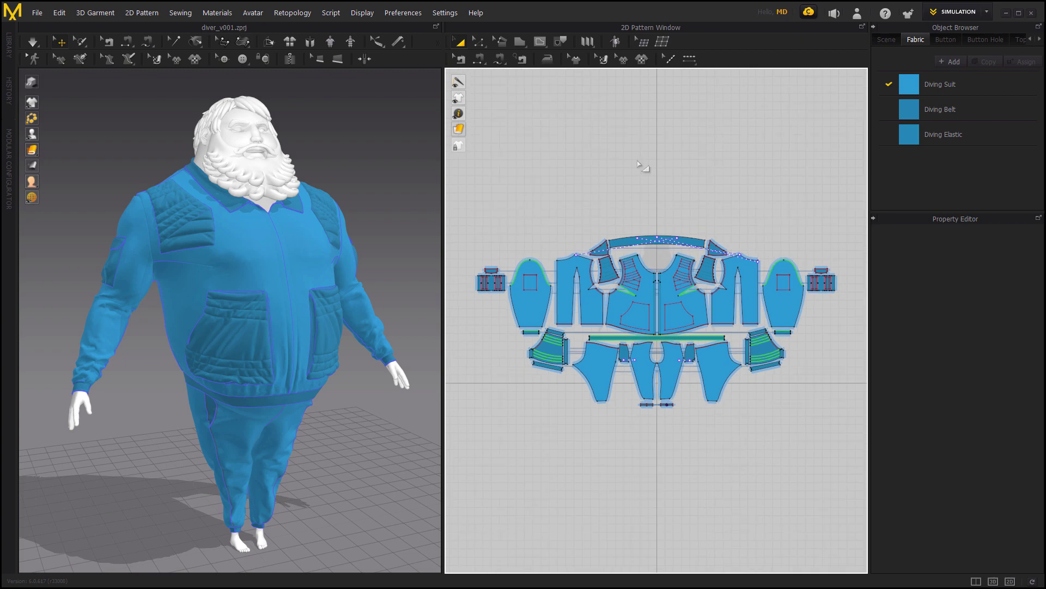
middle_click_drag(639, 164, 588, 249)
right_click_drag(295, 155, 275, 170)
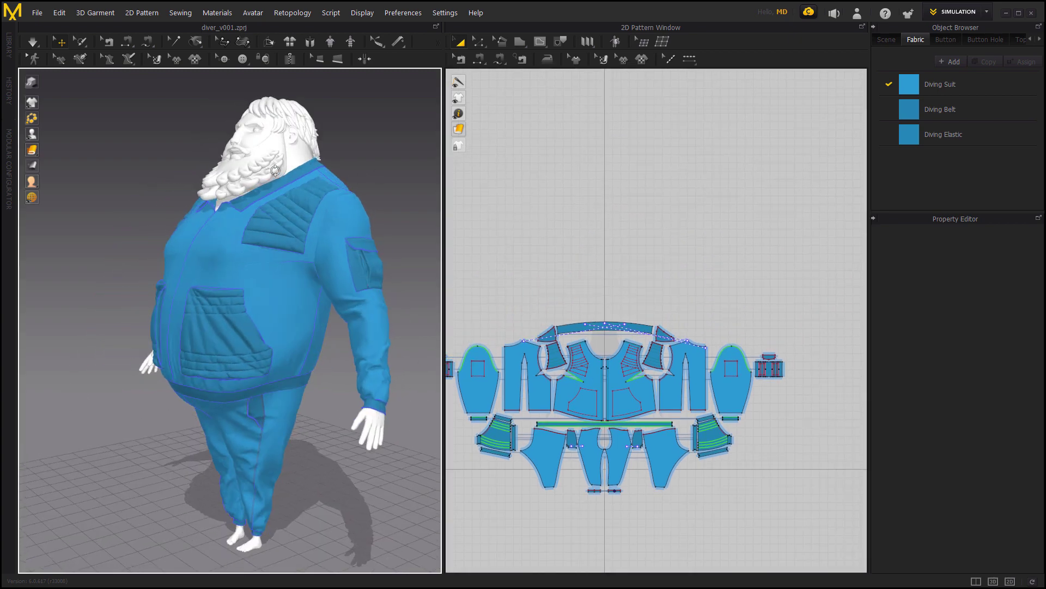
scroll(333, 180, "up", 5)
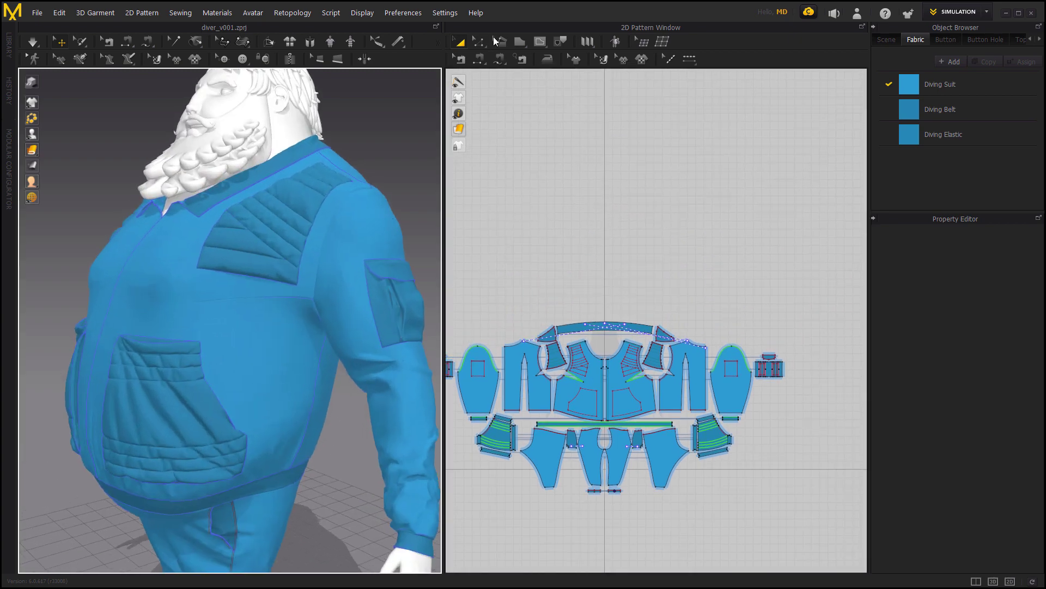
Step: Draw a closed six-point polygon pattern shaped like a half jacket front above the existing pieces, with a bottom edge about 47 cm wide
left_click_drag(520, 45, 530, 57)
scroll(655, 316, "up", 4)
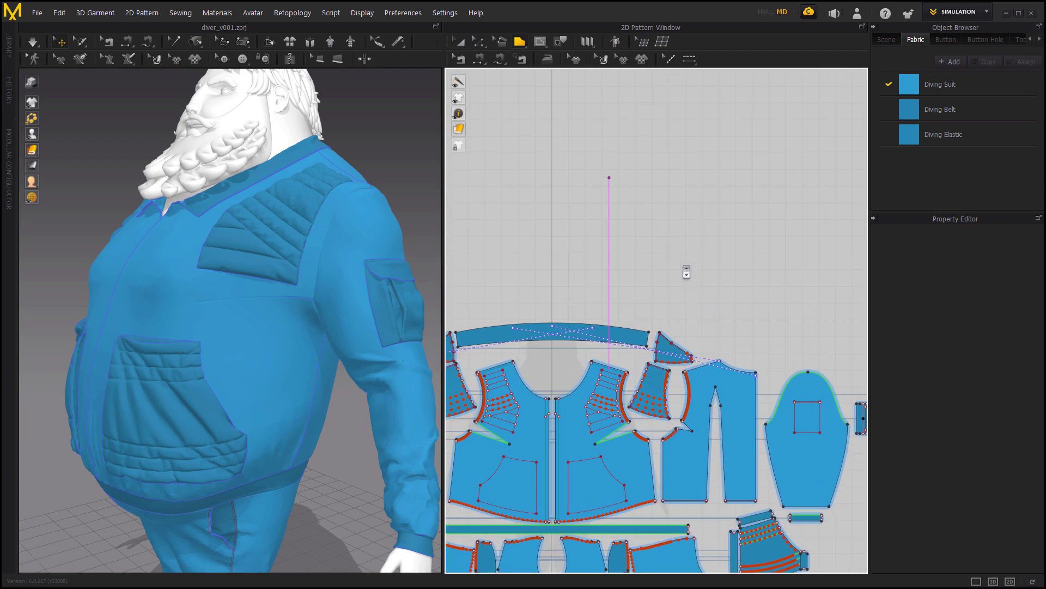
left_click(617, 203)
left_click(619, 284)
left_click(701, 285)
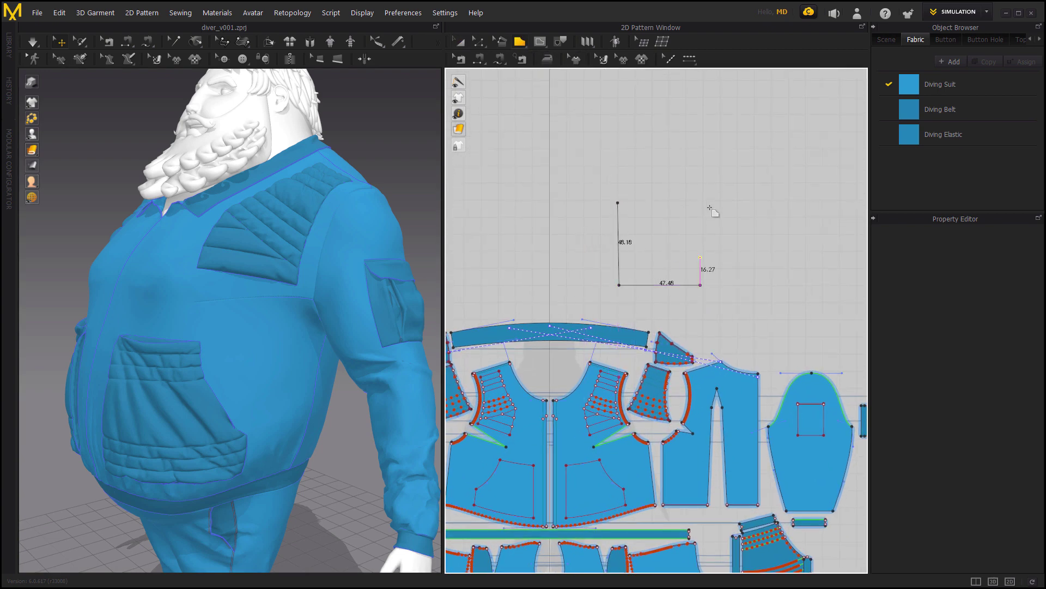
left_click(700, 209)
left_click(708, 162)
left_click(672, 149)
left_click(617, 203)
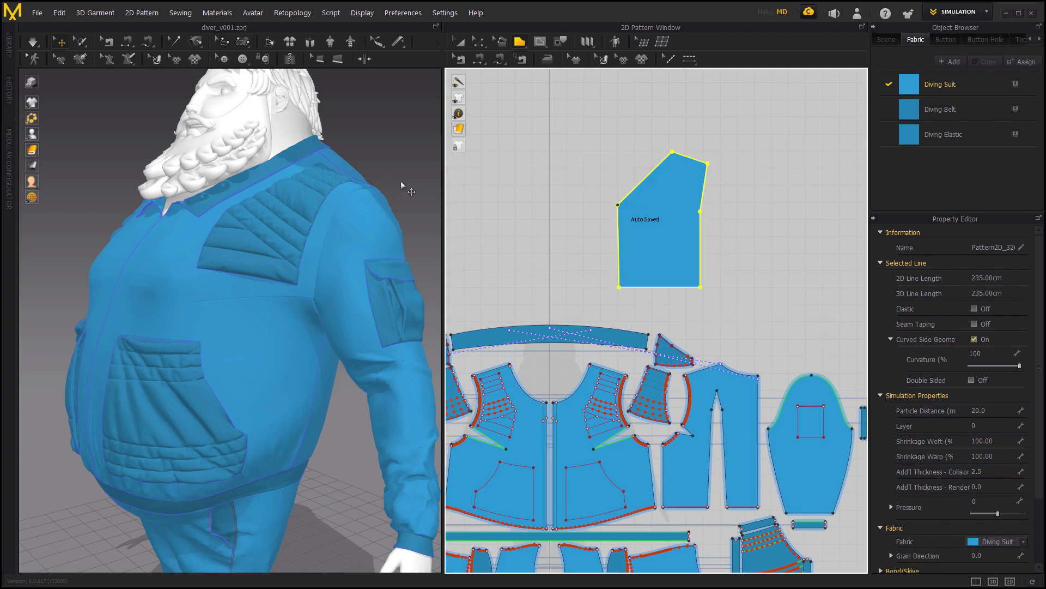
scroll(401, 182, "down", 5)
right_click_drag(355, 185, 406, 178)
scroll(404, 186, "up", 1)
middle_click_drag(368, 216, 369, 272)
right_click_drag(369, 273, 388, 243)
left_click(664, 233)
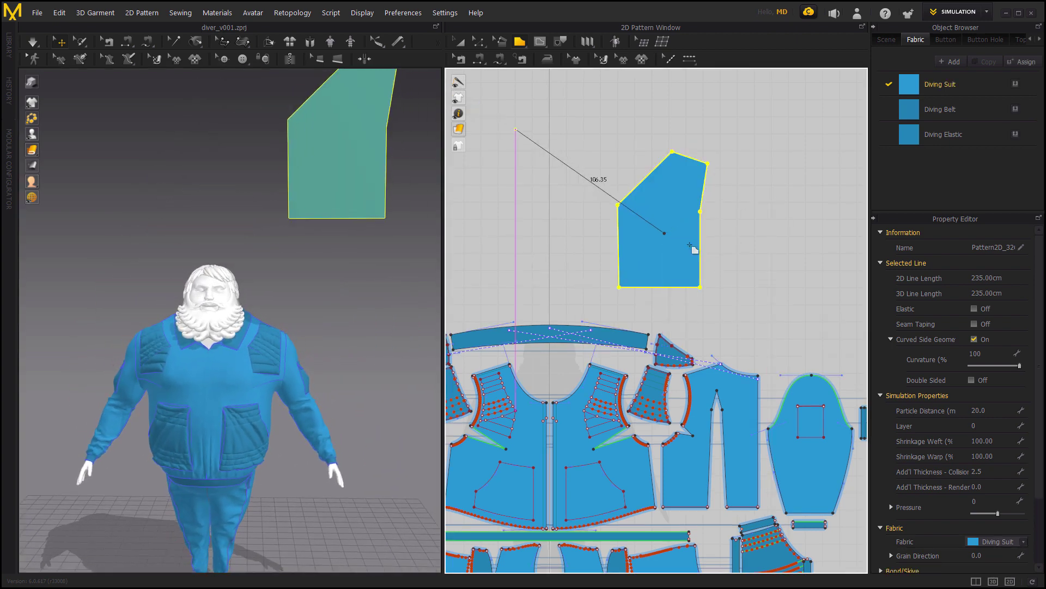
left_click(676, 221)
key("Escape")
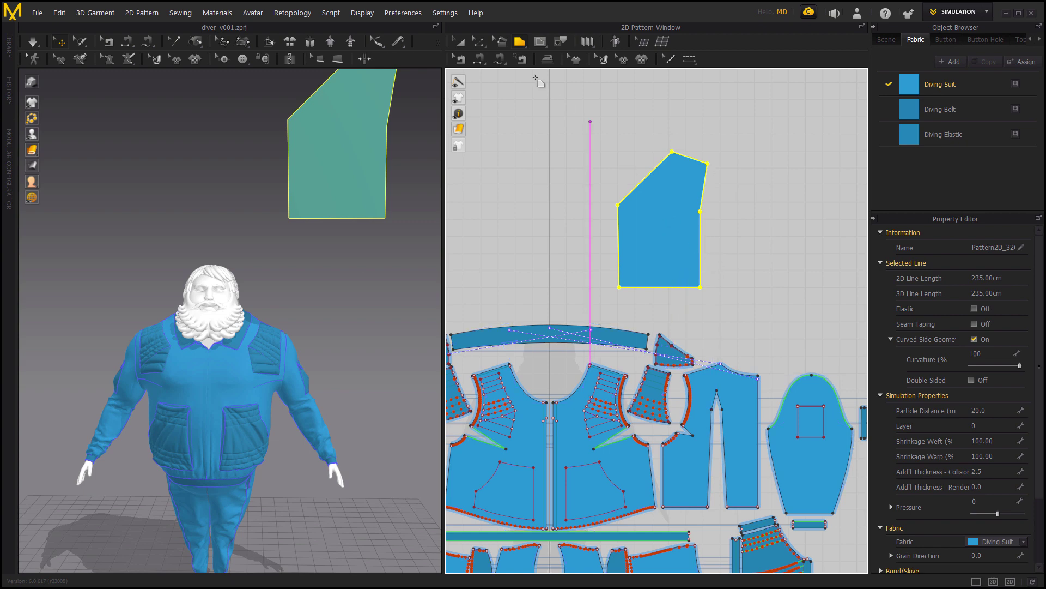
Step: Bend the new piece's neckline and armhole edges inward with Edit Curvature
left_click(484, 43)
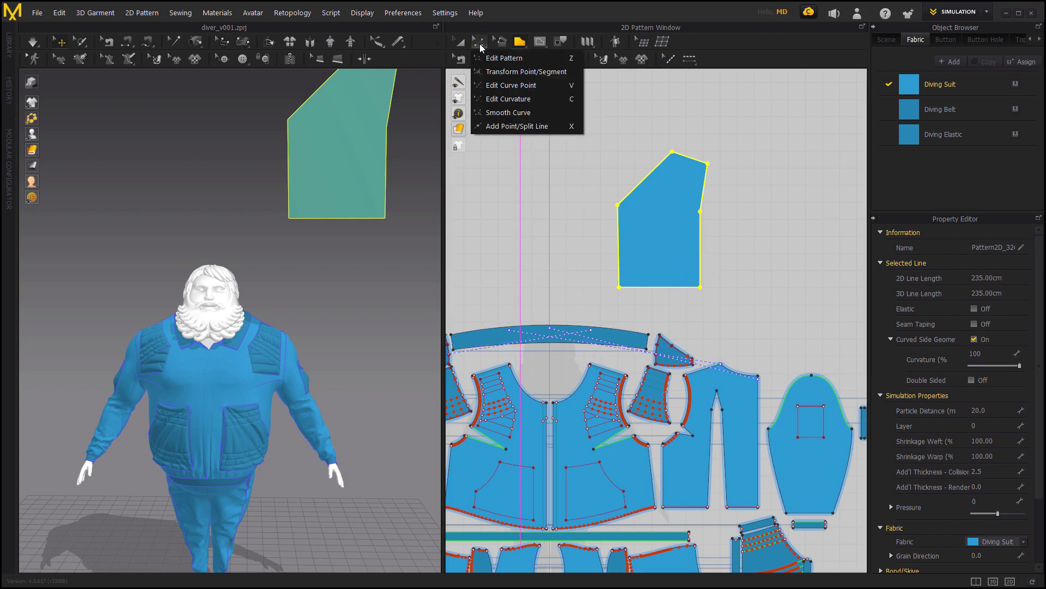
left_click(512, 99)
left_click_drag(651, 175, 699, 194)
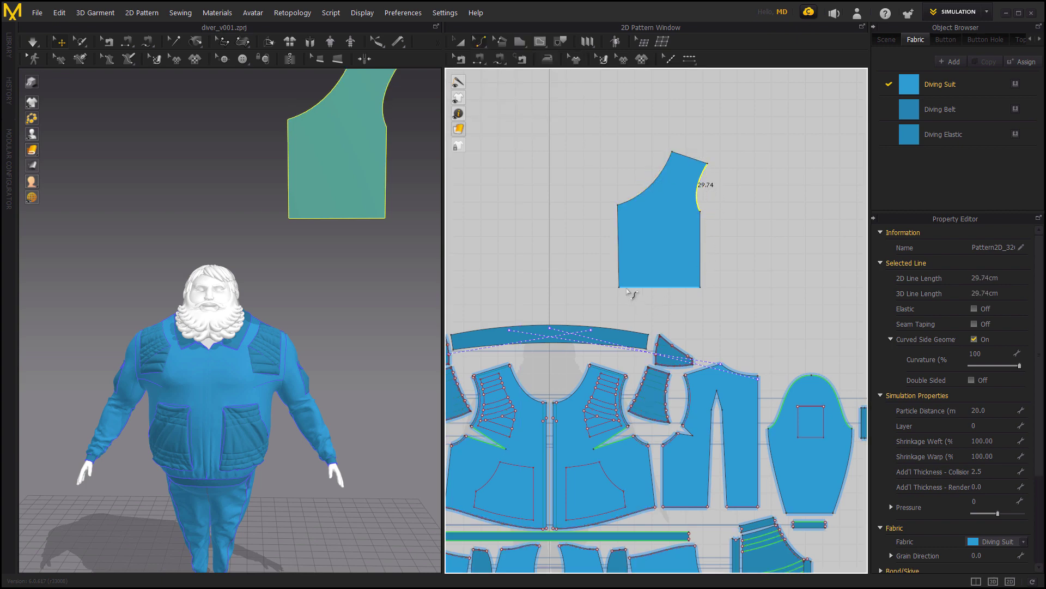
Step: Lower the center-front hem corner of the new piece with Edit Pattern and curve its hem edge with Edit Curvature
left_click(475, 44)
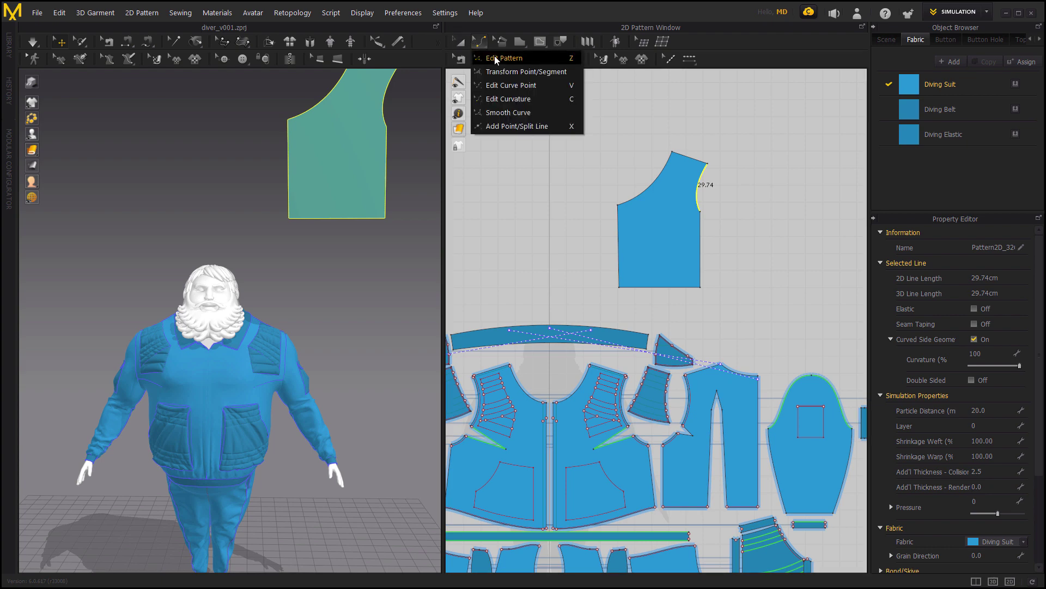
left_click(507, 59)
left_click_drag(619, 288, 619, 301)
left_click(490, 43)
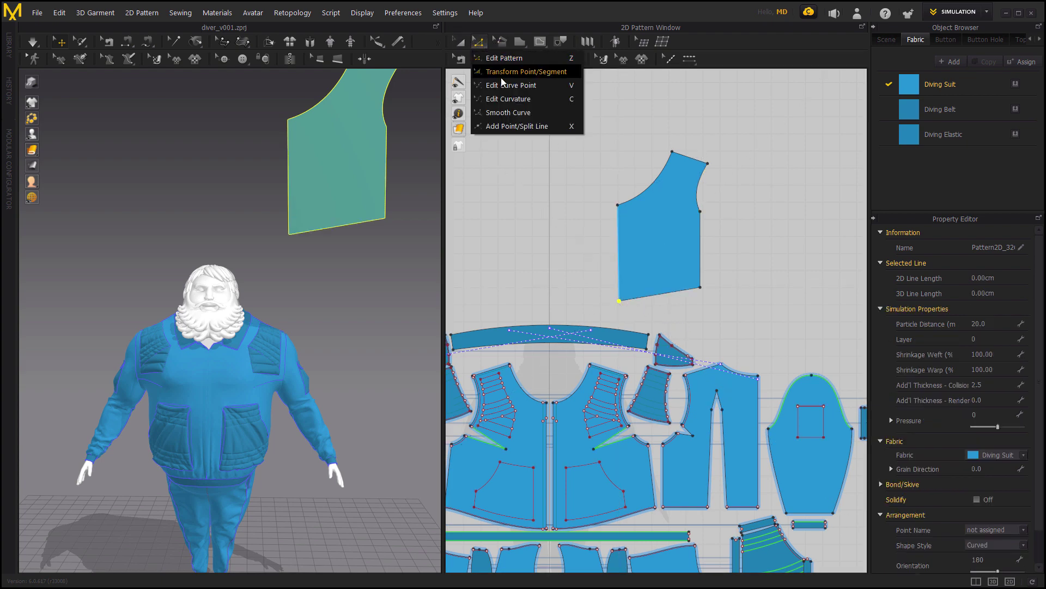
left_click(509, 96)
left_click(647, 300)
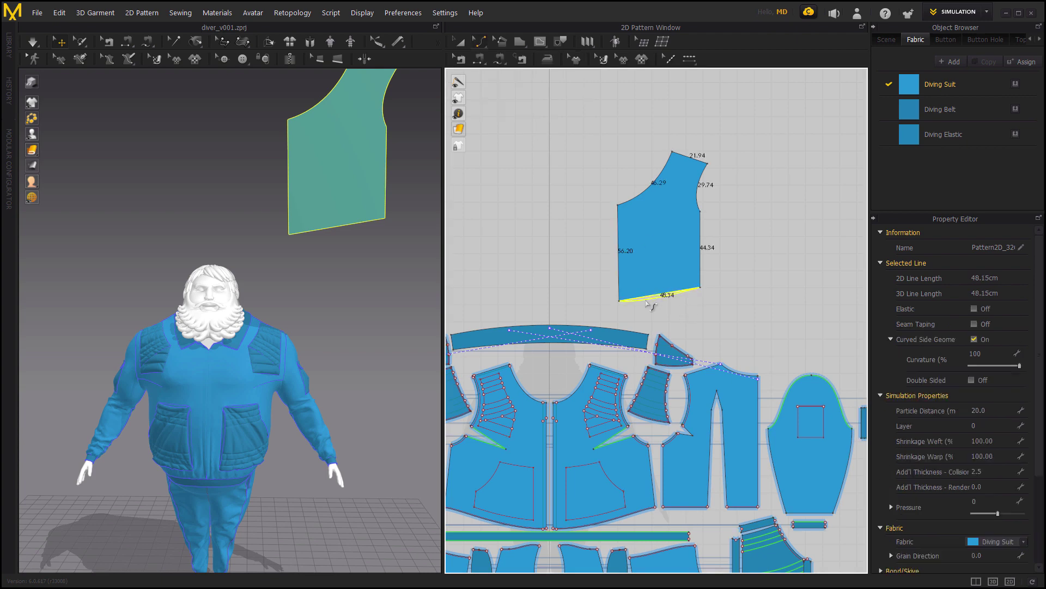
Step: Shift the new front piece toward the pattern centerline and position it in front of one side of the avatar's chest in 3D
left_click(461, 42)
left_click_drag(642, 250, 594, 251)
right_click_drag(397, 291, 385, 267)
left_click_drag(297, 305, 272, 375)
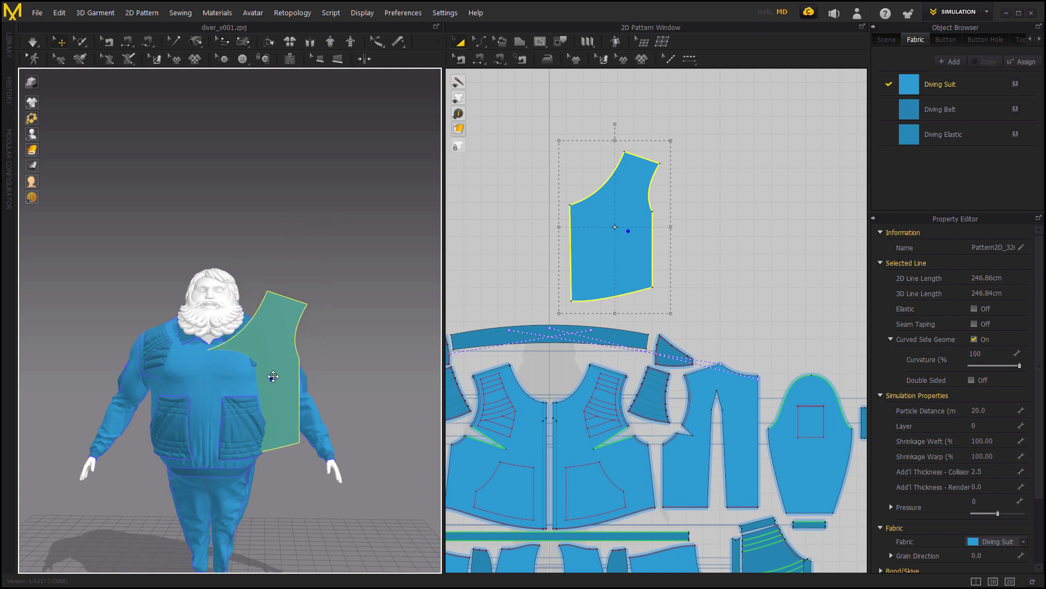
right_click_drag(350, 374, 422, 394)
left_click_drag(312, 349, 353, 346)
right_click_drag(378, 332, 401, 325)
left_click(351, 366)
left_click_drag(383, 339, 377, 326)
right_click_drag(384, 343, 363, 353)
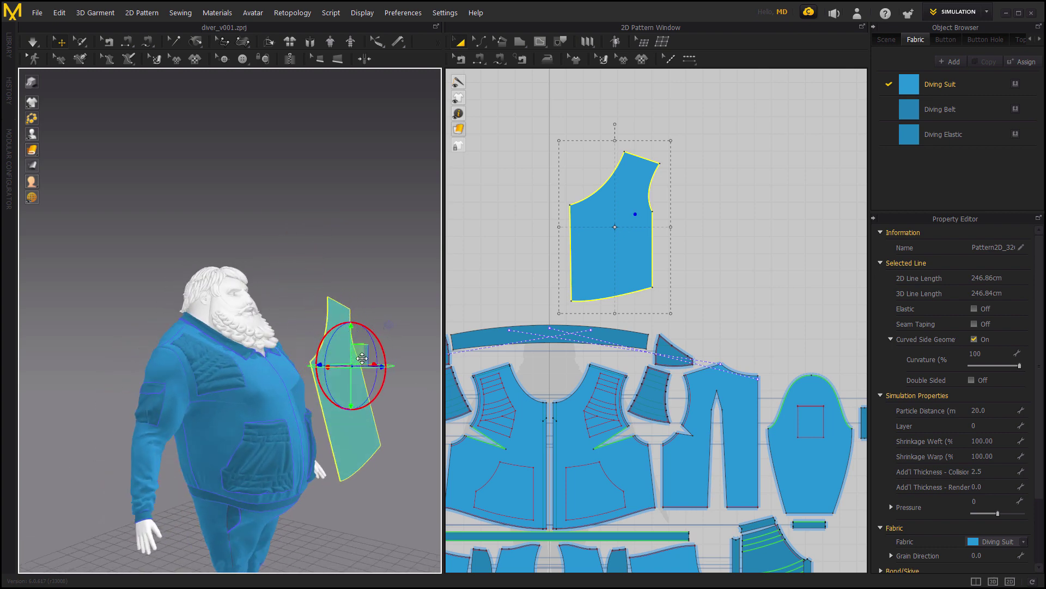
left_click_drag(360, 355, 353, 349)
right_click_drag(390, 355, 358, 360)
left_click_drag(358, 361, 352, 359)
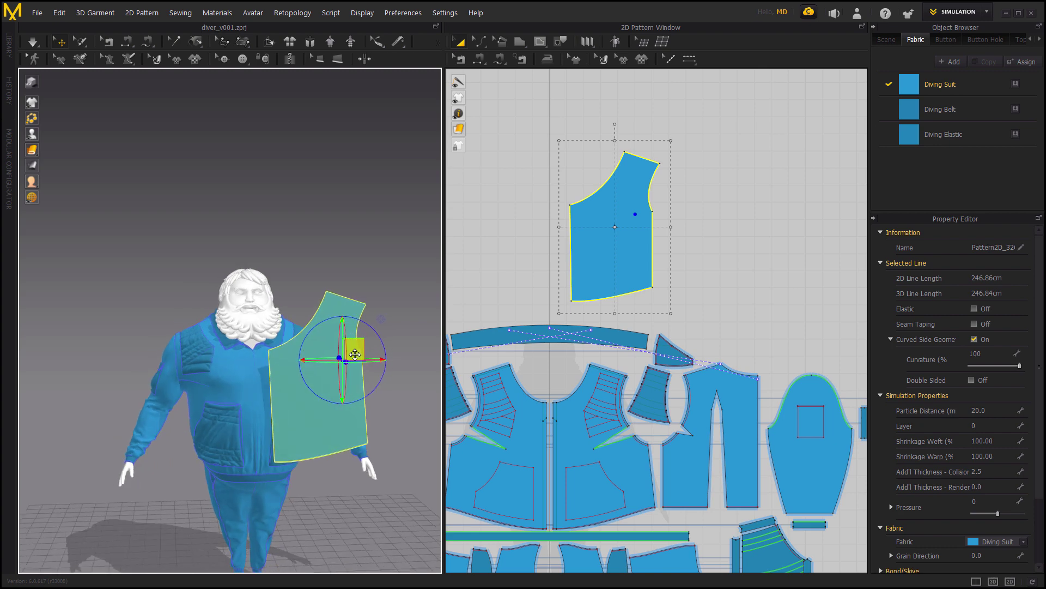
Step: Clone the front piece as Symmetric Pattern (with Sewing), place the mirrored half beside it, and bring the two halves closer together
right_click_drag(621, 236, 677, 218)
right_click(679, 217)
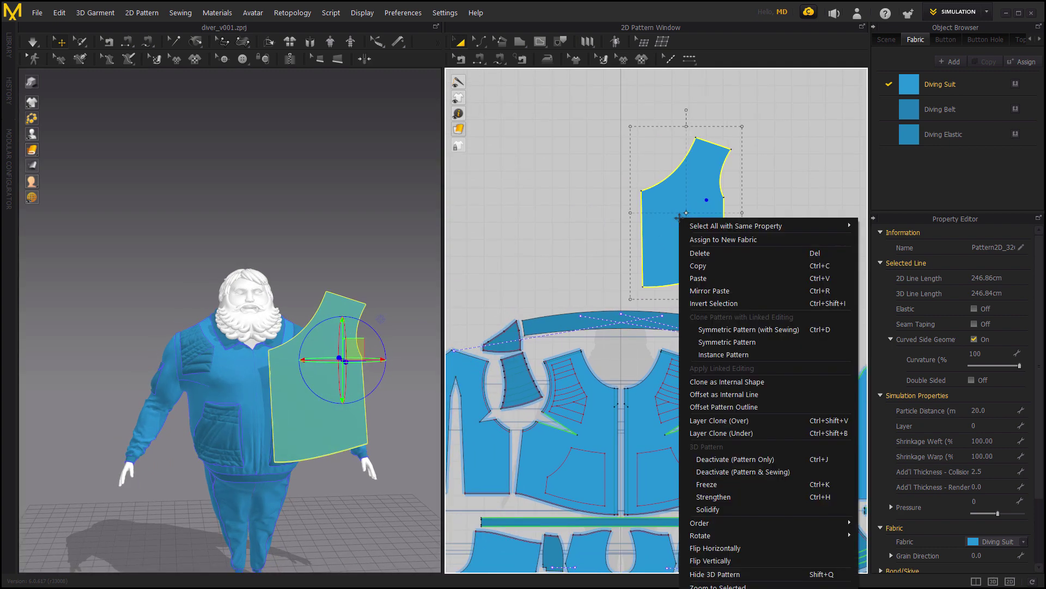
left_click(773, 331)
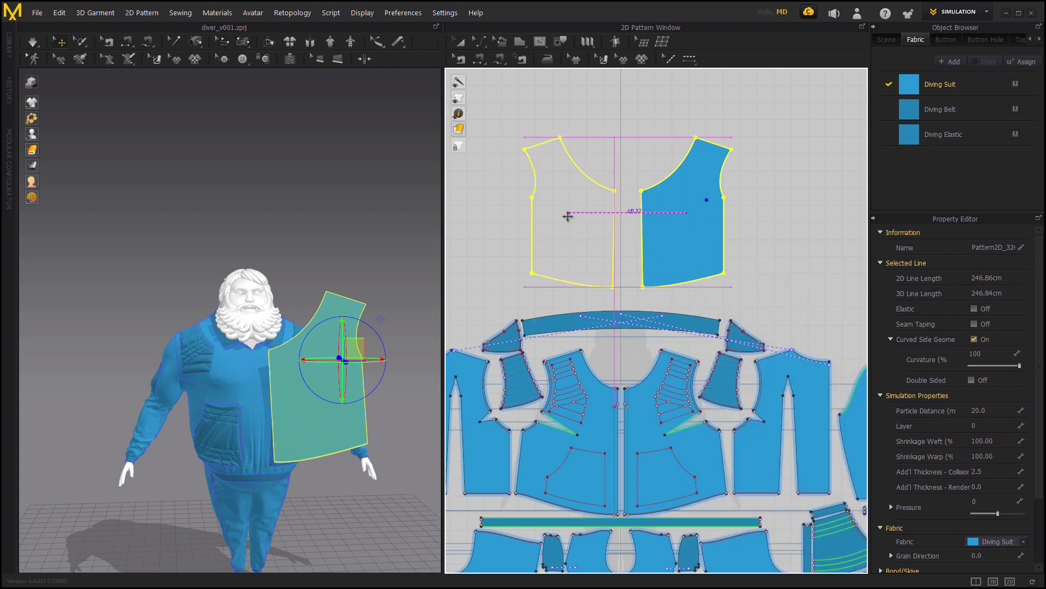
left_click(677, 237)
left_click(676, 235)
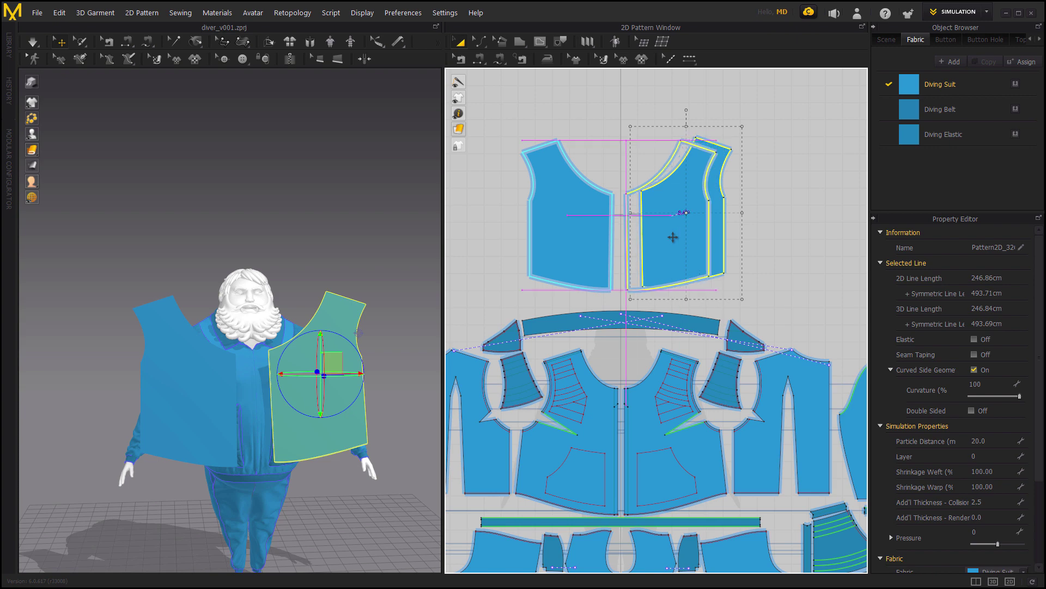
left_click(212, 400)
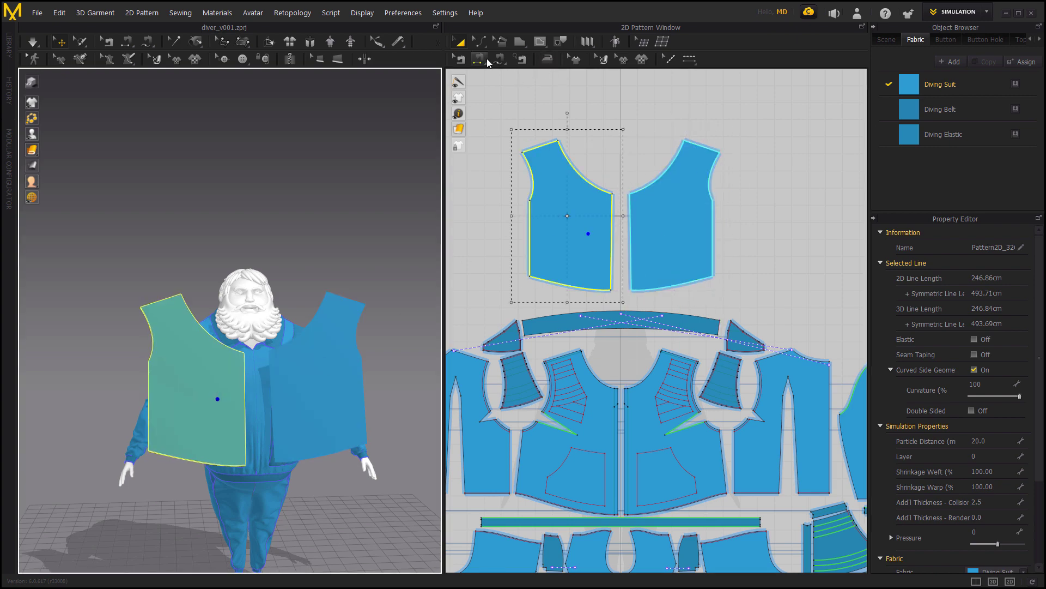
Step: Sew the center-front edges of the two mirrored halves together and try sewing another edge between them
left_click(480, 58)
left_click(611, 229)
left_click(630, 220)
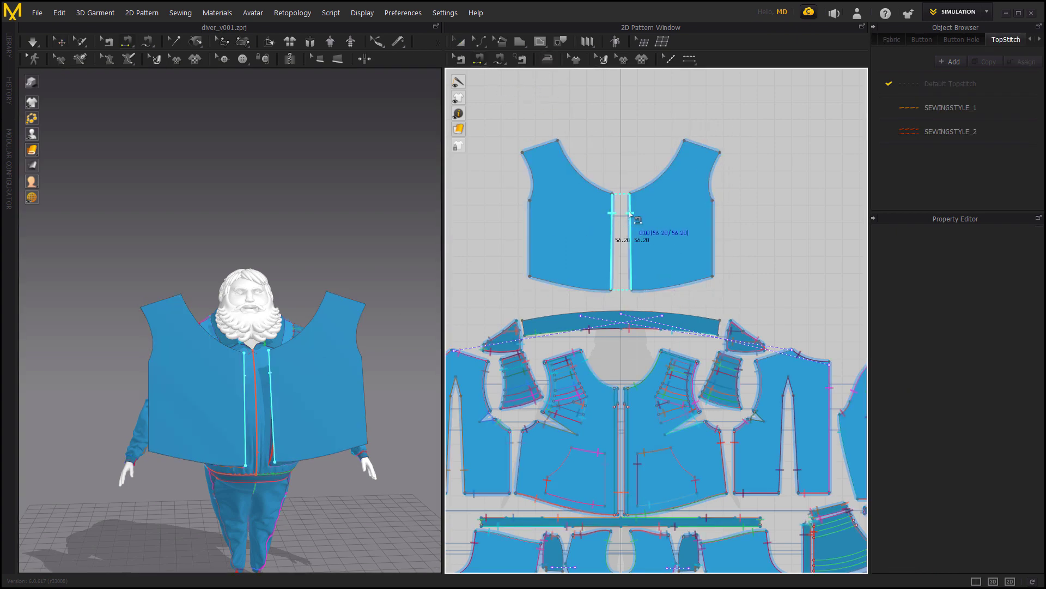
left_click(714, 174)
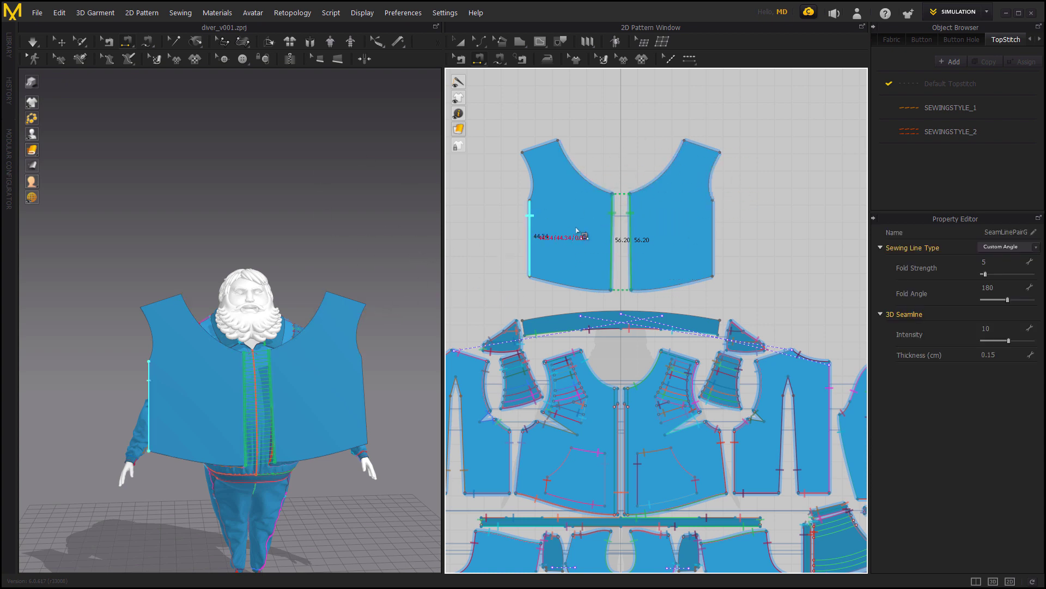
Step: Delete both mirrored front pieces from the pattern layout
left_click(460, 42)
left_click(643, 240)
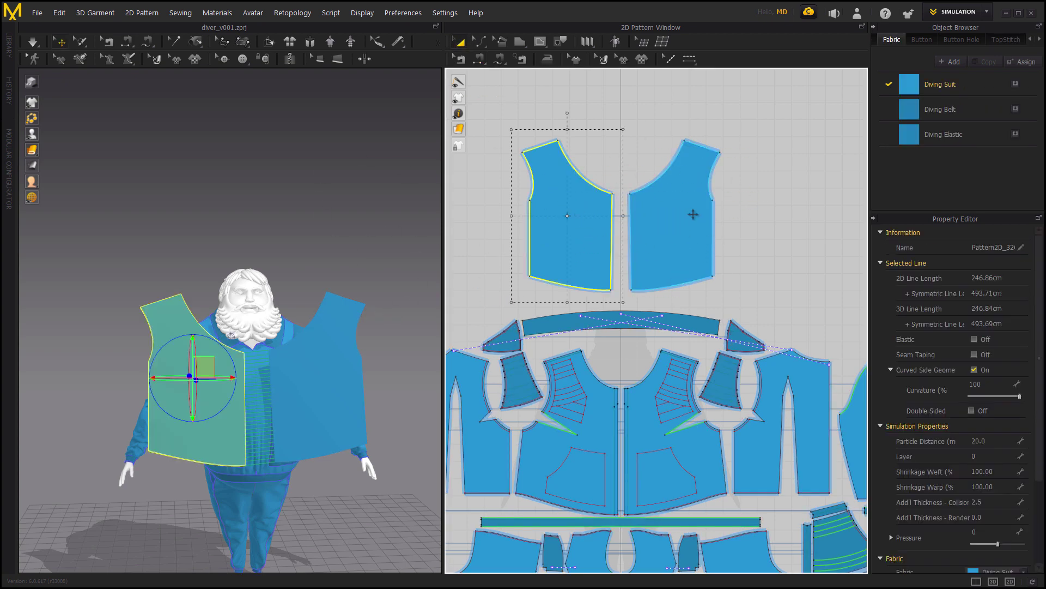
key("Delete")
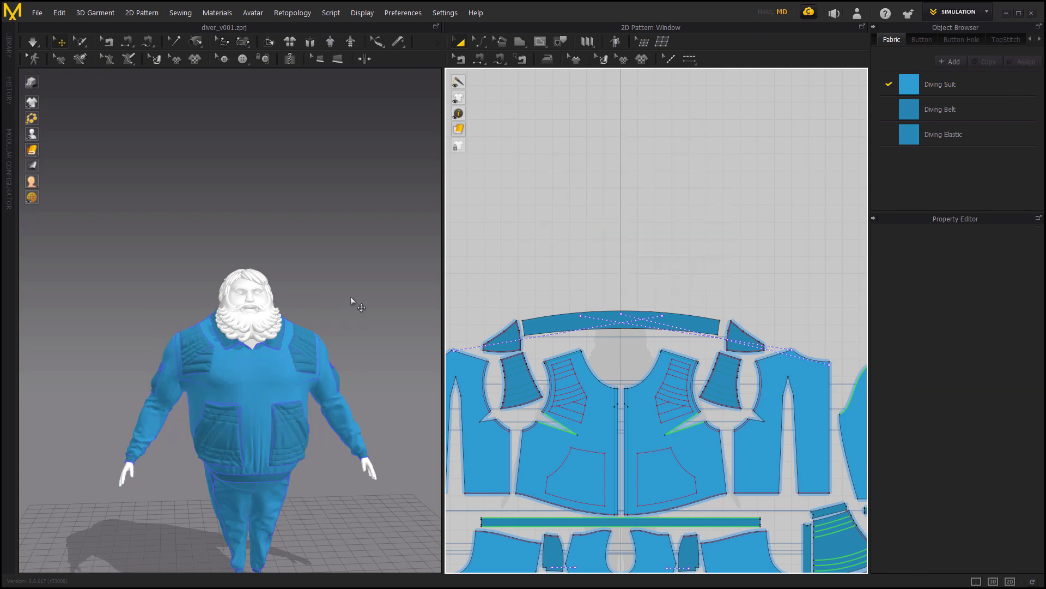
right_click_drag(352, 303, 753, 384)
scroll(708, 295, "down", 5)
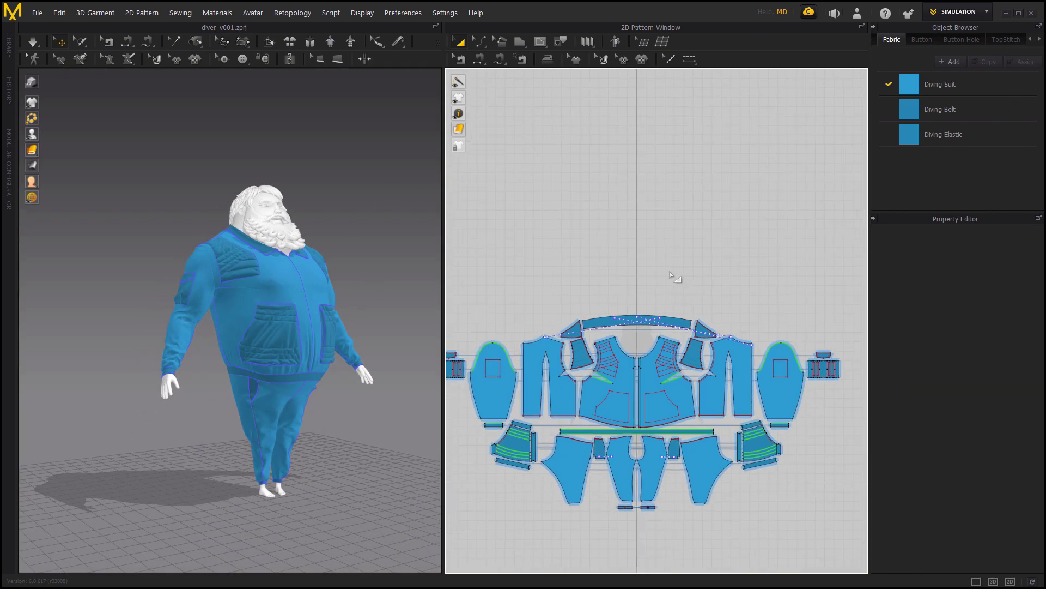
Step: Examine the jacket front and its neighbouring pattern pieces in 2D and the quilted shoulder patch in 3D
scroll(581, 286, "up", 8)
scroll(581, 287, "up", 1)
middle_click_drag(647, 290, 615, 313)
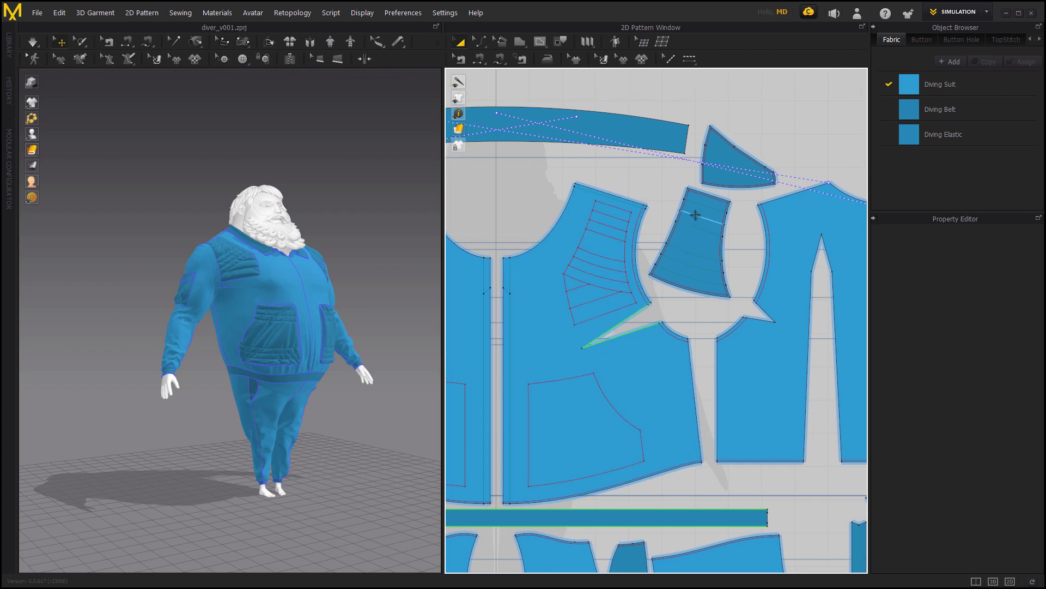
scroll(375, 249, "up", 6)
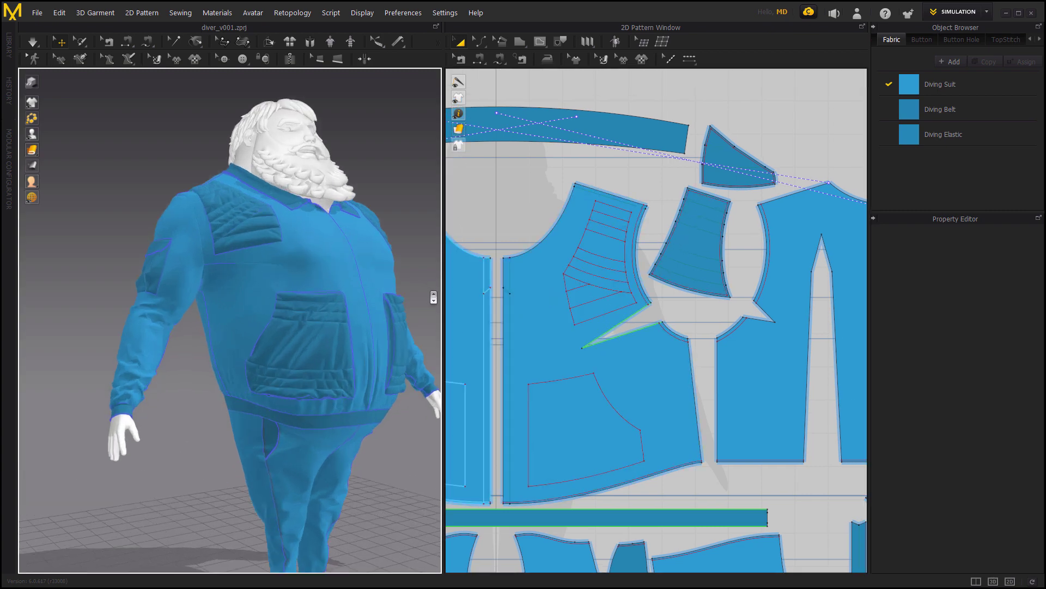
middle_click_drag(323, 190, 300, 362)
right_click_drag(299, 362, 162, 365)
scroll(162, 365, "up", 5)
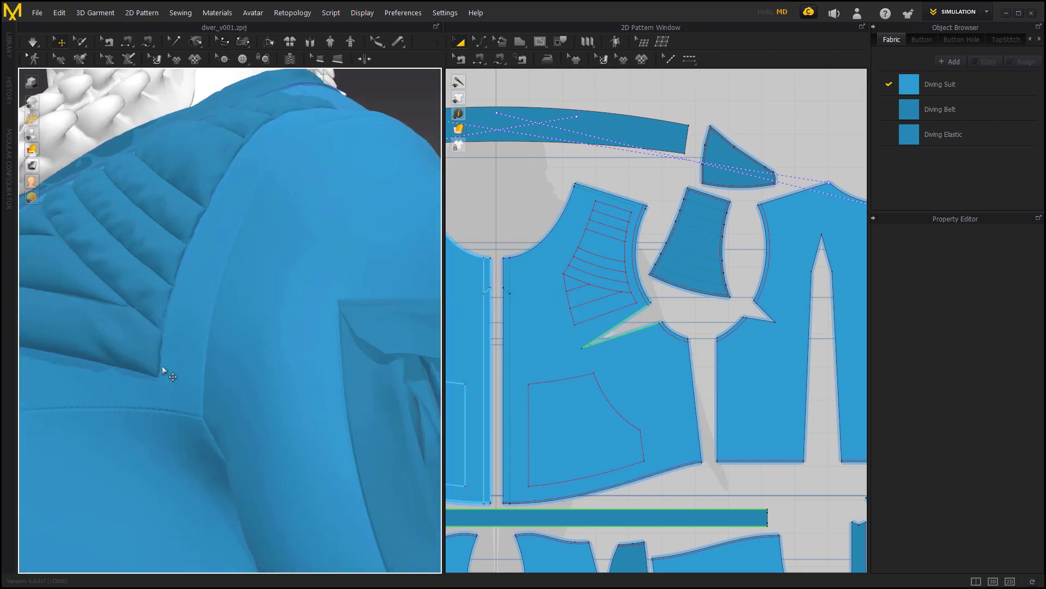
scroll(358, 391, "down", 5)
right_click_drag(358, 391, 332, 298)
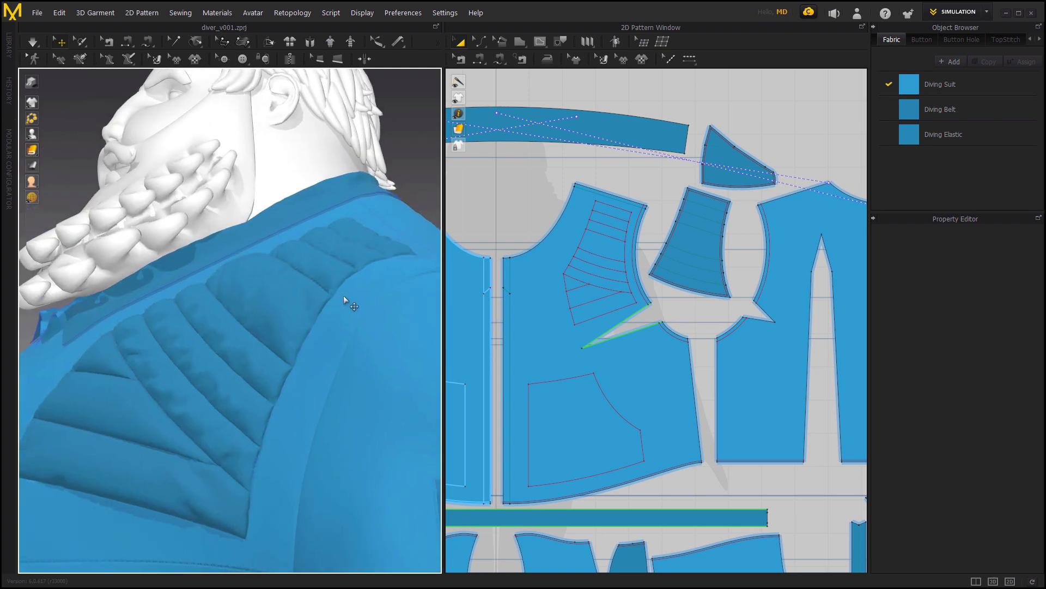
scroll(296, 290, "up", 3)
Step: Compare the properties of the quilted shoulder patch piece with those of the jacket front piece
left_click(295, 292)
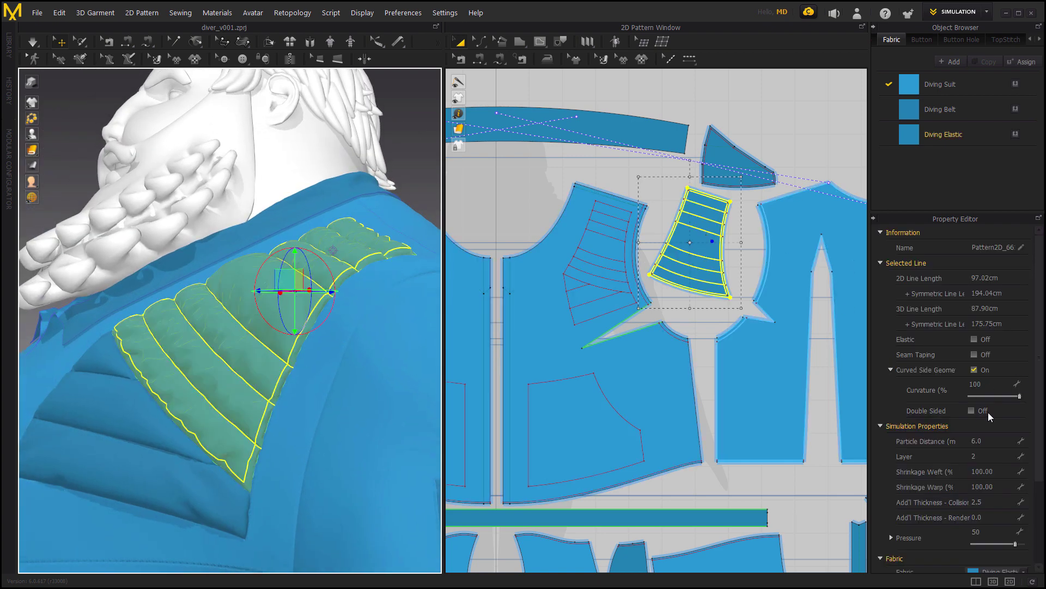
left_click(551, 325)
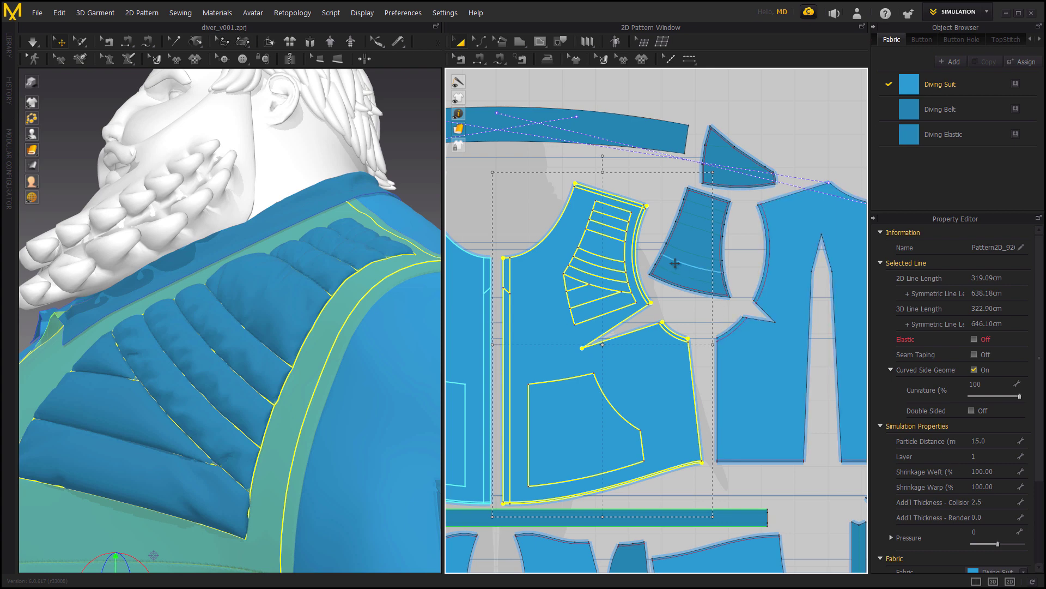
left_click(722, 299)
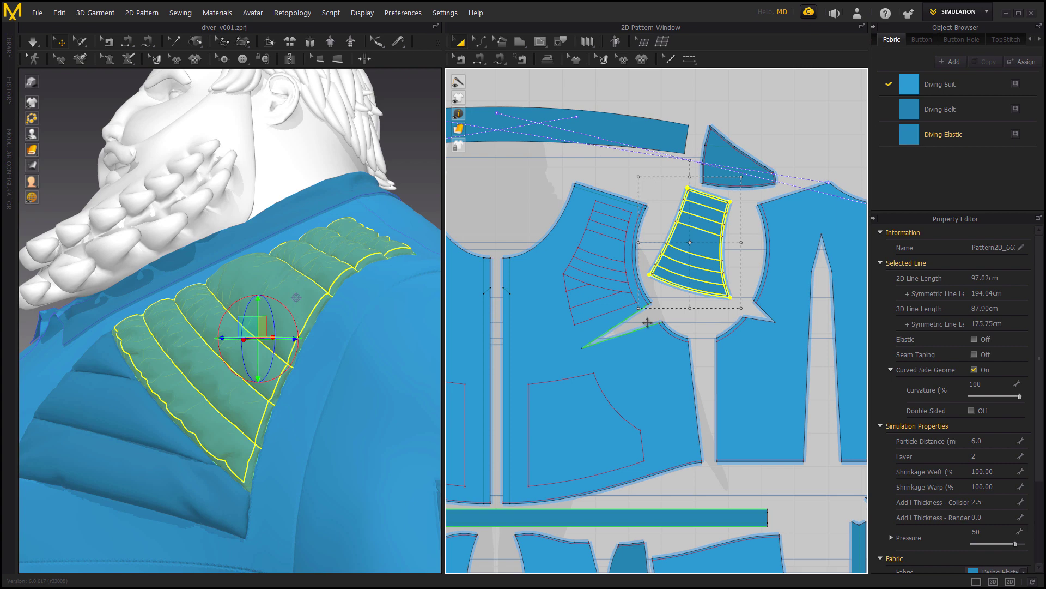
scroll(647, 323, "down", 6)
left_click(662, 234)
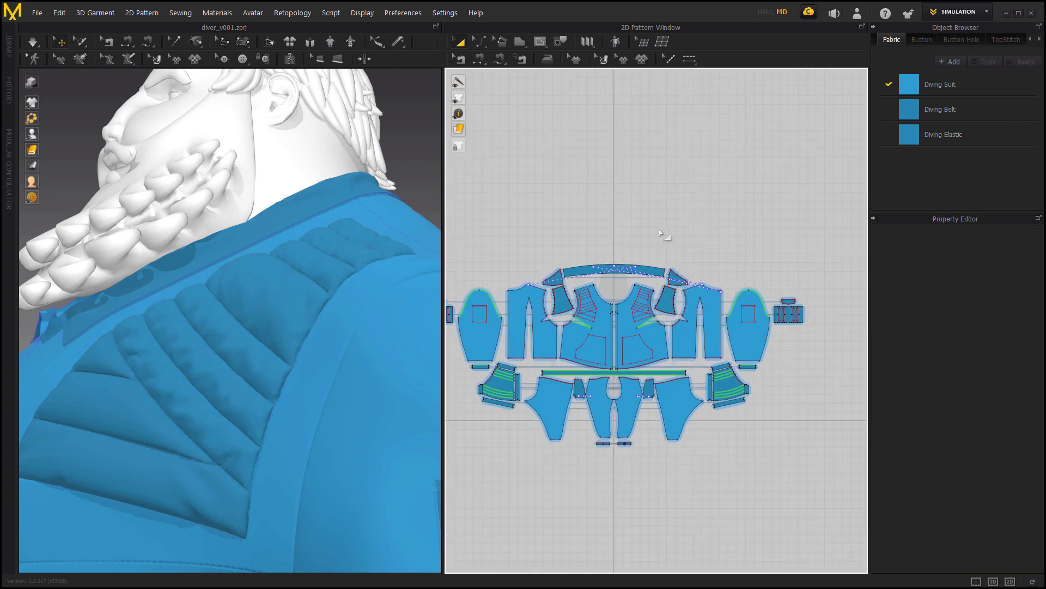
Step: Start simulating the diving suit and inspect the jacket and trousers from several angles
scroll(376, 268, "down", 8)
middle_click_drag(278, 305, 341, 218)
right_click_drag(346, 265, 344, 272)
scroll(338, 273, "down", 6)
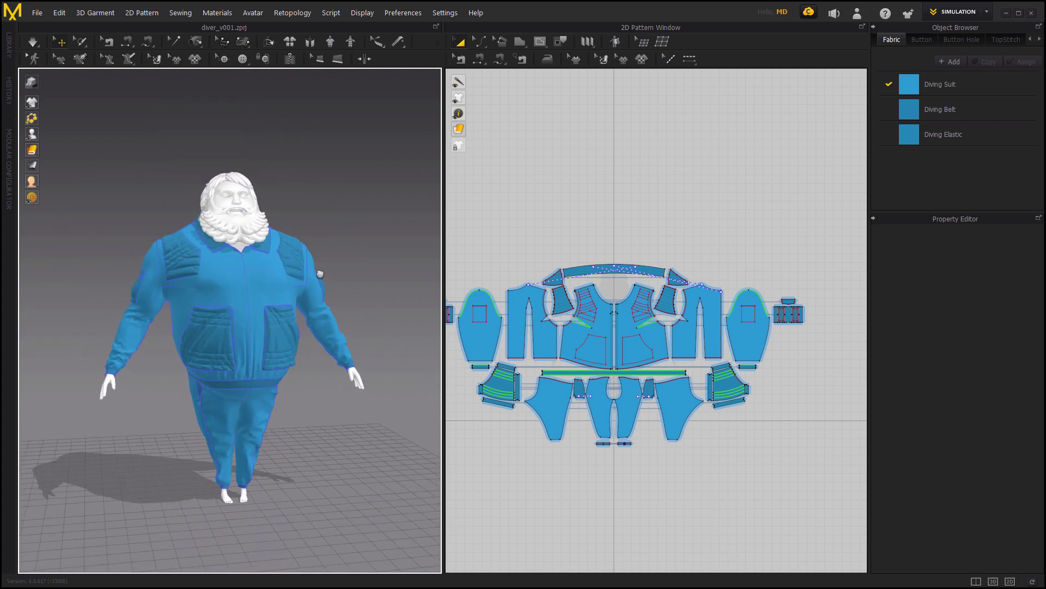
scroll(327, 431, "up", 3)
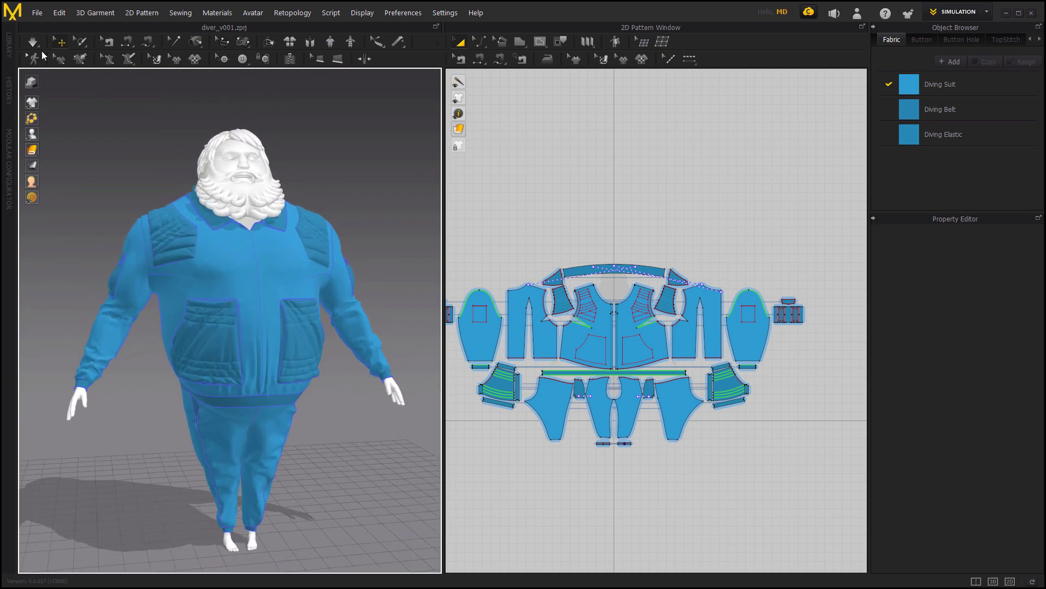
left_click(33, 43)
right_click_drag(390, 199, 399, 224)
middle_click_drag(272, 562, 264, 443)
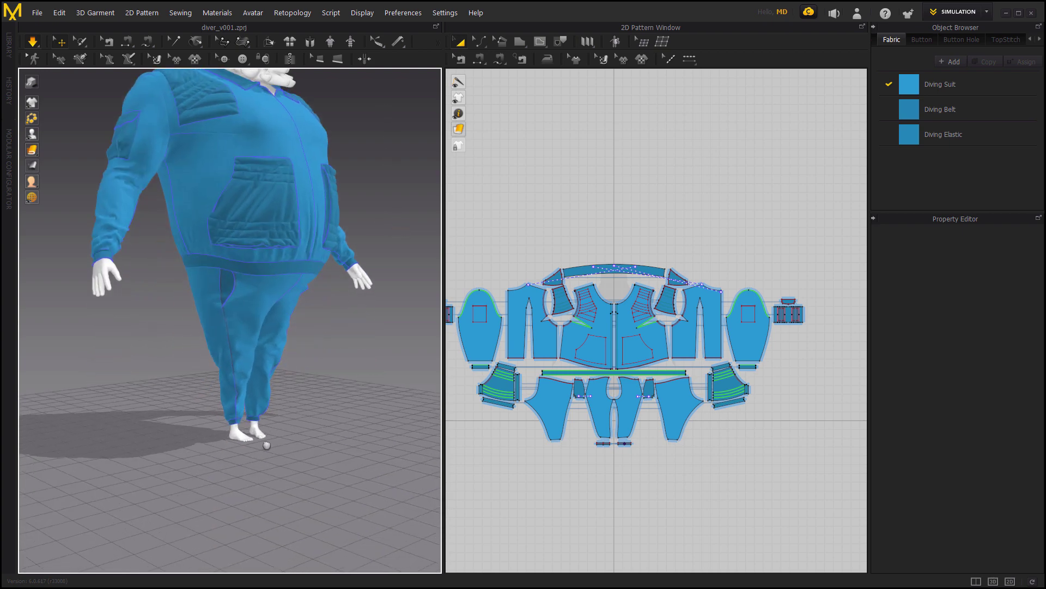
scroll(346, 458, "up", 6)
scroll(295, 442, "down", 8)
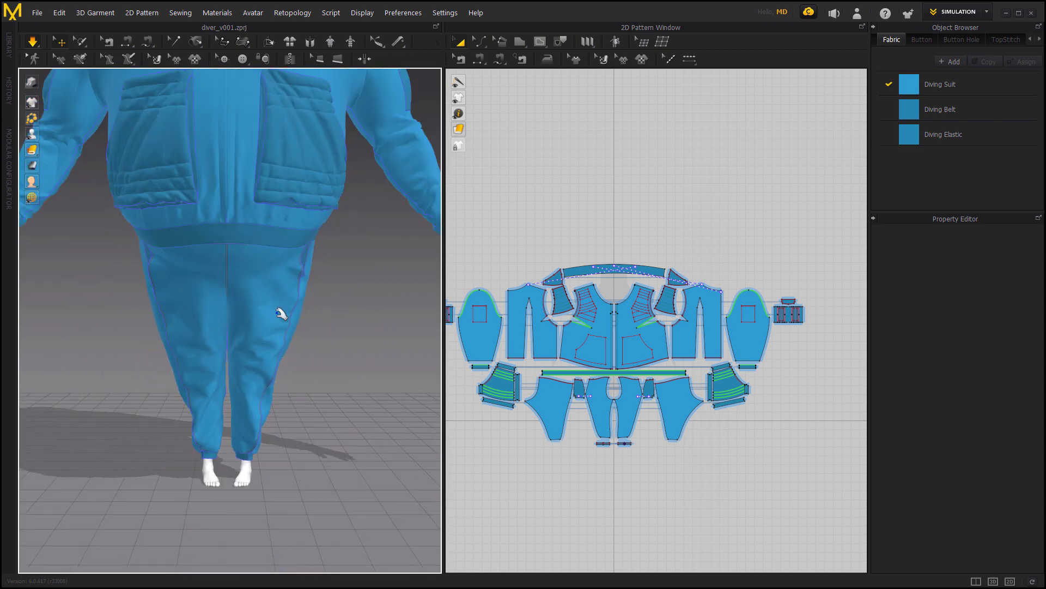
Step: Tug the trouser front and the jacket sleeve in 3D during the simulation, and stop the simulation
left_click(272, 324)
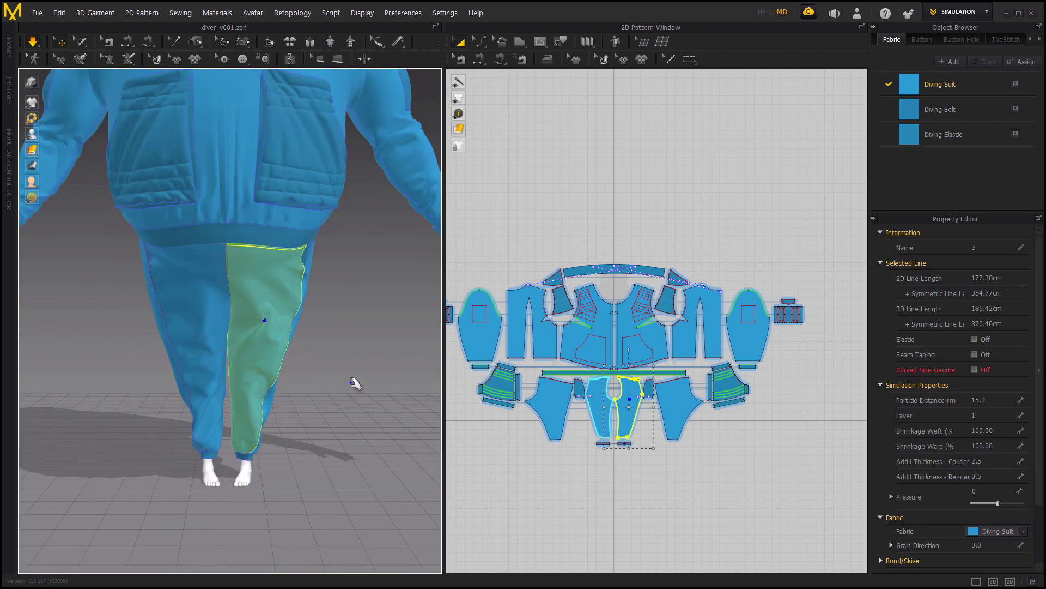
left_click(369, 309)
middle_click_drag(384, 295, 282, 421)
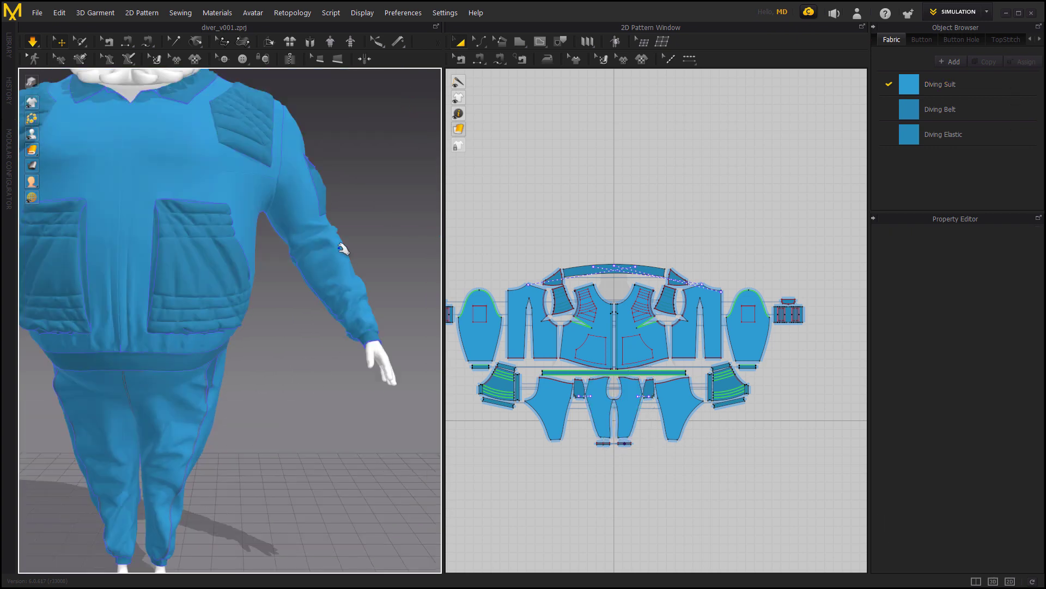
left_click_drag(342, 246, 367, 235)
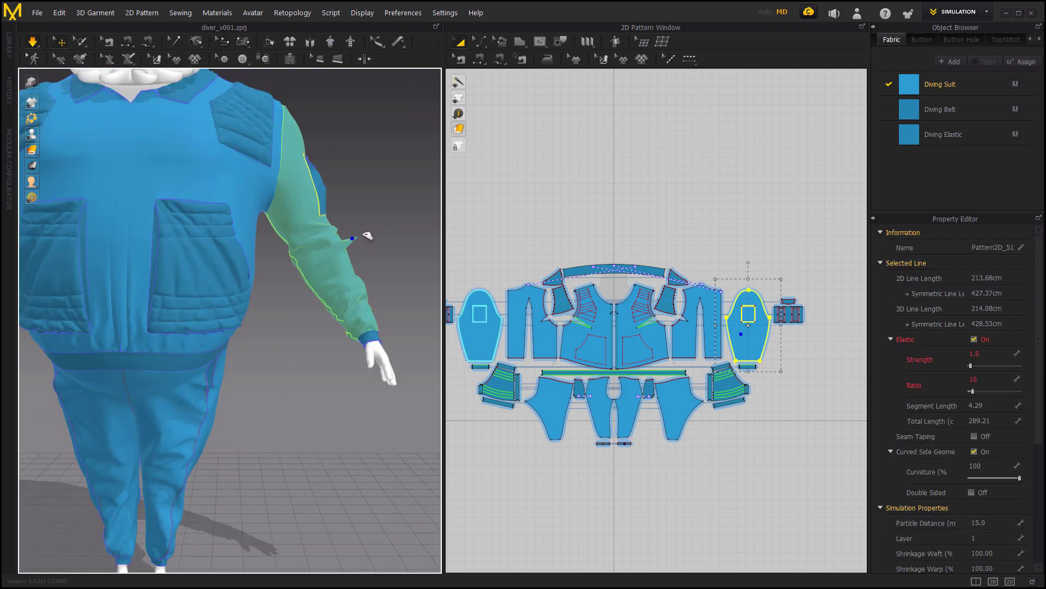
left_click(393, 261)
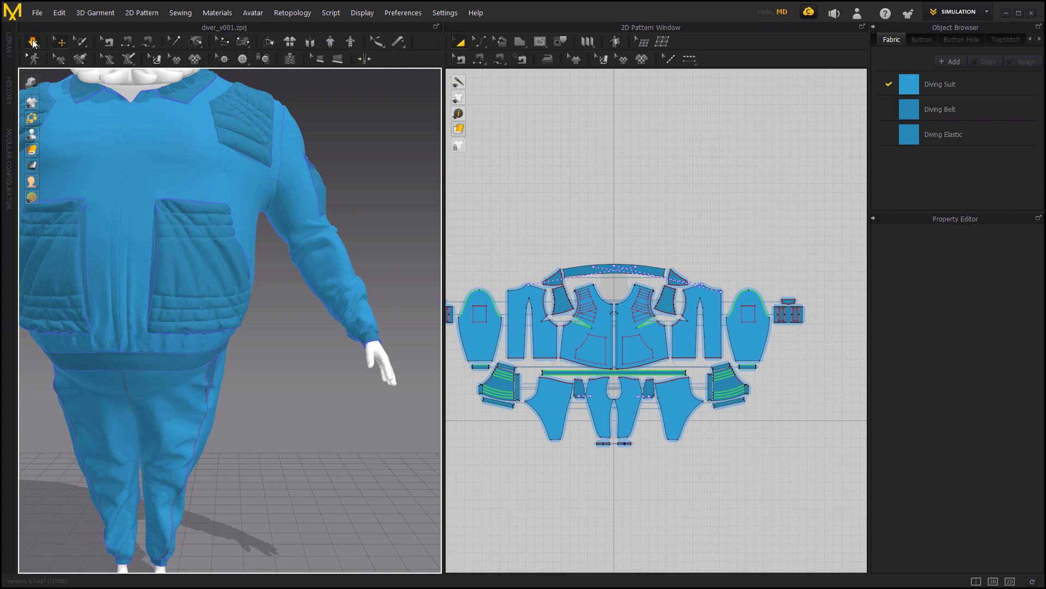
Step: Open the UV Editor mode and examine how the suit's pattern pieces are laid out across the UV tiles
left_click(965, 16)
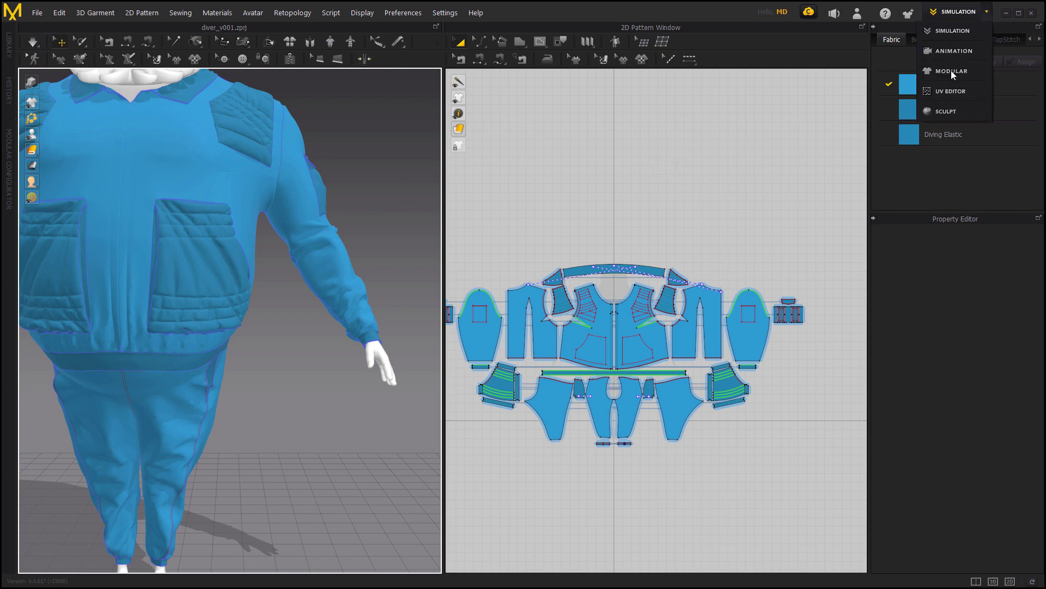
left_click(950, 91)
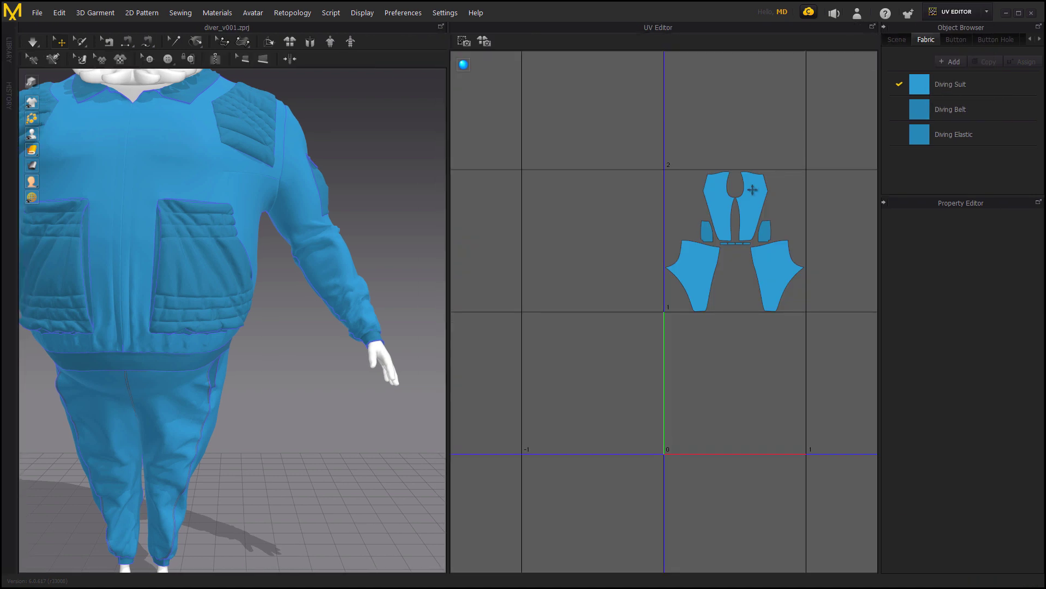
scroll(731, 160, "down", 7)
middle_click_drag(867, 246, 633, 217)
scroll(752, 244, "down", 1)
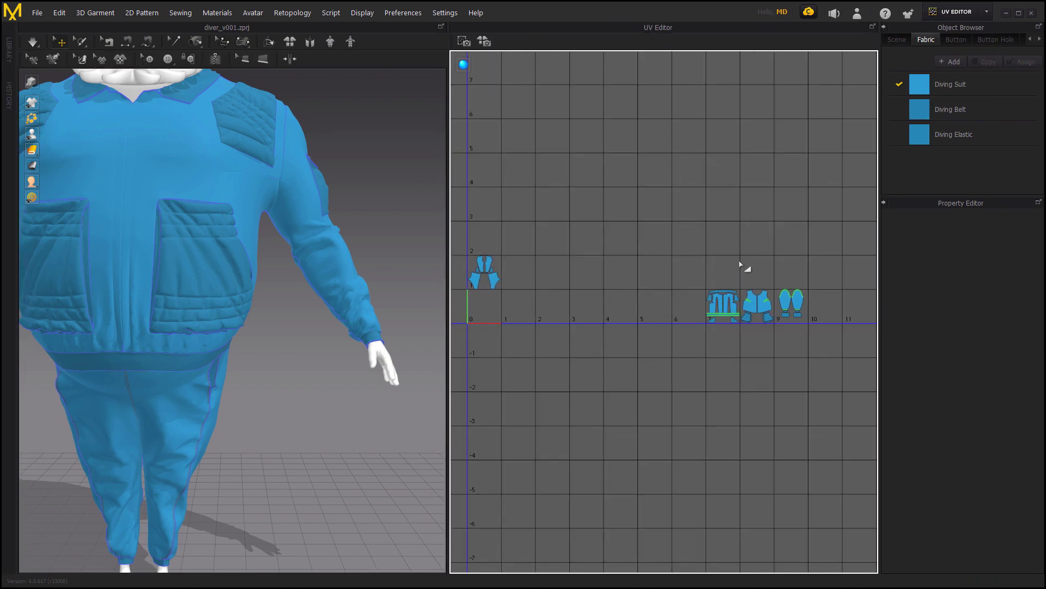
middle_click_drag(596, 299, 659, 285)
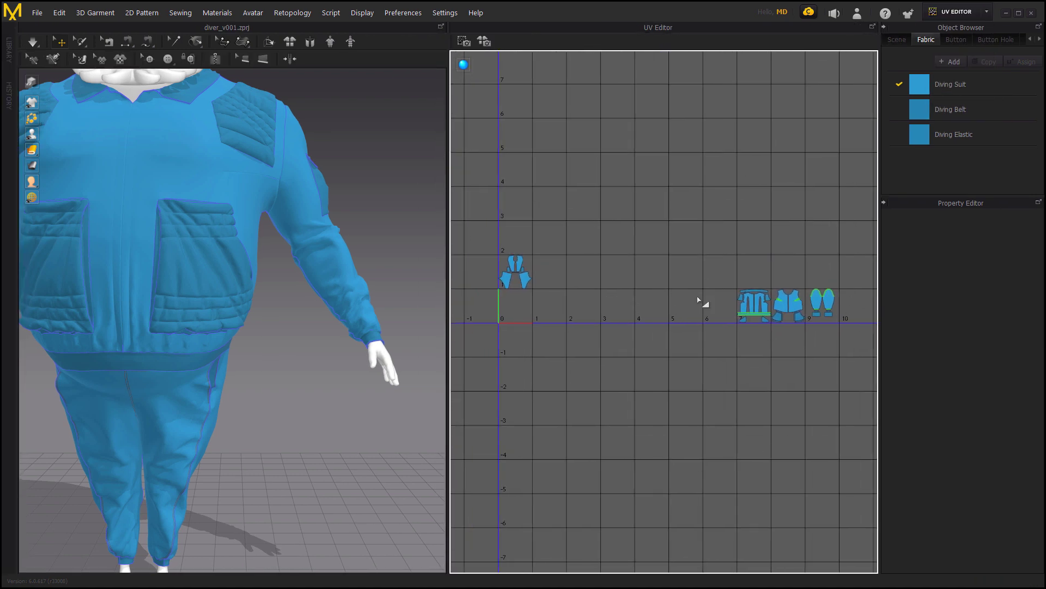
middle_click_drag(727, 240, 692, 238)
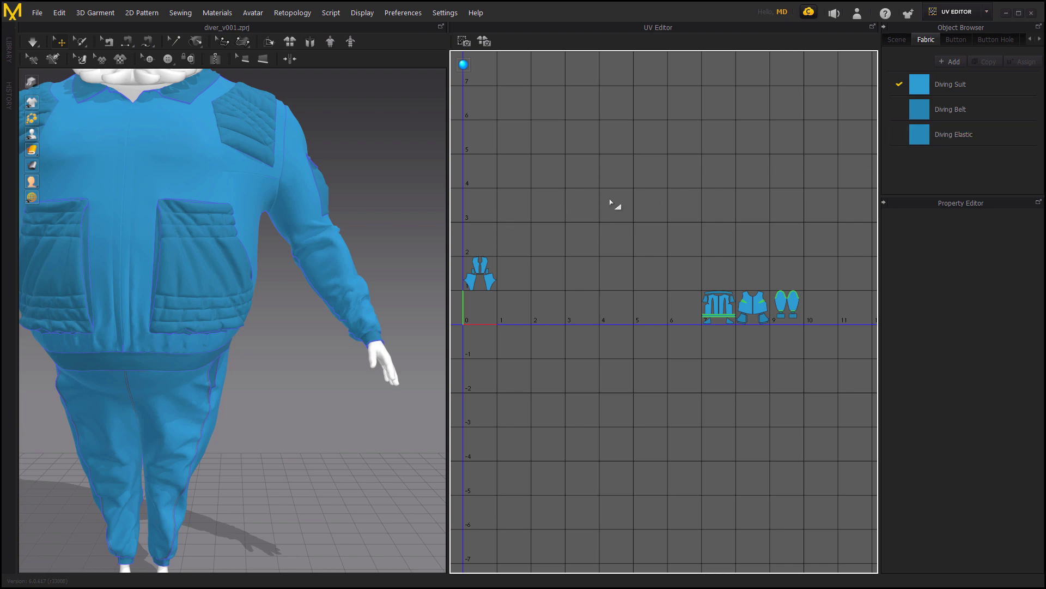
middle_click_drag(611, 202, 636, 201)
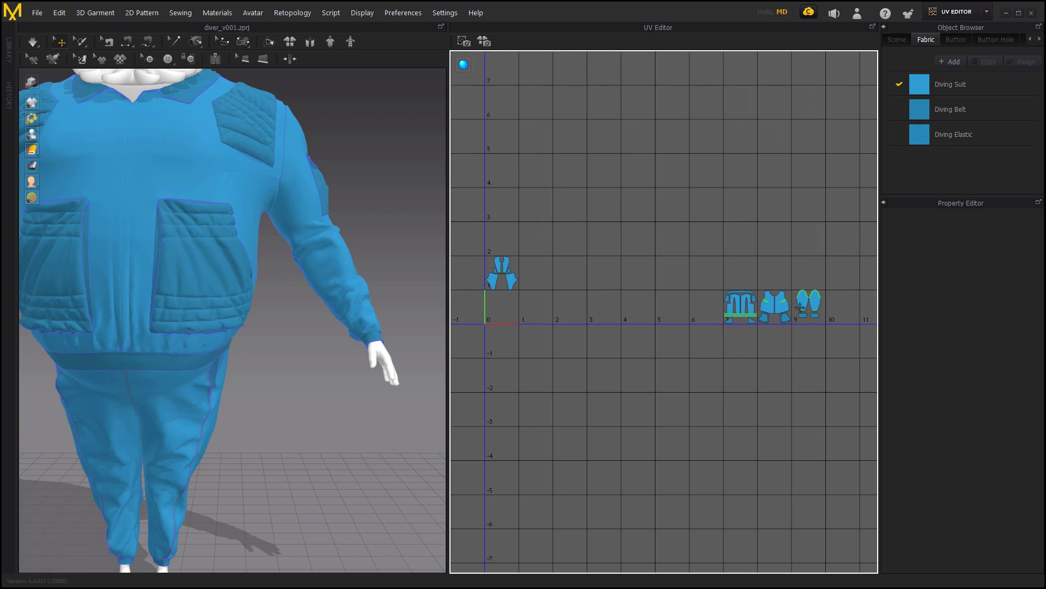
Step: Switch back to Simulation mode and bring the sleeve pattern into view in the 2D layout
left_click(960, 13)
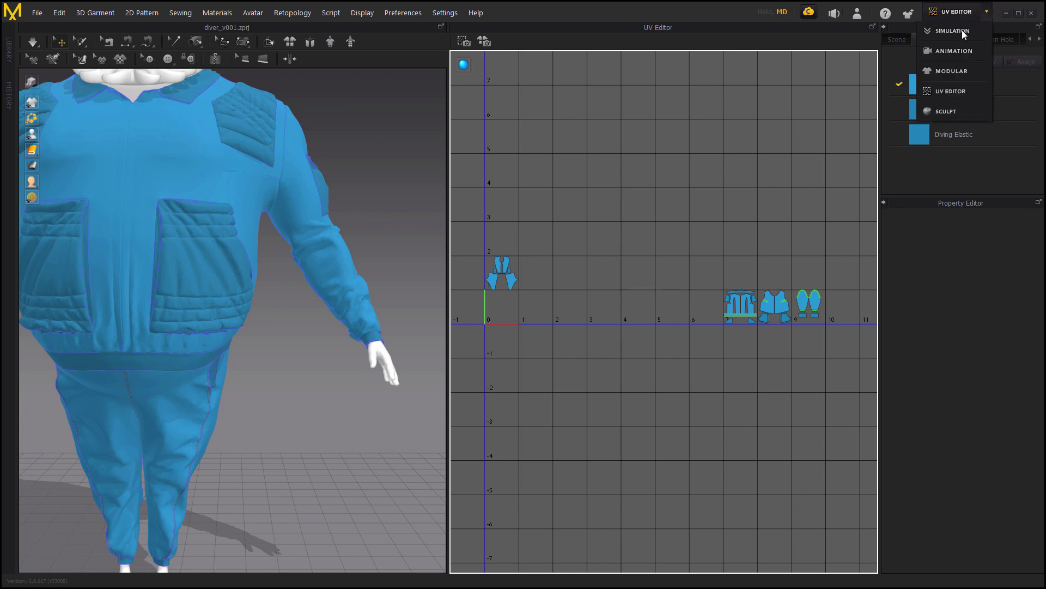
left_click(719, 145)
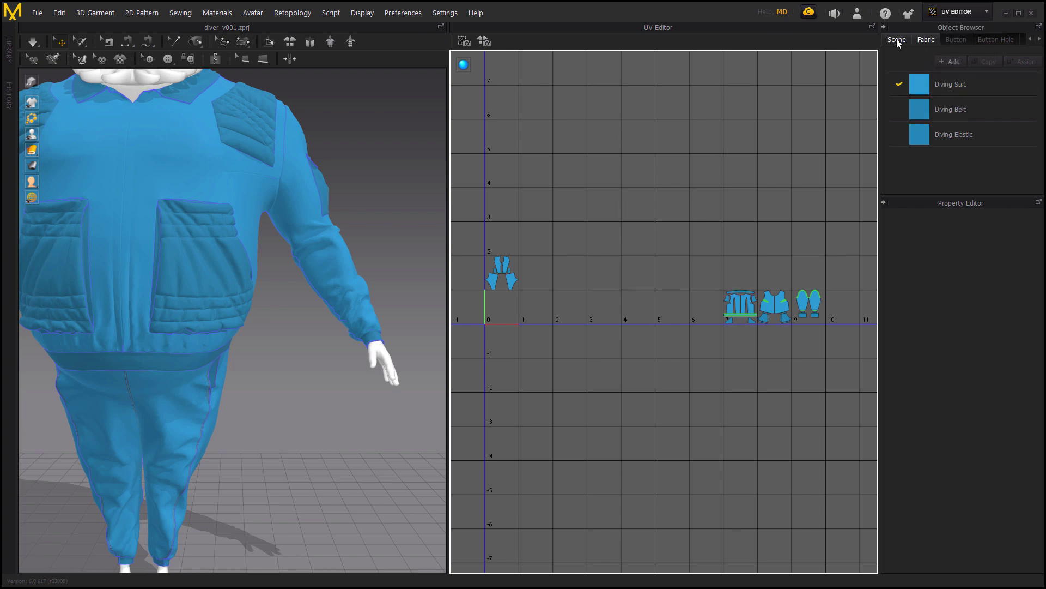
left_click(947, 14)
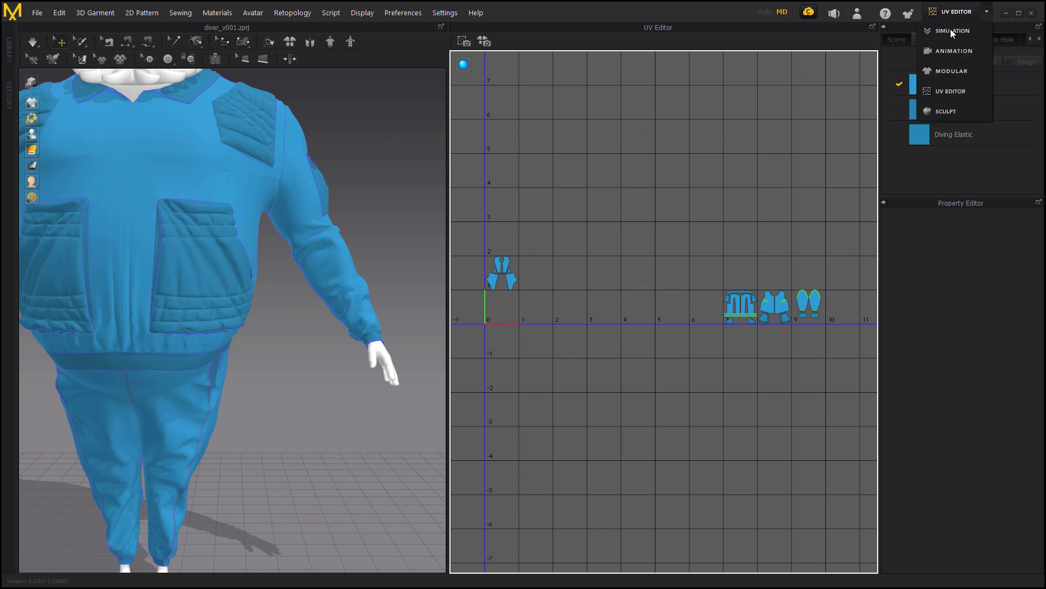
left_click(950, 31)
mouse_move(751, 187)
middle_mouse_down()
mouse_move(668, 163)
mouse_move(643, 170)
middle_mouse_up()
scroll(656, 176, "up", 2)
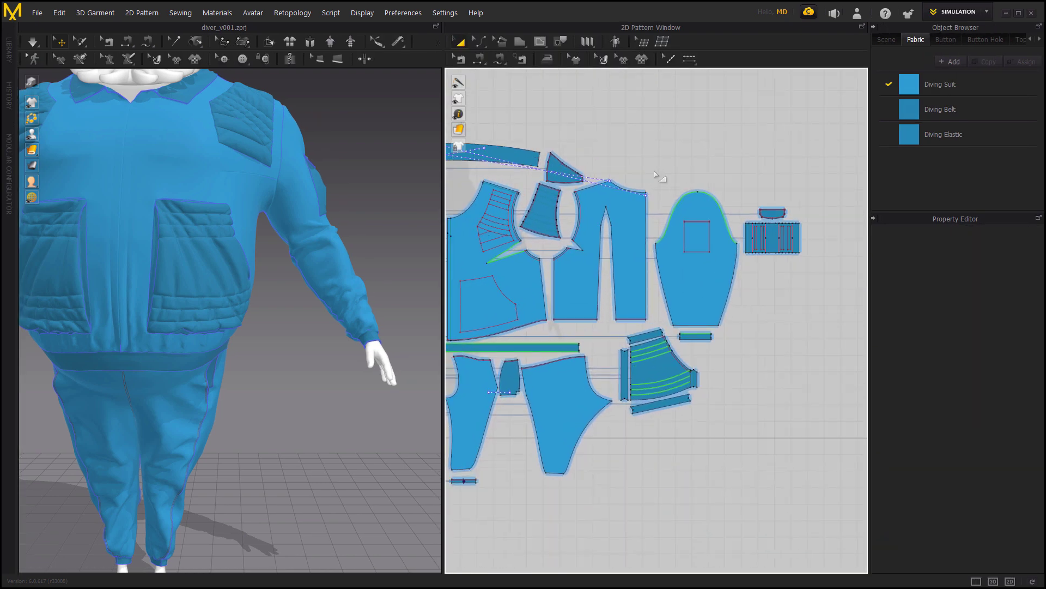
Step: Select the large sleeve piece and expand its Miscellaneous properties to check the mesh type
left_click(697, 279)
scroll(942, 397, "down", 4)
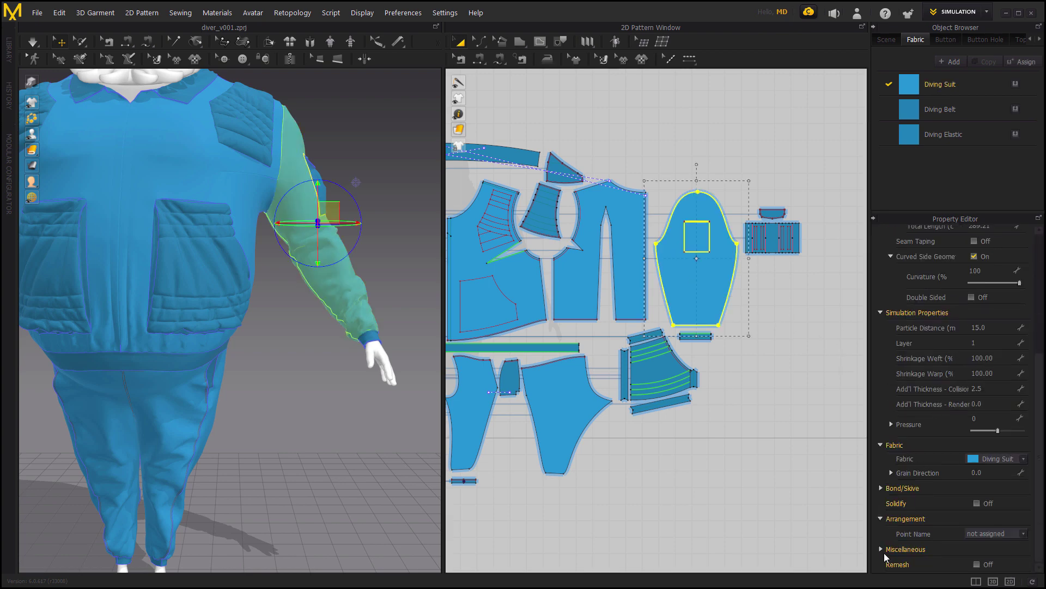
left_click(883, 550)
scroll(883, 550, "down", 1)
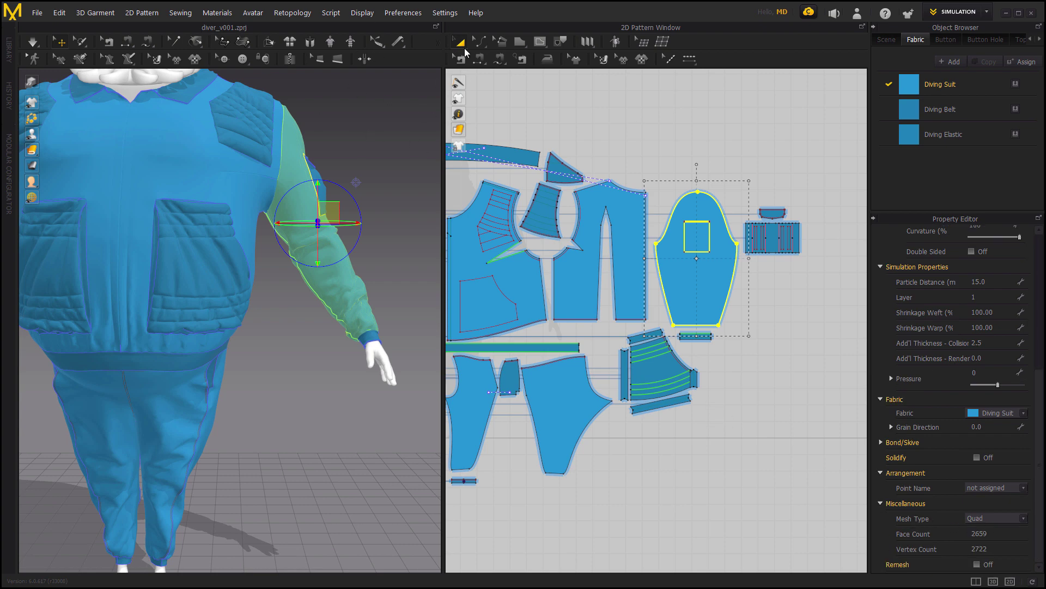
left_click(444, 13)
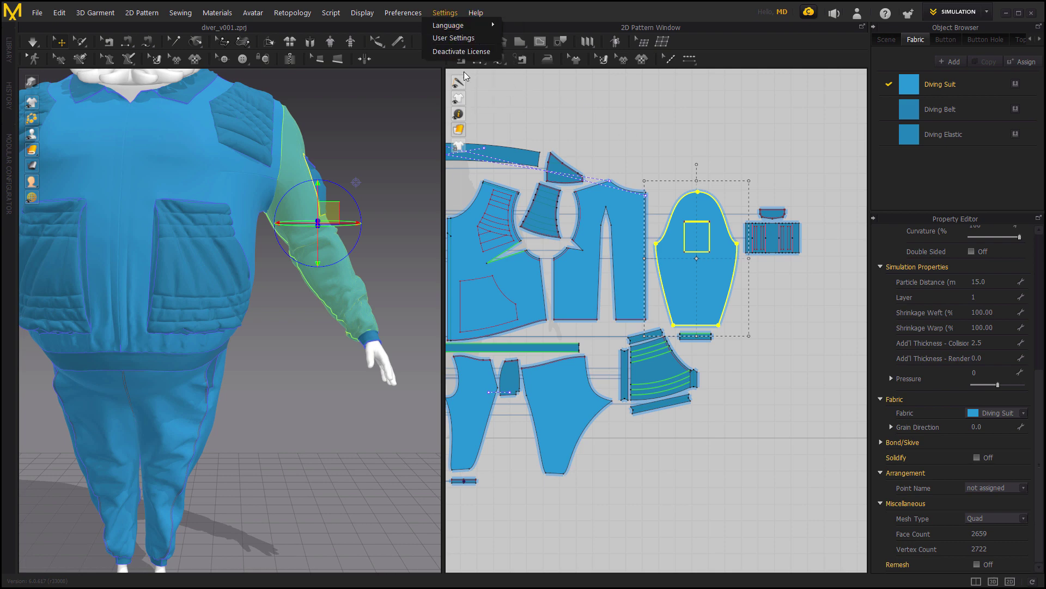
left_click(676, 106)
left_click(676, 106)
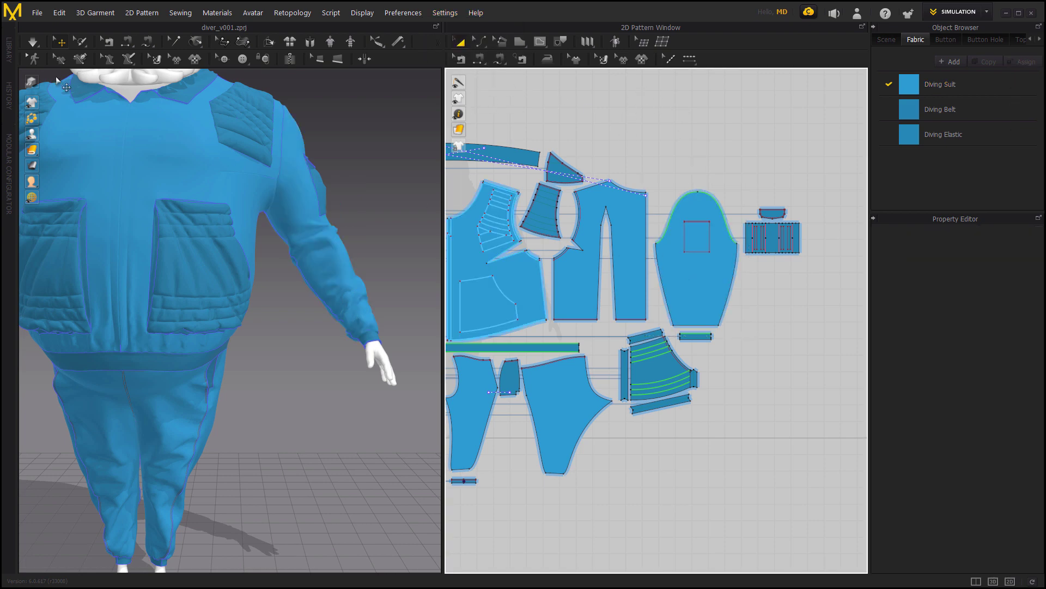
Step: Turn on the mesh display for the garment in 3D
scroll(43, 110, "down", 1)
mouse_move(42, 113)
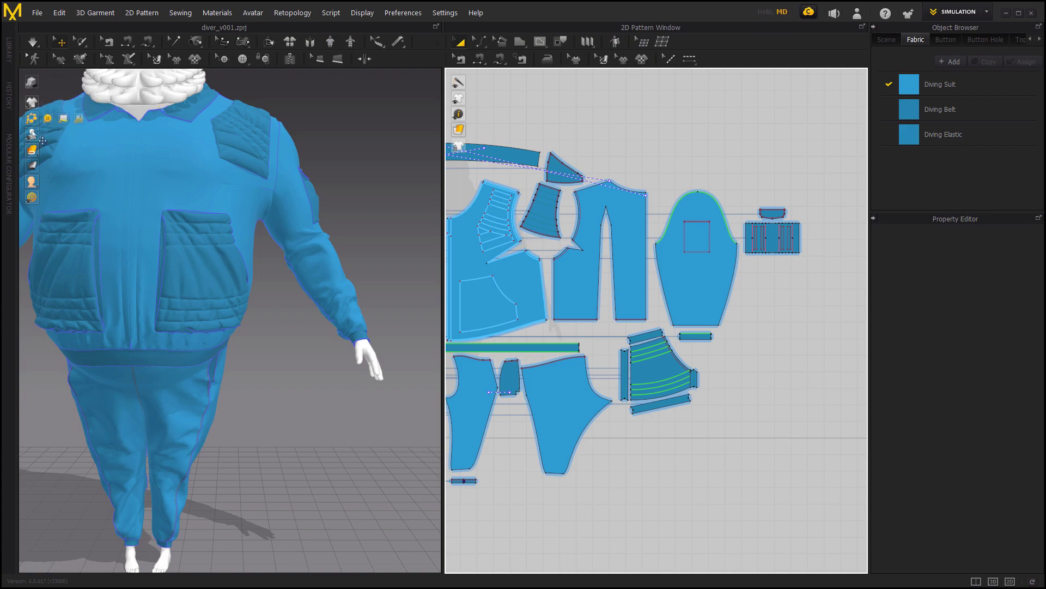
mouse_move(32, 149)
left_click(124, 150)
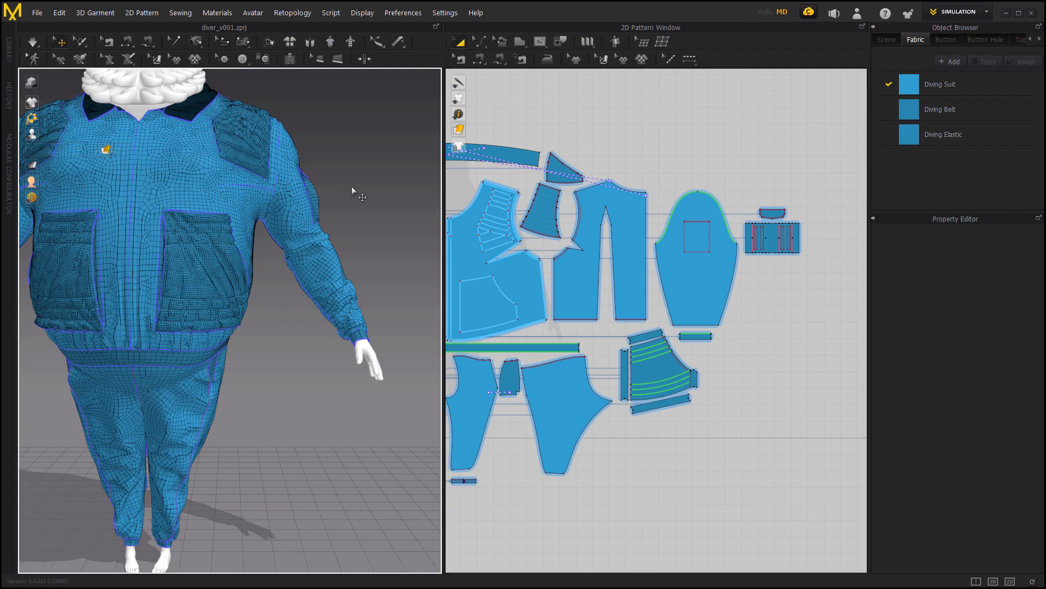
Step: Examine the quad mesh on the jacket's pockets, chest, shoulder patches and trousers in 3D
right_click_drag(360, 188, 451, 218)
scroll(374, 245, "up", 3)
scroll(374, 245, "up", 4)
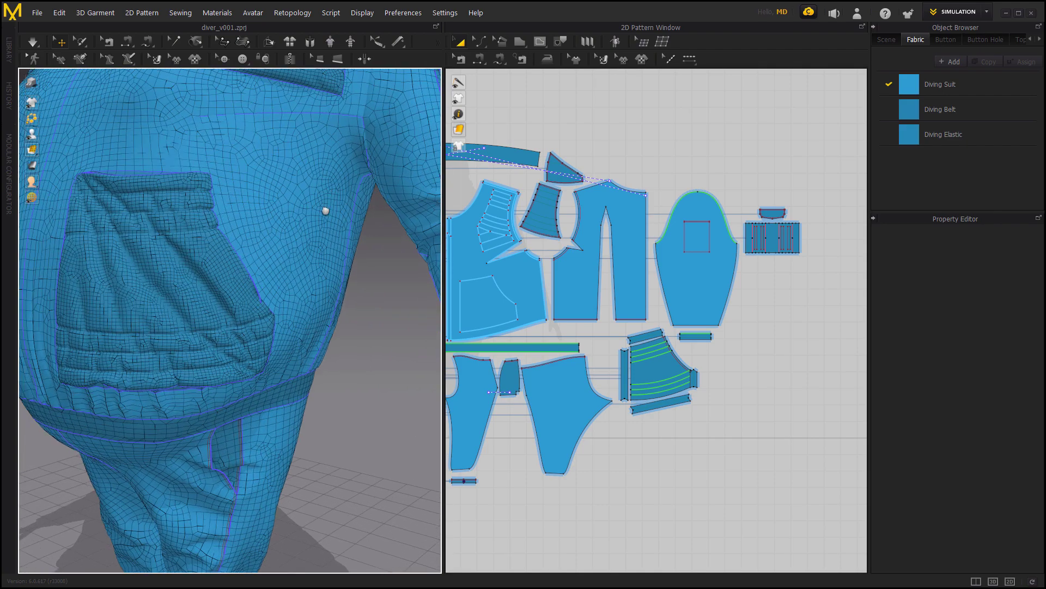
middle_click_drag(325, 211, 169, 294)
scroll(171, 300, "up", 3)
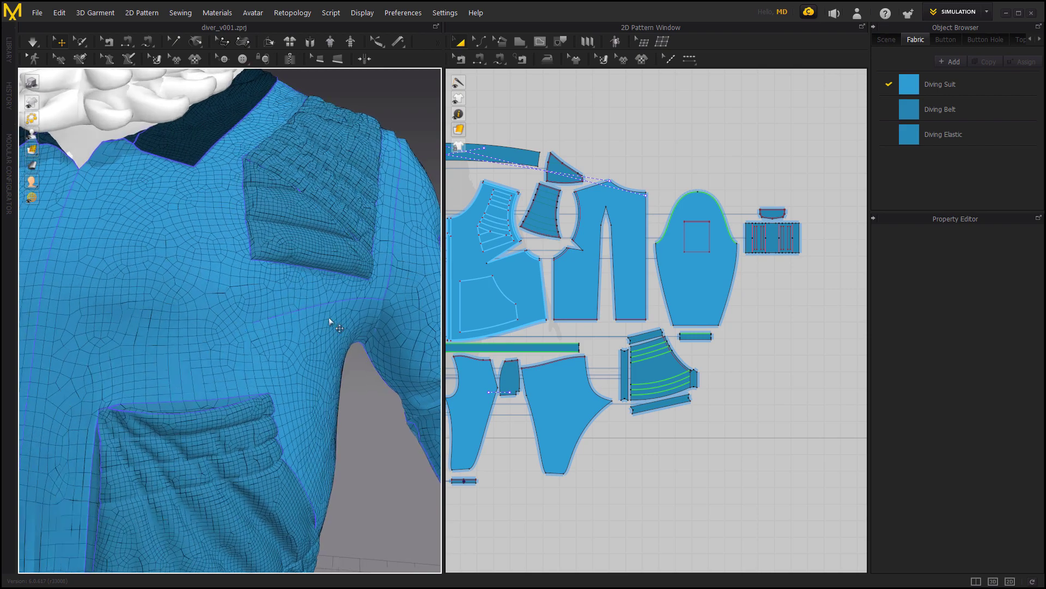
scroll(327, 320, "down", 8)
scroll(311, 316, "up", 3)
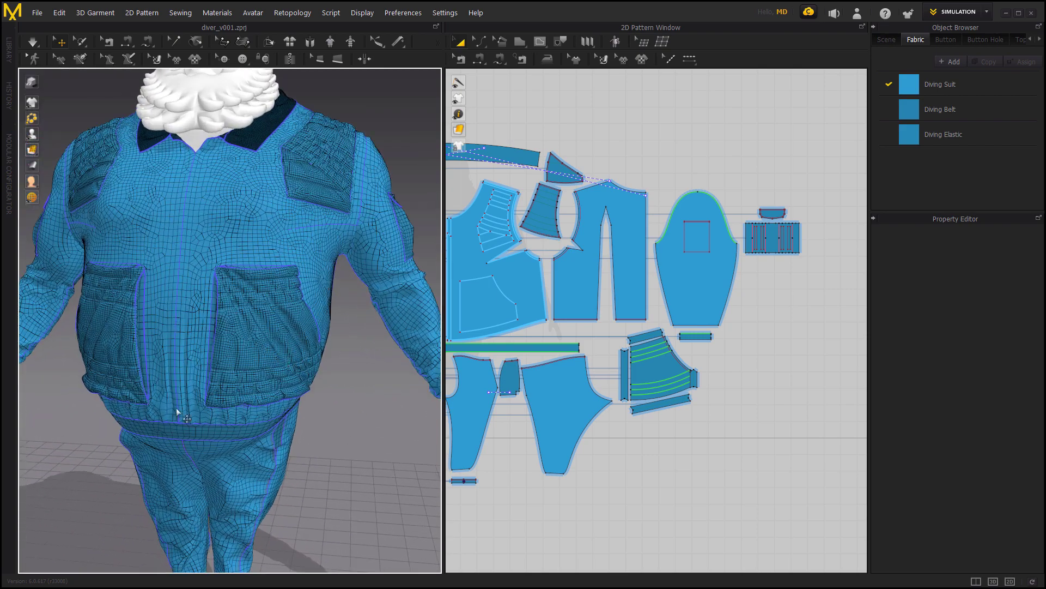
Step: Turn off the garment's mesh display and select the sleeve in 3D to examine the smooth suit
right_click_drag(177, 409, 326, 272)
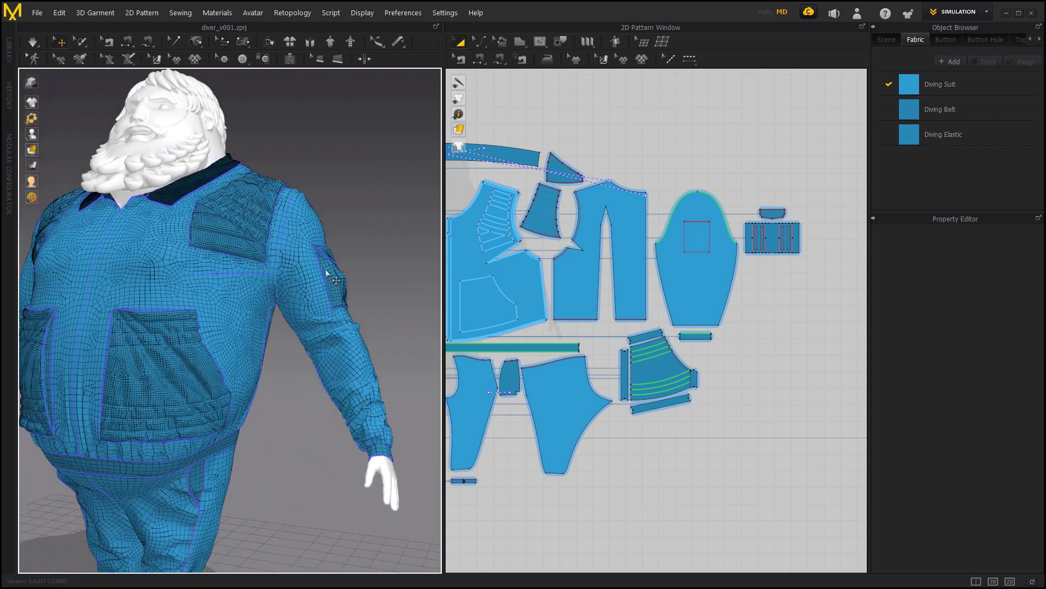
scroll(201, 270, "up", 5)
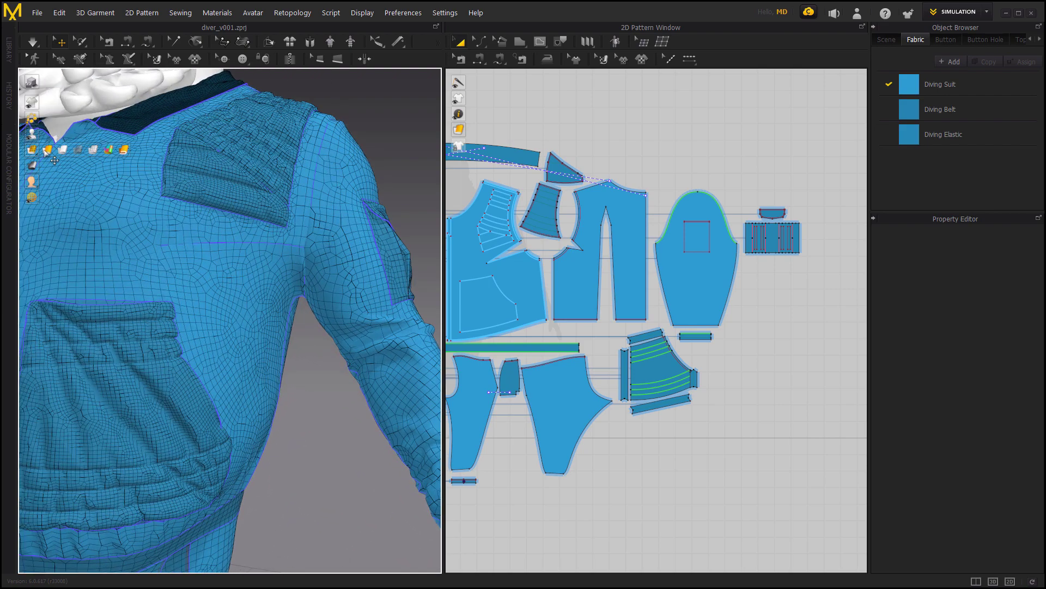
left_click(48, 150)
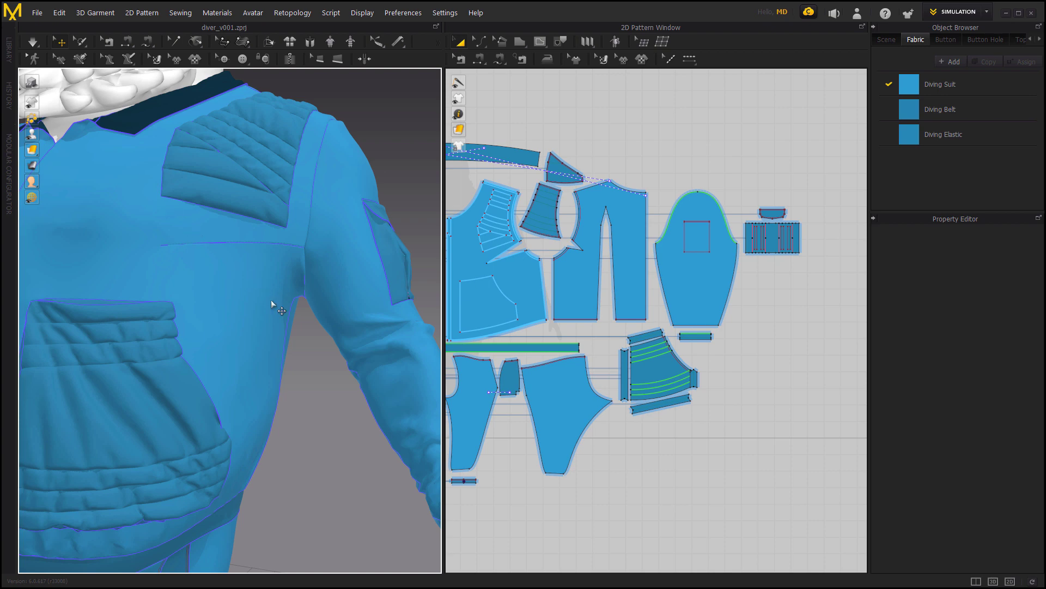
scroll(272, 302, "down", 5)
middle_click_drag(234, 296, 246, 240)
left_click(293, 231)
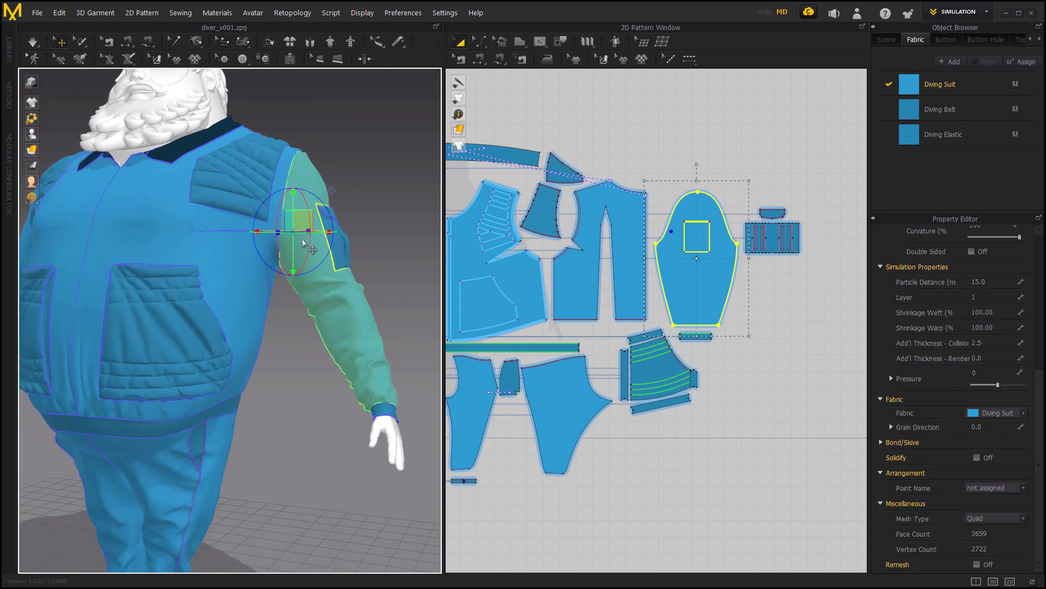
scroll(316, 386, "down", 5)
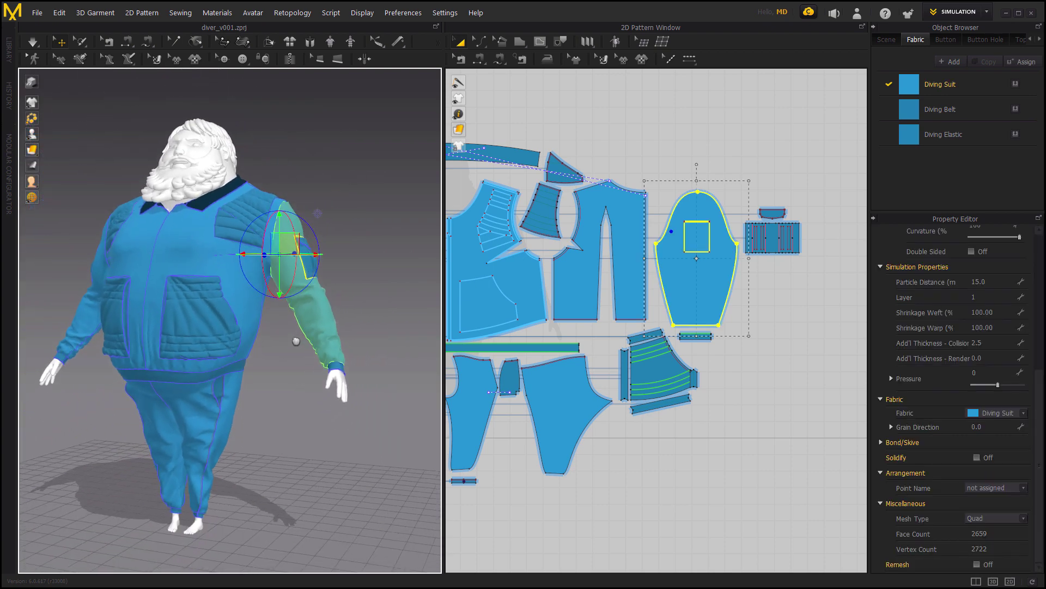
scroll(296, 341, "up", 4)
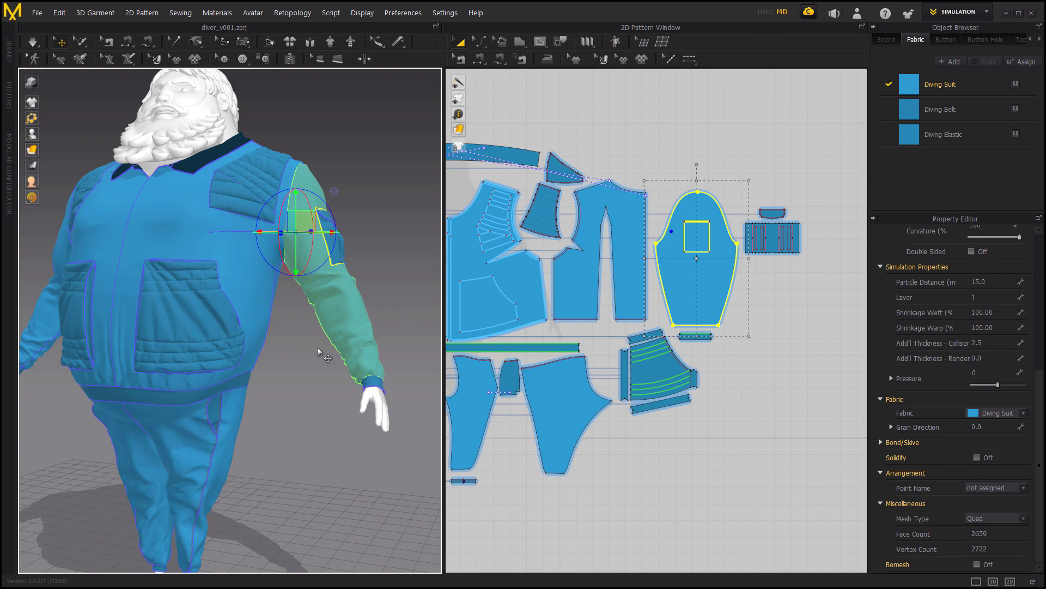
Step: Turn the garment's mesh display back on and select the pleated shoulder patch piece to check its particle distance
mouse_move(32, 150)
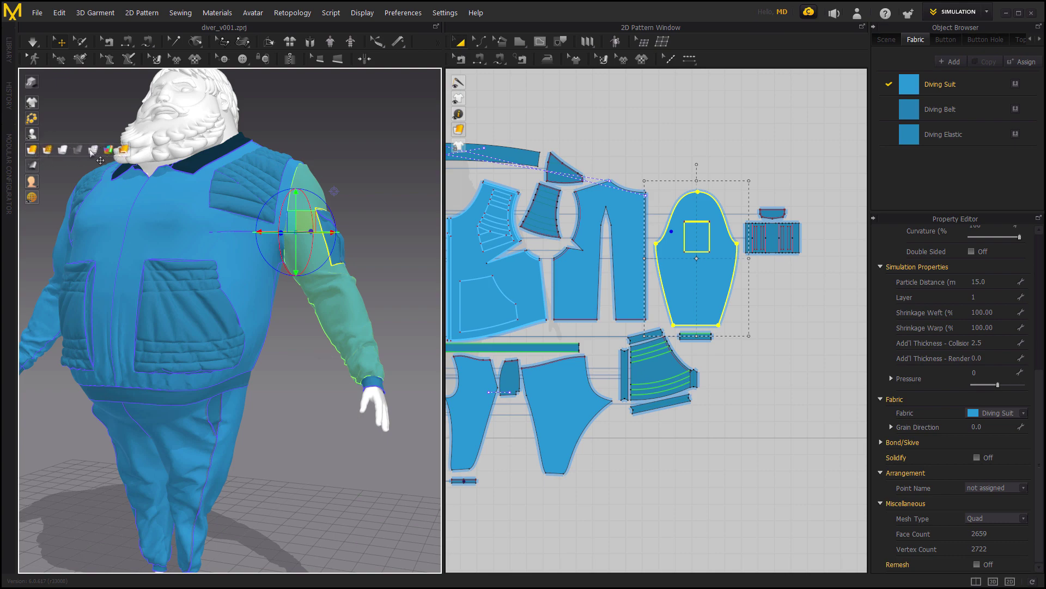
left_click(47, 150)
scroll(319, 279, "up", 5)
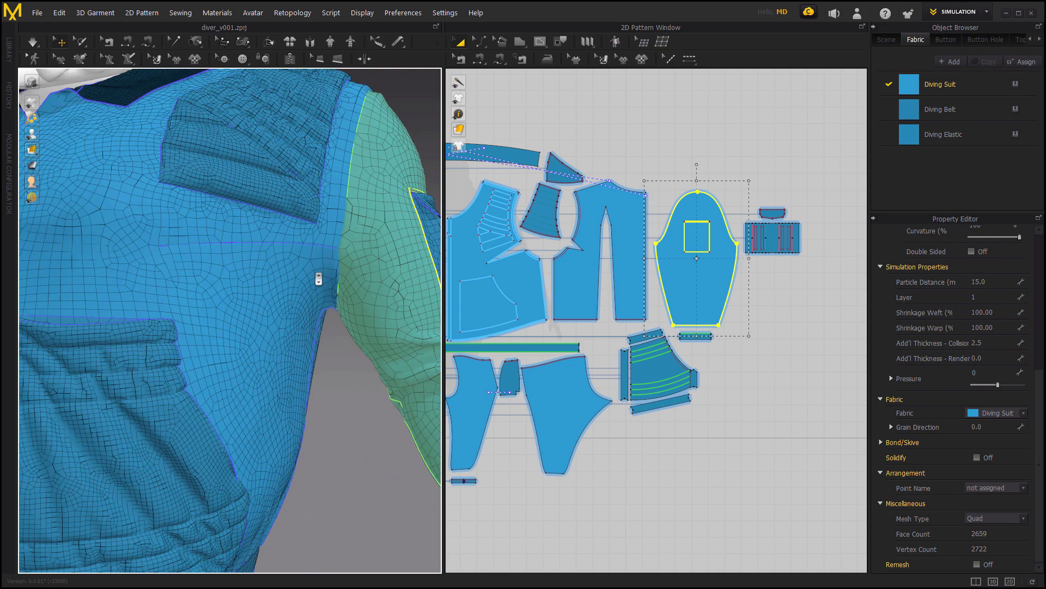
right_click_drag(319, 279, 325, 226)
right_click_drag(274, 201, 318, 271)
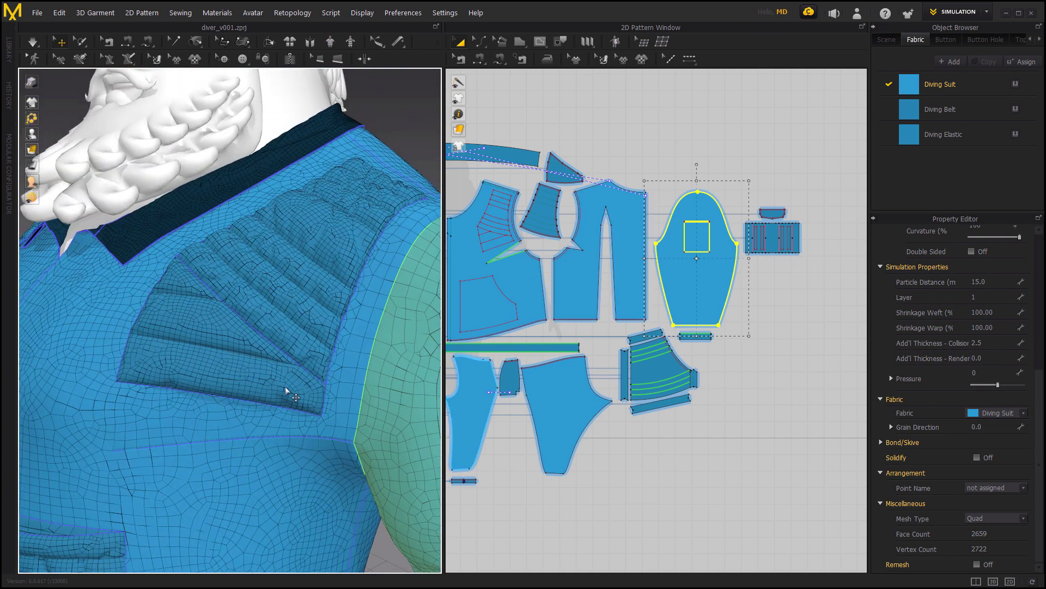
left_click(307, 349)
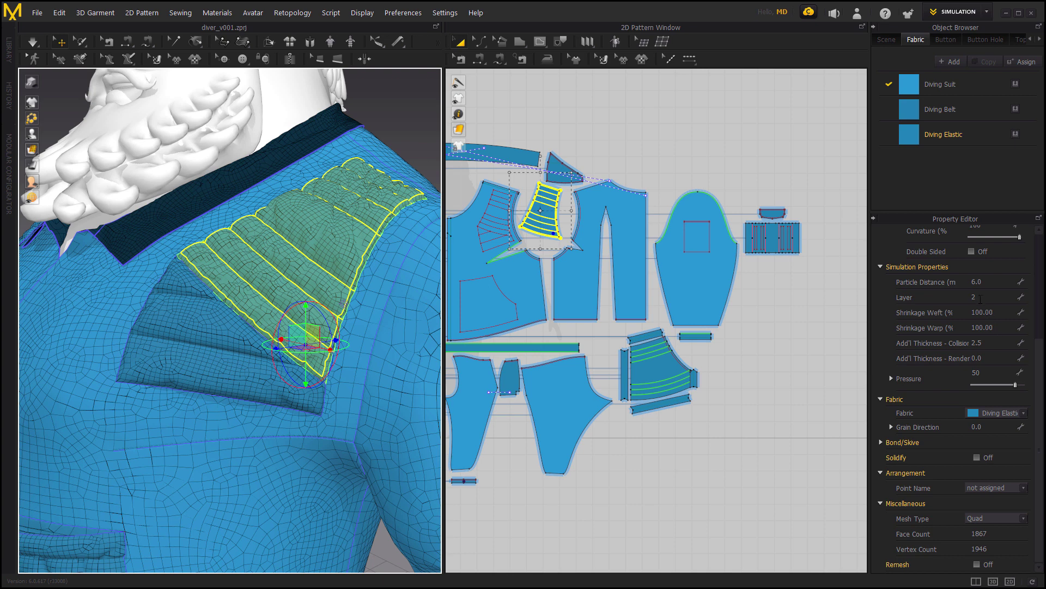
left_click(989, 281)
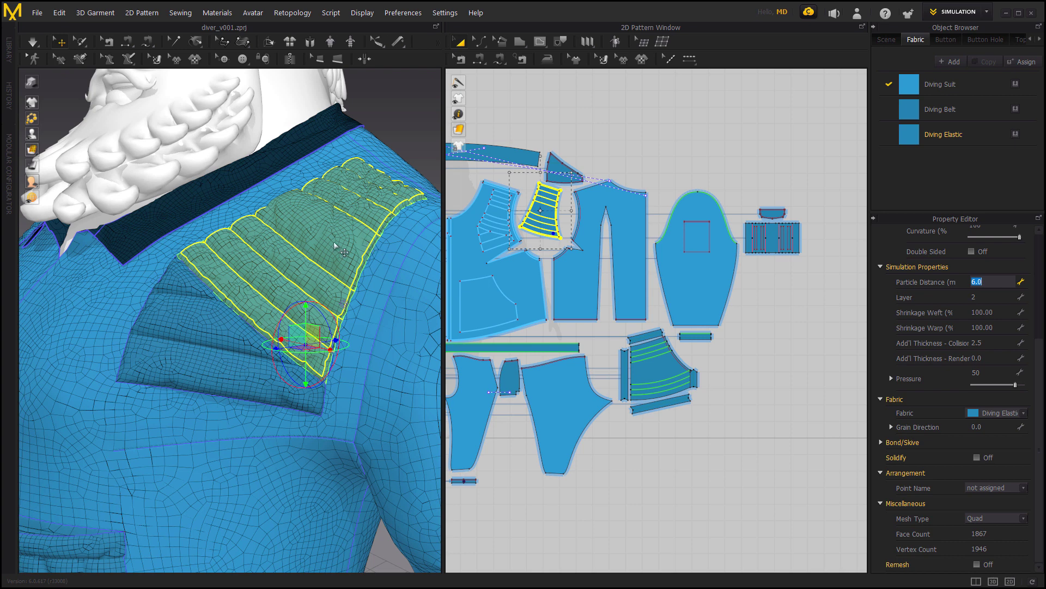
Step: Select the jacket front and the triangular shoulder patch piece to compare their particle distances, then clear the selection
left_click(386, 288)
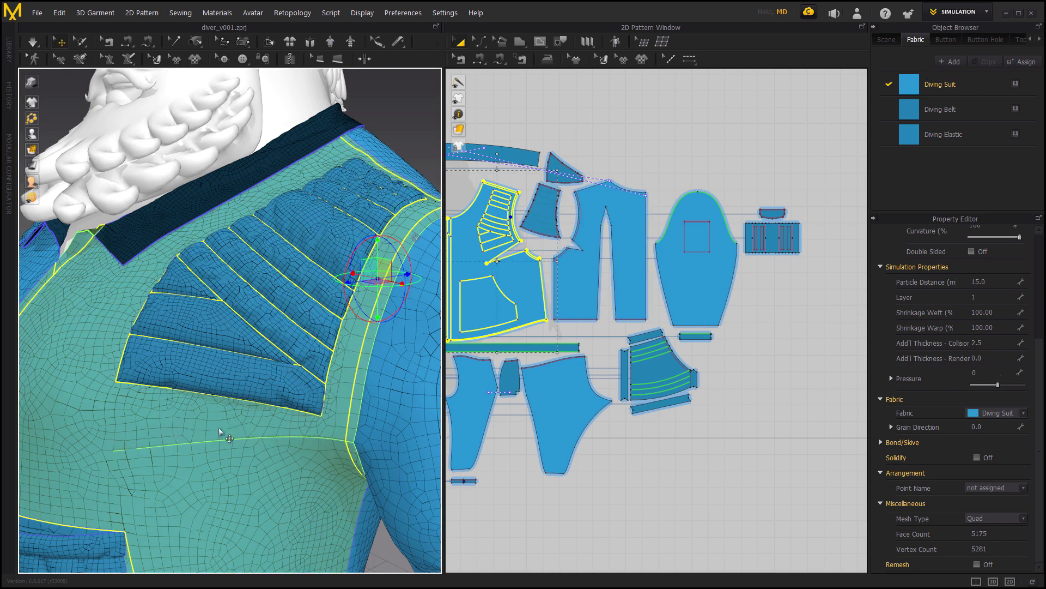
scroll(310, 451, "down", 5)
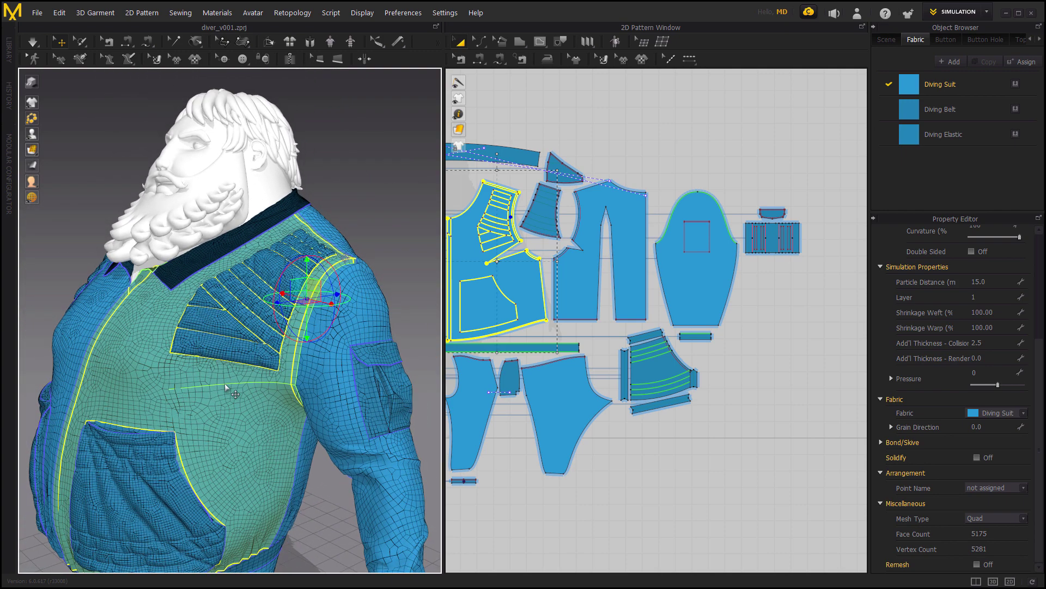
left_click(205, 342)
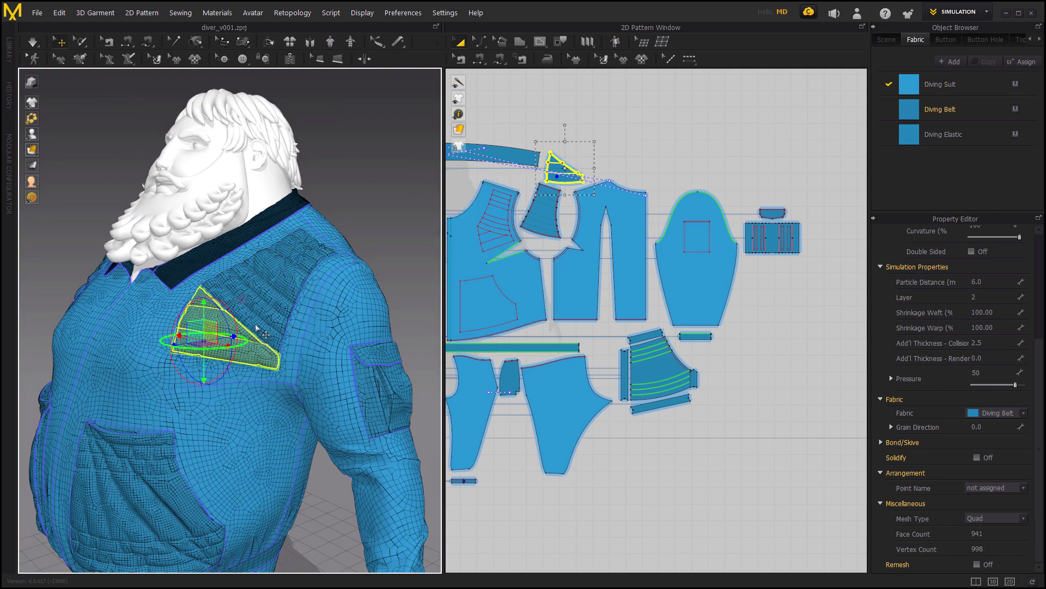
left_click(256, 324)
left_click(810, 436)
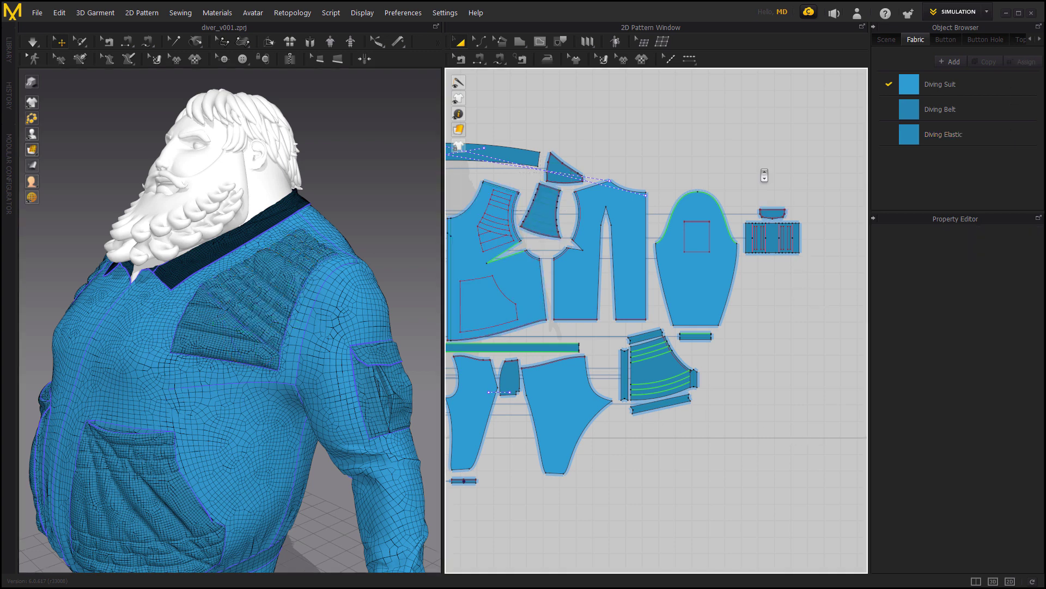
Step: Switch the workspace from Simulation to Animation mode
scroll(761, 172, "down", 1)
left_click(952, 14)
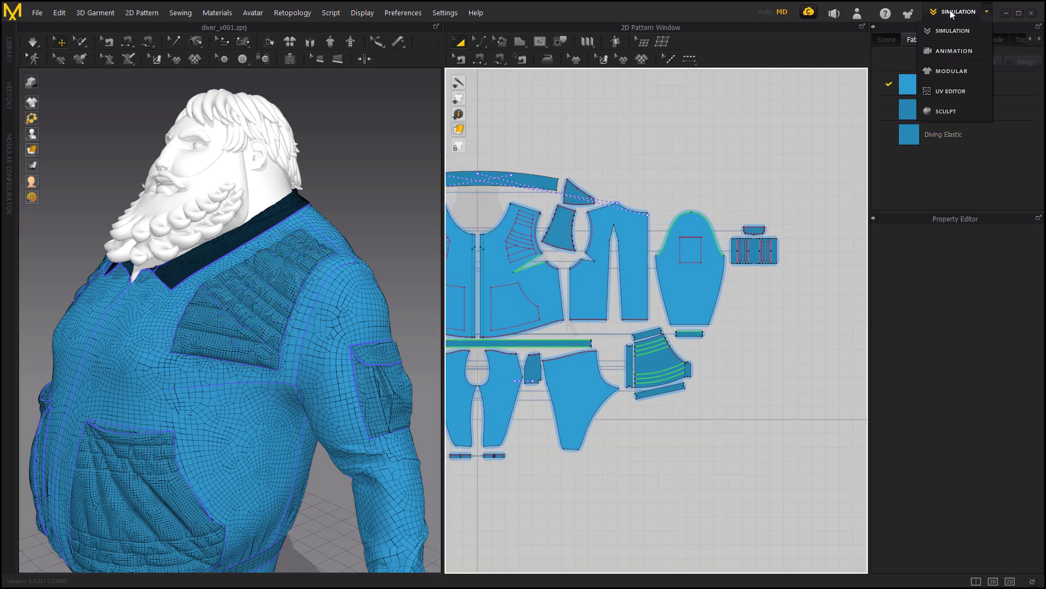
left_click(959, 52)
Step: Frame the whole diver in 3D and turn off the garment's mesh display
right_click_drag(672, 243, 744, 235)
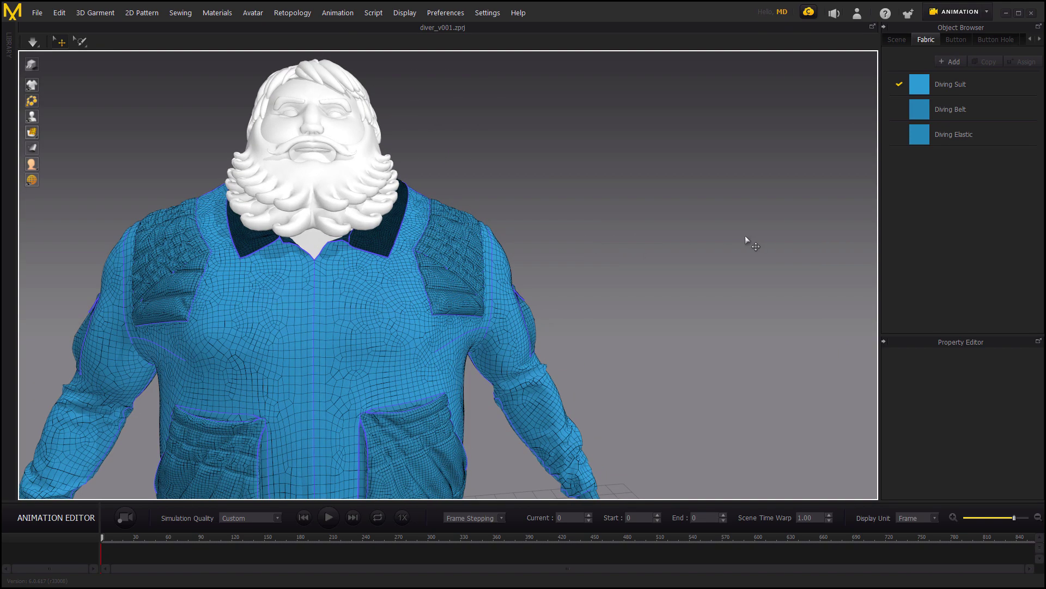
scroll(744, 235, "down", 5)
right_click_drag(615, 167, 589, 187)
scroll(589, 187, "up", 5)
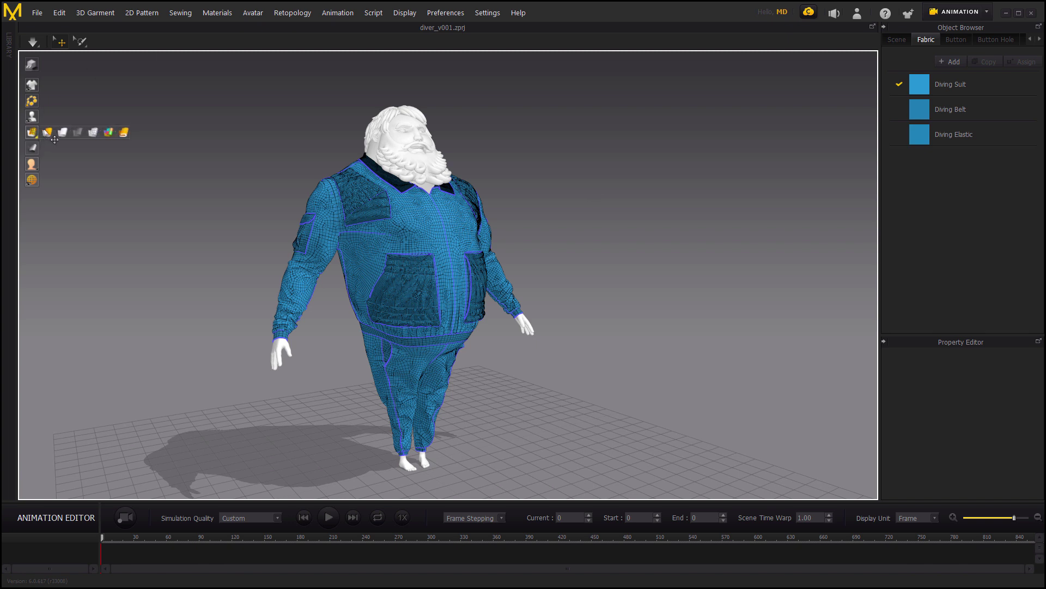
left_click(63, 133)
right_click_drag(502, 194, 572, 213)
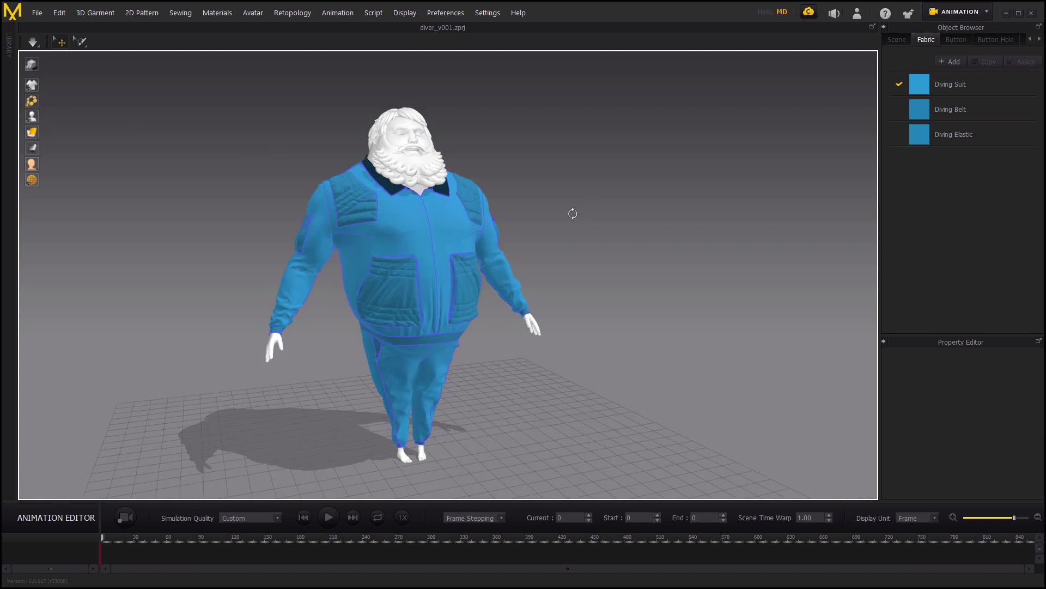
scroll(574, 210, "up", 3)
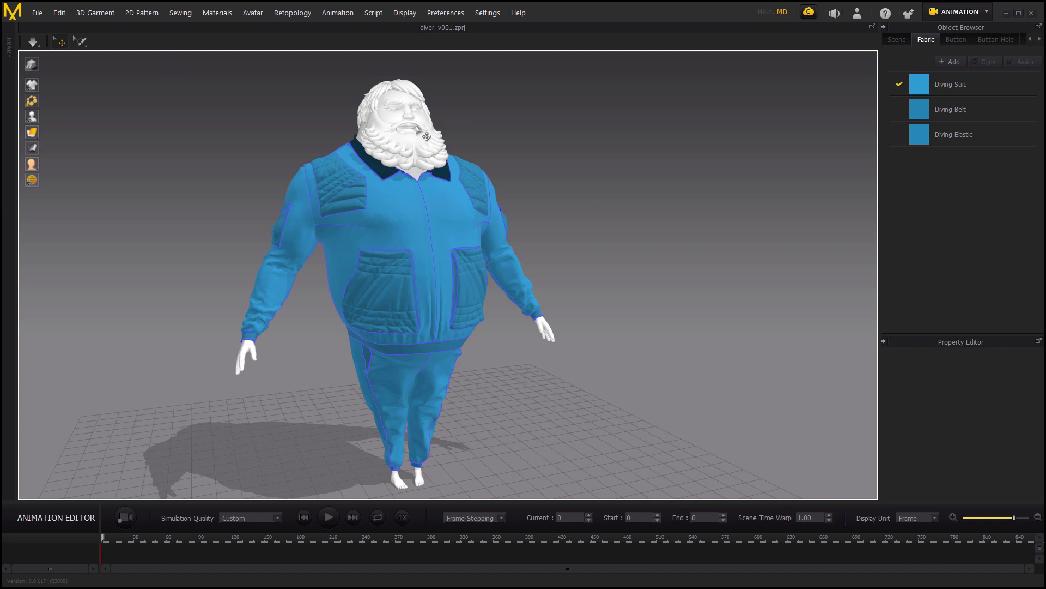
Step: Start an Alembic import and open the cache file man_anim_walkStrut_v001.abc
left_click(37, 12)
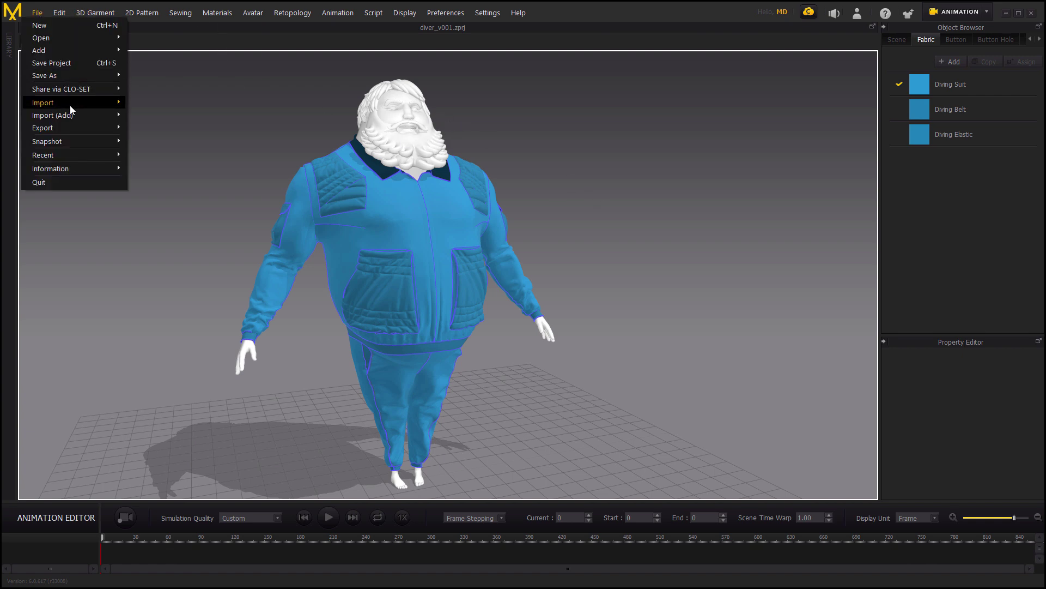
mouse_move(70, 106)
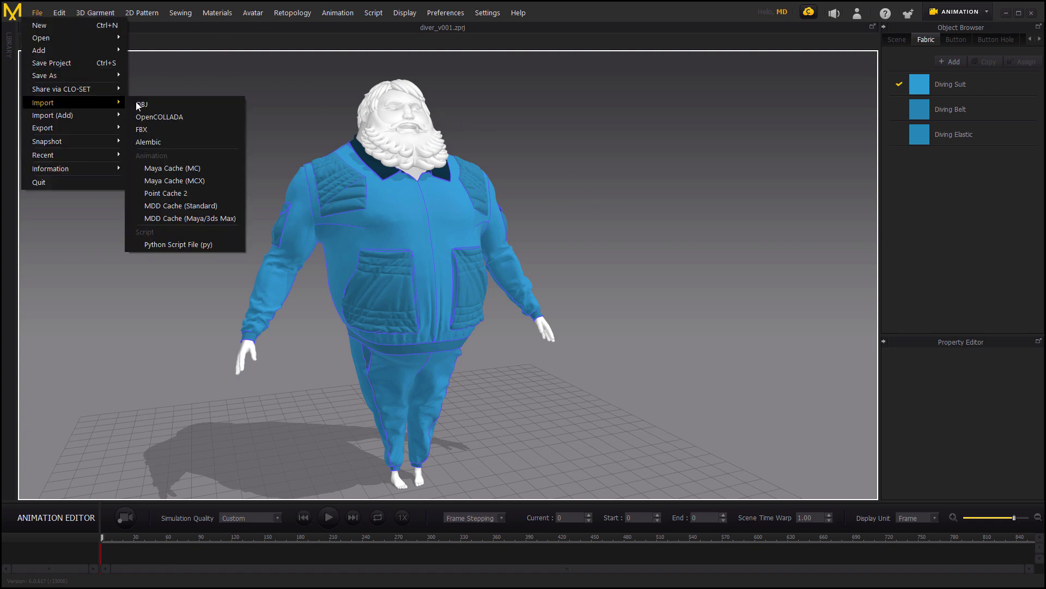
left_click(160, 142)
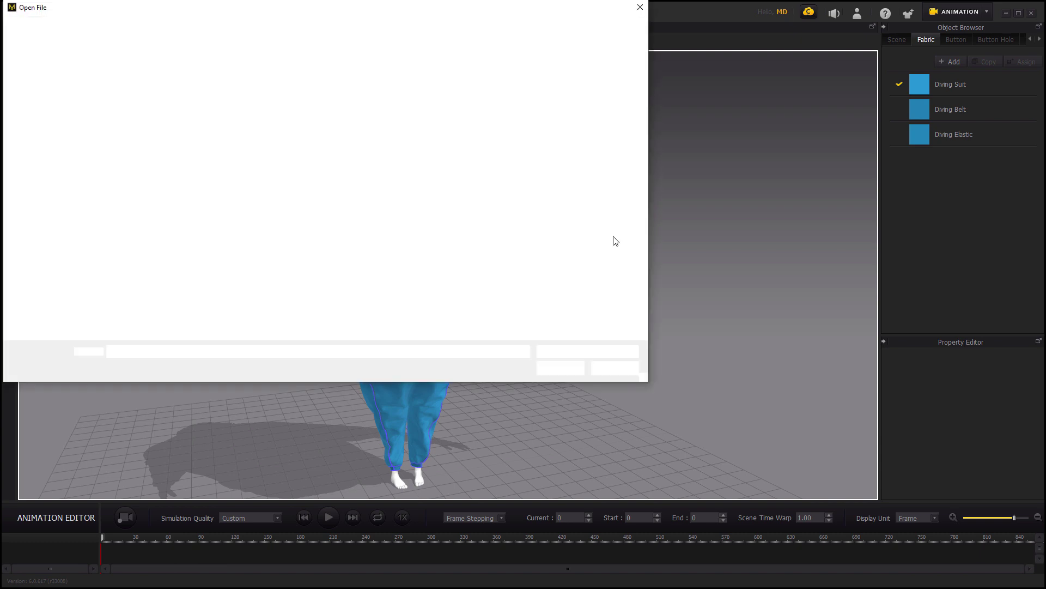
left_click_drag(372, 14, 525, 48)
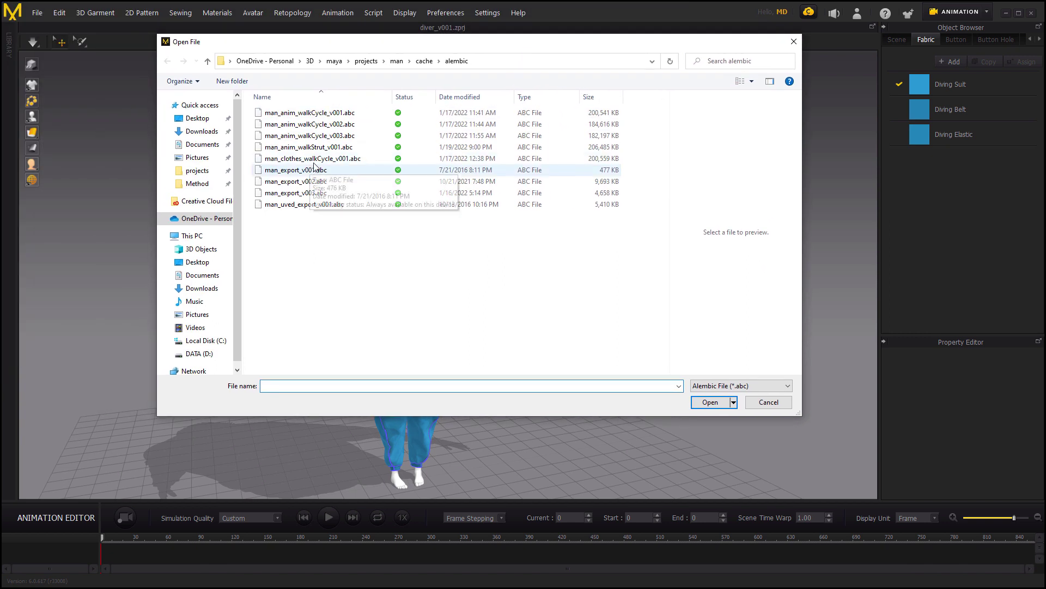
left_click(320, 147)
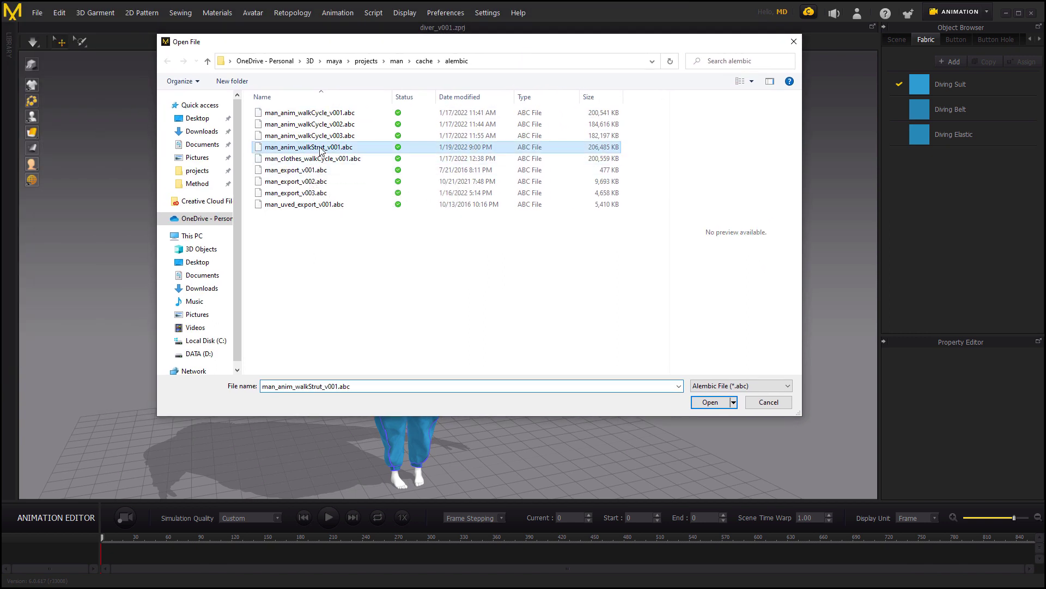
left_click(714, 404)
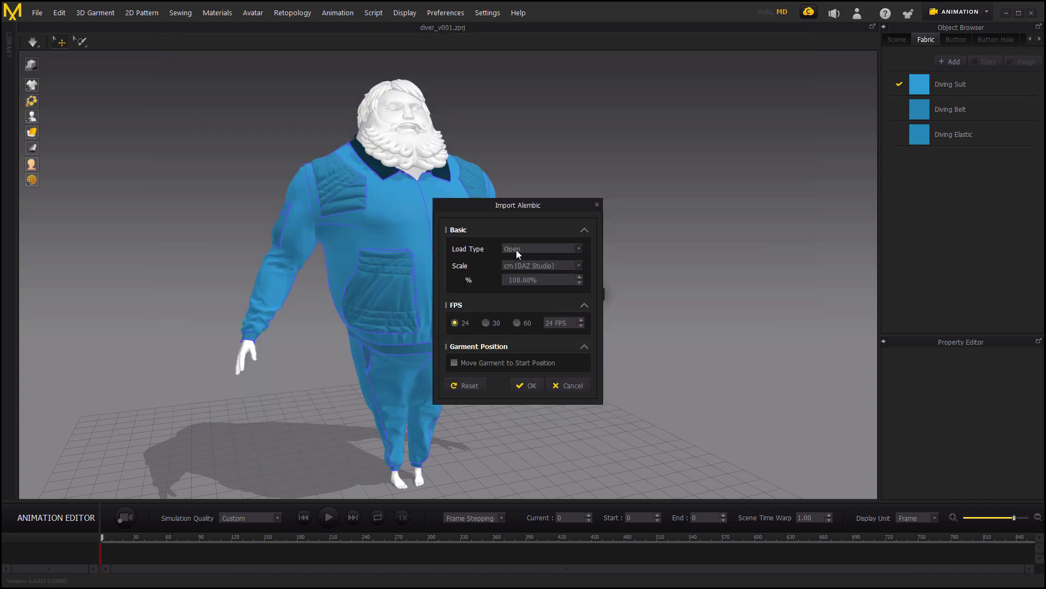
Step: Set the Alembic load type to Add and import the cache at 100% scale and 24 FPS
left_click(528, 251)
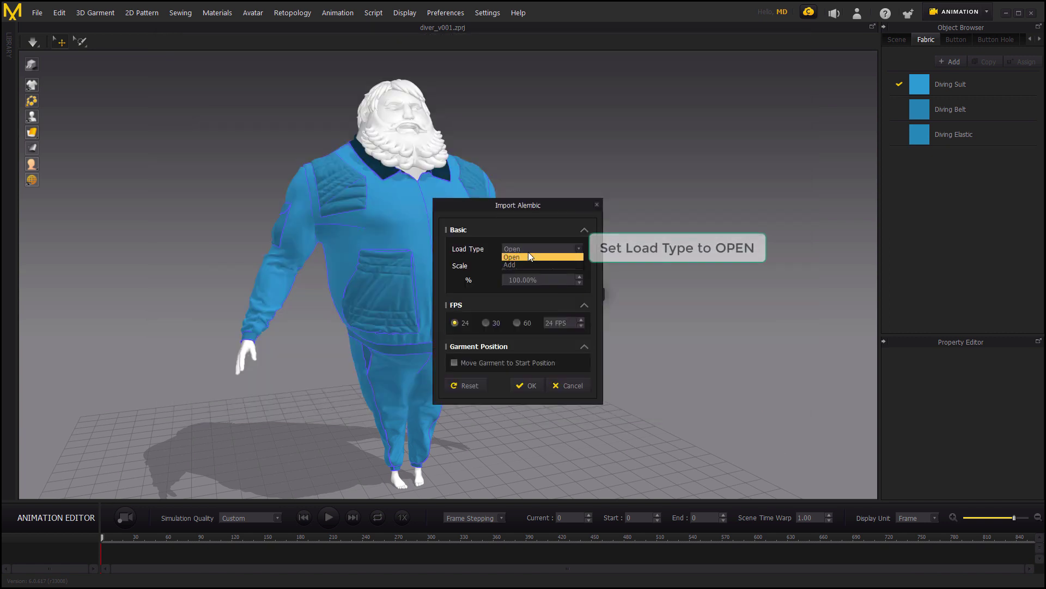
left_click(525, 265)
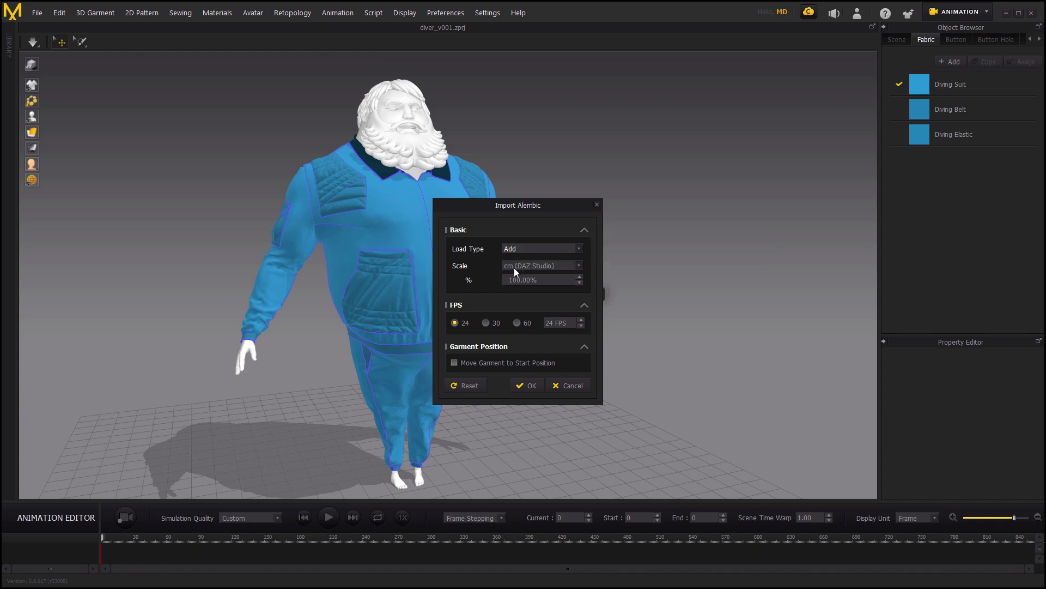
left_click(517, 280)
left_click(522, 280)
left_click(527, 386)
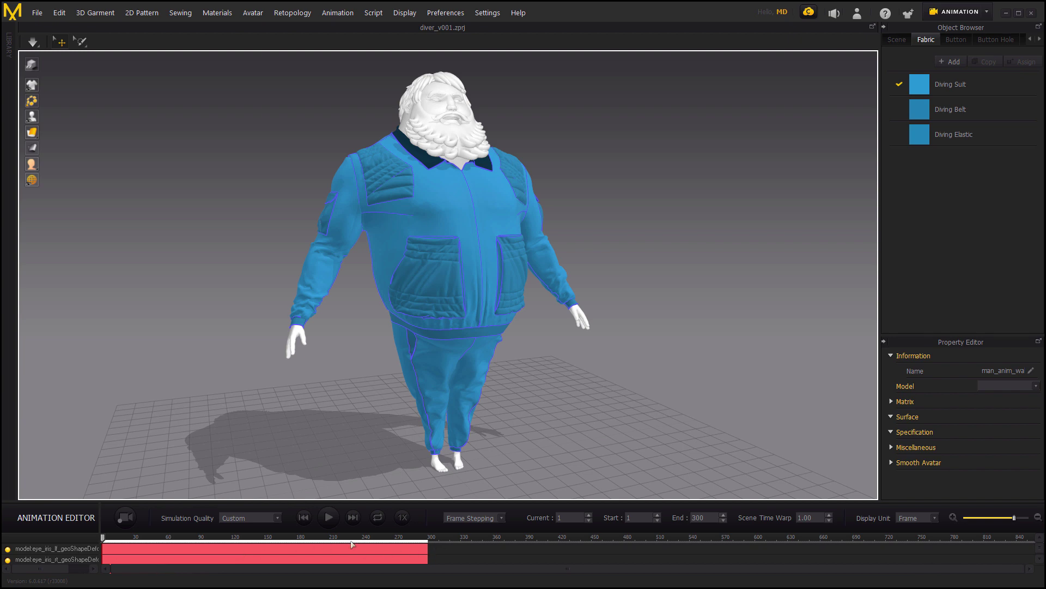
Step: Turn on garment simulation and set its quality to Normal (Default)
mouse_move(554, 379)
right_mouse_down()
mouse_move(543, 379)
mouse_move(555, 369)
right_mouse_up()
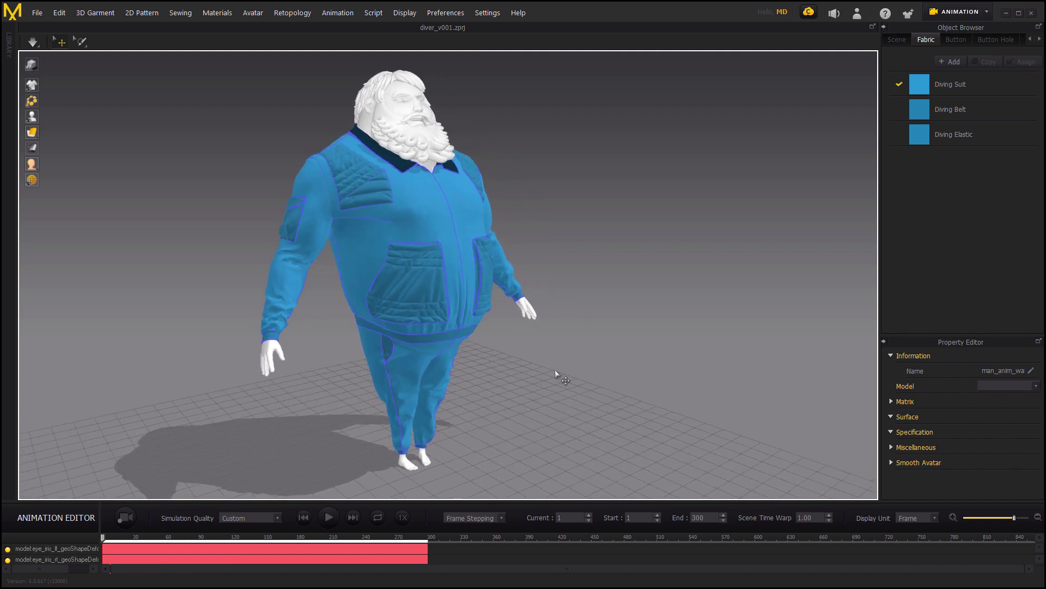
left_click(33, 42)
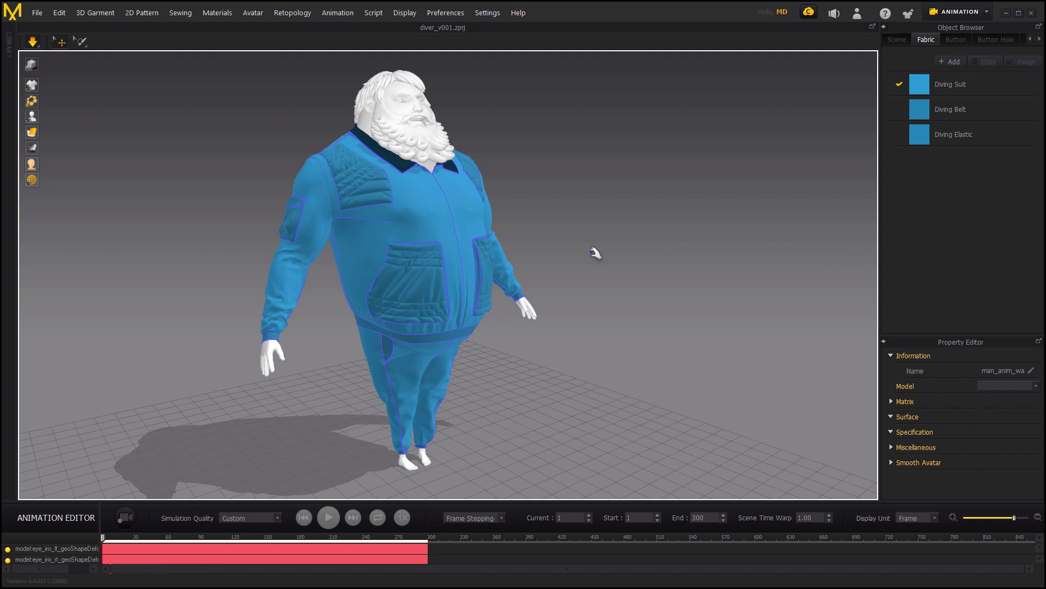
left_click(38, 48)
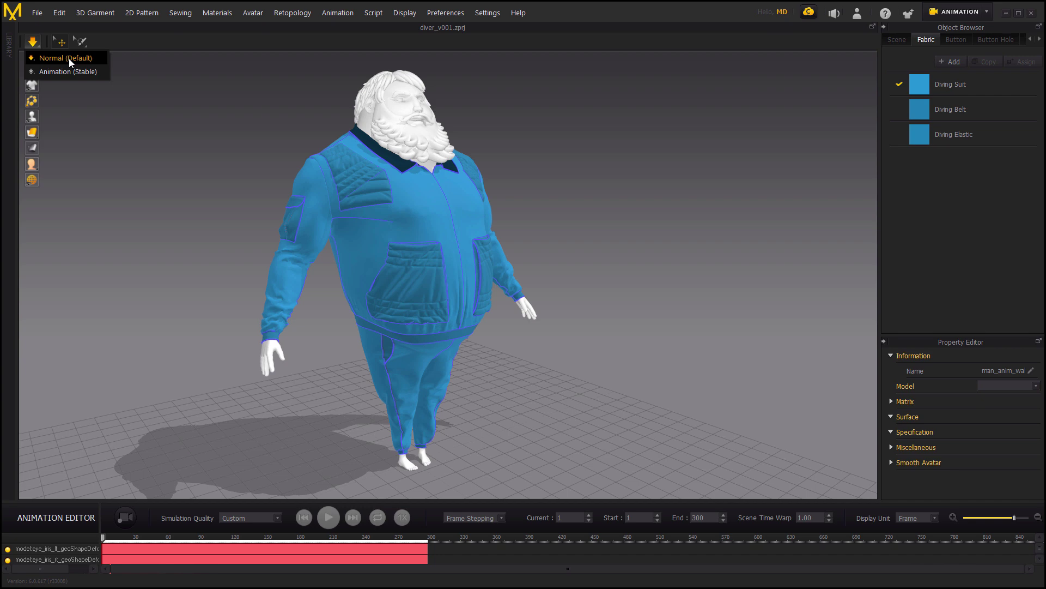
left_click(68, 58)
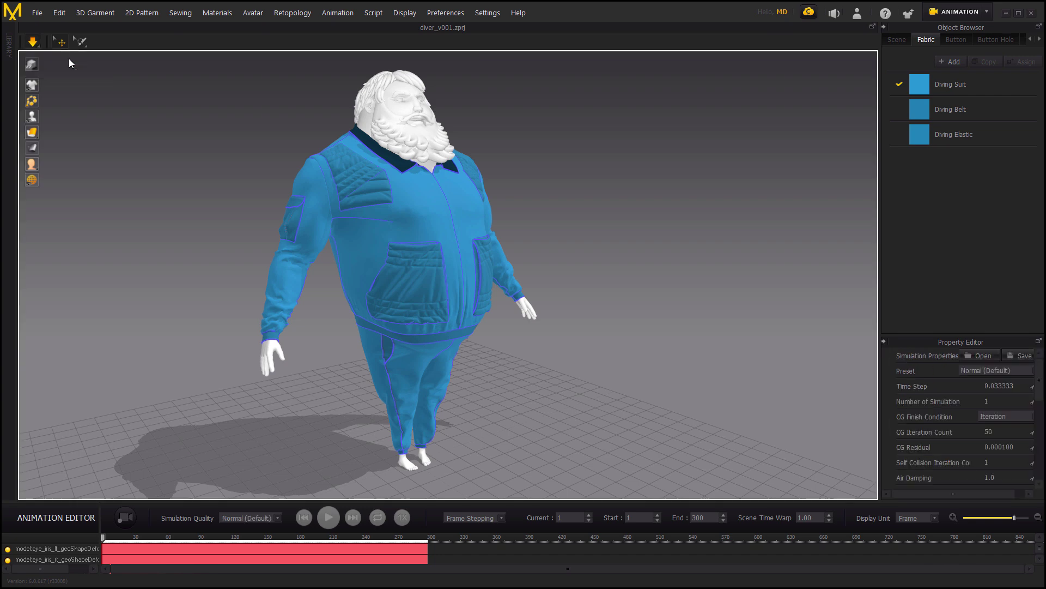
left_click(35, 46)
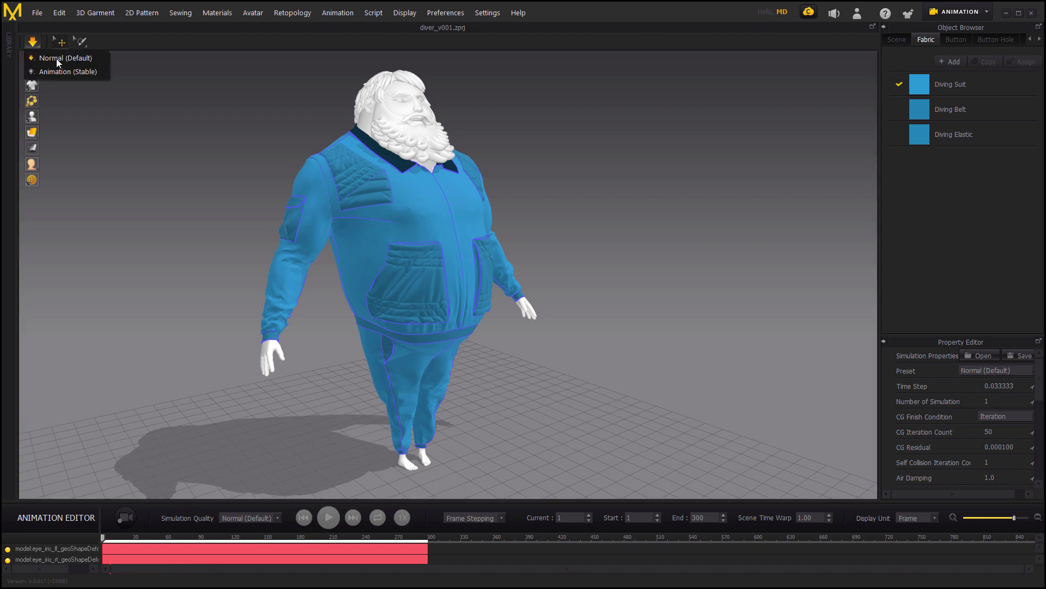
left_click(59, 57)
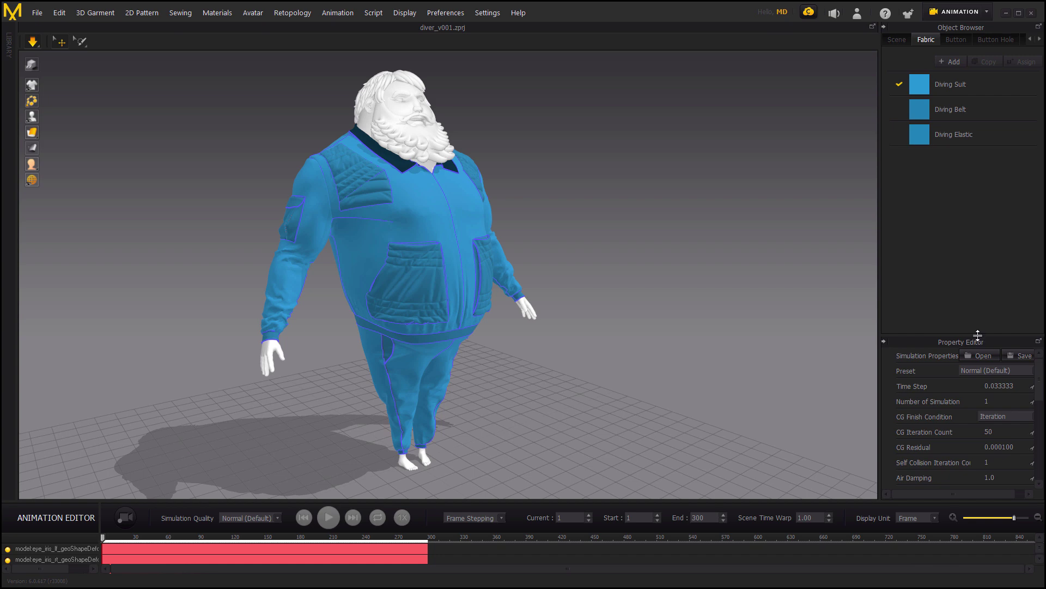
Step: Expand the view of the simulation properties and check the number of CPUs in use
left_click_drag(976, 336, 975, 253)
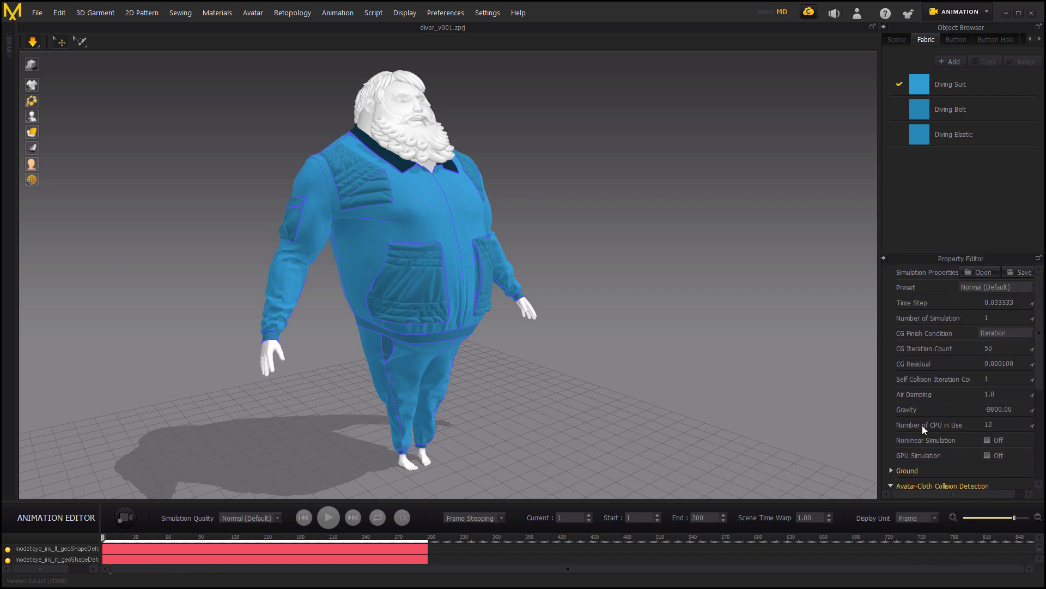
left_click(999, 426)
mouse_move(642, 377)
right_mouse_down()
mouse_move(615, 372)
mouse_move(635, 373)
right_mouse_up()
middle_click_drag(635, 374, 634, 375)
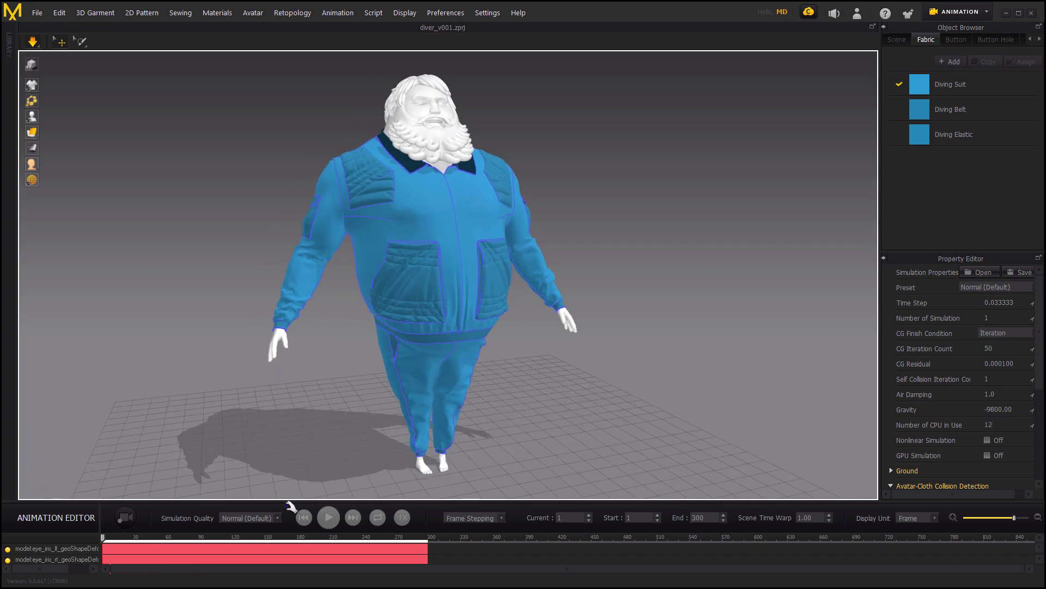
Step: Record the garment simulation at normal speed, stop it partway and return to the first frame
left_click(126, 521)
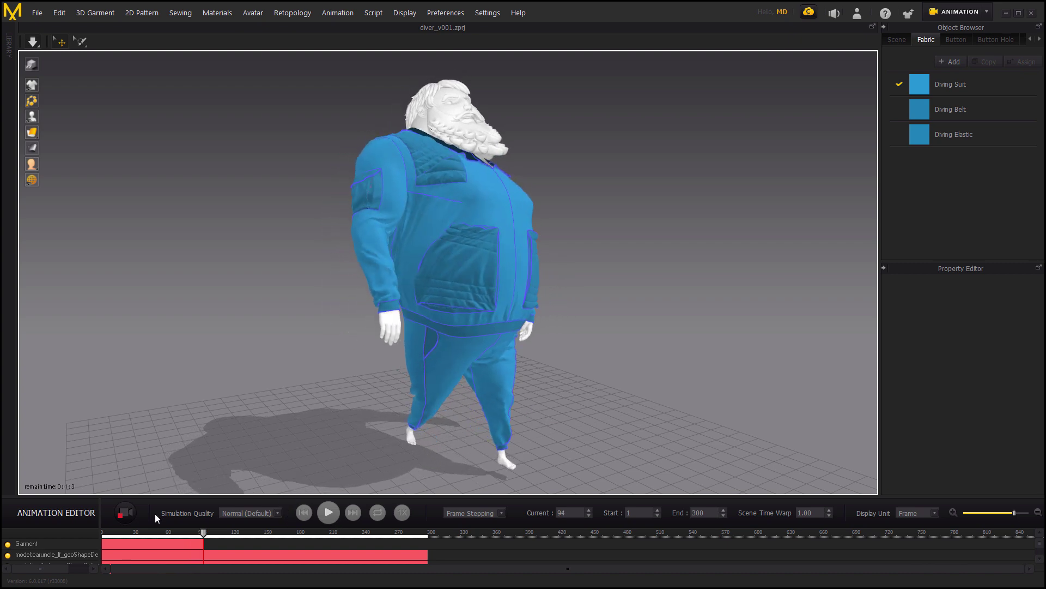
left_click(125, 513)
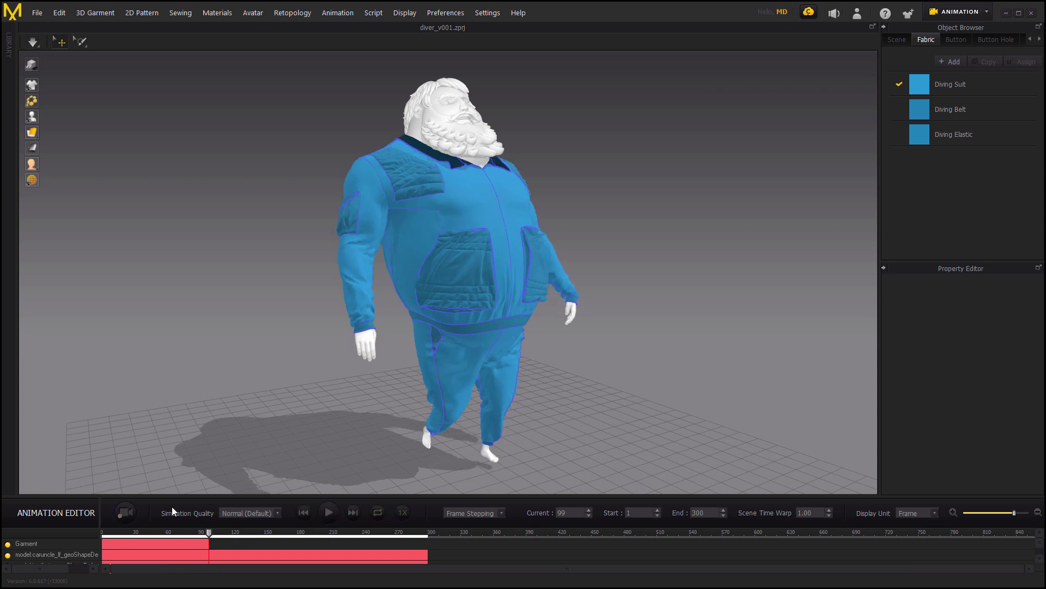
left_click(304, 512)
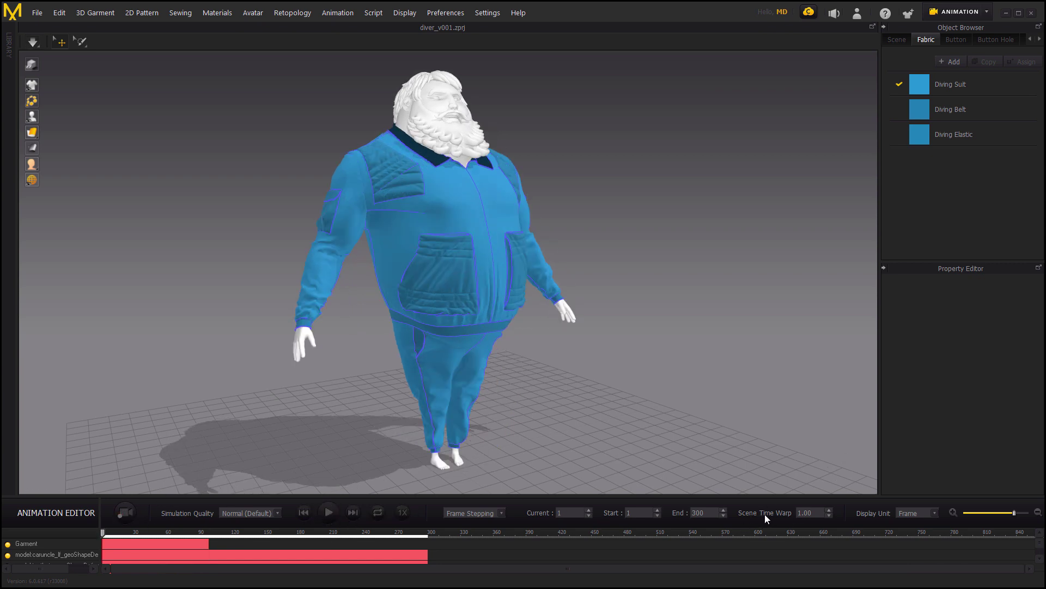
Step: Set the Scene Time Warp to 4.00 and rescale the timeline so the whole frame range fits
left_click_drag(797, 513, 816, 512)
type("4")
key("Return")
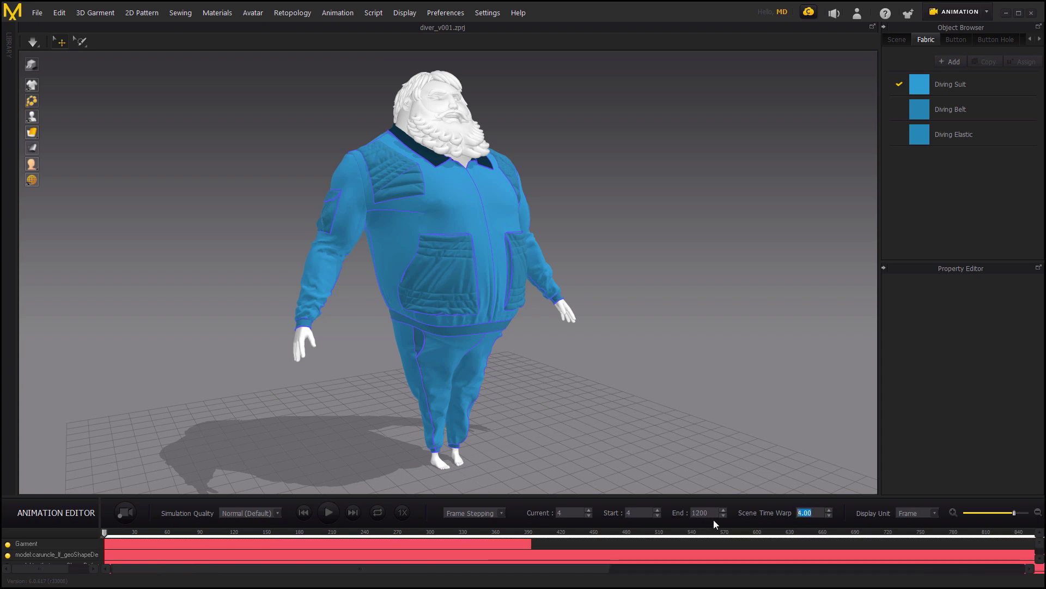
left_click_drag(1015, 514, 1026, 514)
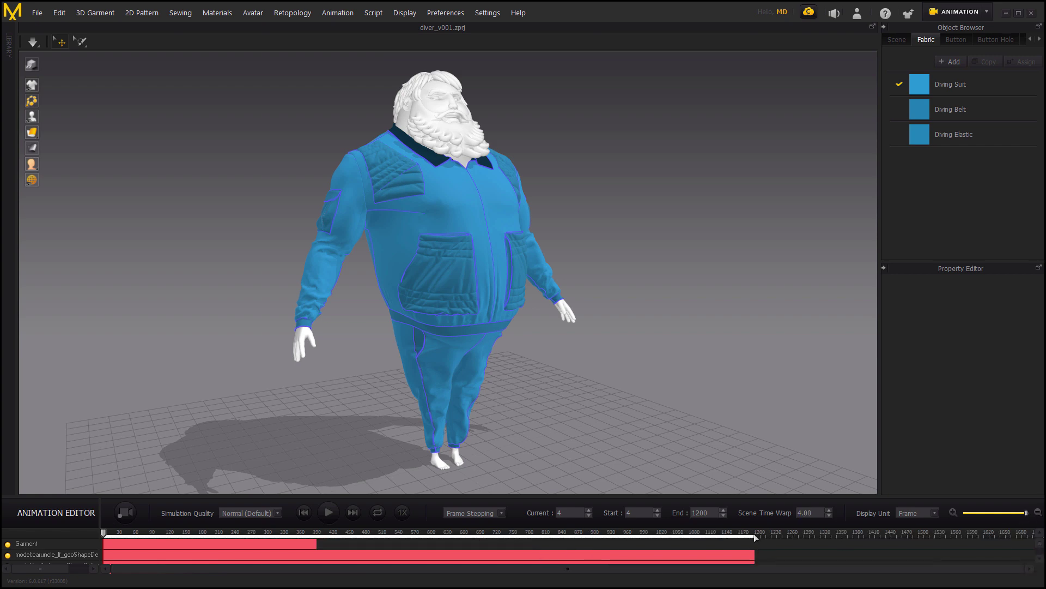
Step: Turn on simulation and record the garment over the entire slowed-down animation through frame 1200
left_click(33, 42)
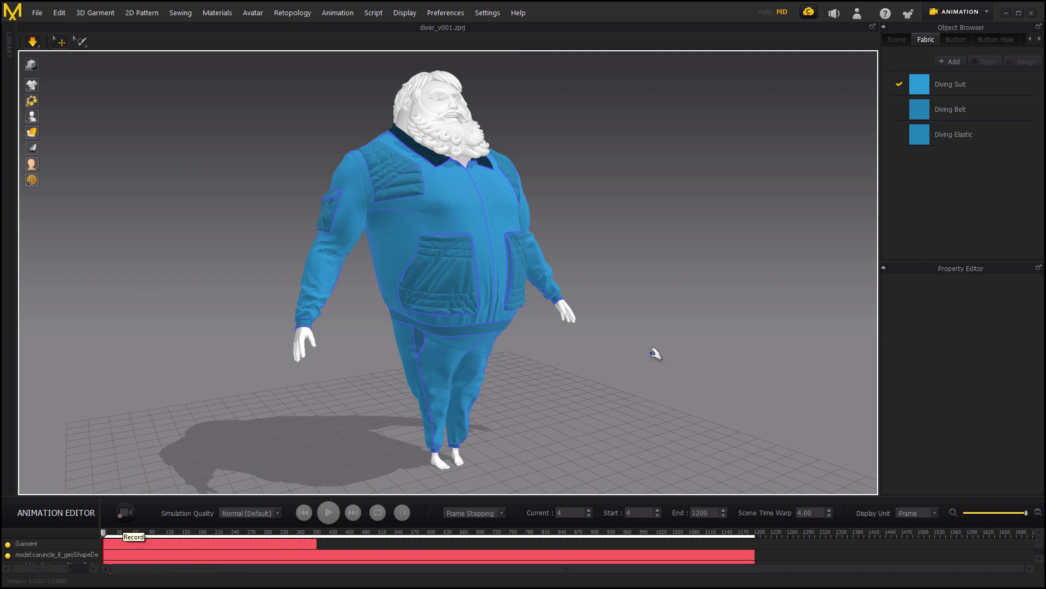
left_click(125, 513)
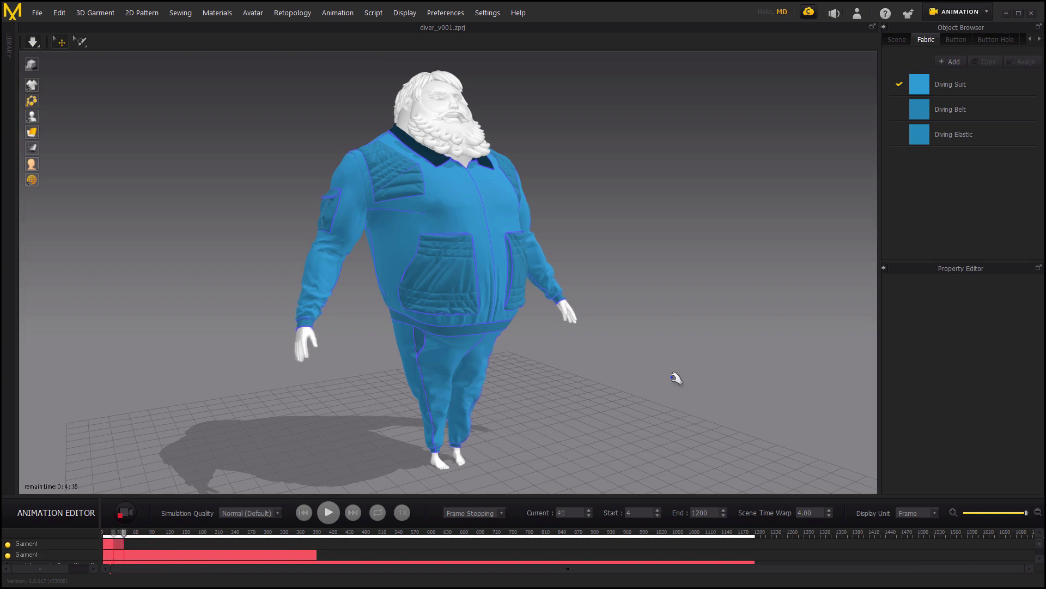
right_click_drag(672, 376, 628, 391)
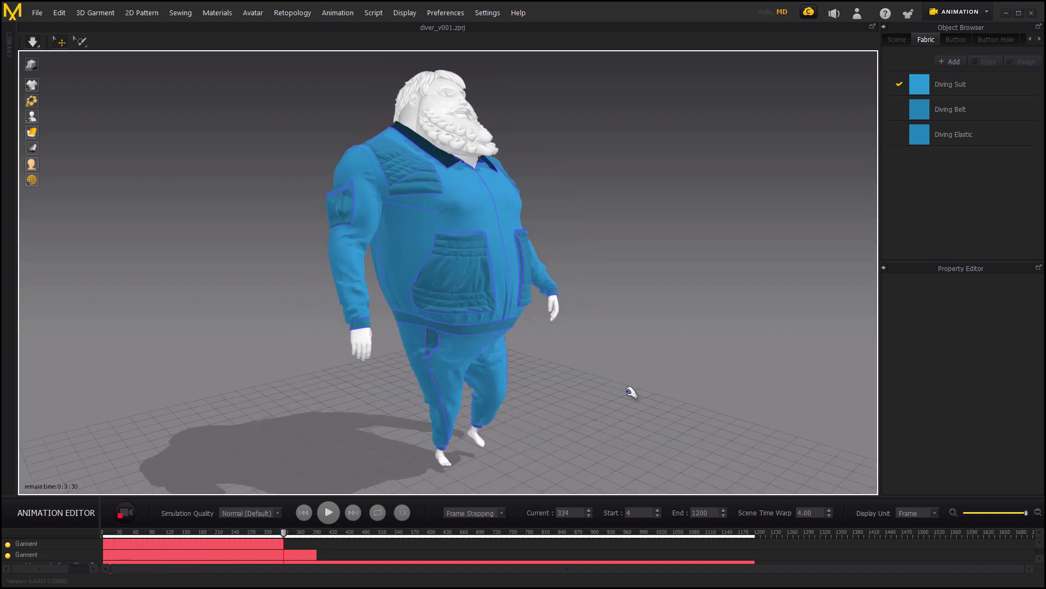
right_click_drag(632, 393, 643, 430)
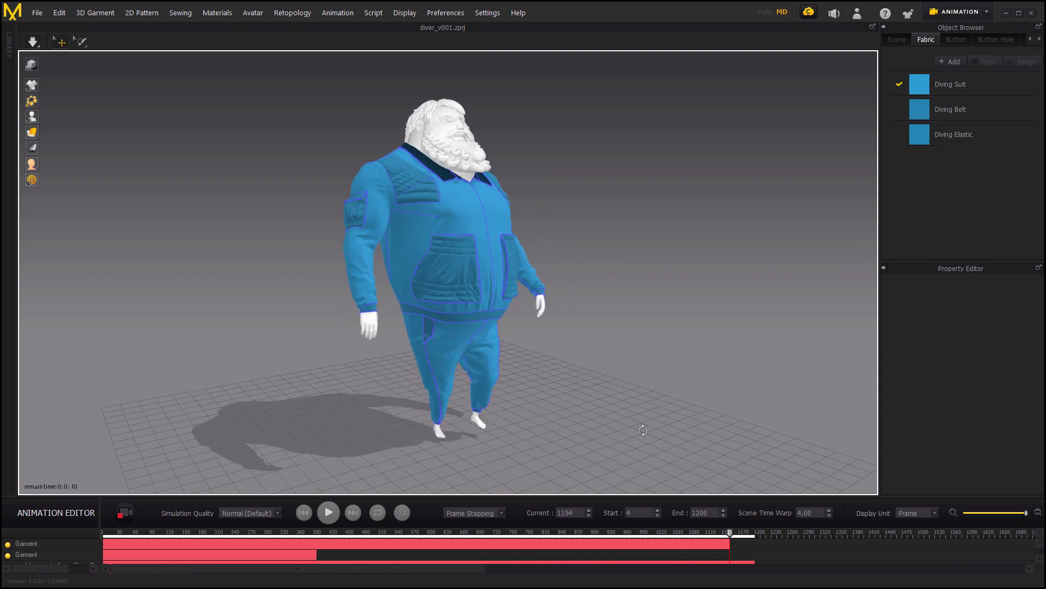
right_click_drag(704, 321, 681, 392)
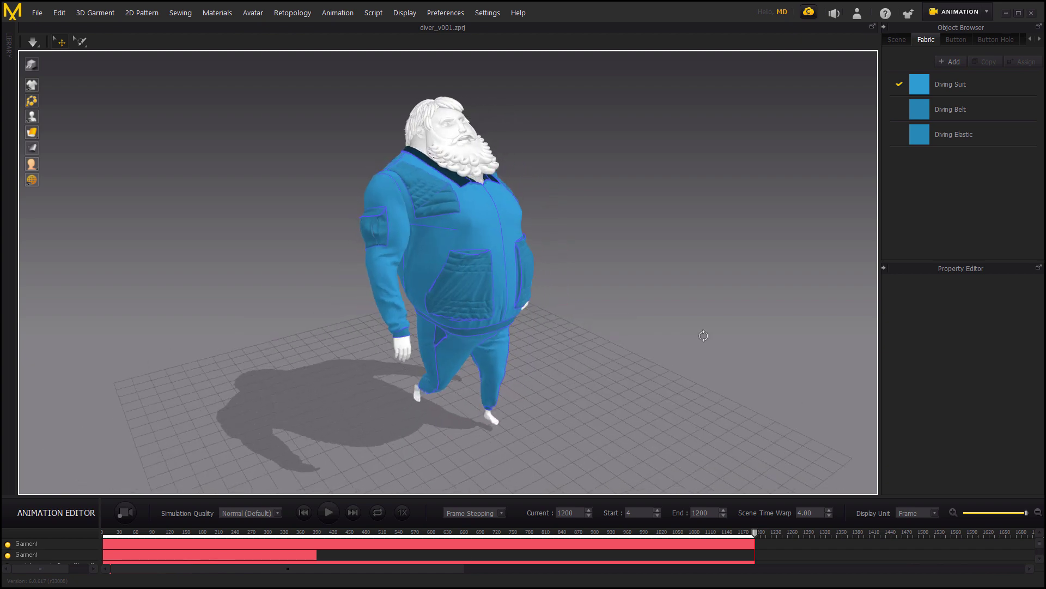
Step: Set the Scene Time Warp to 1.00 for the recorded animation
double_click(807, 512)
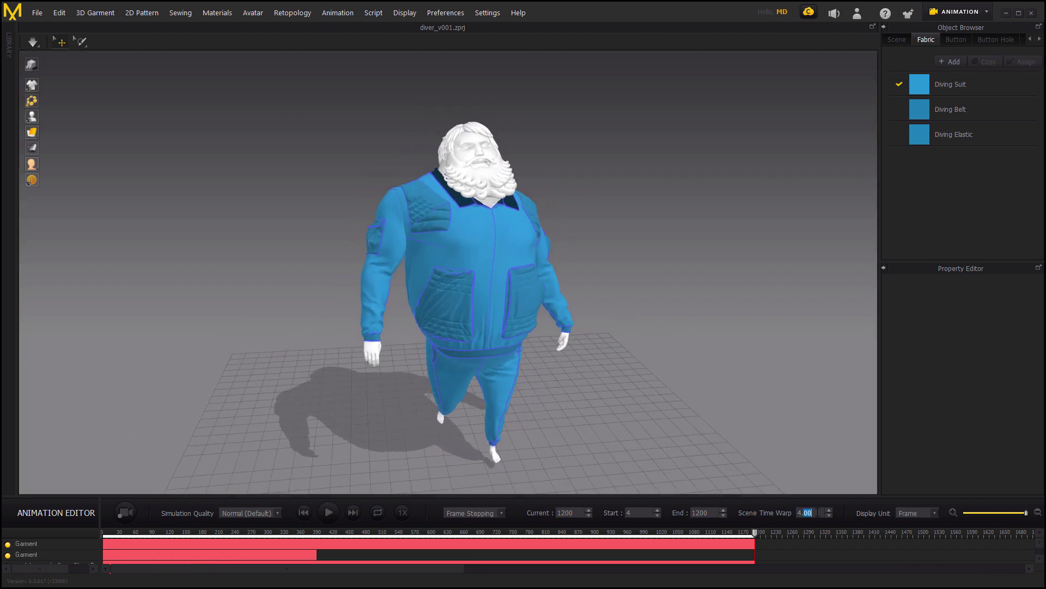
triple_click(817, 512)
type("1")
key("Return")
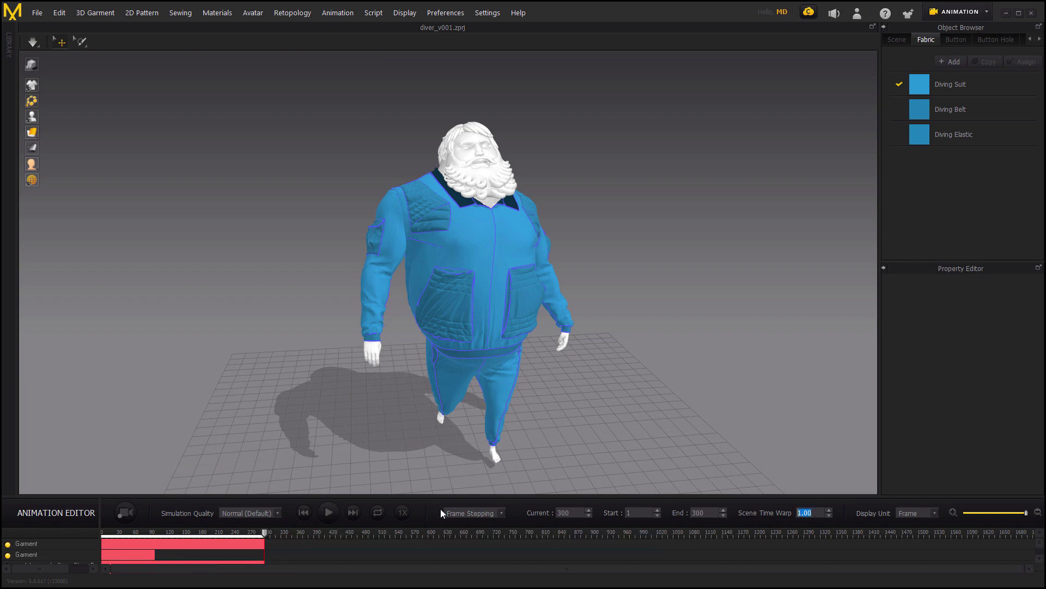
Step: Play back the recorded animation and inspect the suit's movement from the front, sides and back
left_click(332, 514)
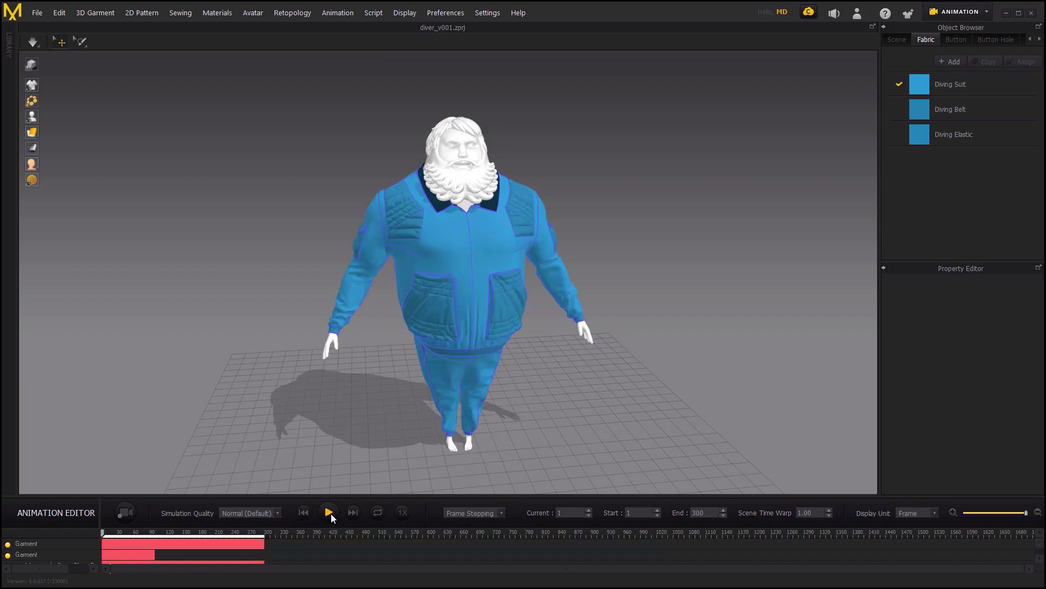
right_click_drag(458, 401, 593, 375)
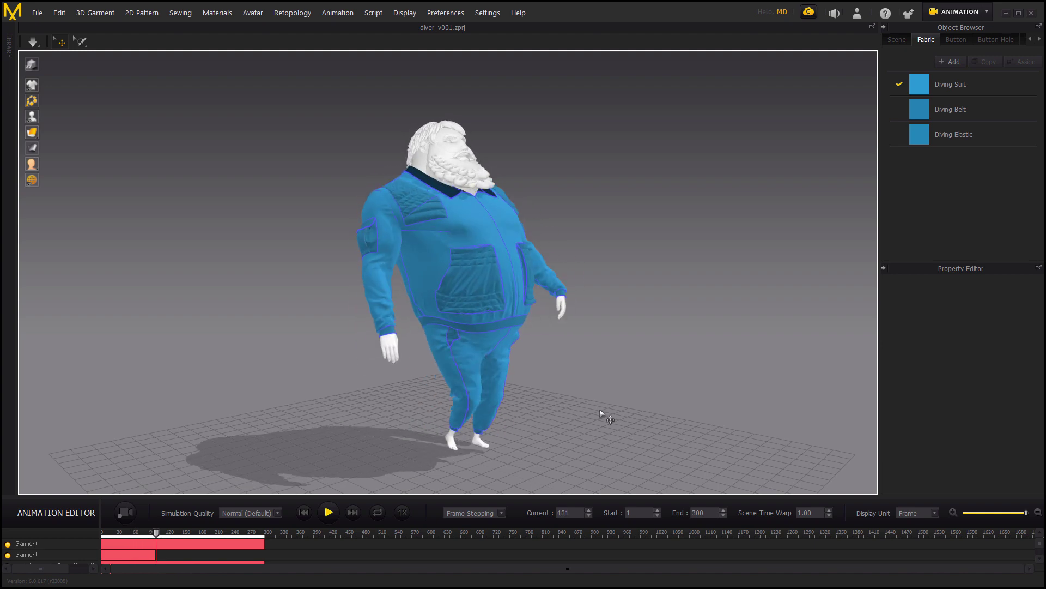
right_click_drag(720, 415, 595, 427)
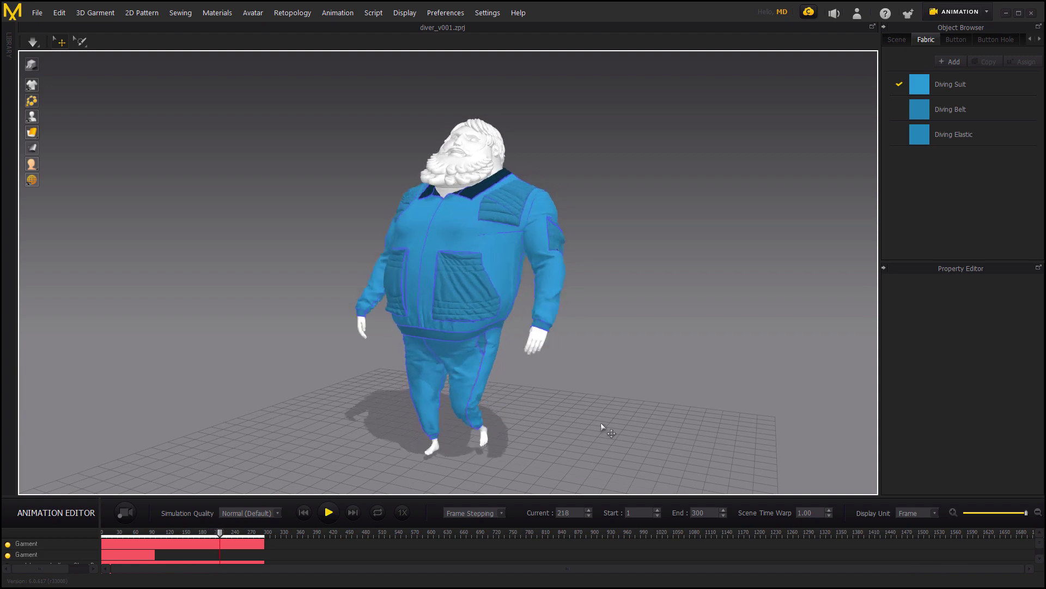
right_click_drag(601, 423, 481, 422)
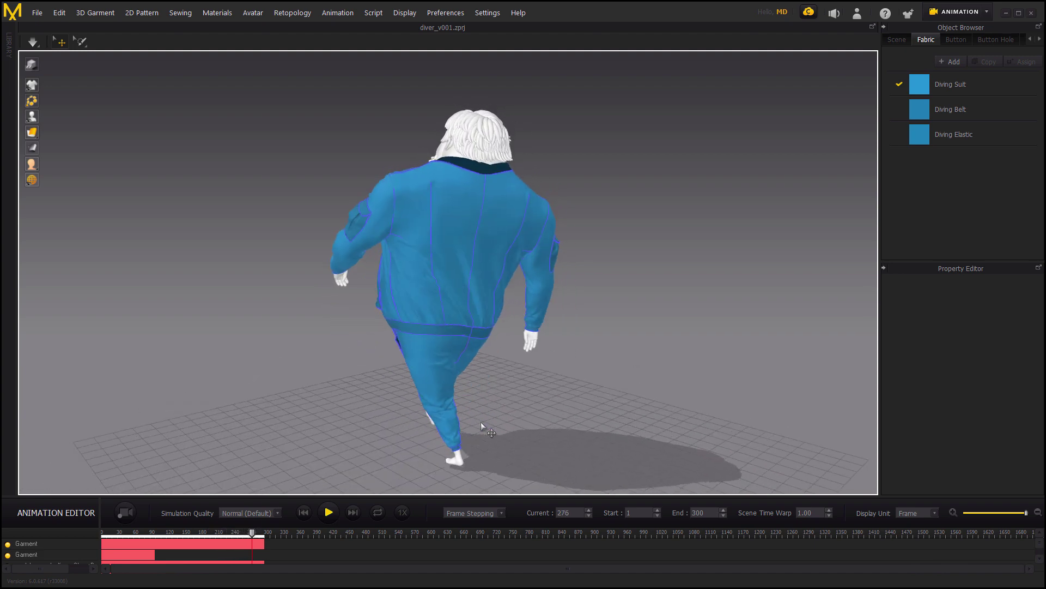
right_click_drag(289, 410, 552, 413)
right_click_drag(606, 384, 572, 404)
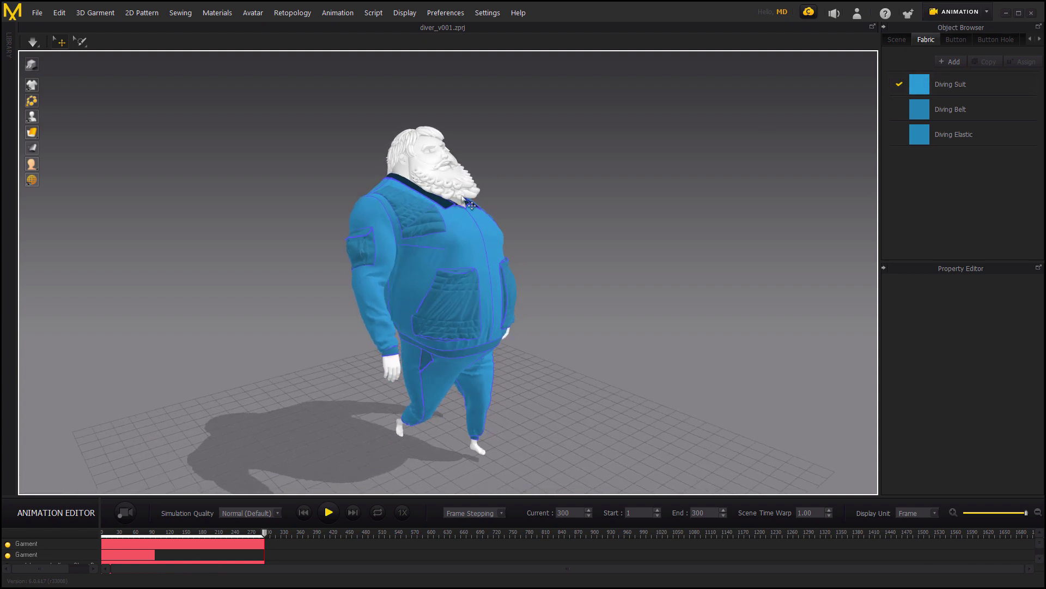
middle_click_drag(538, 204, 433, 224)
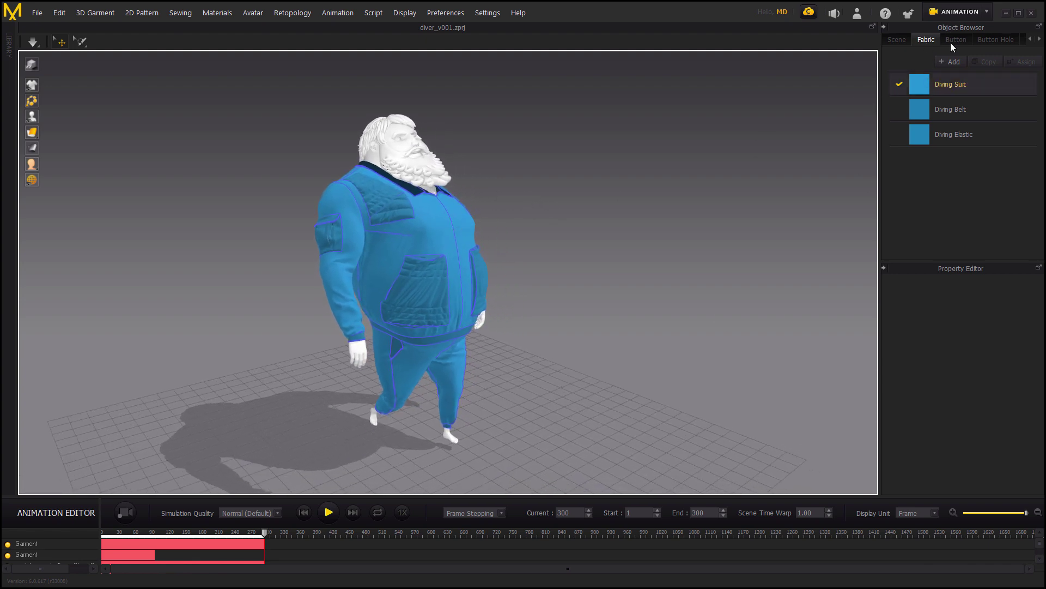
Step: Select all garment patterns in the Simulation workspace and return to the Animation workspace
left_click(953, 12)
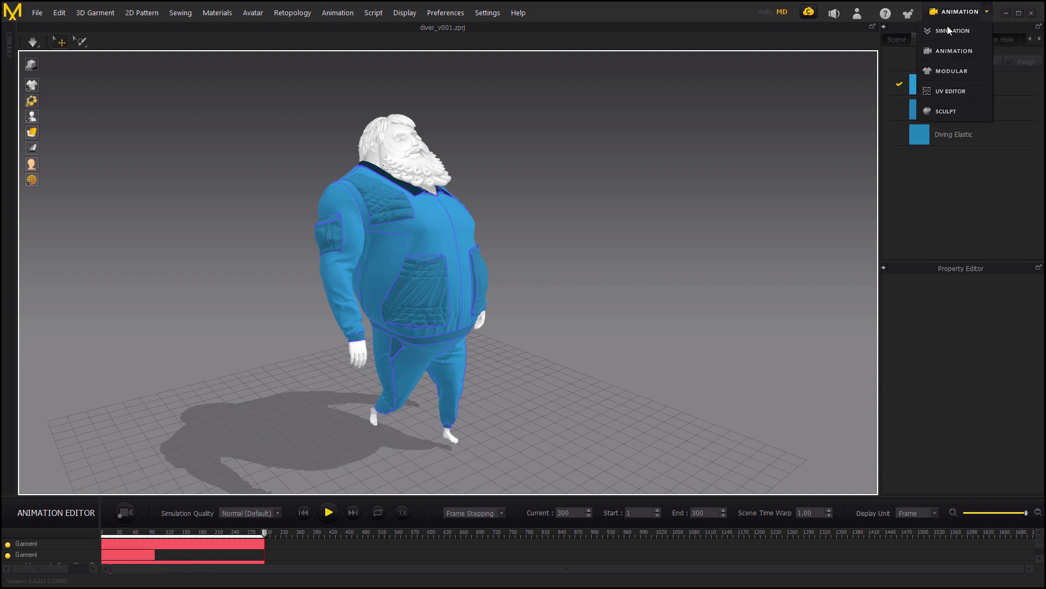
left_click(946, 30)
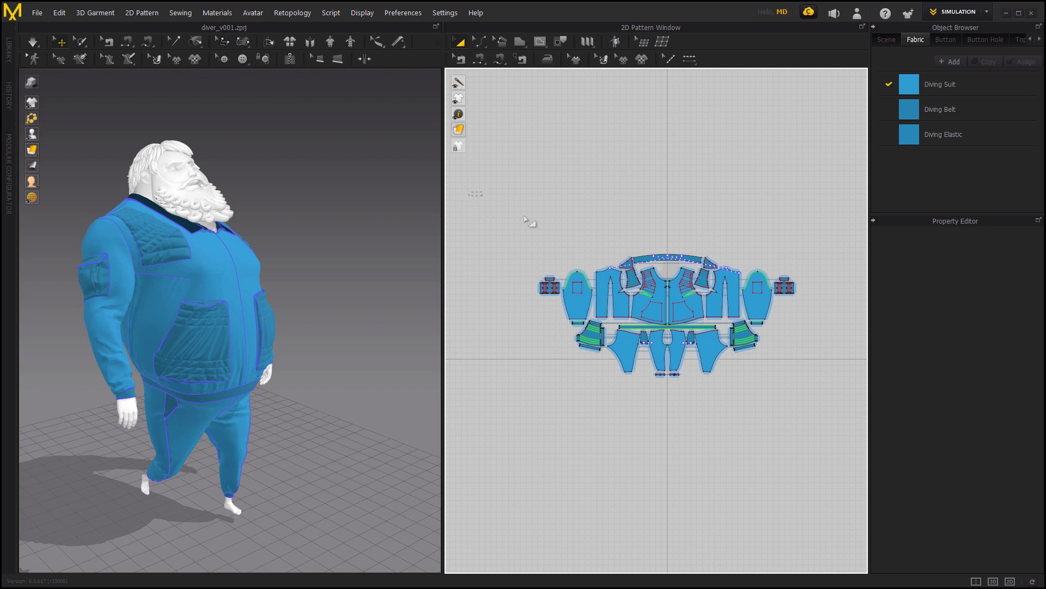
left_click_drag(846, 452, 846, 452)
left_click(958, 12)
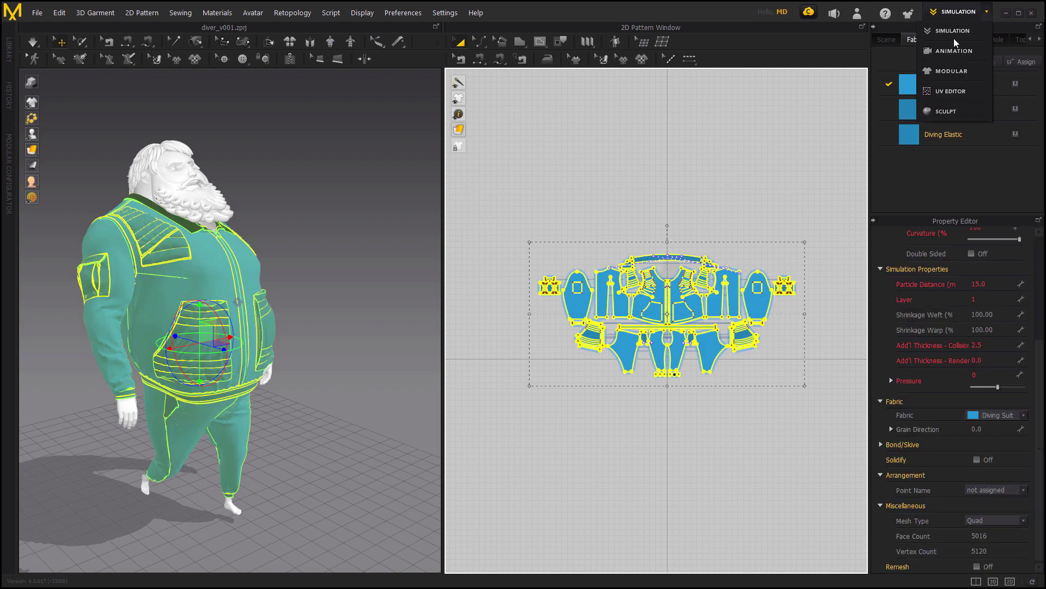
left_click(953, 50)
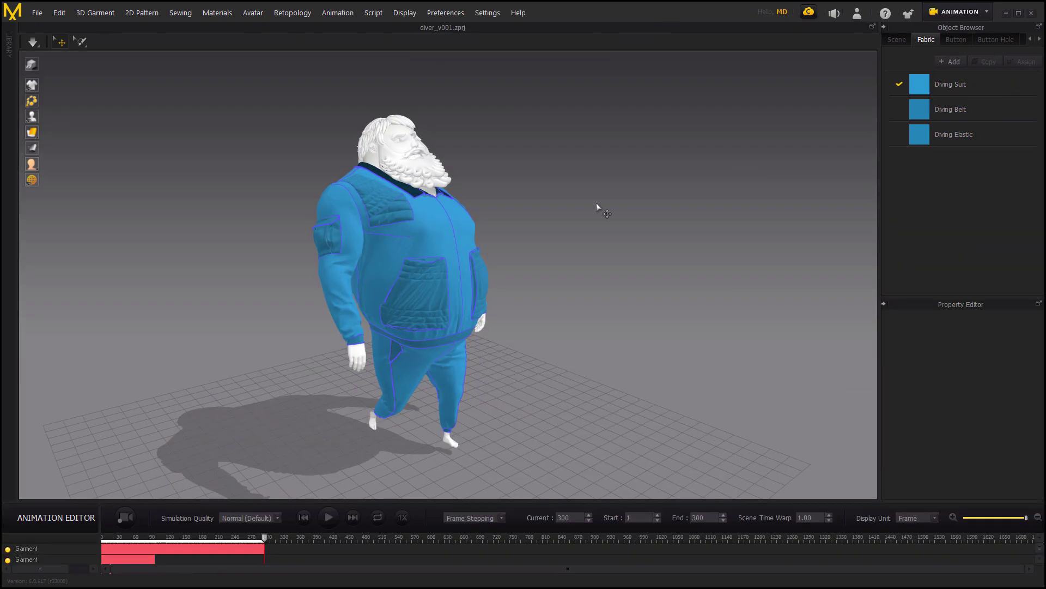
Step: Start an Alembic (OGAWA) export and name the file man_clothes_walkStrut_v001.abc in the alembic cache folder
right_click_drag(557, 208, 472, 191)
left_click(33, 10)
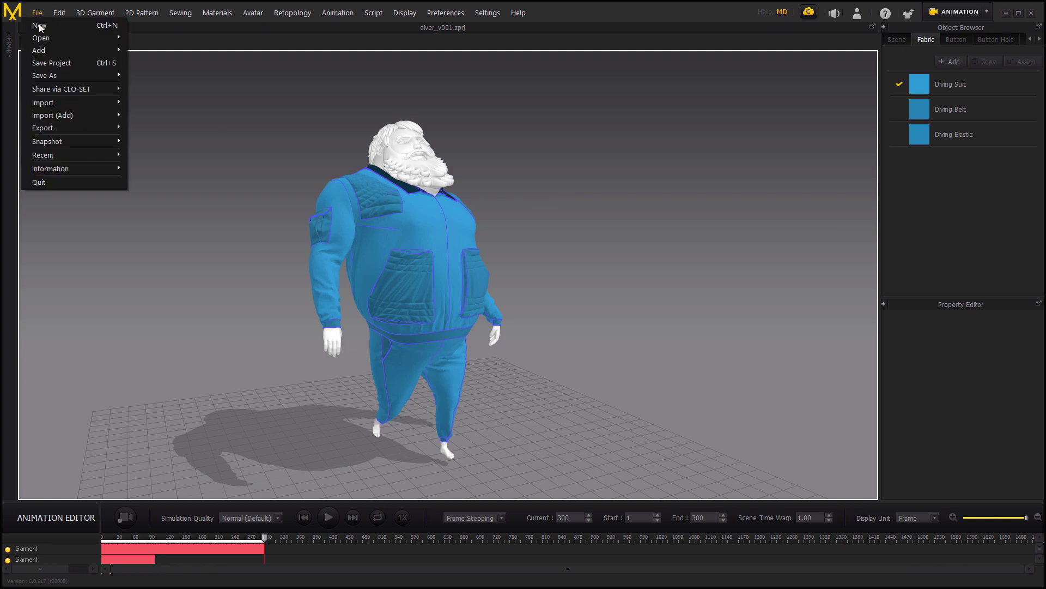
mouse_move(83, 127)
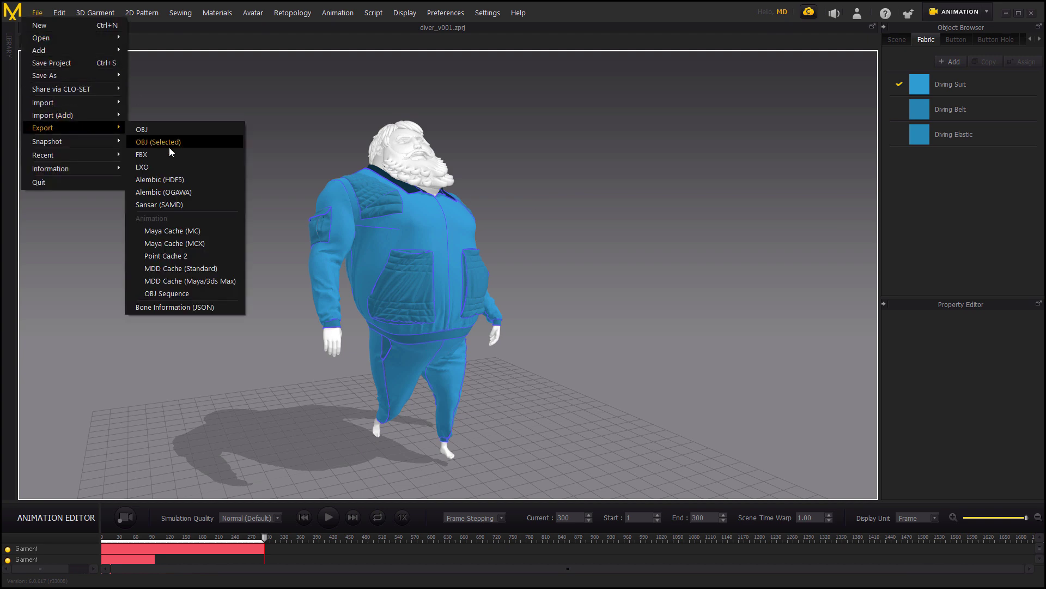
left_click(185, 194)
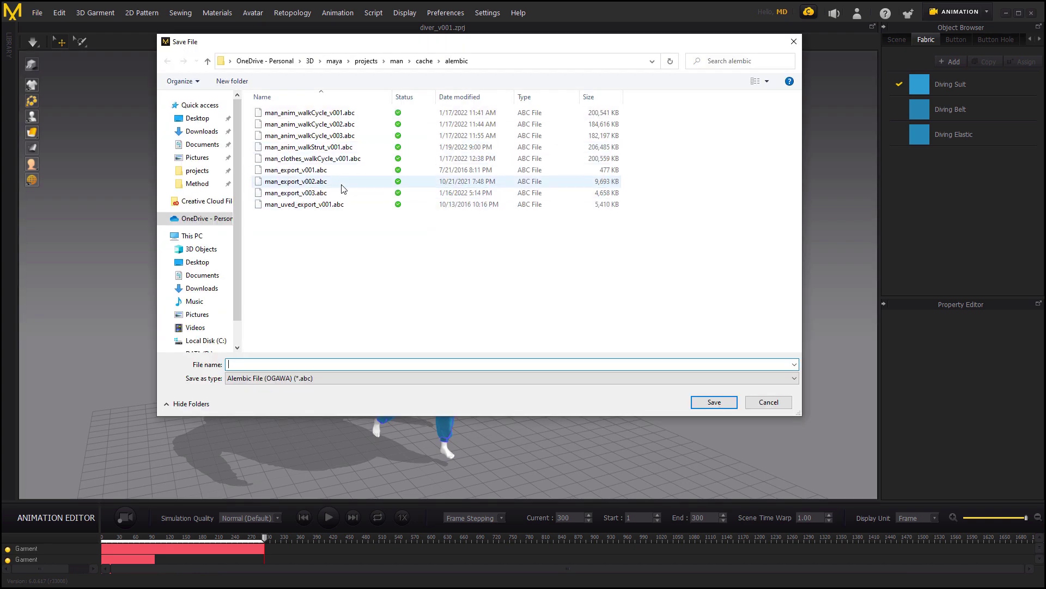
left_click(311, 159)
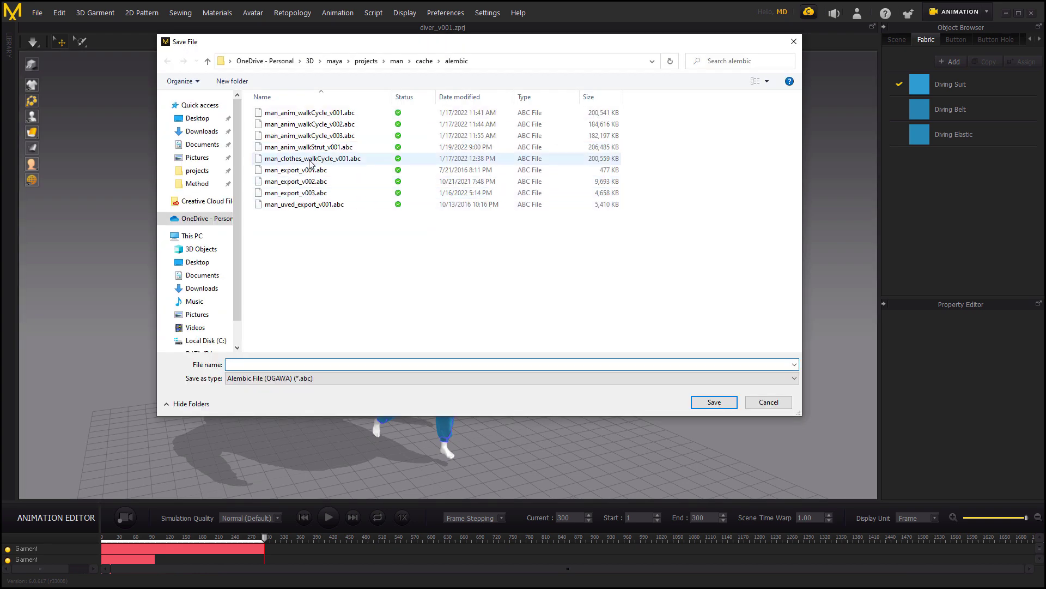
left_click(269, 364)
left_click(294, 364)
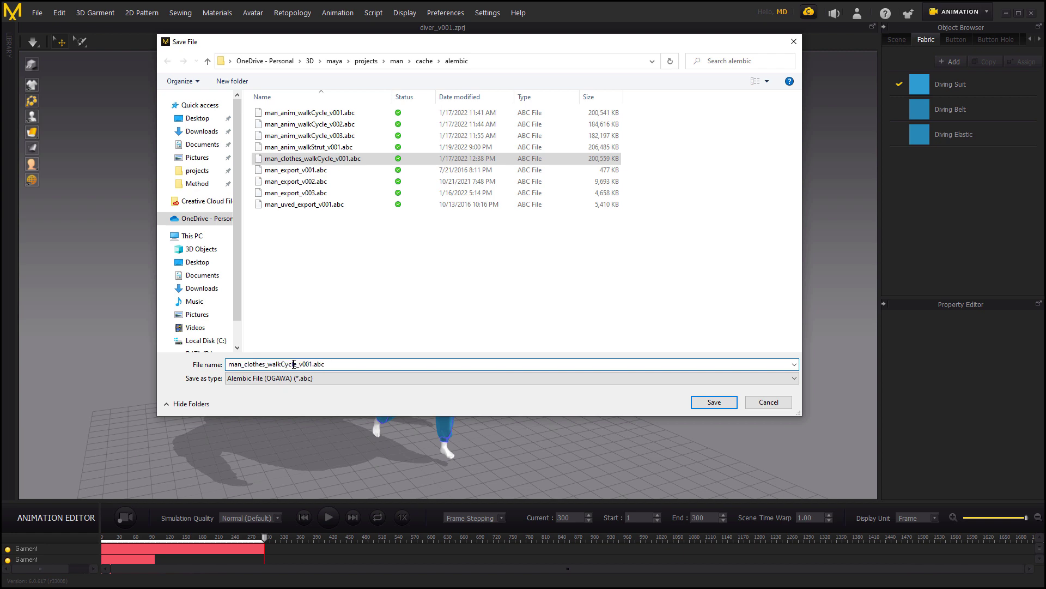
type("Strut")
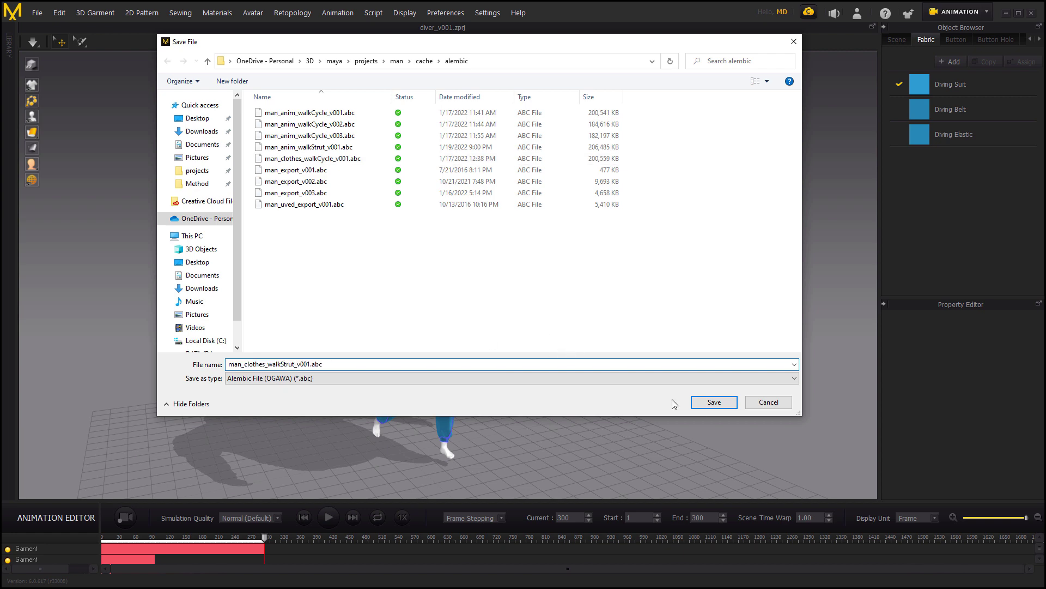
left_click(719, 403)
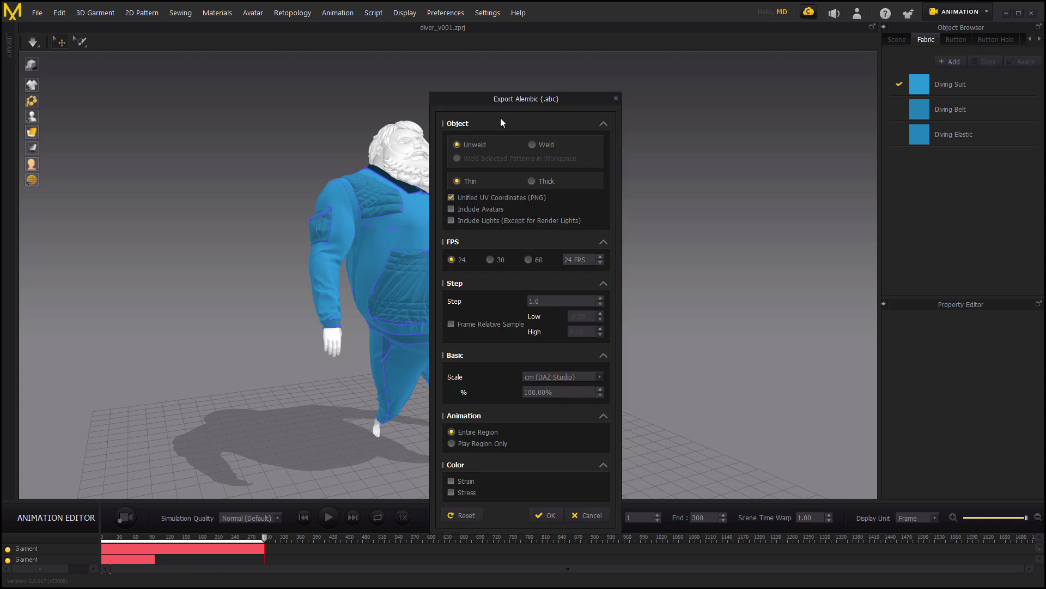
Step: Export the Alembic with Unweld, Thin and Unified UV Coordinates, at 24 FPS and 100% scale in cm, for the entire region
left_click_drag(499, 103, 612, 80)
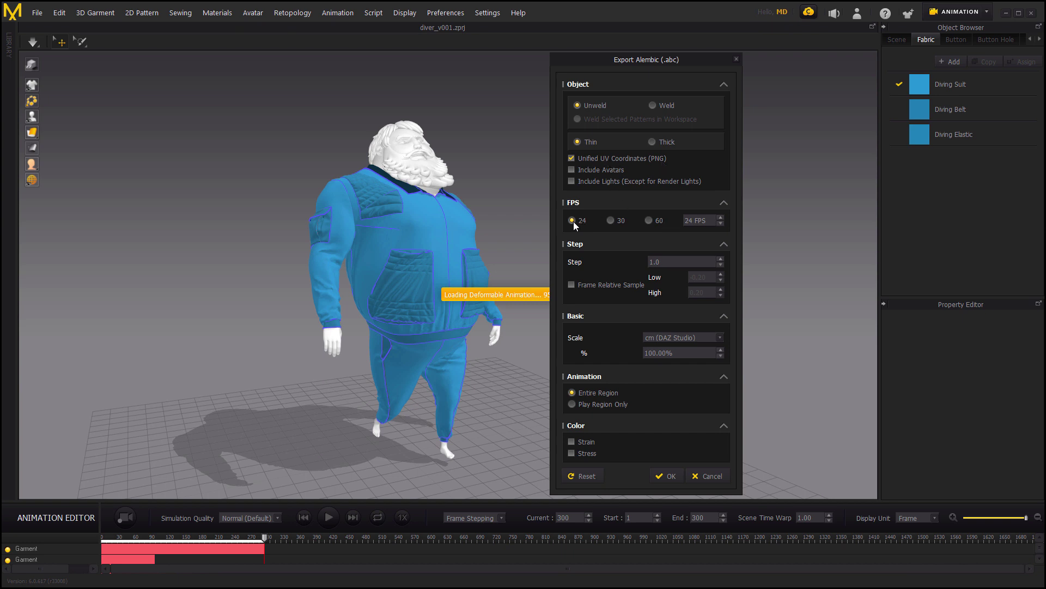
left_click(651, 354)
left_click(668, 477)
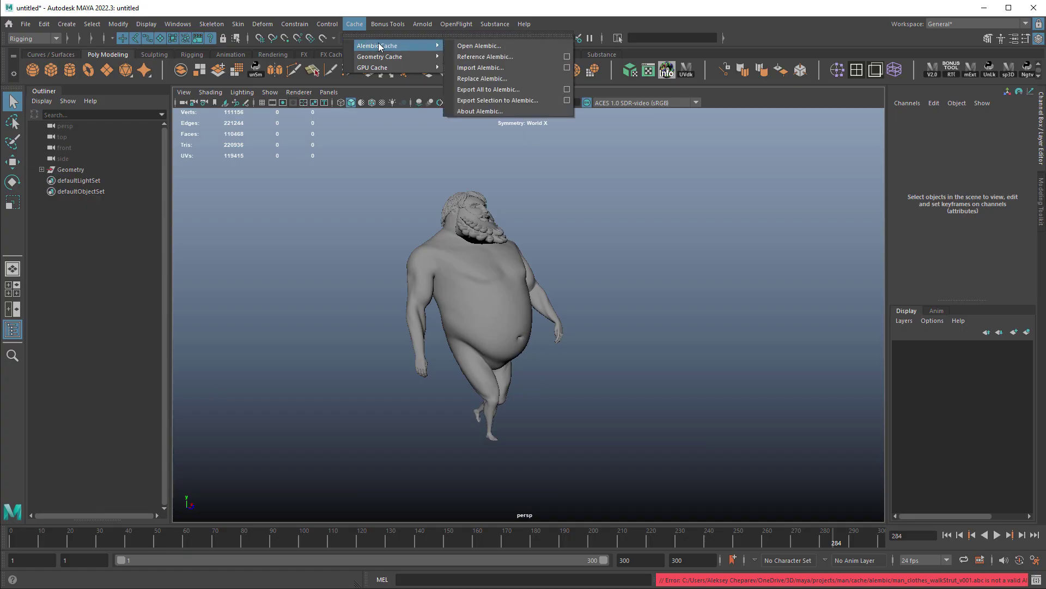
Step: Import the man_clothes_walkStrut_v001.abc Alembic cache into the scene and enable two-sided lighting in the viewport
left_click(480, 67)
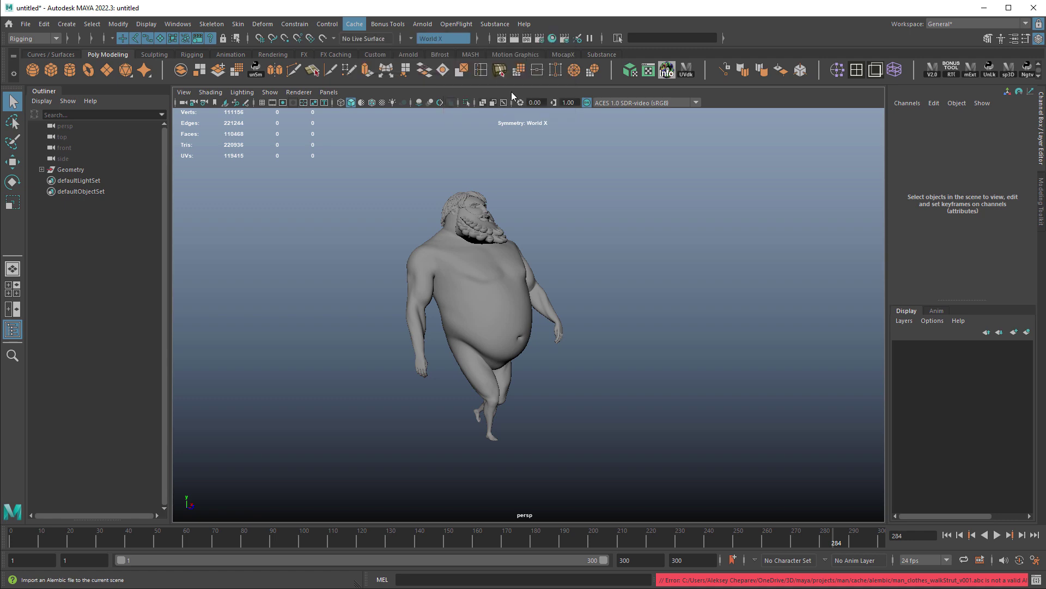
left_click(469, 138)
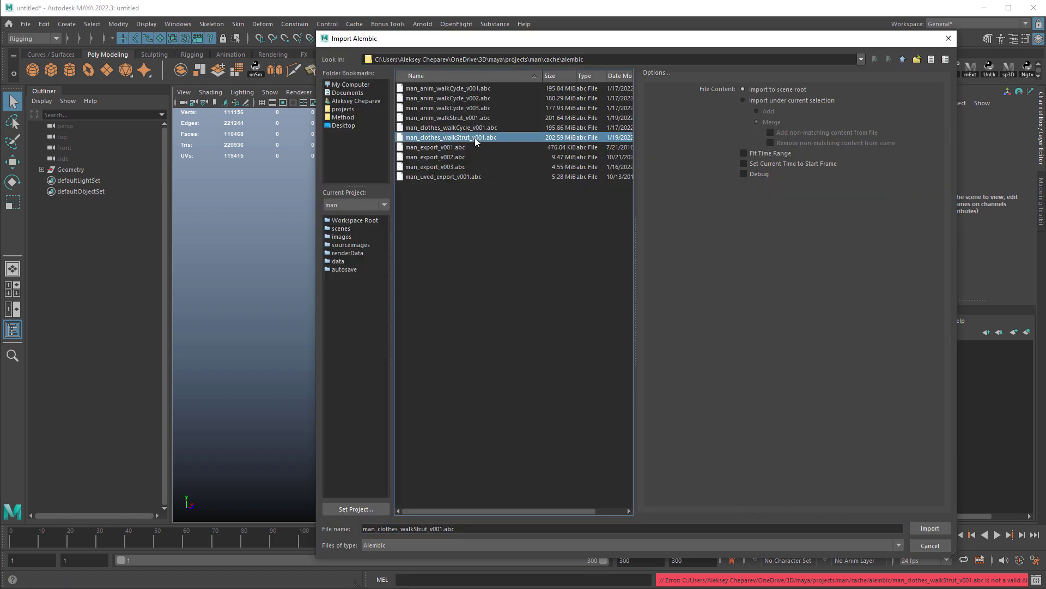
double_click(475, 138)
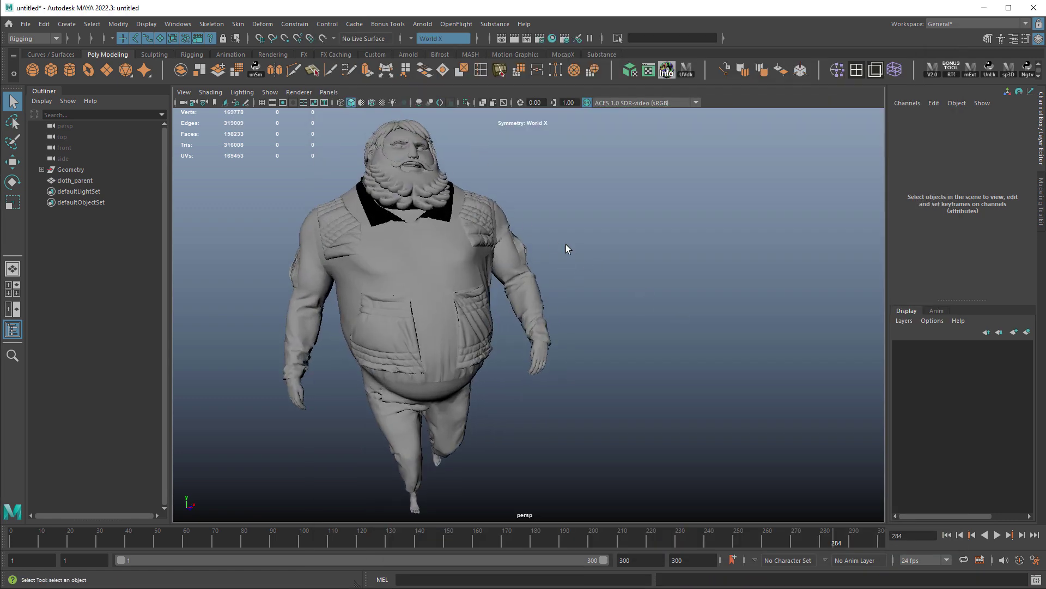
left_click(242, 92)
left_click(274, 170)
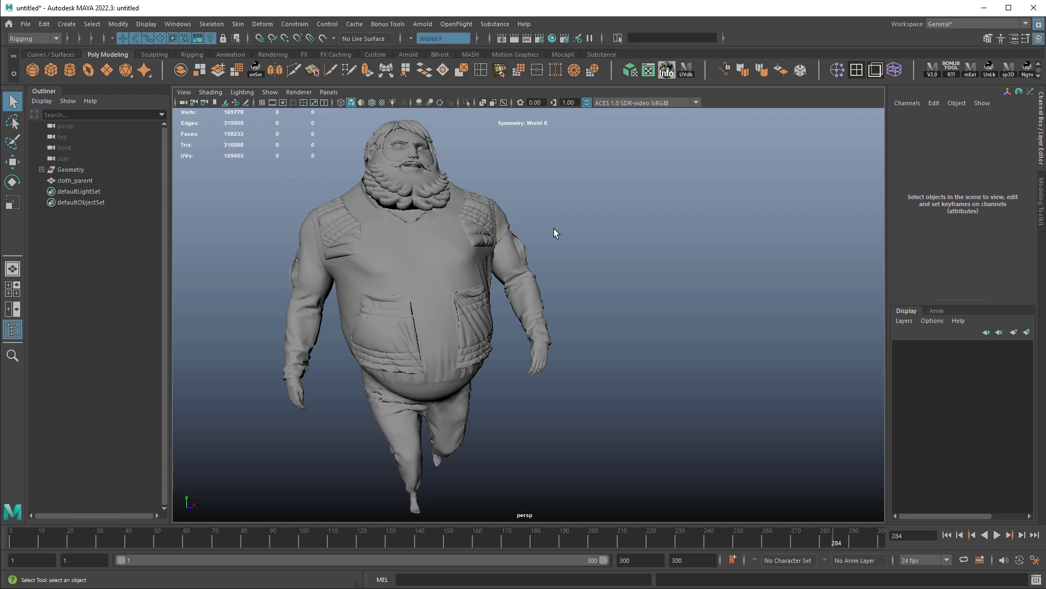
Step: Play the strut-walk animation and inspect how the imported suit follows the diver's body from different angles
left_click_drag(556, 233, 596, 224, "alt")
left_click(998, 535)
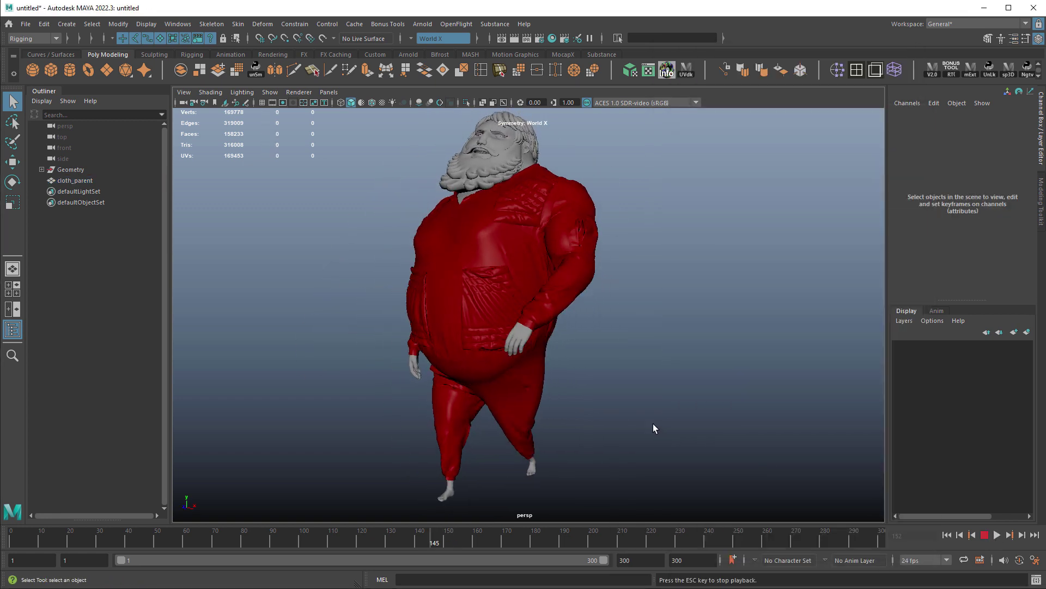
left_click_drag(655, 429, 766, 464, "alt")
left_click(985, 535)
left_click(997, 536)
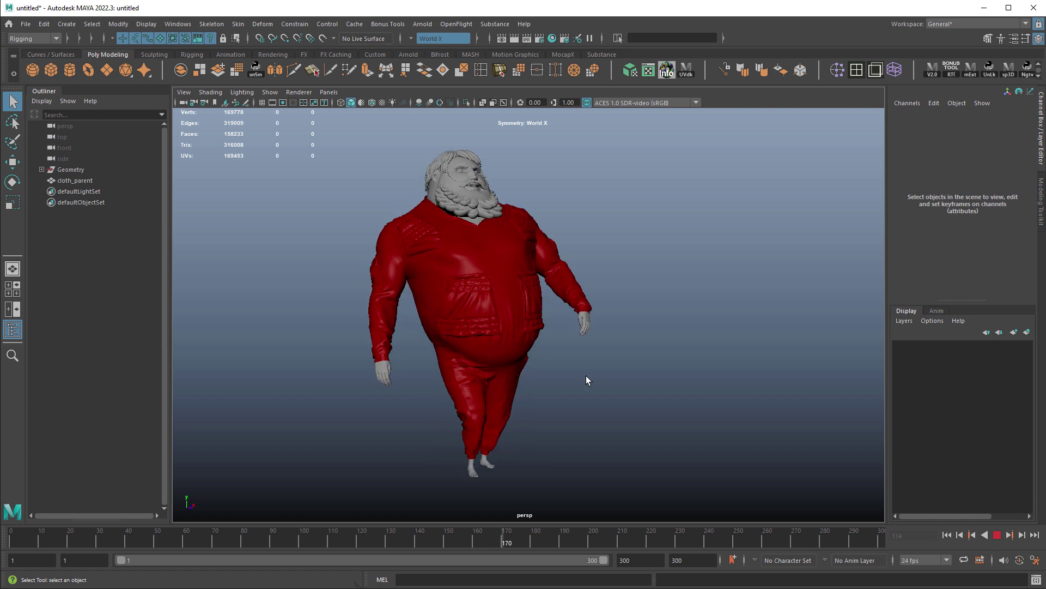
left_click_drag(587, 380, 632, 380, "alt")
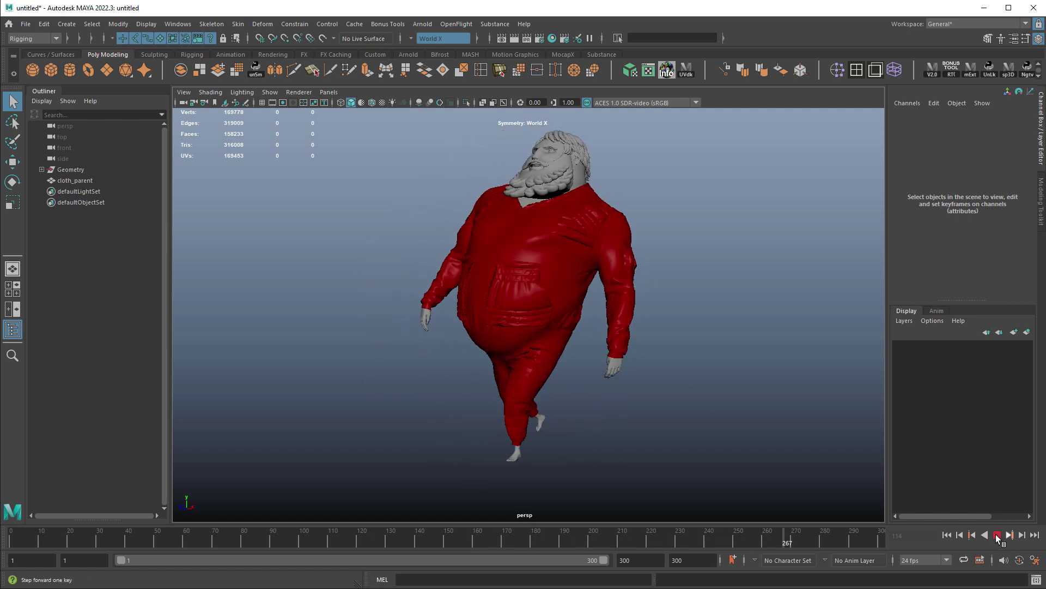
left_click(997, 536)
Step: Inspect the suit's UV layout in the UV Editor alongside the body Geometry's UVs, then close the editor and clear the selection
left_click_drag(626, 346, 491, 321, "alt")
left_click(448, 276)
left_click(686, 71)
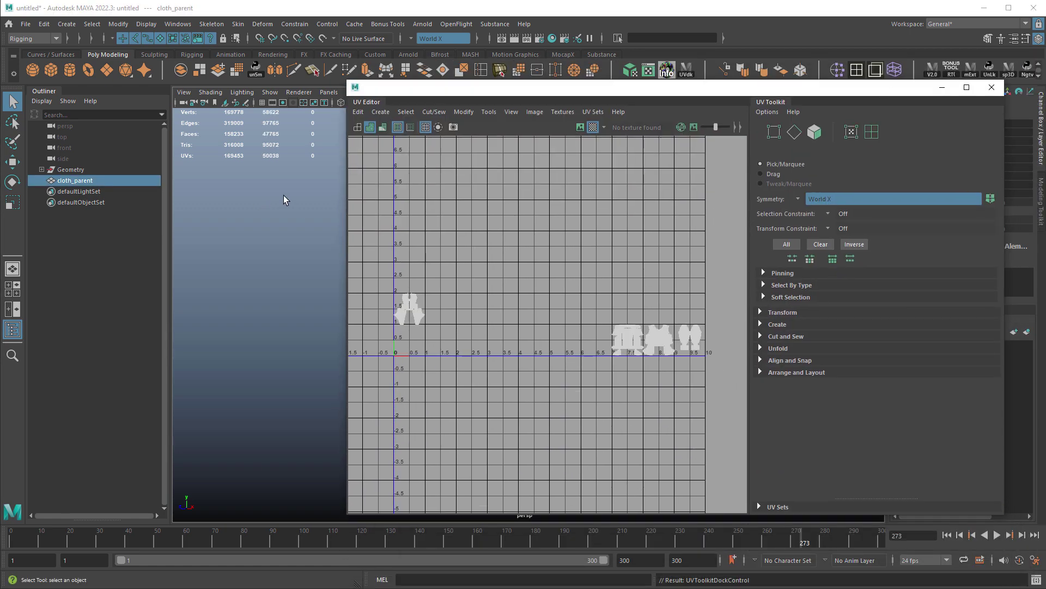
left_click(79, 171)
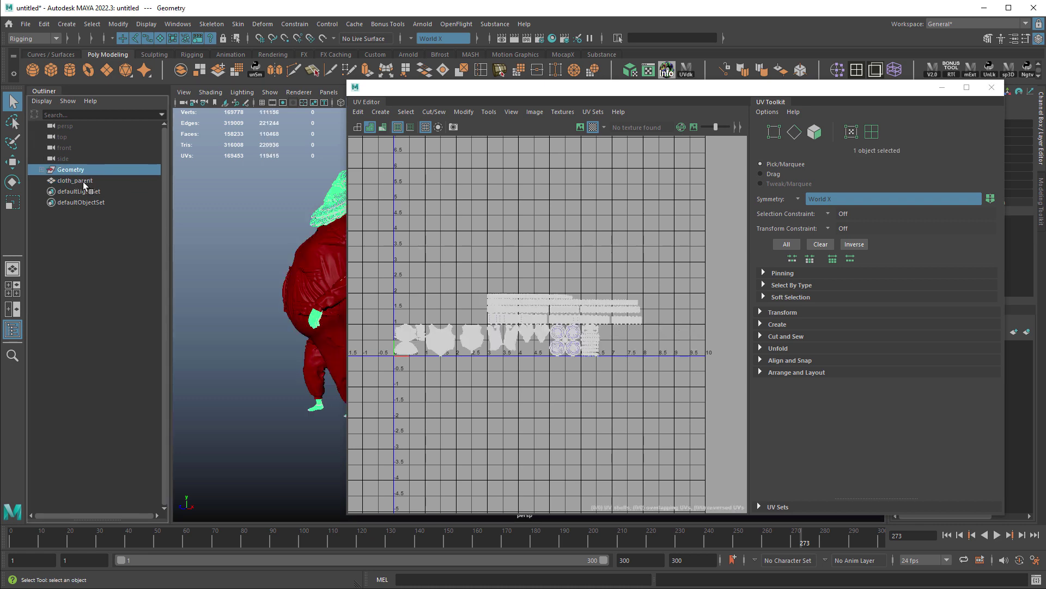
left_click(76, 181, "shift")
scroll(651, 357, "up", 5)
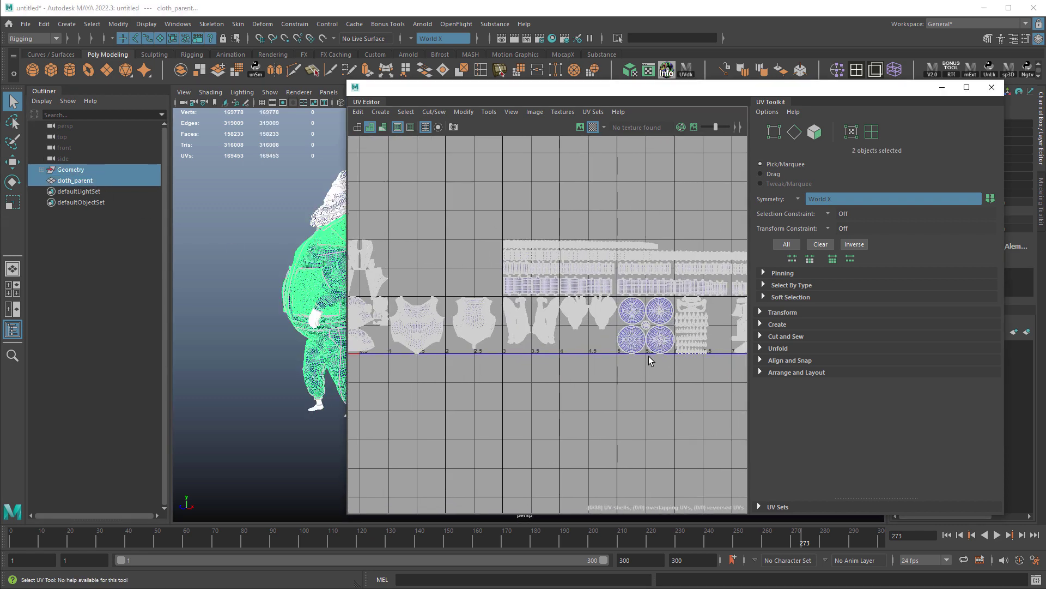
scroll(692, 344, "up", 3)
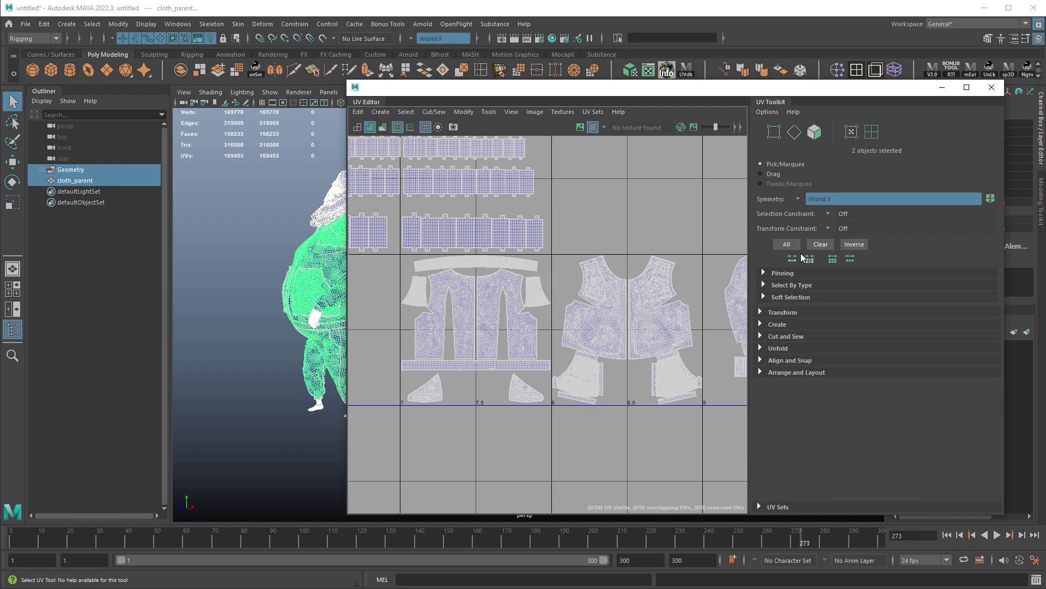
scroll(518, 284, "up", 8)
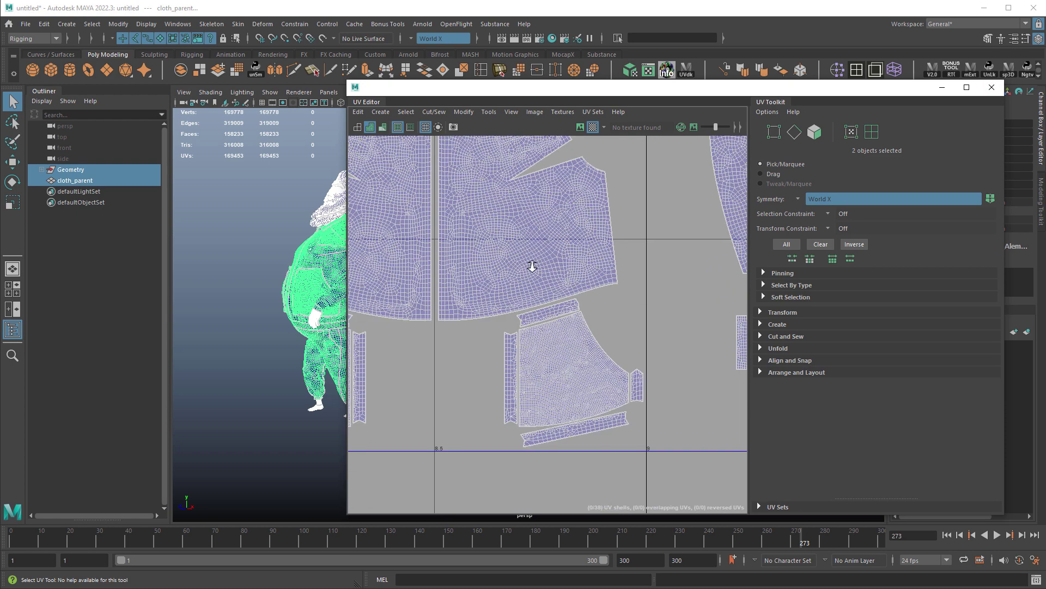
left_click(993, 90)
left_click(457, 324)
Step: Play the clothed walk again from a three-quarter front view and stop it
mouse_move(458, 327)
left_mouse_down("alt")
mouse_move(584, 330)
mouse_move(681, 381)
left_mouse_up("alt")
left_click(996, 534)
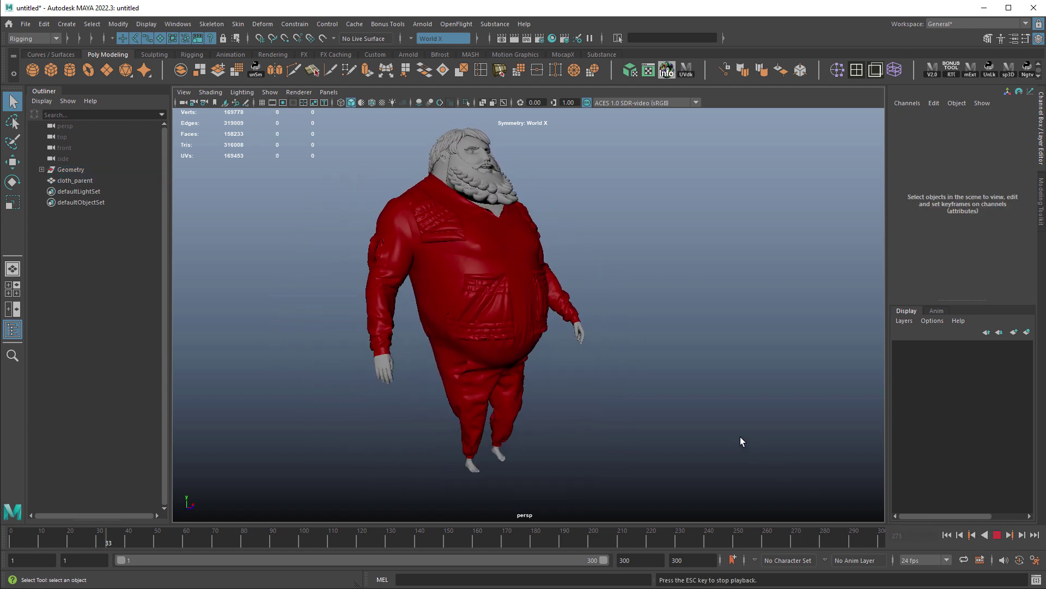
left_click(997, 534)
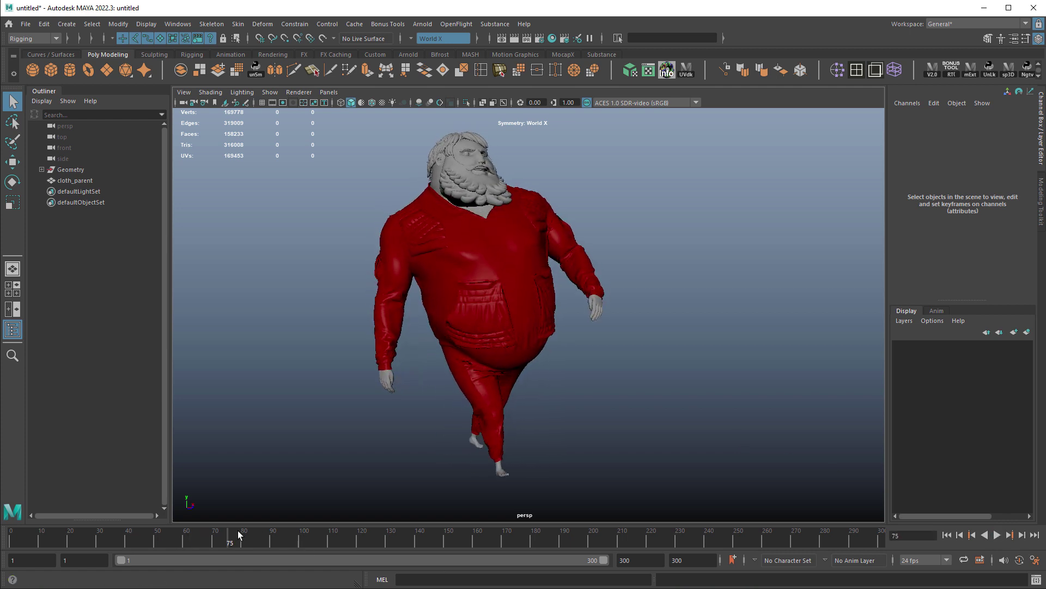
Step: Set the animation start frame to 50 and play back the clothed walk over the shortened range
double_click(21, 560)
type("50")
key("Return")
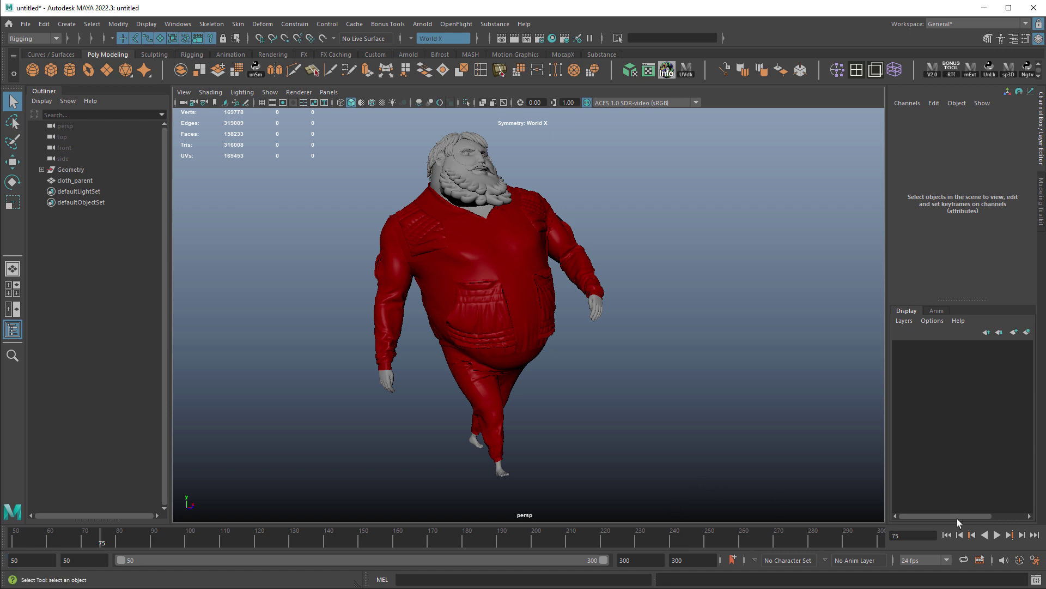
left_click(997, 534)
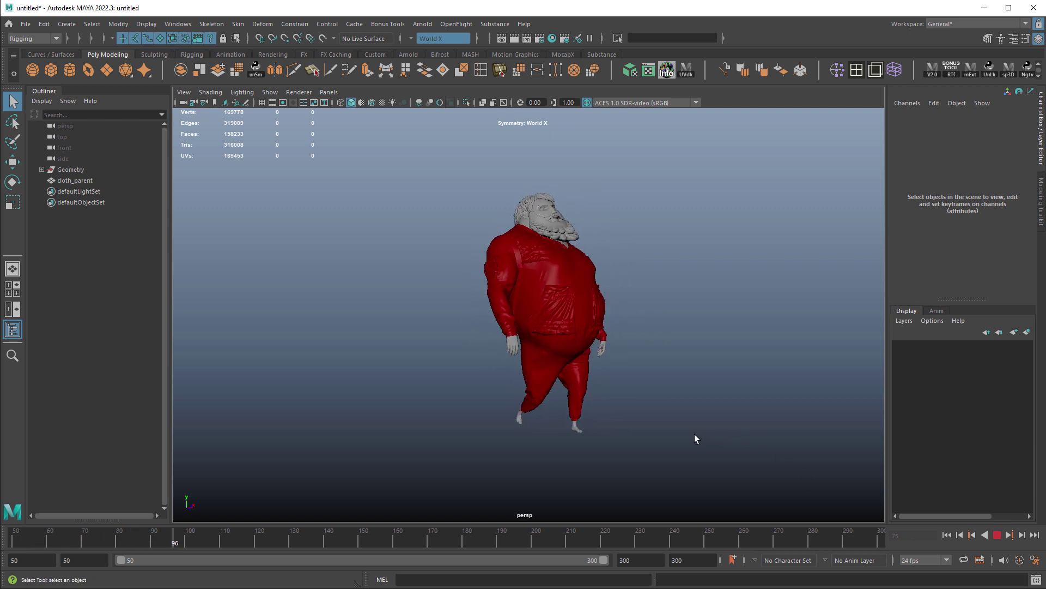
left_click(998, 536)
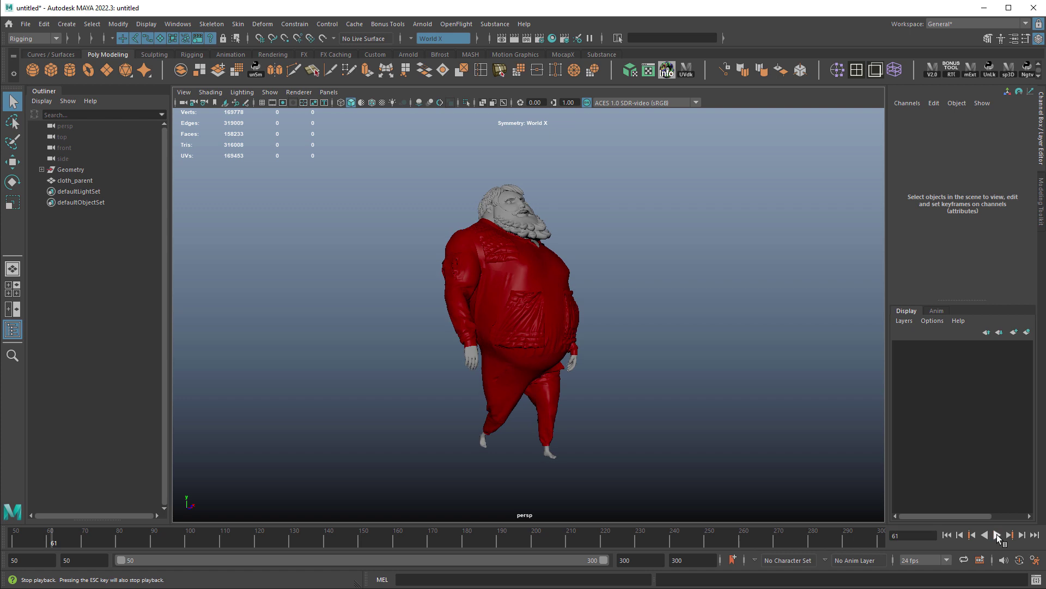